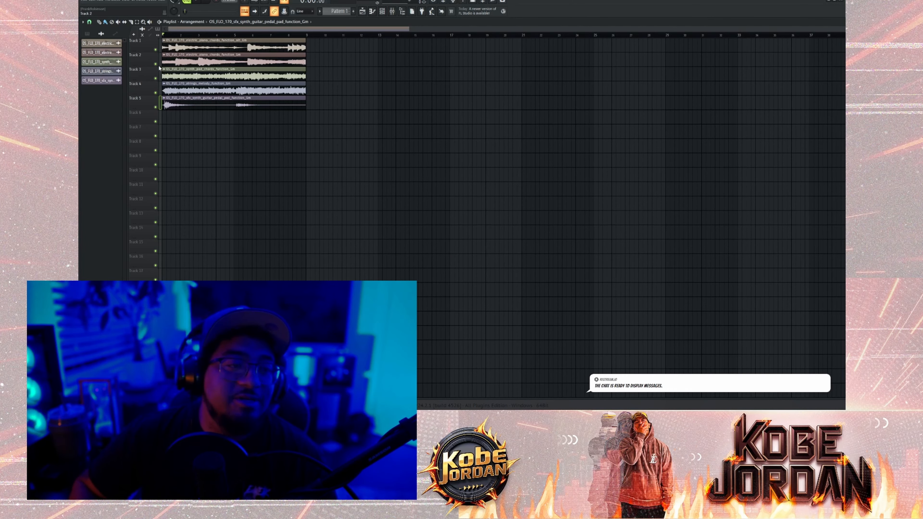
Step: Play the arrangement briefly, then select bars 1 to 9 as the time range covering all five clips
key(space)
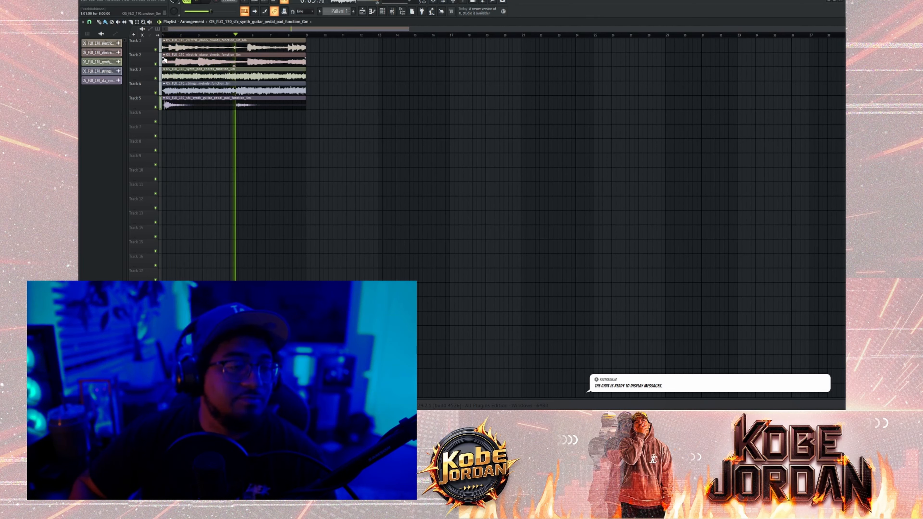
key(space)
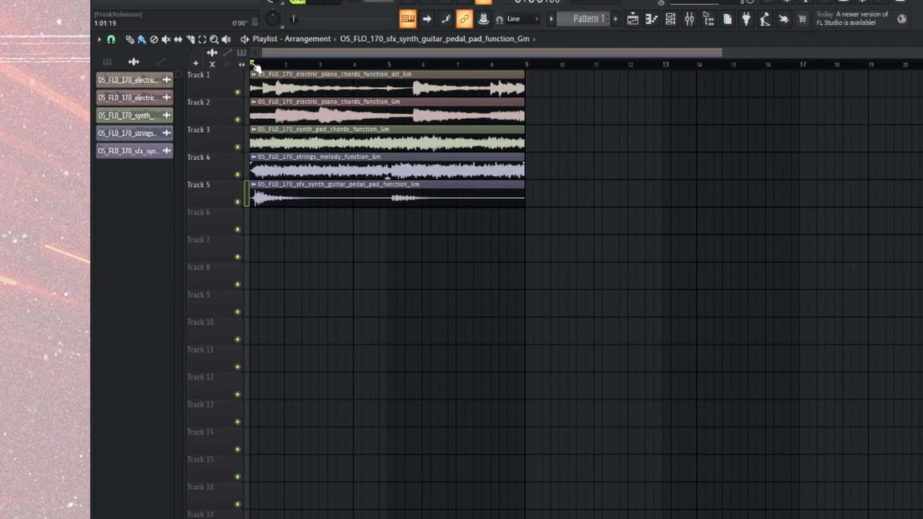
drag(164, 35, 167, 35)
mouse_move(262, 65)
mouse_down()
mouse_move(545, 78)
mouse_move(524, 74)
mouse_up()
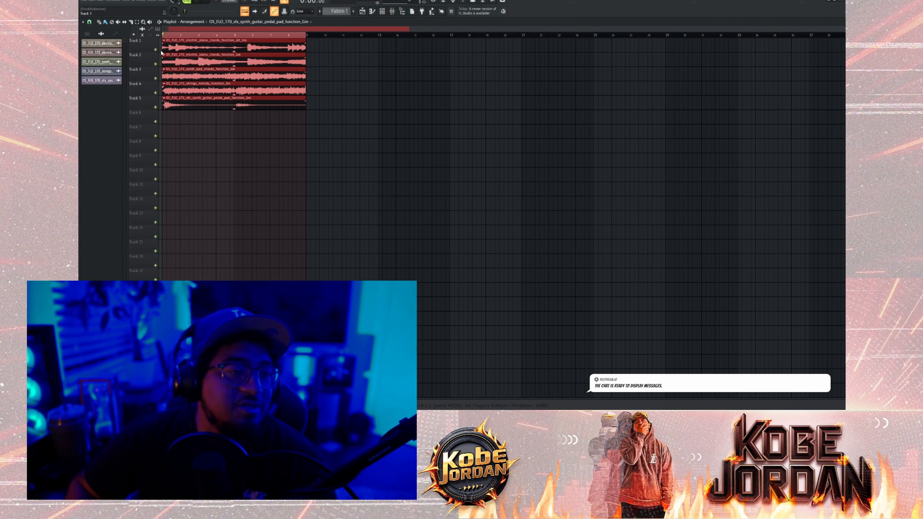
Step: Route the five audio clips to mixer inserts 2 through 6, following their playlist order from Track 1 to Track 5
double_click(192, 44)
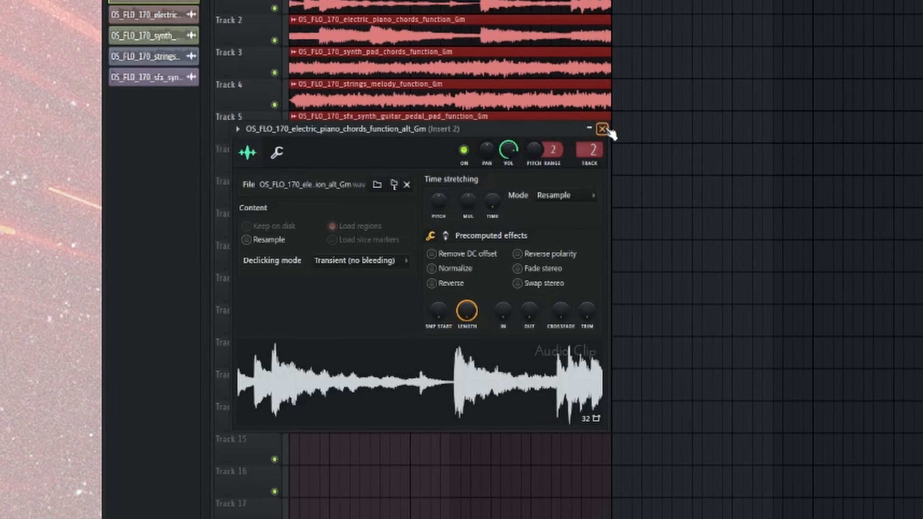
click(602, 129)
double_click(410, 38)
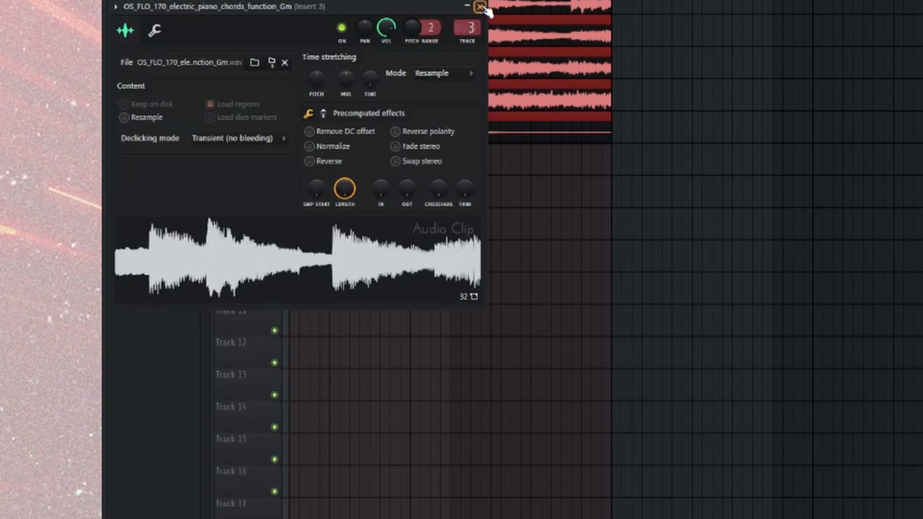
click(480, 7)
double_click(352, 68)
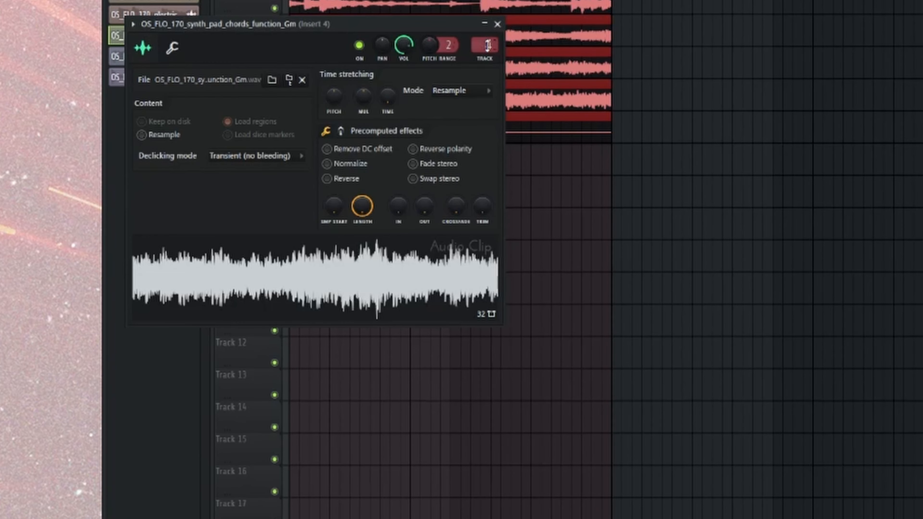
click(497, 24)
double_click(416, 94)
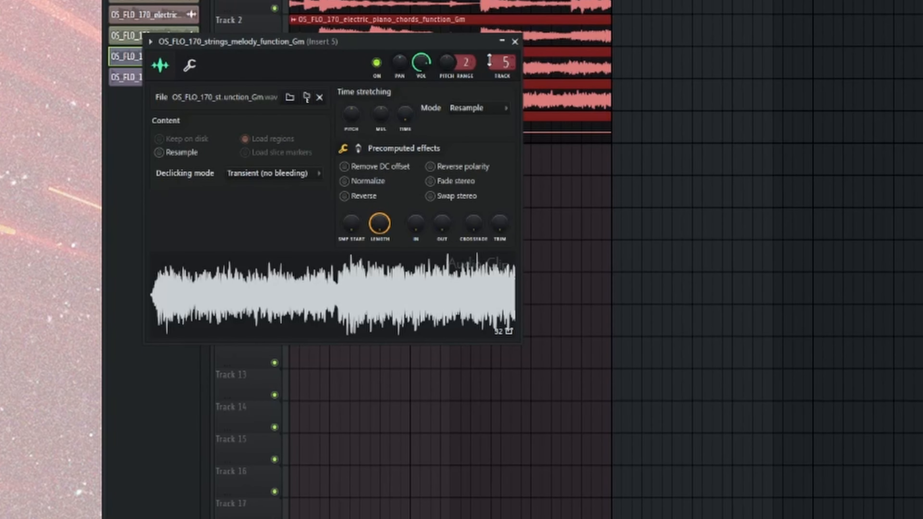
click(514, 41)
double_click(377, 125)
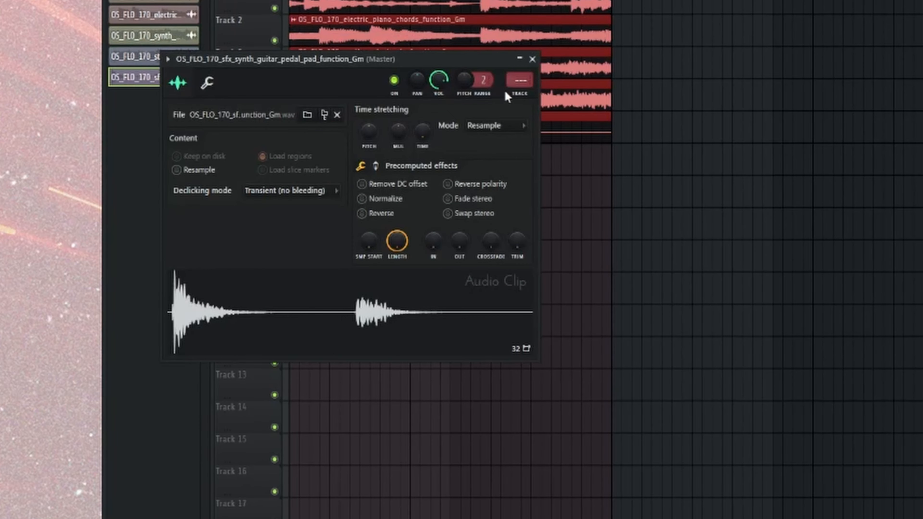
click(532, 58)
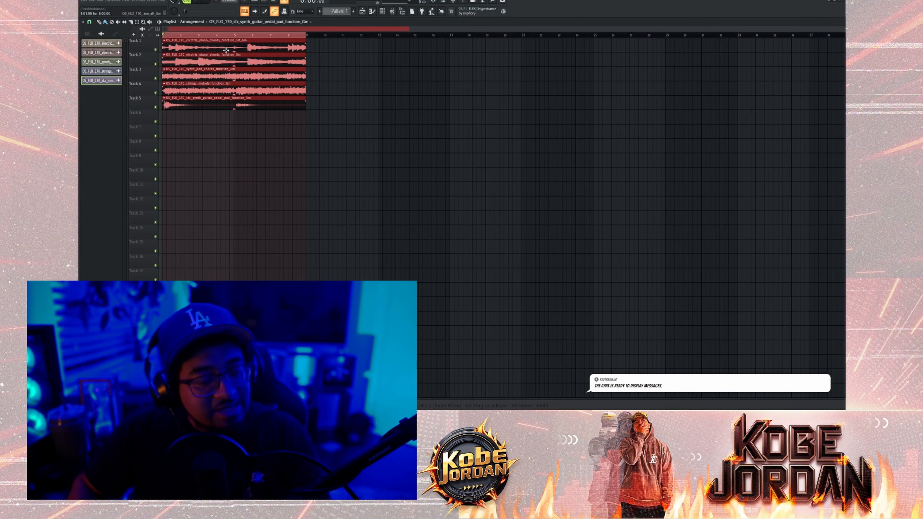
Step: Set the time-stretching mode of all five audio clips to Stretch
double_click(226, 49)
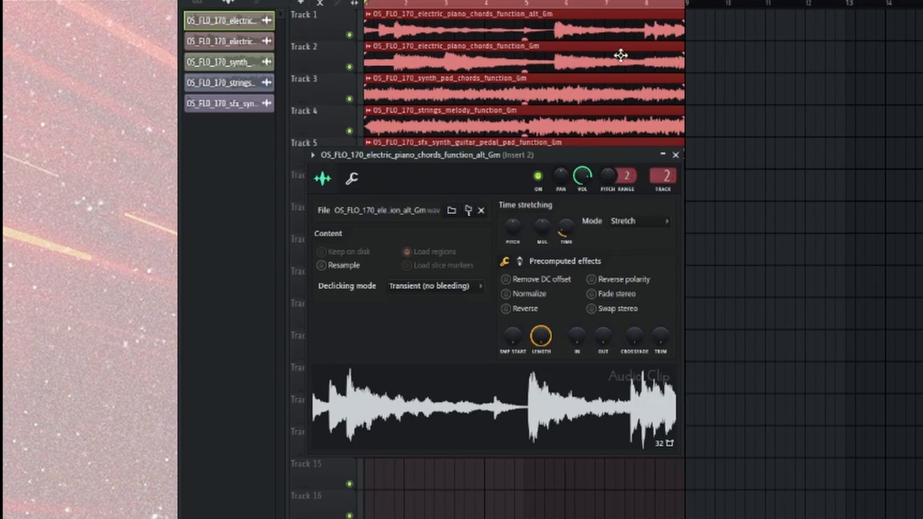
double_click(621, 56)
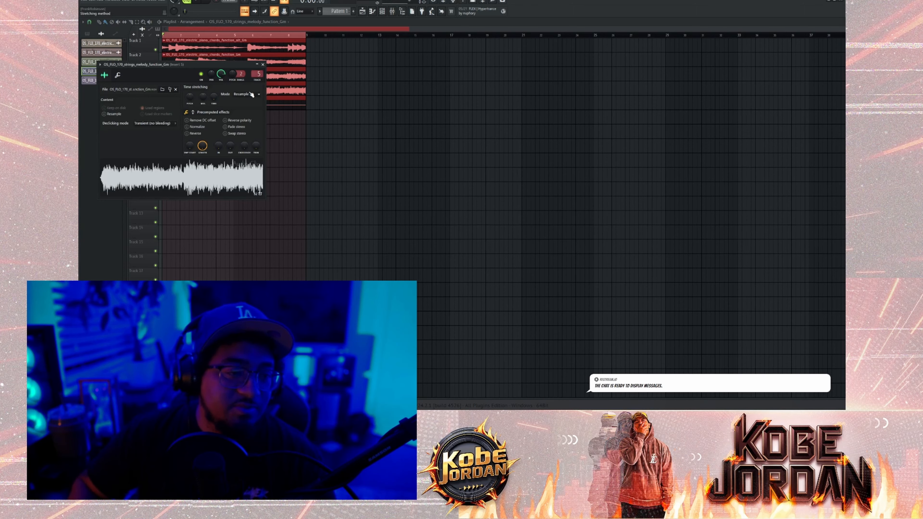
click(250, 94)
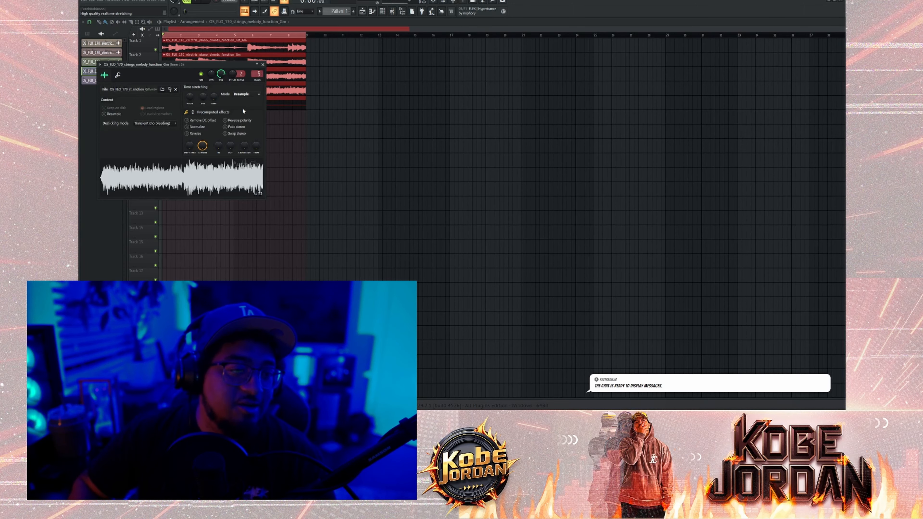
click(242, 109)
click(263, 64)
double_click(266, 98)
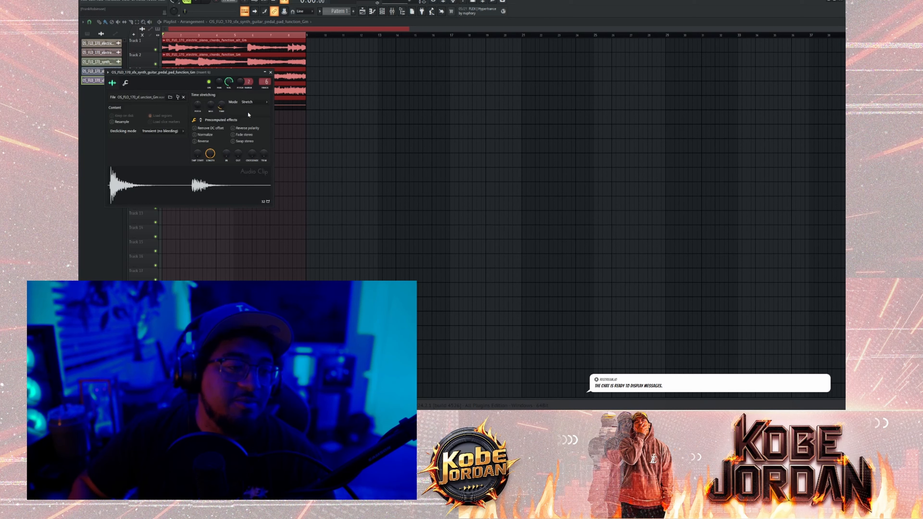
click(270, 72)
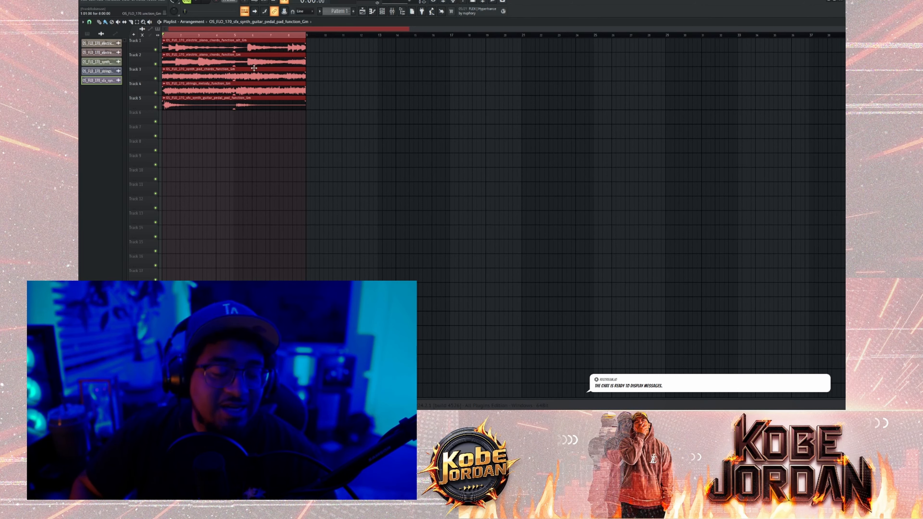
Step: Play the start of the selected range to hear the five clips, and stop playback
scroll(263, 37, up, 3)
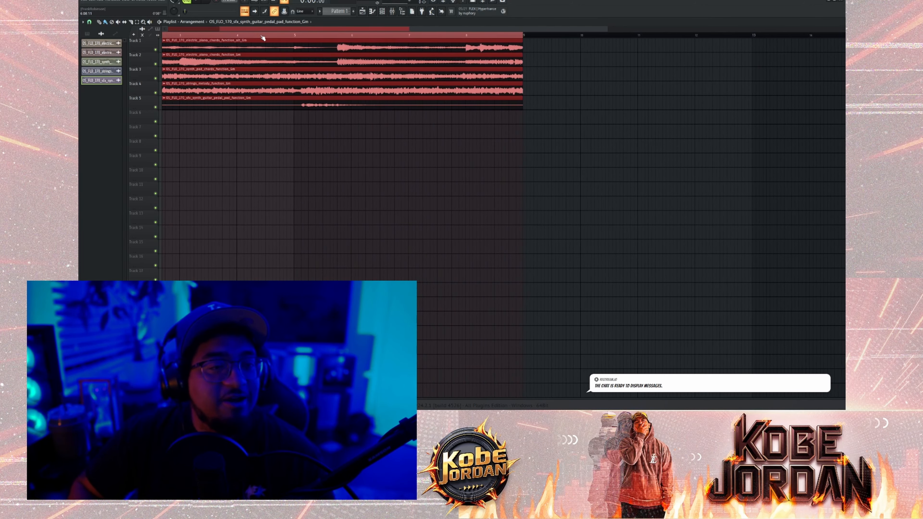
scroll(263, 37, down, 1)
scroll(264, 27, up, 1)
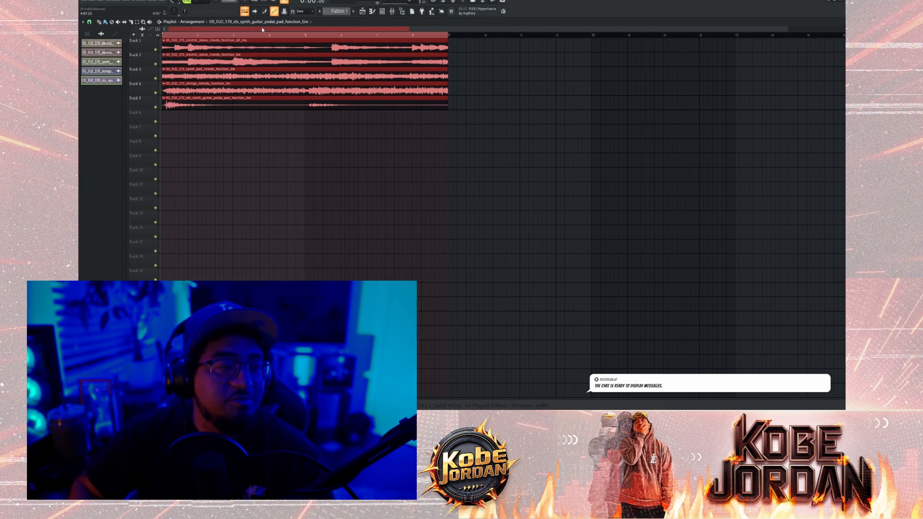
key(space)
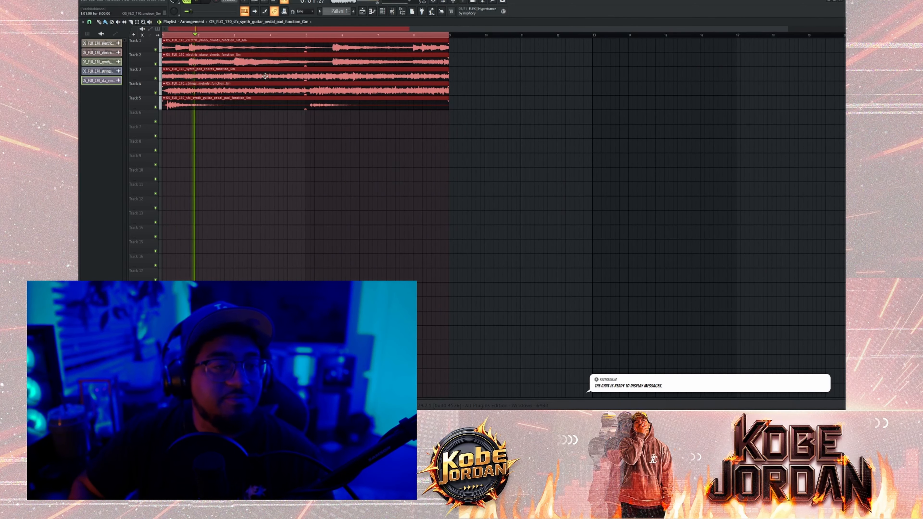
key(space)
Step: Open the mixer and solo Insert 2
click(393, 12)
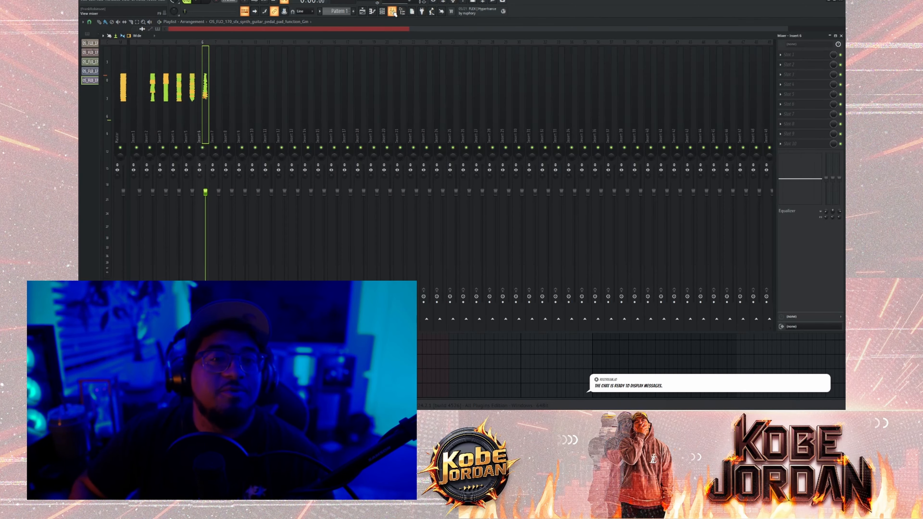
click(151, 122)
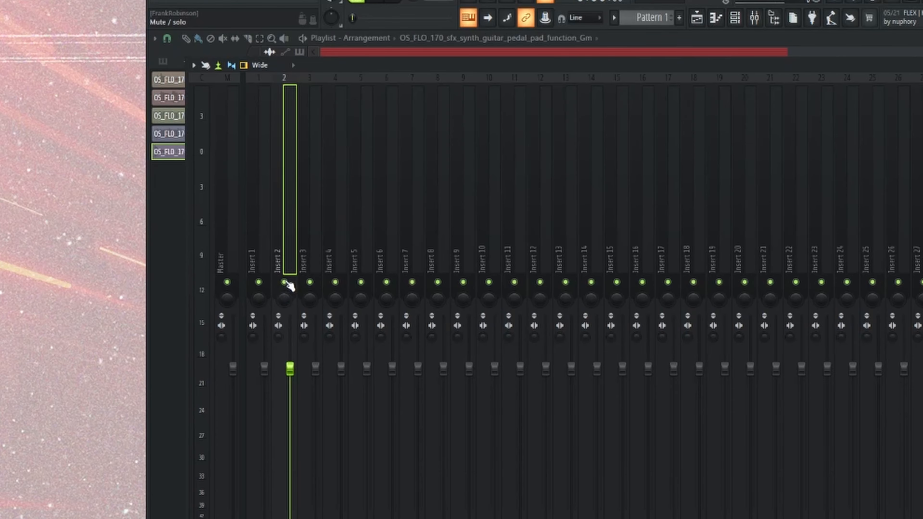
right_click(285, 282)
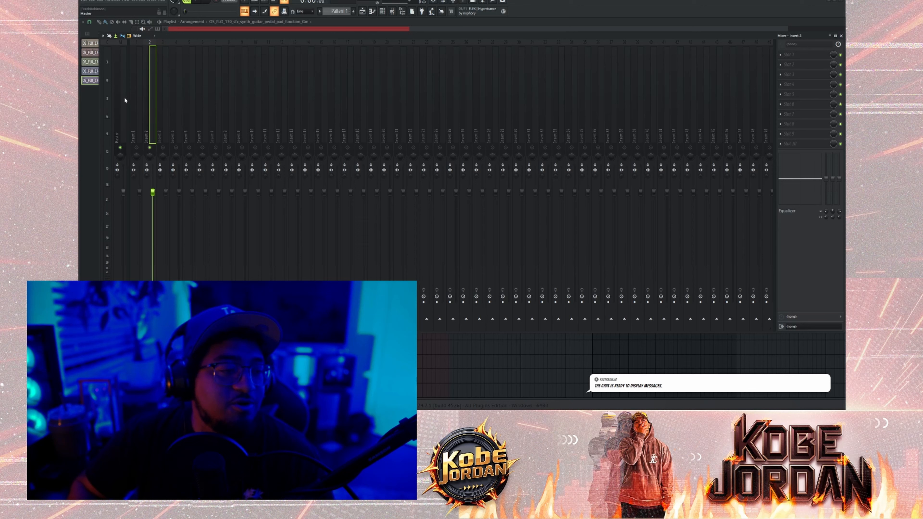
Step: On the Master track, replace Fruity Limiter in slot 10 with Fruity Soft Clipper and load Fruity Blood Overdrive in slot 1
click(235, 197)
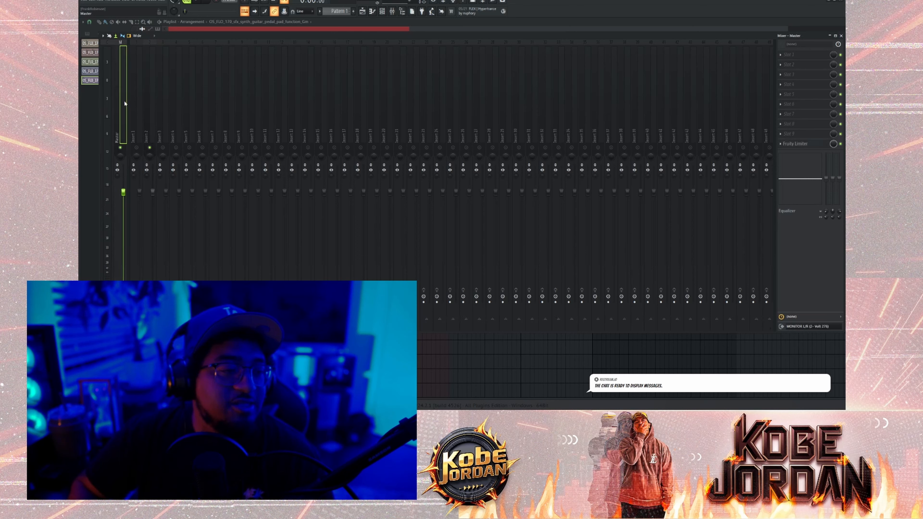
click(780, 145)
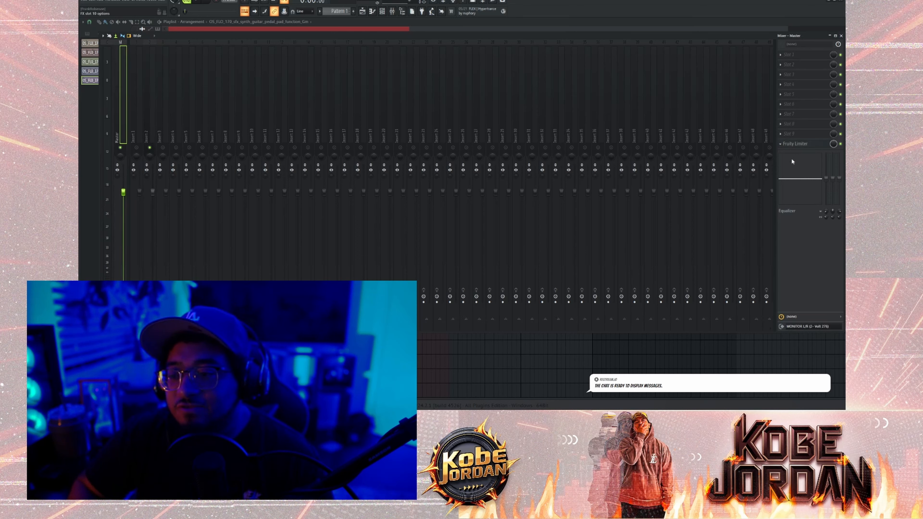
click(669, 186)
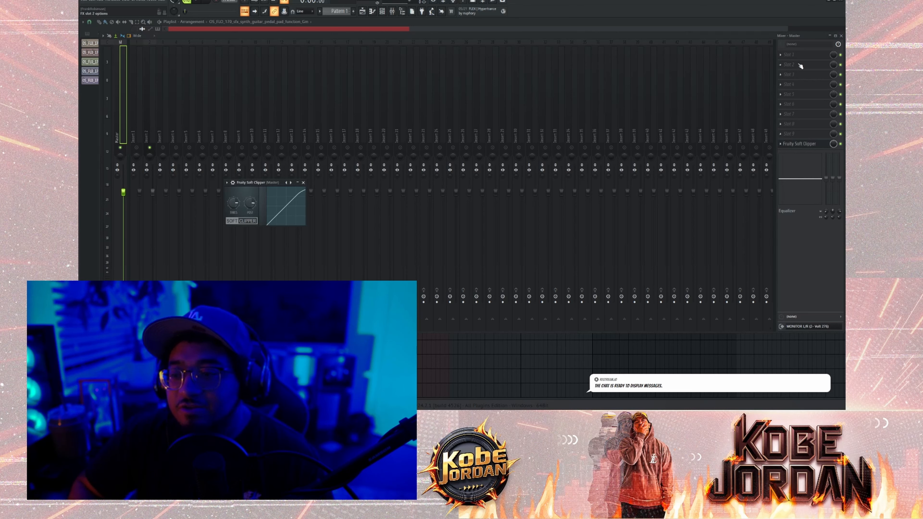
click(303, 183)
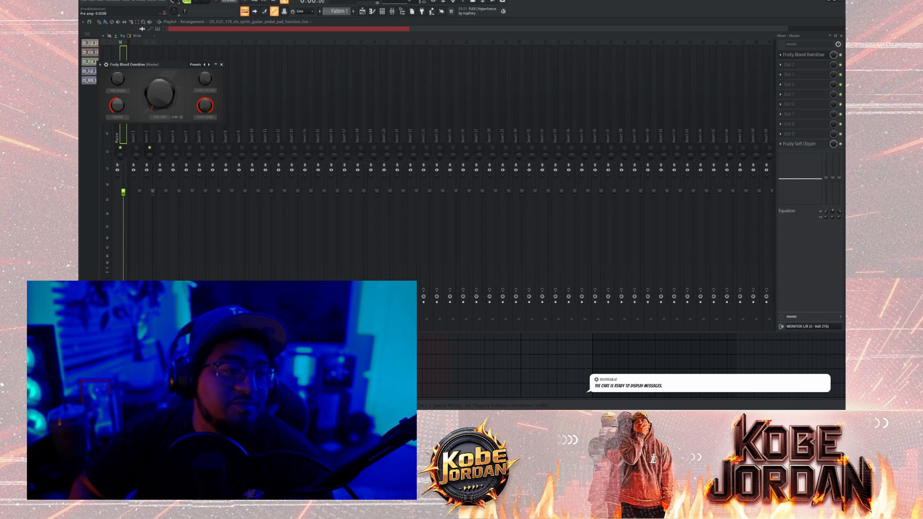
click(221, 64)
Step: Select Insert 2 in the mixer and play its soloed electric piano clip briefly
click(142, 129)
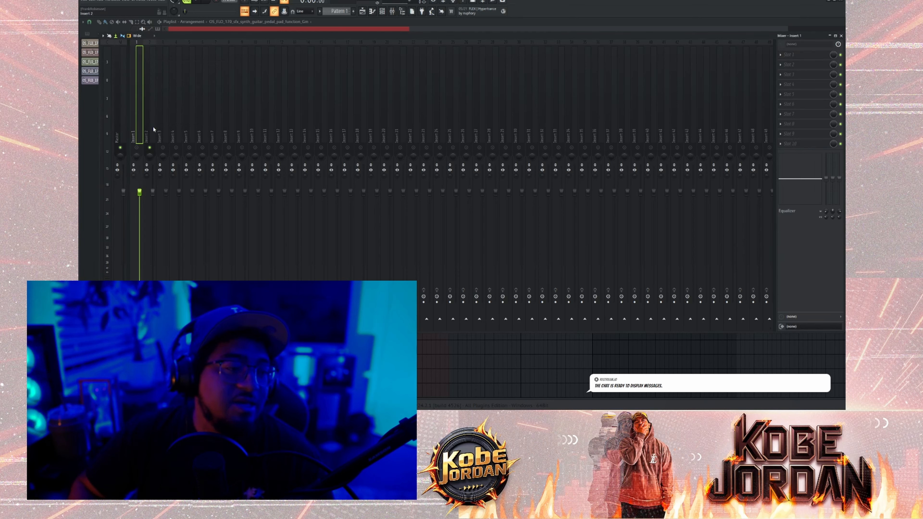
click(156, 124)
click(154, 127)
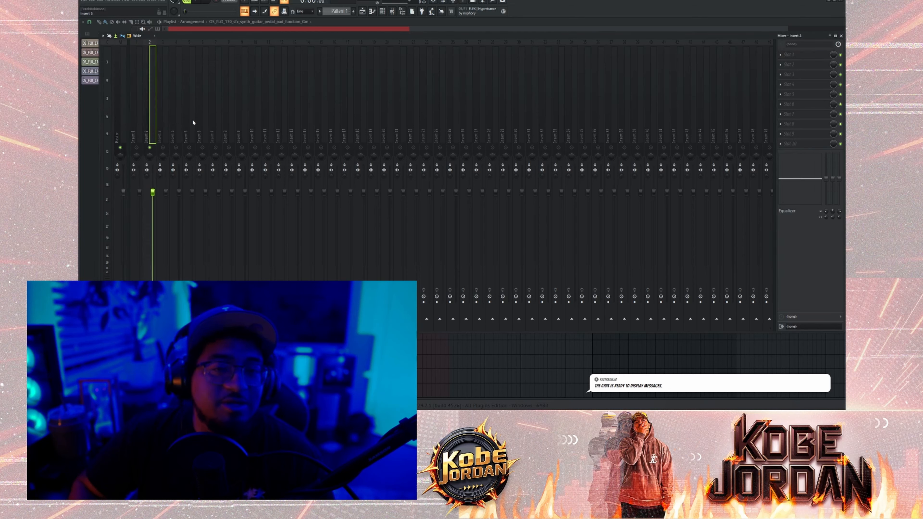
key(space)
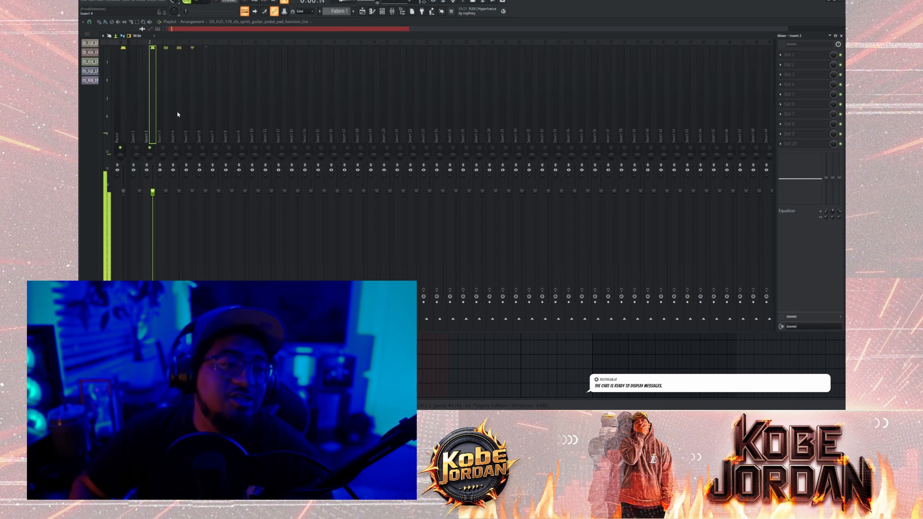
key(space)
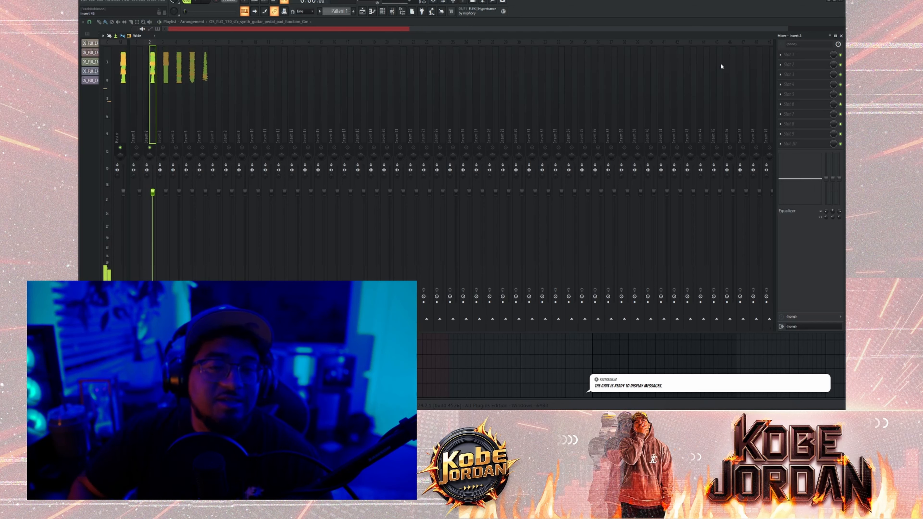
Step: Load Fruity Parametric EQ 2 in slot 1 of Insert 2 and pull band 1 down to its minimum near 50 Hz
click(797, 56)
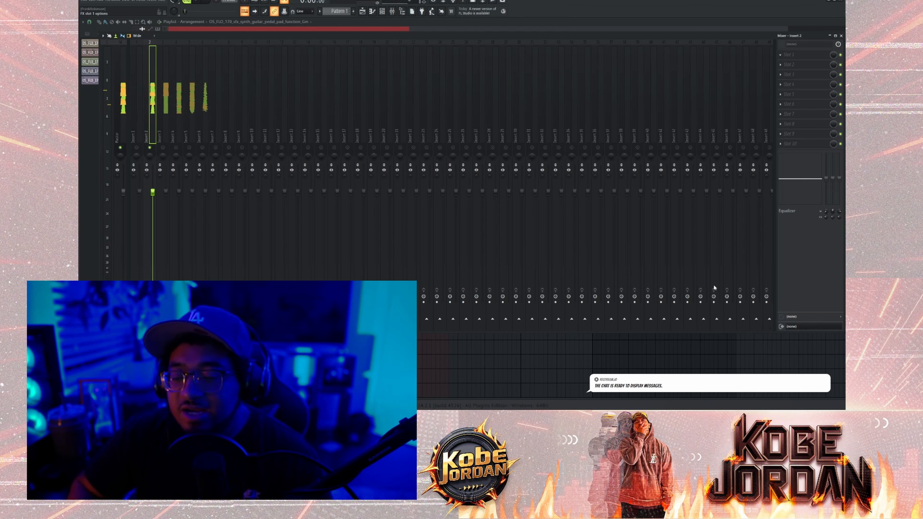
click(696, 282)
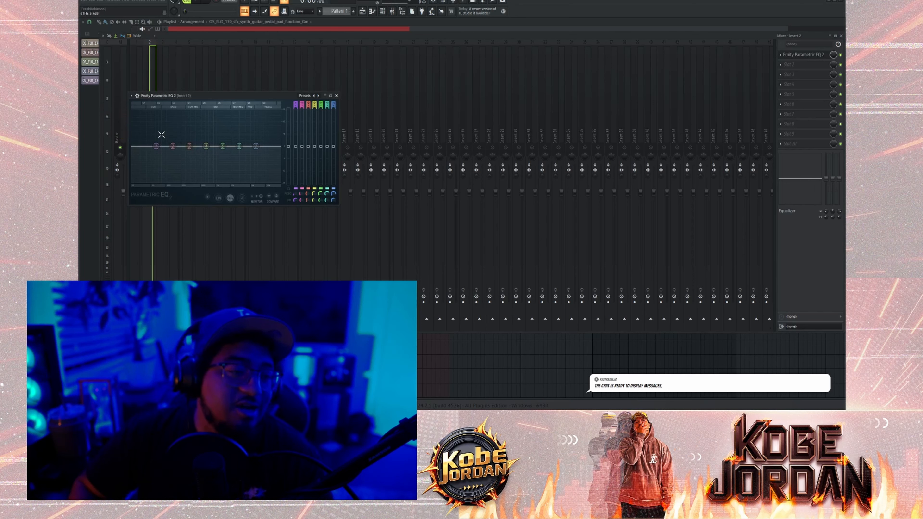
drag(156, 147, 149, 181)
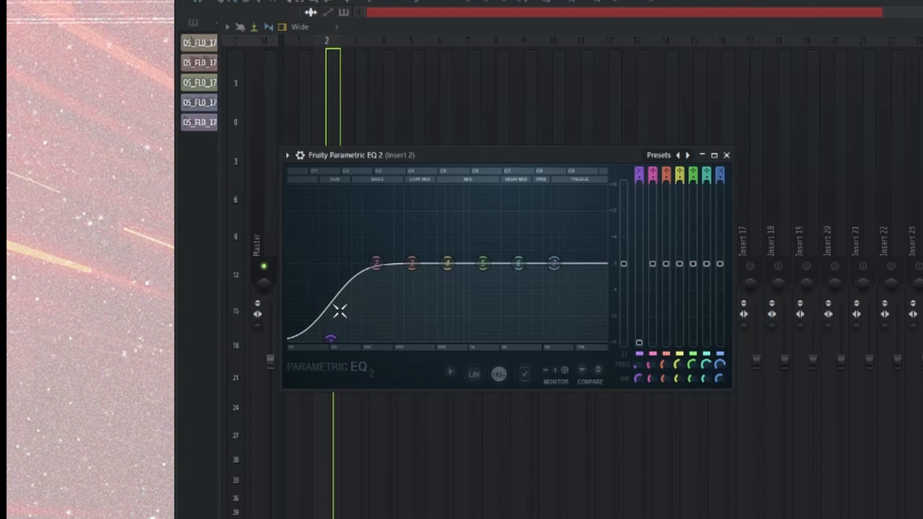
drag(330, 339, 331, 339)
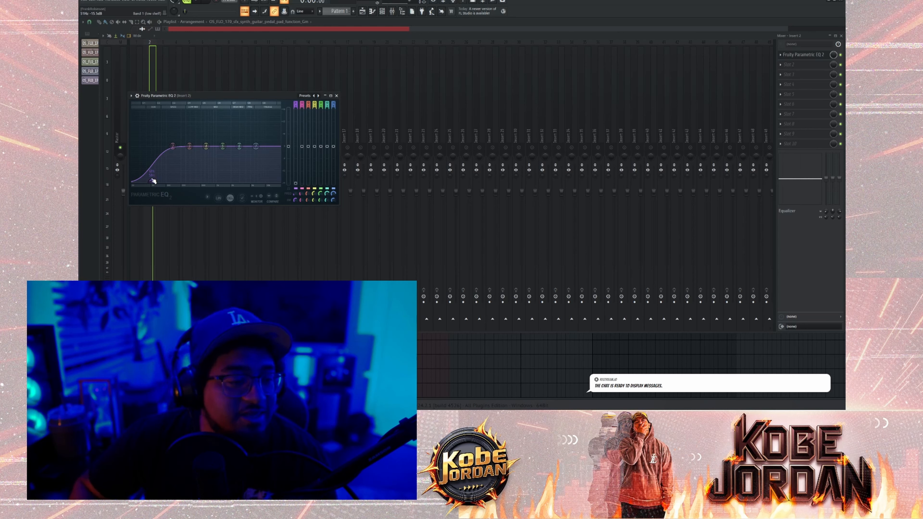
drag(152, 181, 156, 177)
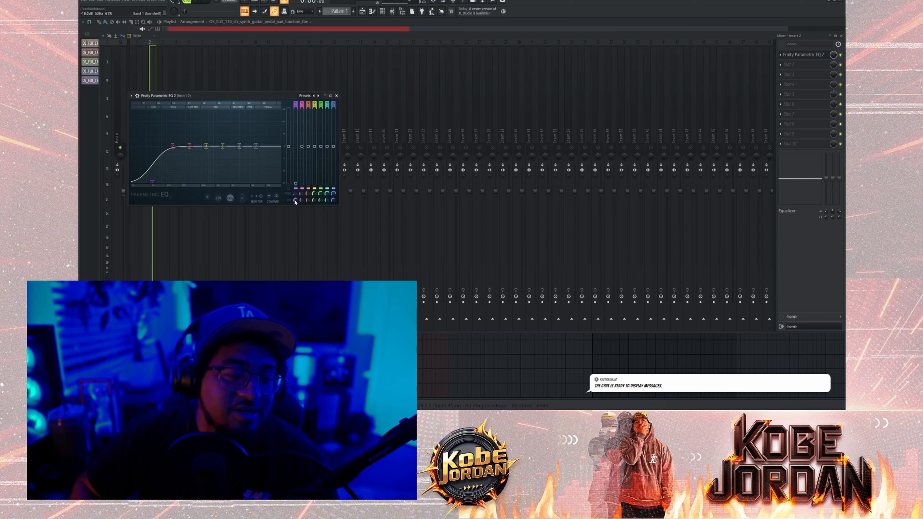
Step: Narrow the bandwidth of EQ band 1 for a steeper low cut and lower the equalizer's main level slightly
drag(295, 200, 295, 203)
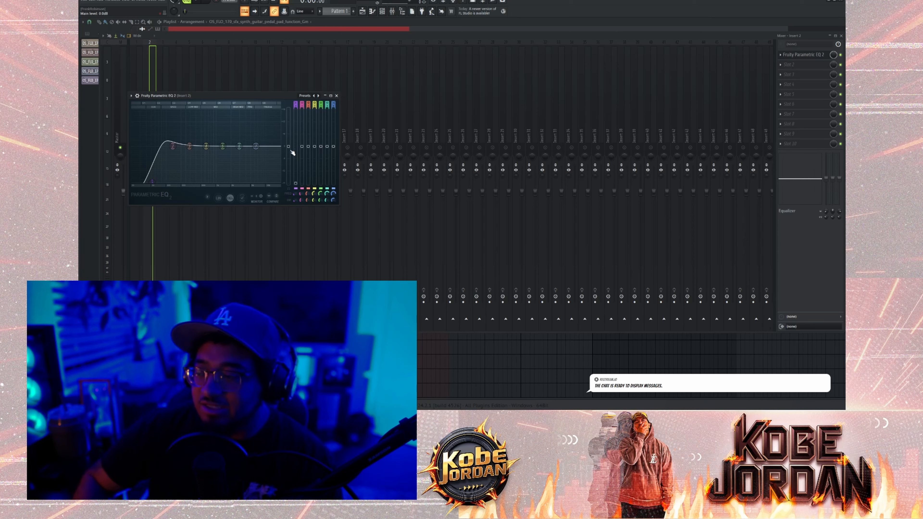
drag(289, 148, 290, 156)
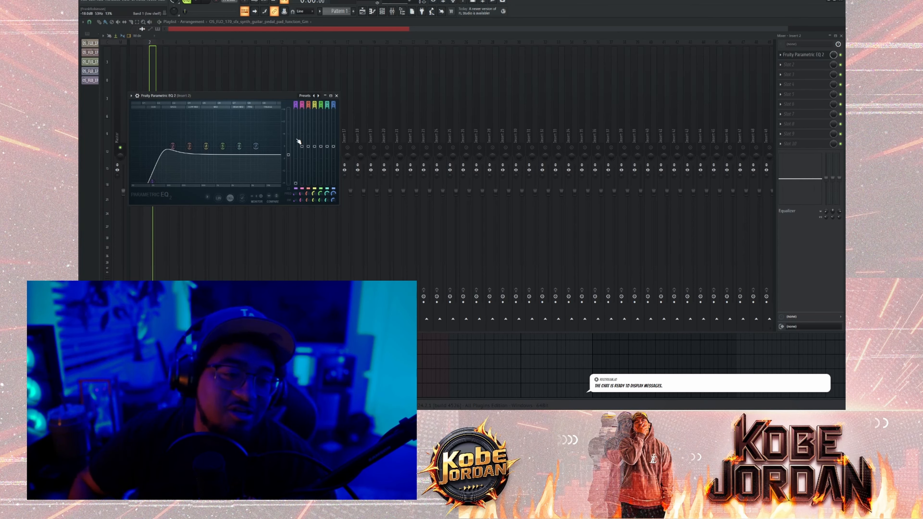
Step: Lower the main level of Insert 2's equalizer further while playing the electric piano, and close the equalizer
drag(288, 154, 290, 160)
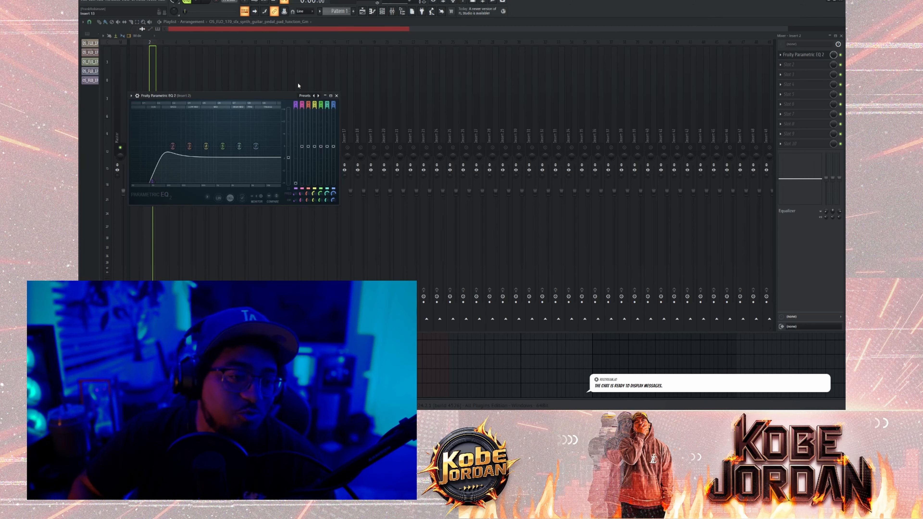
key(space)
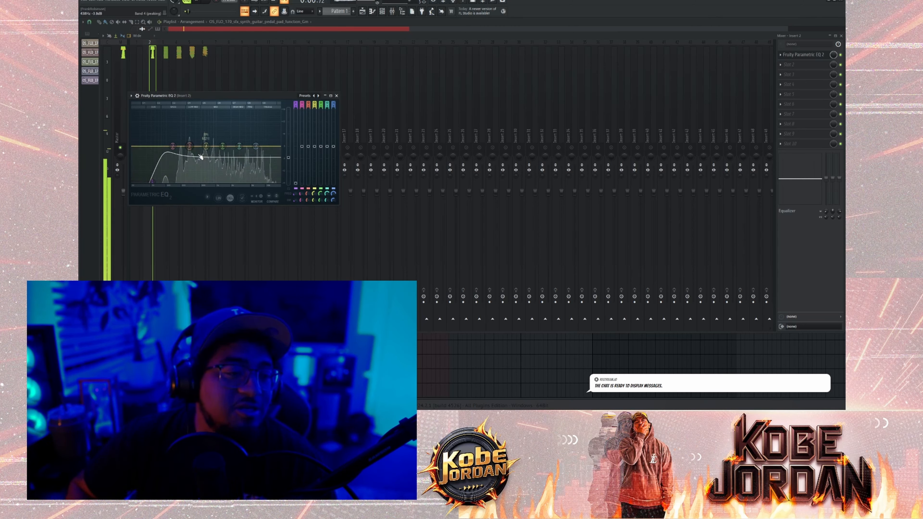
drag(288, 157, 288, 166)
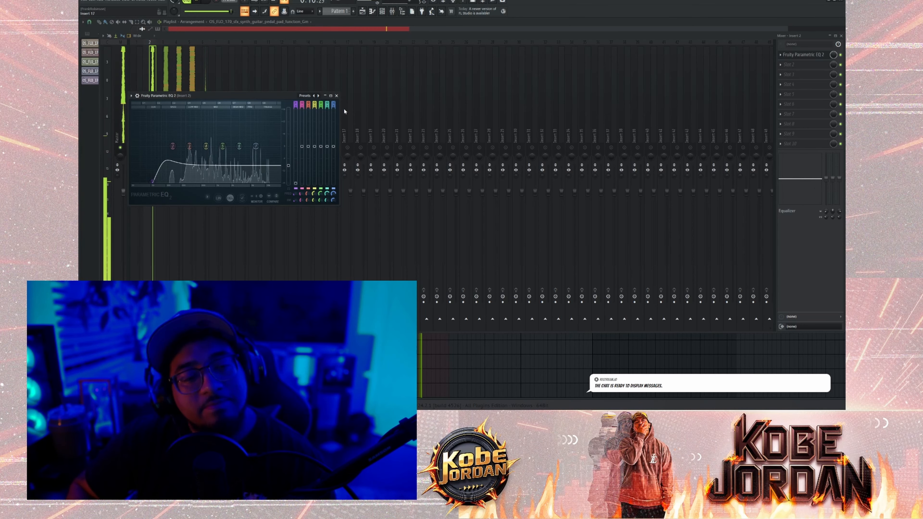
click(337, 95)
key(space)
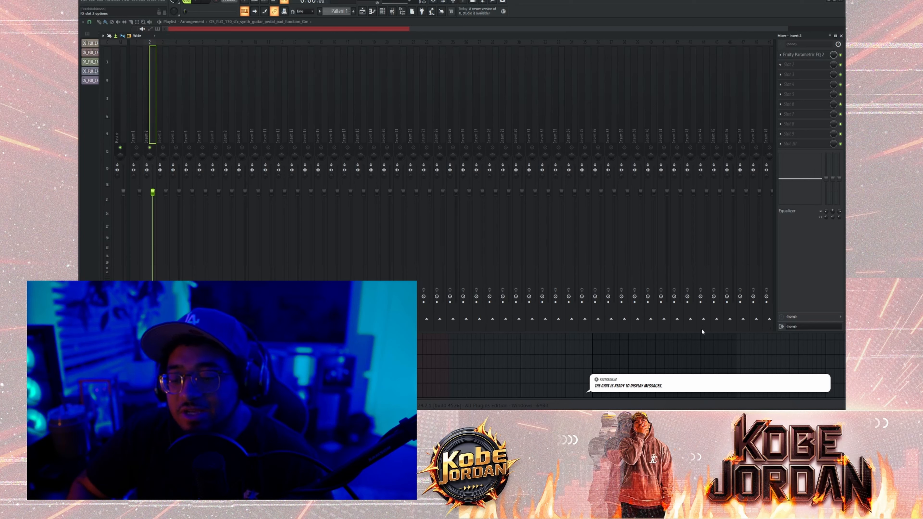
Step: Load Cymatics Space Lite in slot 2 of Insert 2 and choose the Clean Auditorium preset
click(674, 360)
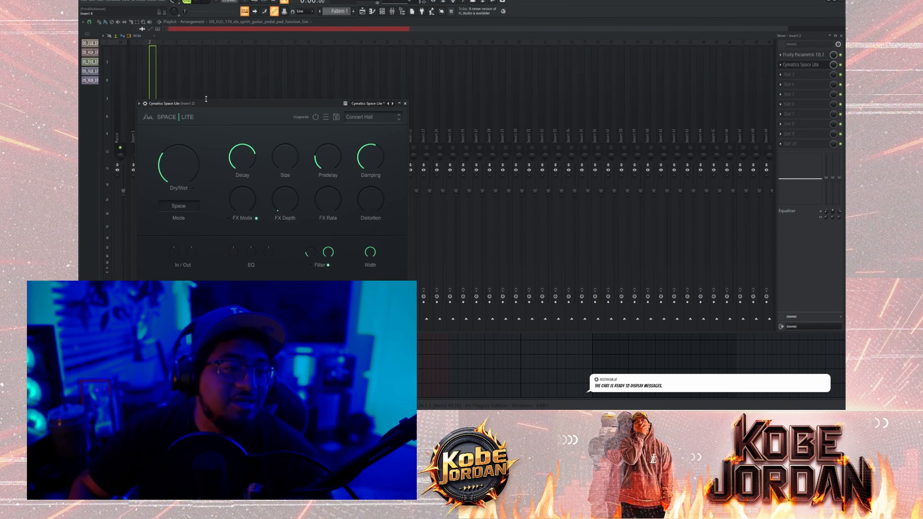
drag(204, 103, 387, 72)
drag(306, 96, 320, 68)
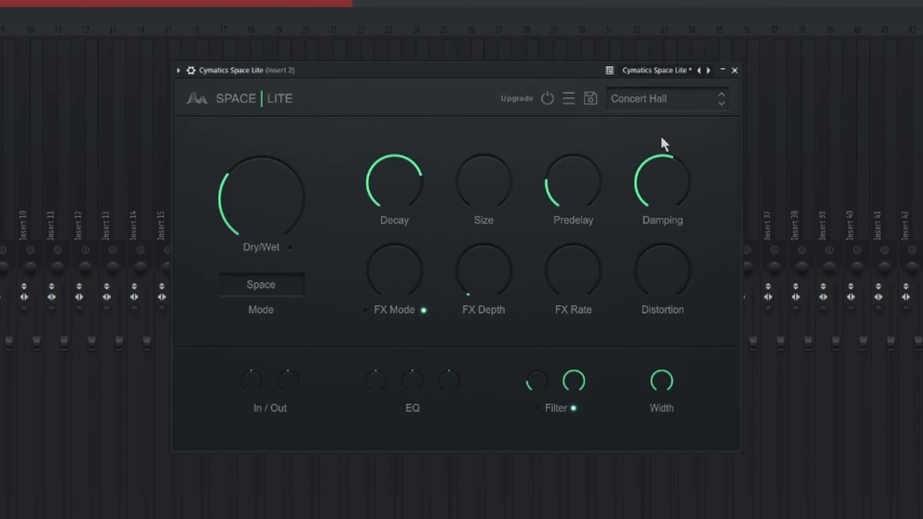
click(722, 98)
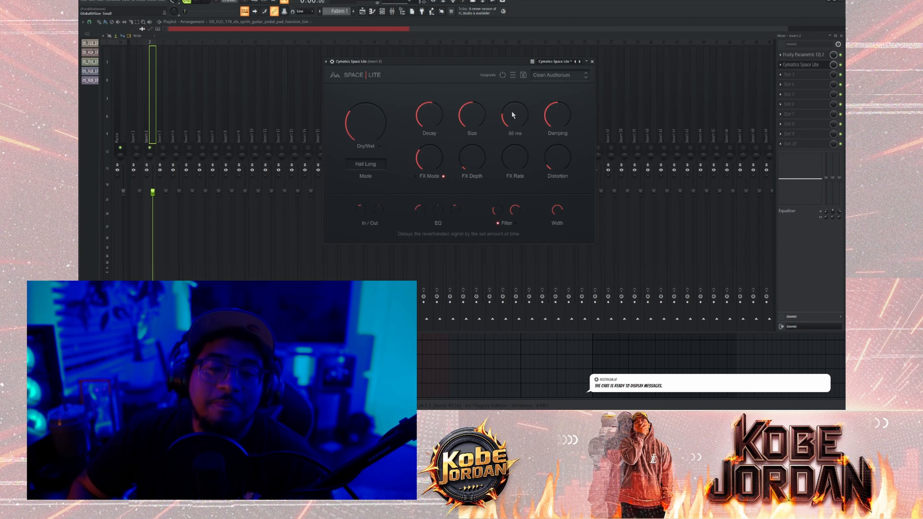
Step: Turn Space Lite's predelay, distortion and FX depth down to minimum and adjust its damping
drag(512, 113, 523, 144)
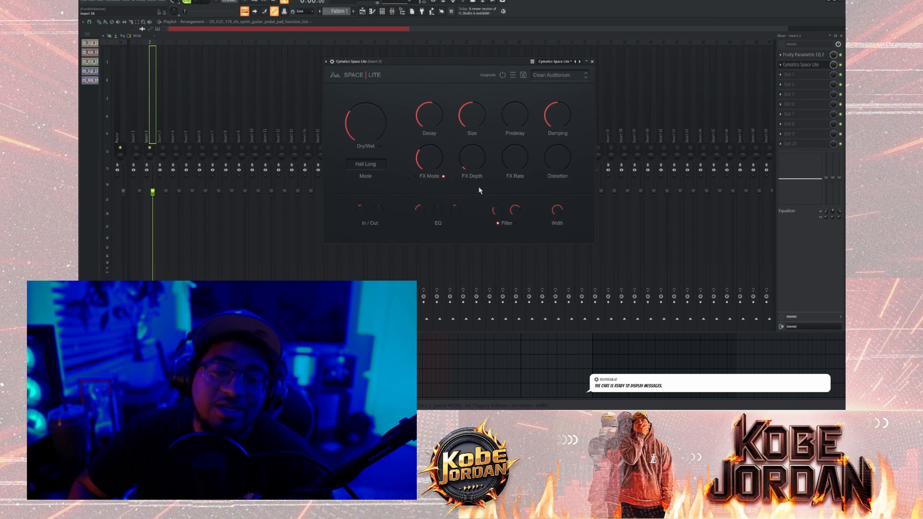
drag(469, 158, 497, 185)
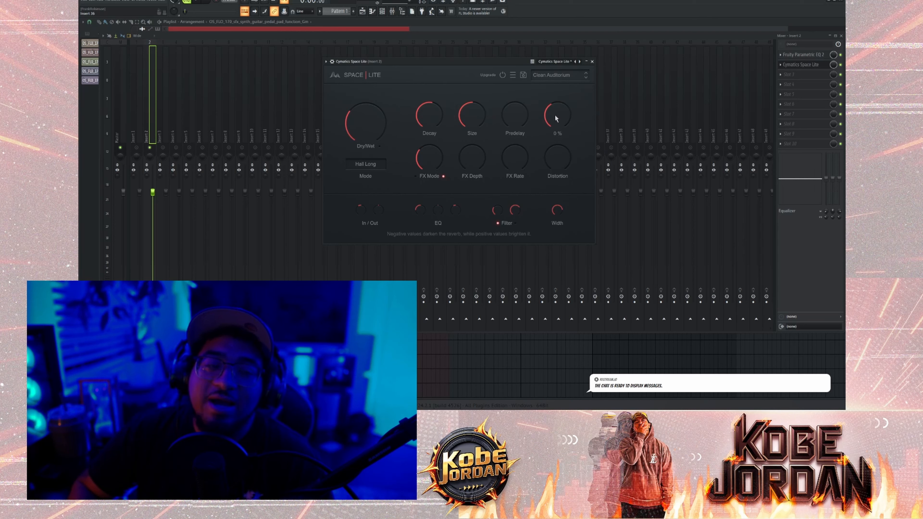
drag(555, 114, 554, 127)
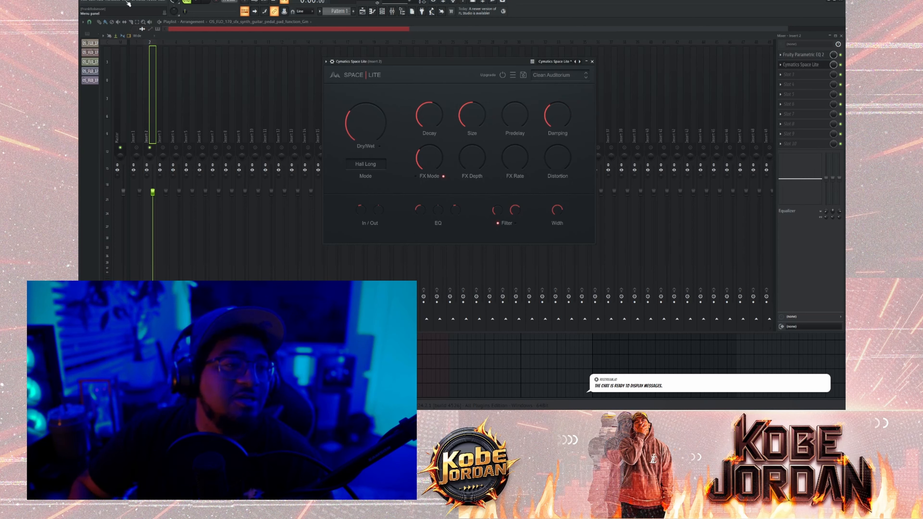
Step: During playback, lower the reverb's damping and set Dry/Wet to 24 %, closing Space Lite when done
click(196, 1)
drag(556, 108, 554, 113)
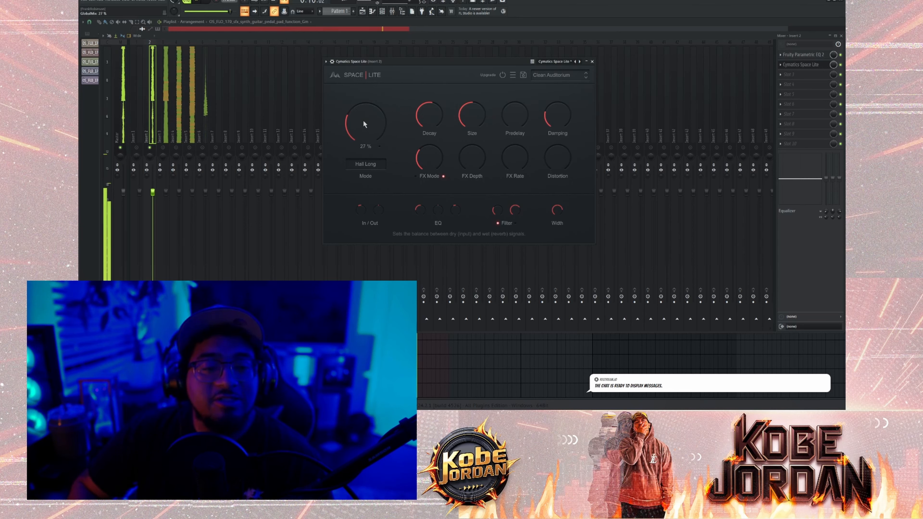
drag(363, 122, 363, 122)
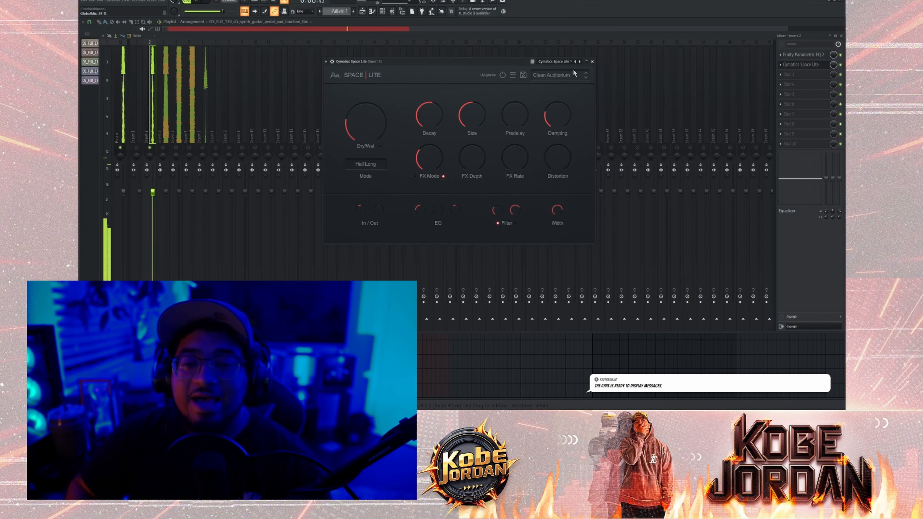
click(592, 61)
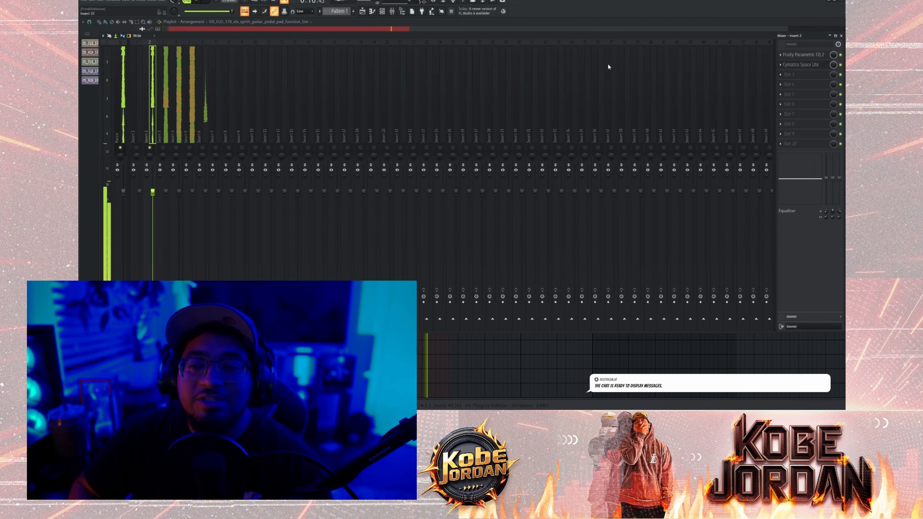
key(space)
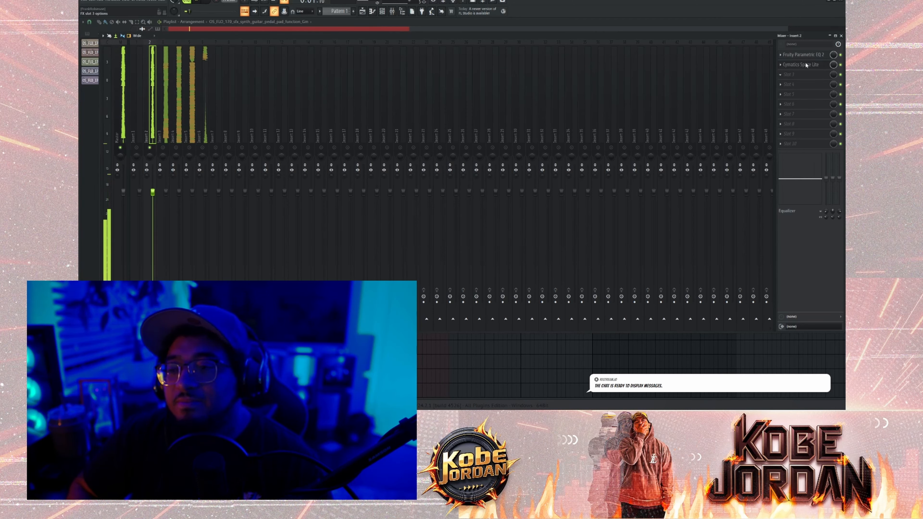
Step: Load Fruity Delay 3 in slot 3 of Insert 2 and switch it to the next preset while auditioning the sound
click(672, 91)
drag(178, 52, 394, 69)
key(space)
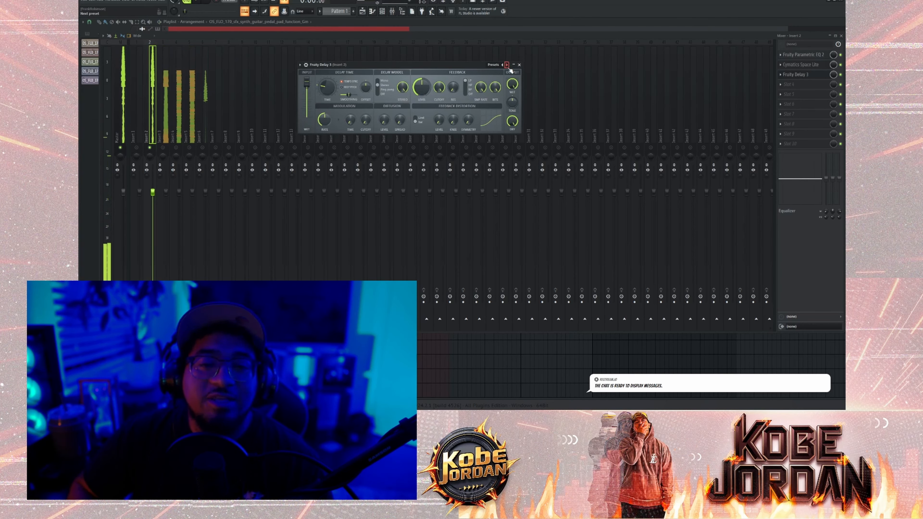
click(507, 65)
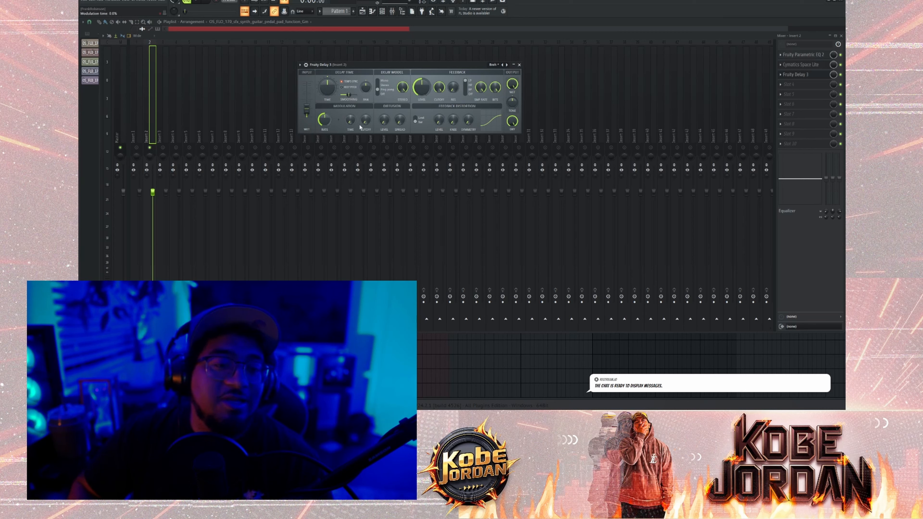
key(space)
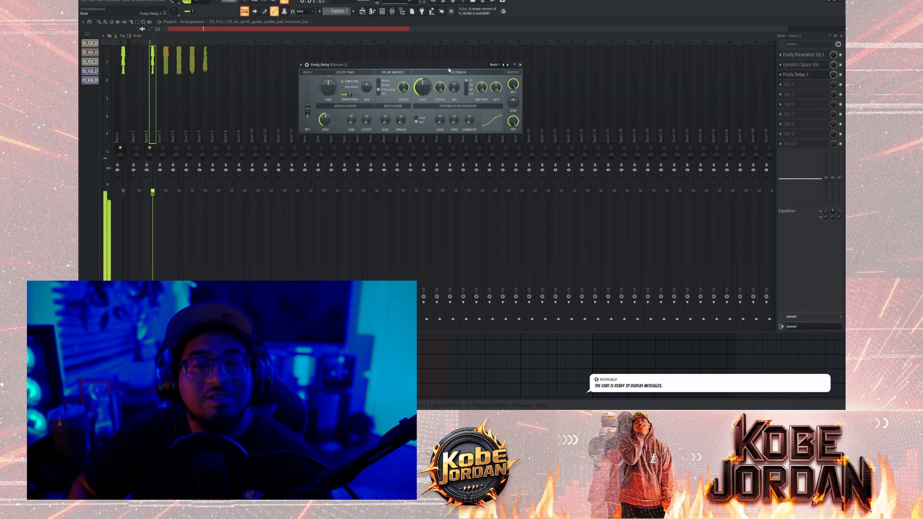
drag(448, 69, 498, 66)
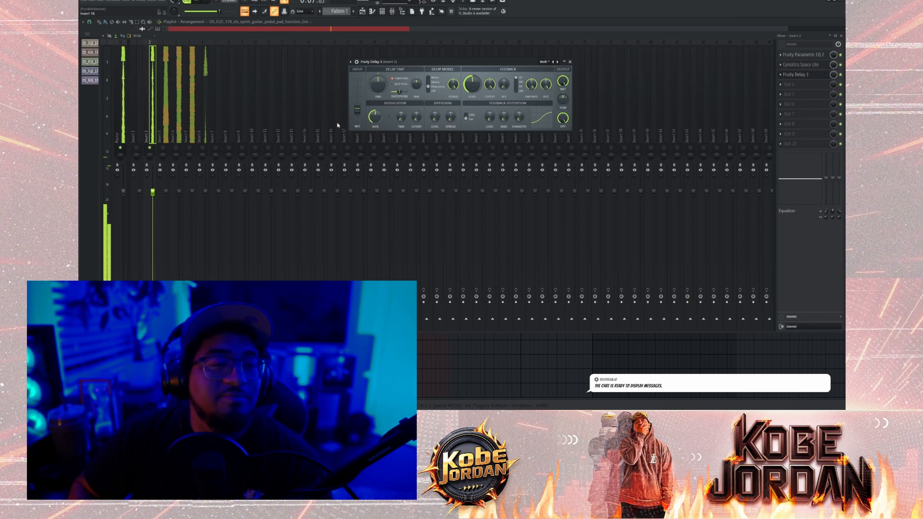
Step: Close the delay and replay the electric piano to hear it with the equalizer, reverb and delay
click(570, 61)
key(space)
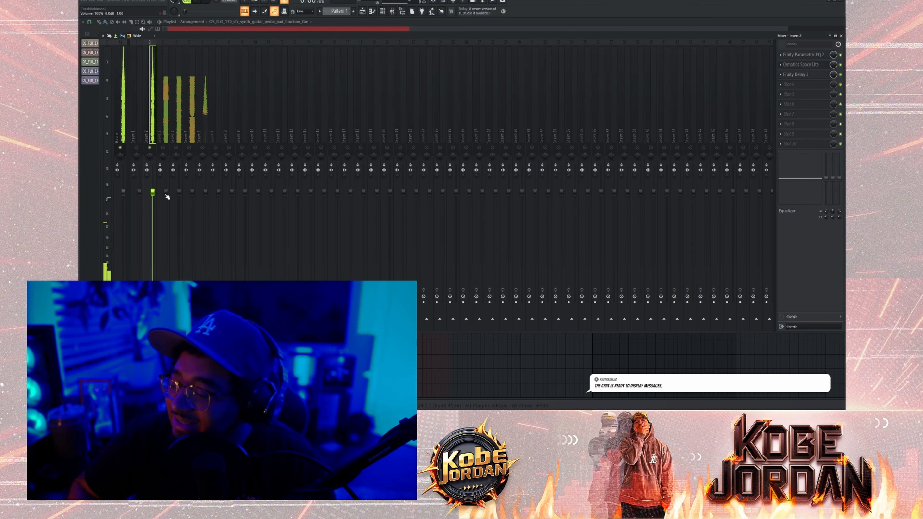
key(space)
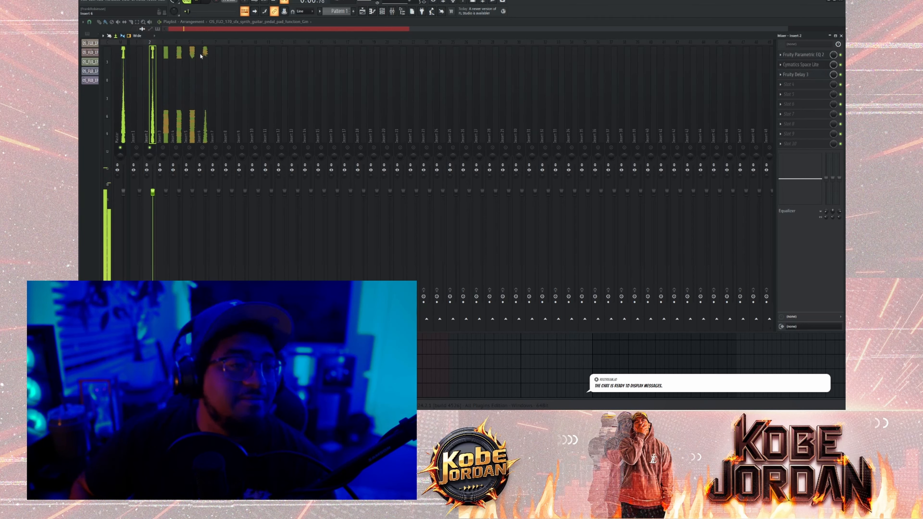
key(space)
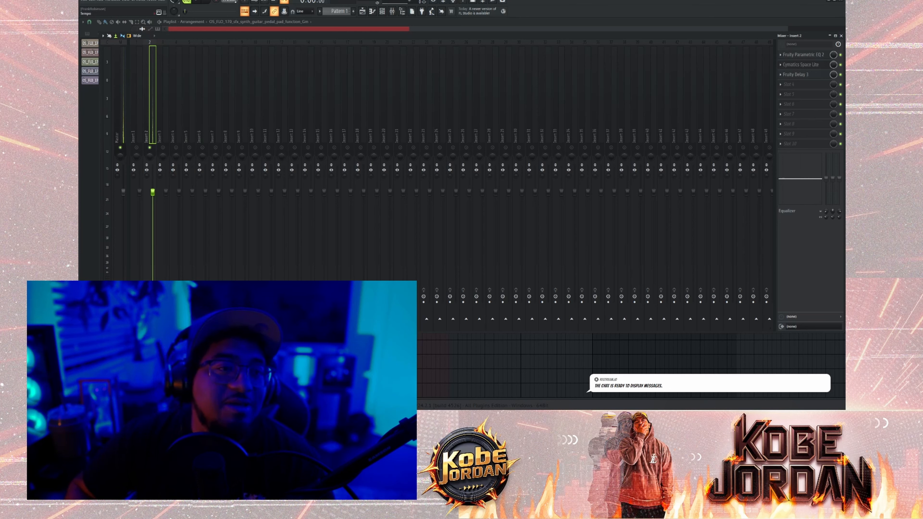
key(space)
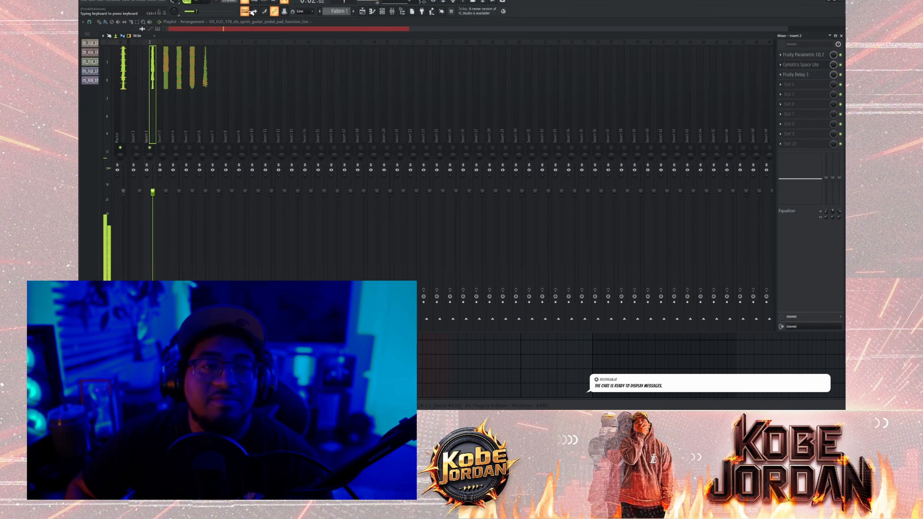
key(space)
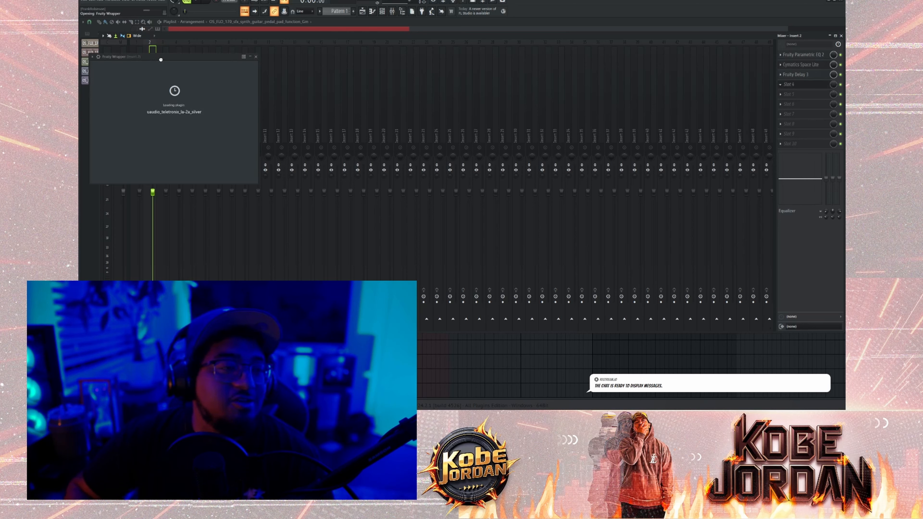
Step: Load the UADx LA-2A Silver Compressor in slot 4 of Insert 2 and raise its peak reduction
key(space)
drag(170, 57, 261, 66)
key(space)
drag(384, 124, 385, 111)
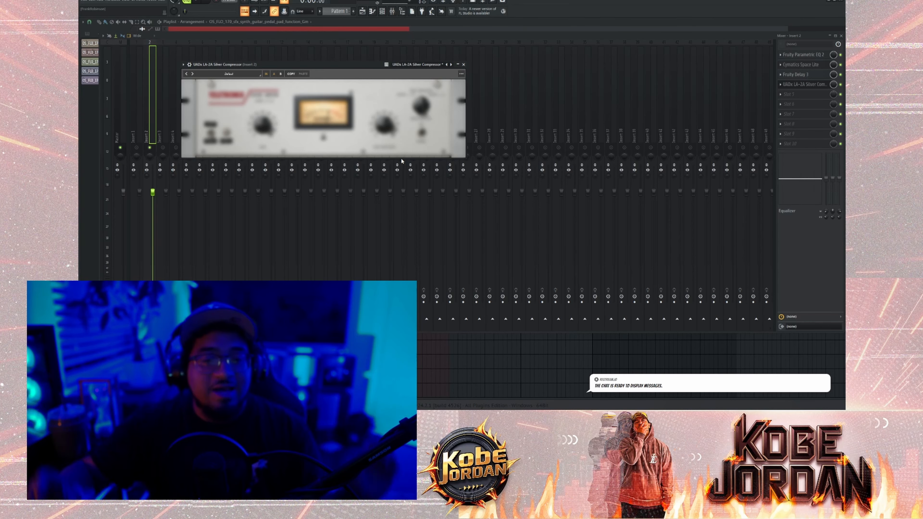
Step: While playing the clip, reduce the compressor's gain slightly and lower the Insert 2 fader
key(space)
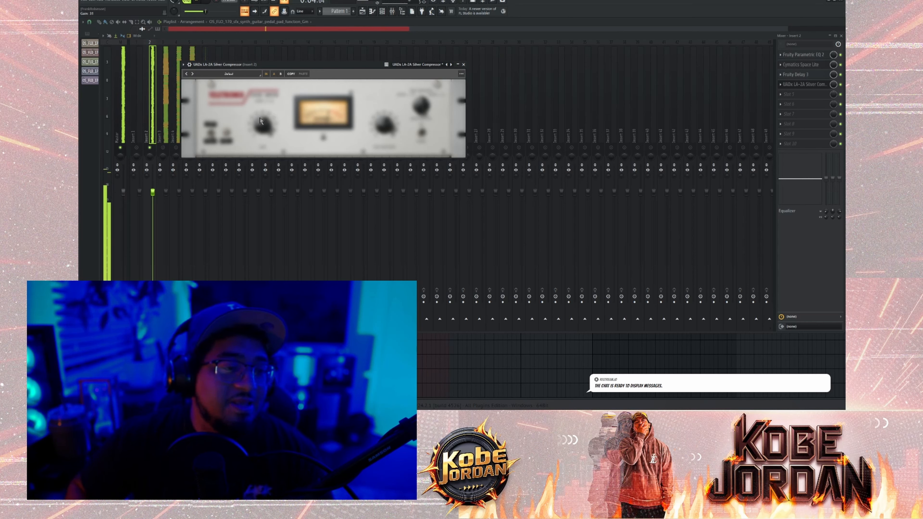
drag(259, 113, 260, 123)
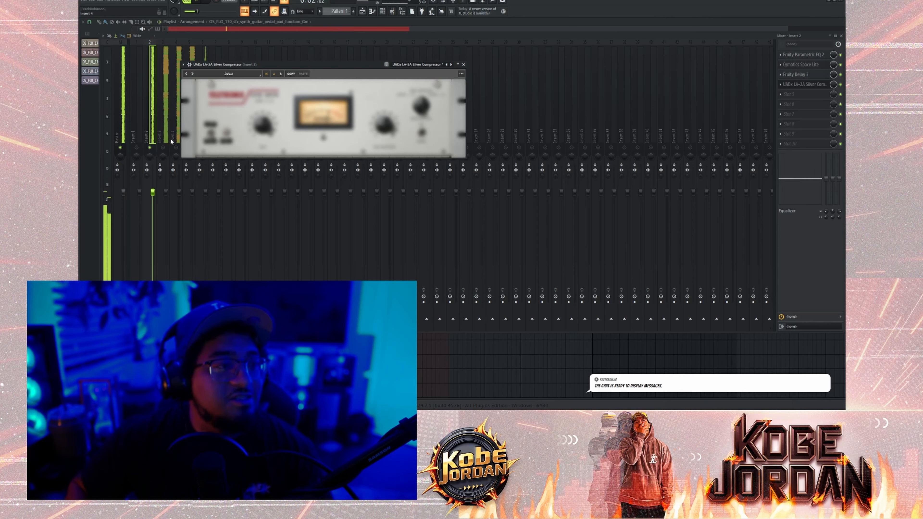
click(463, 64)
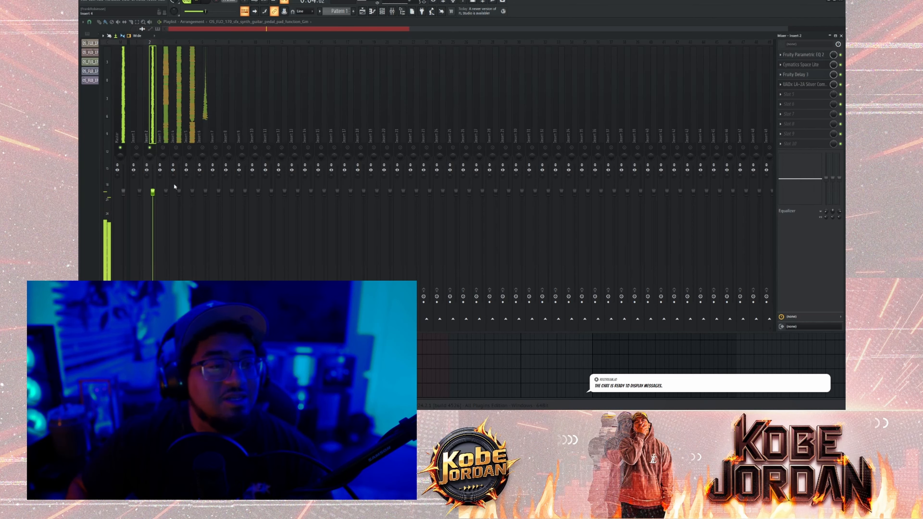
drag(153, 191, 152, 211)
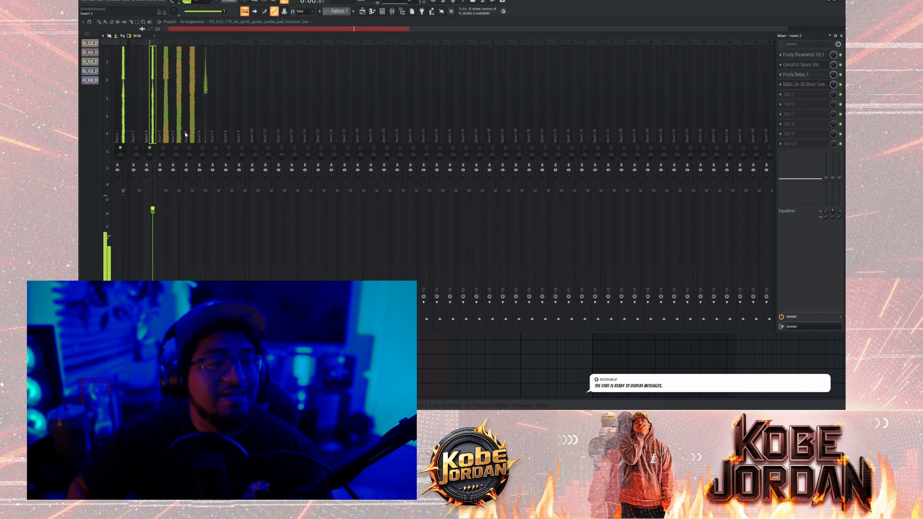
Step: Select Insert 3 in the mixer and load Fruity Parametric EQ 2 in its slot 1
click(163, 151)
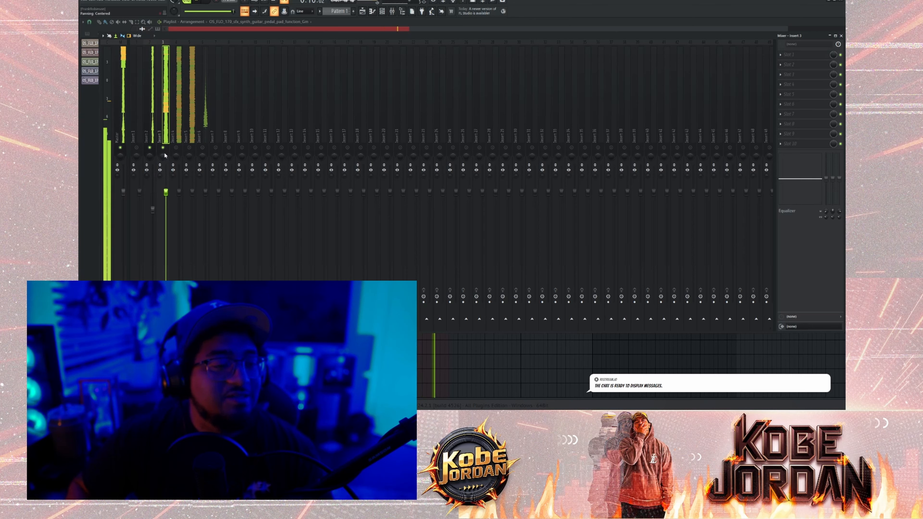
key(Right)
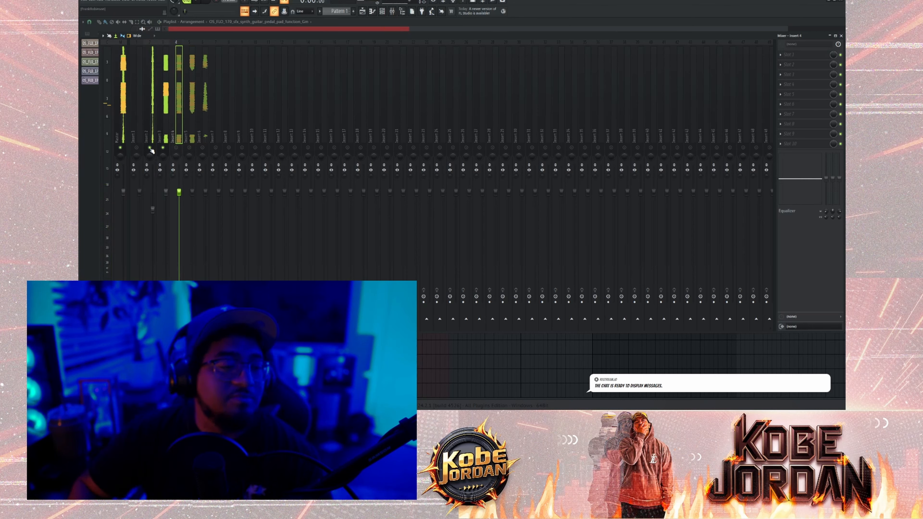
click(167, 152)
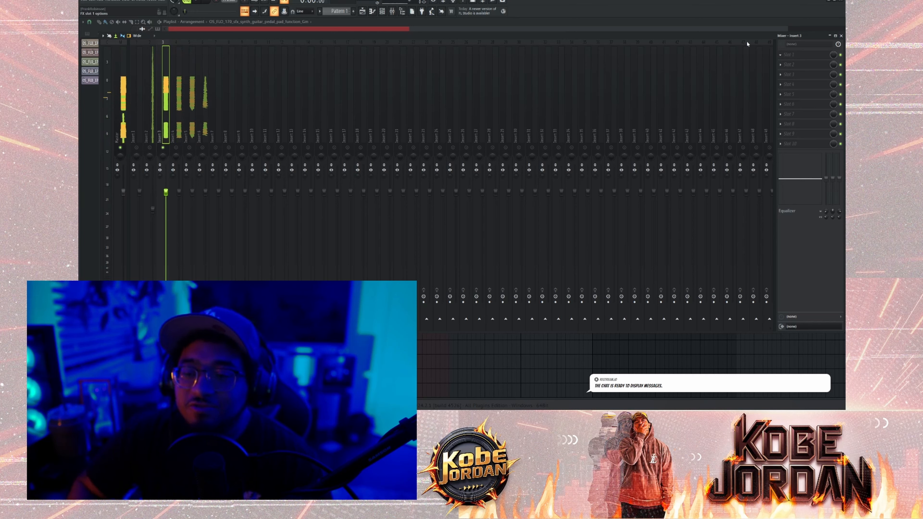
click(694, 282)
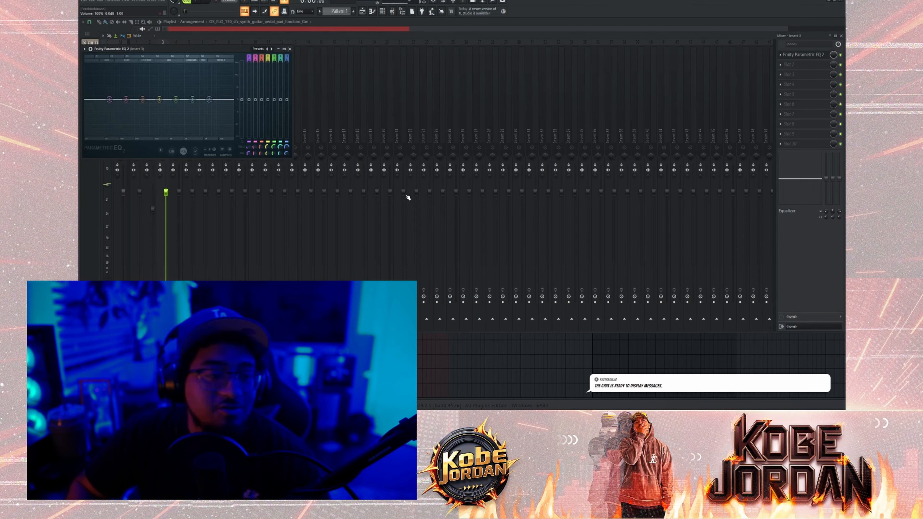
Step: Pull band 1 of Insert 3's equalizer down to its minimum as a low cut and play the track briefly
drag(109, 99, 111, 135)
key(space)
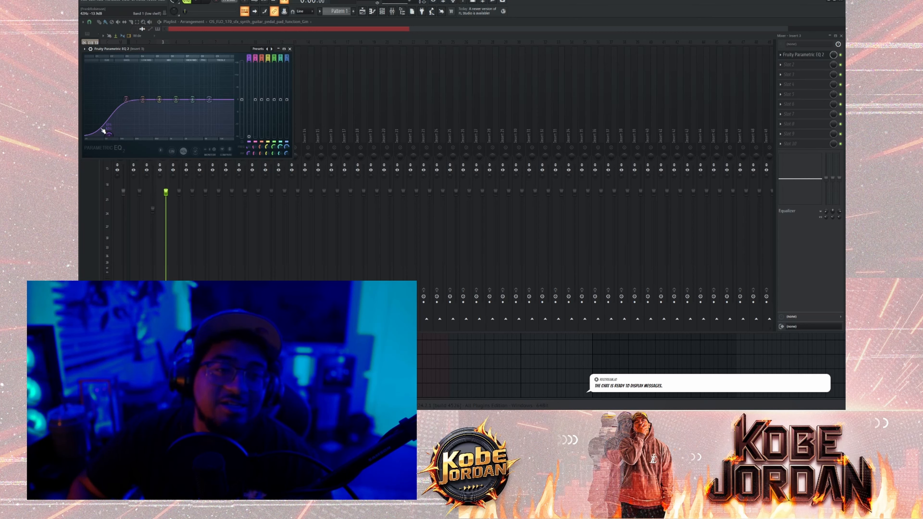
key(space)
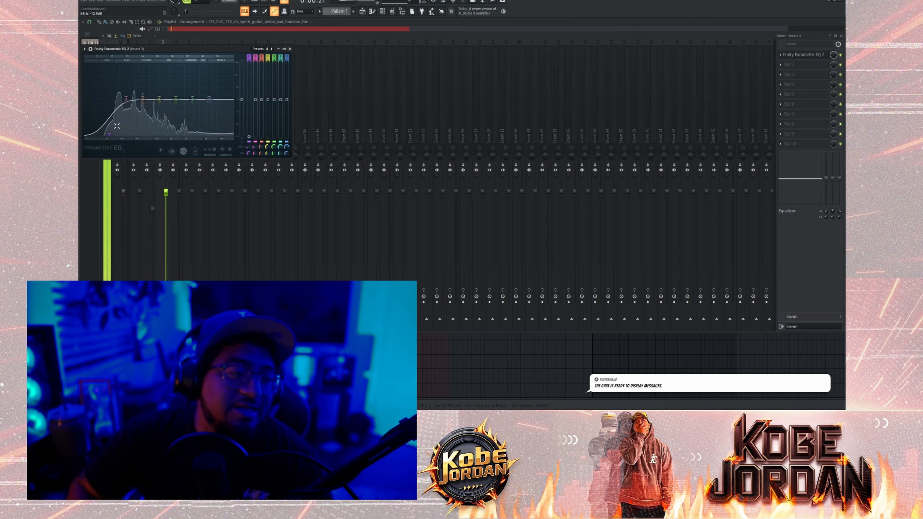
key(space)
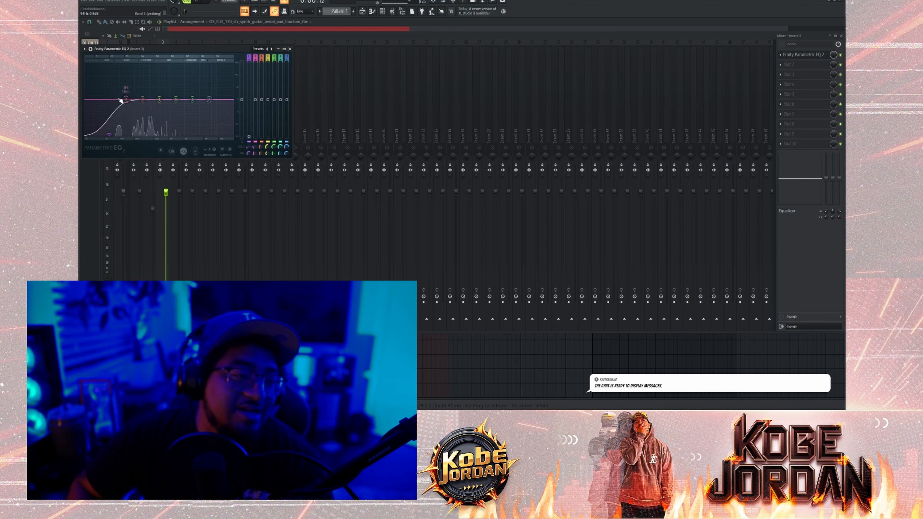
Step: Move Insert 3's equalizer band 1 low cut up to about 185 Hz and steepen it, checking the sound in playback
key(space)
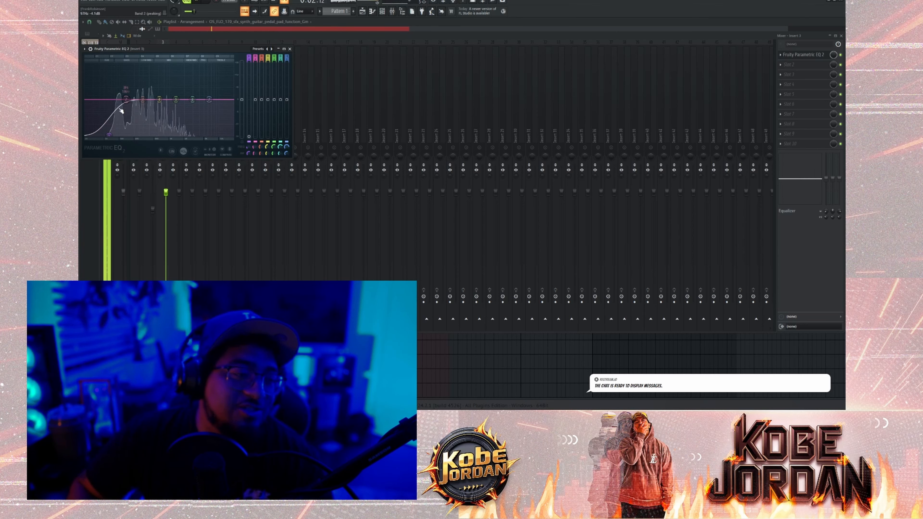
key(space)
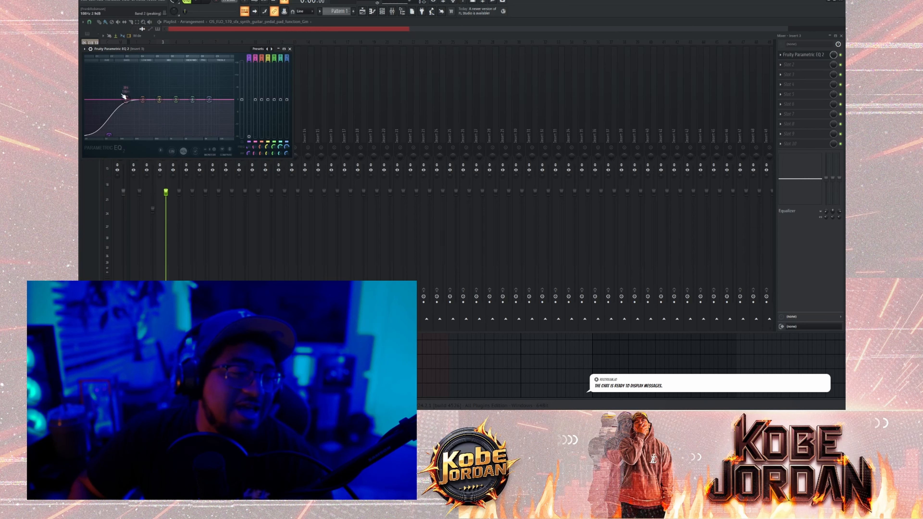
drag(109, 135, 132, 135)
key(space)
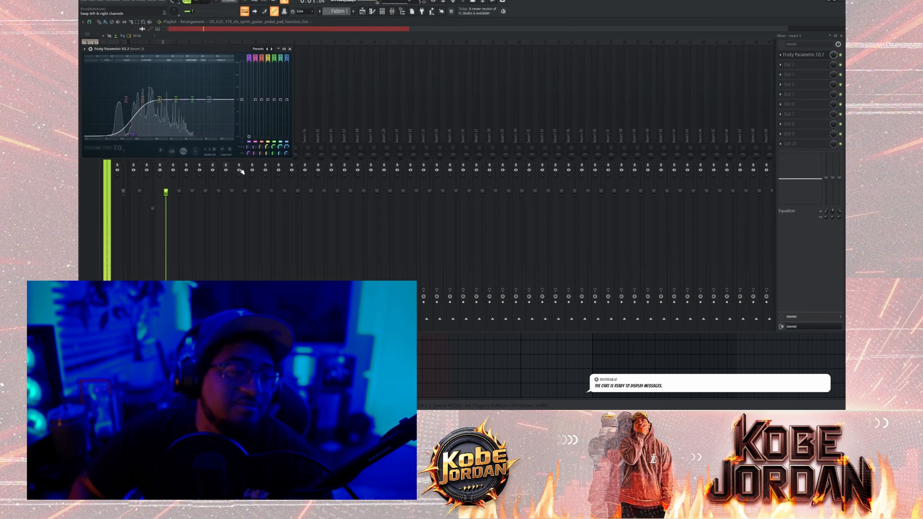
key(space)
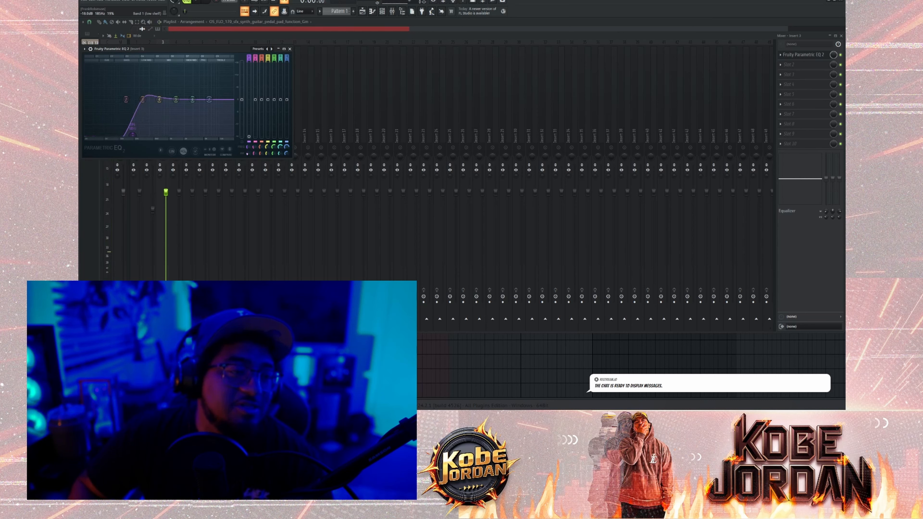
key(space)
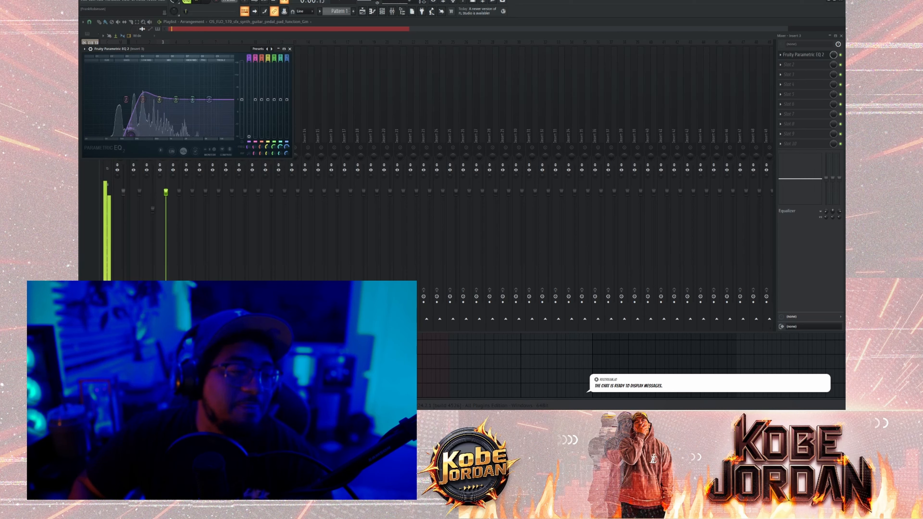
Step: Reduce the equalizer's main level and thin the low end by shifting band 1 slightly higher and pulling band 2 down
drag(242, 99, 242, 126)
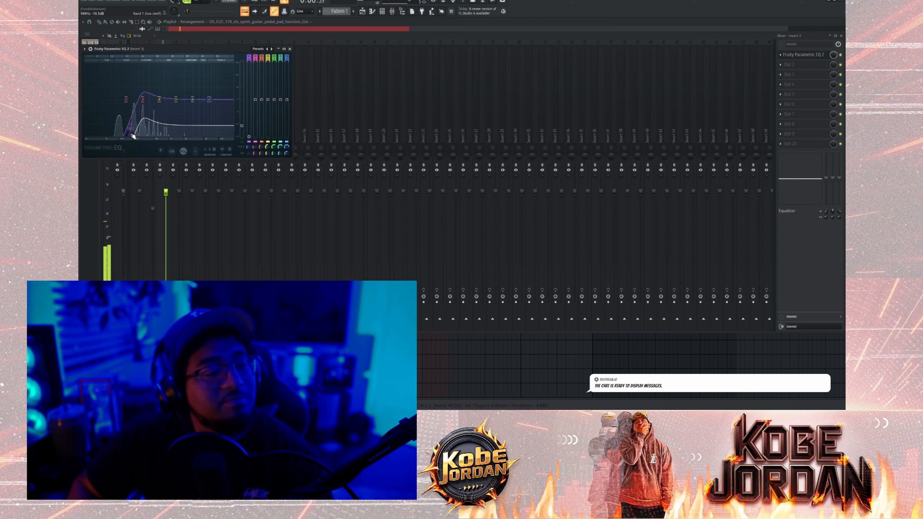
mouse_move(131, 135)
mouse_down()
mouse_move(148, 135)
mouse_move(139, 135)
mouse_up()
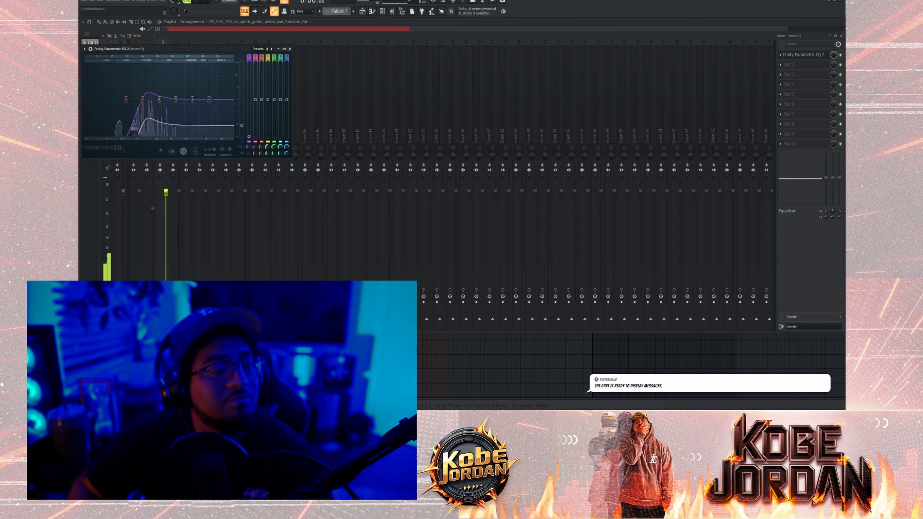
drag(126, 99, 133, 118)
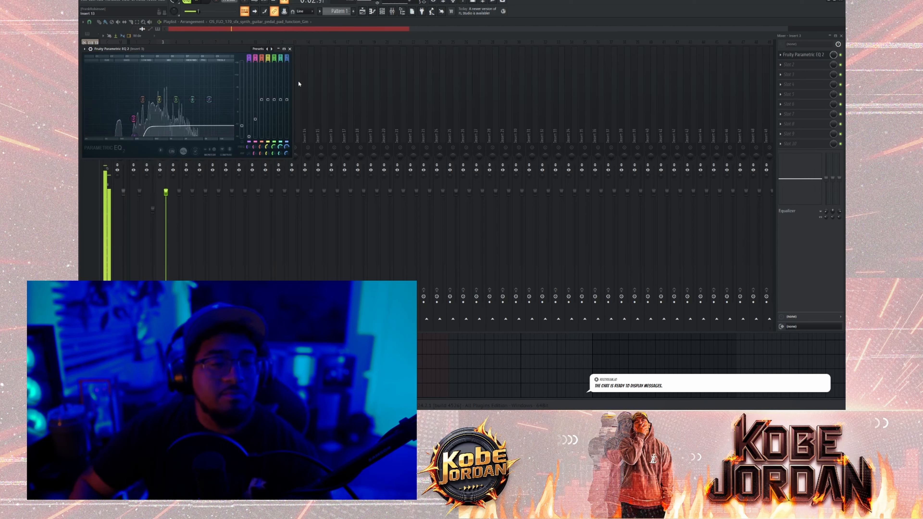
key(space)
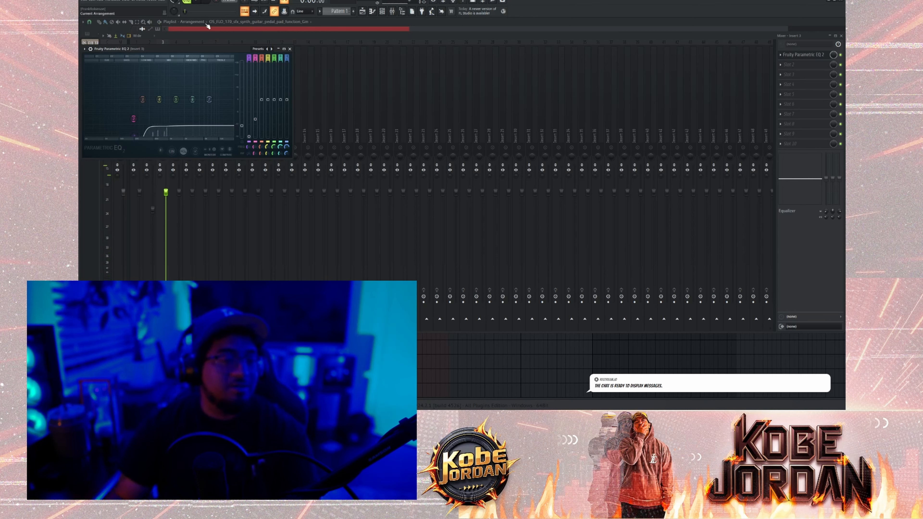
Step: Clear the equalizer window off the mixer and toggle Insert 2's mute to hear it against Insert 3
drag(191, 49, 265, 56)
click(150, 148)
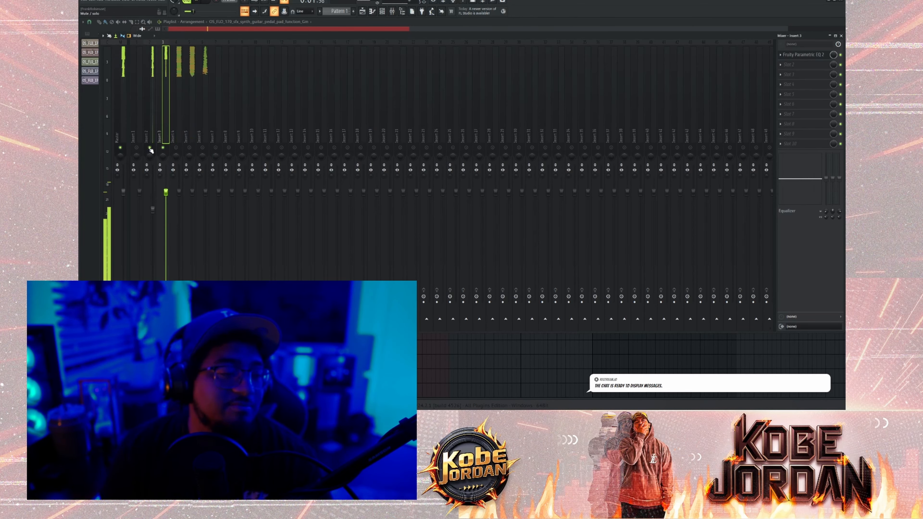
key(space)
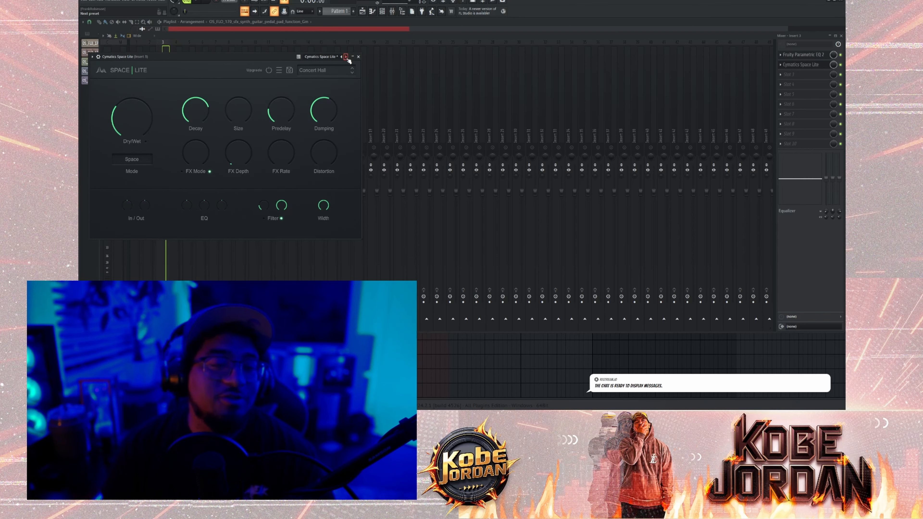
Step: Use the Clean Auditorium preset in Insert 3's Cymatics Space Lite, adjusting predelay and damping and setting dry/wet to 19%
click(353, 72)
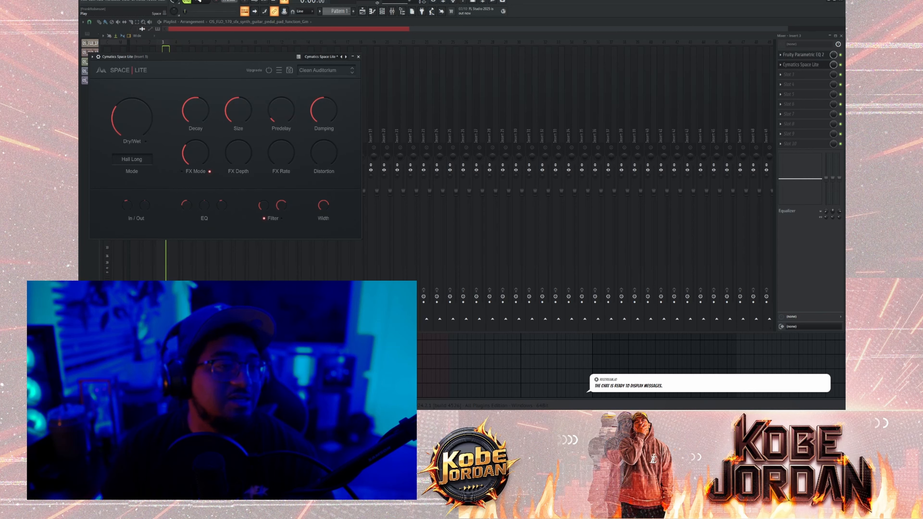
key(space)
mouse_move(279, 106)
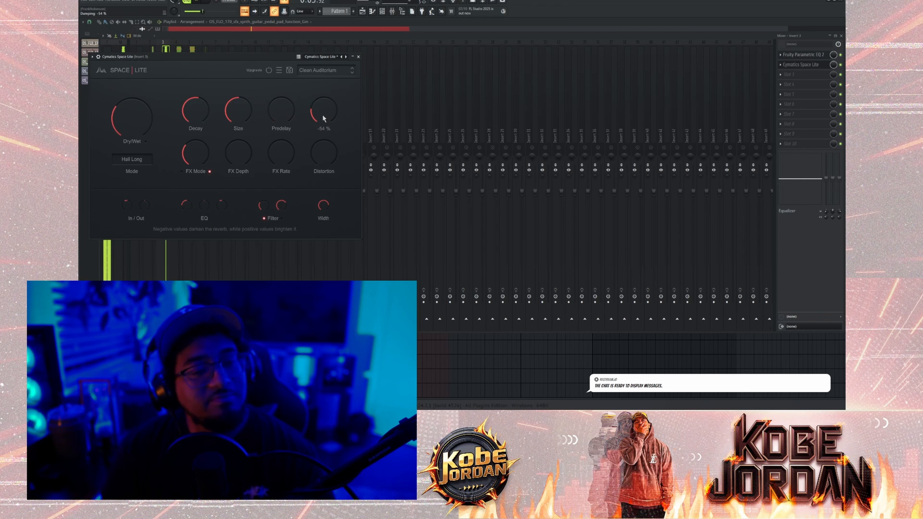
drag(322, 115, 324, 123)
mouse_move(140, 118)
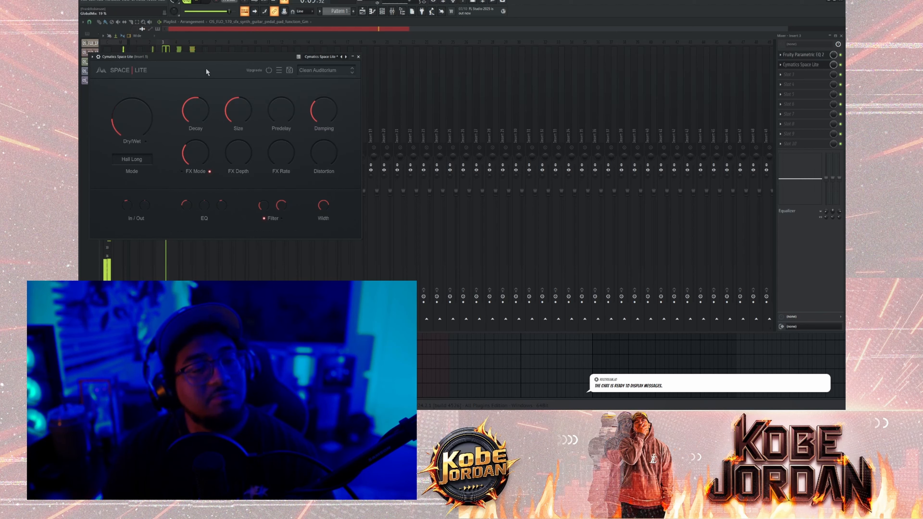
Step: Try Insert 3's fader at 90% against Insert 2 during playback and return it to 100%
drag(211, 57, 461, 61)
click(150, 147)
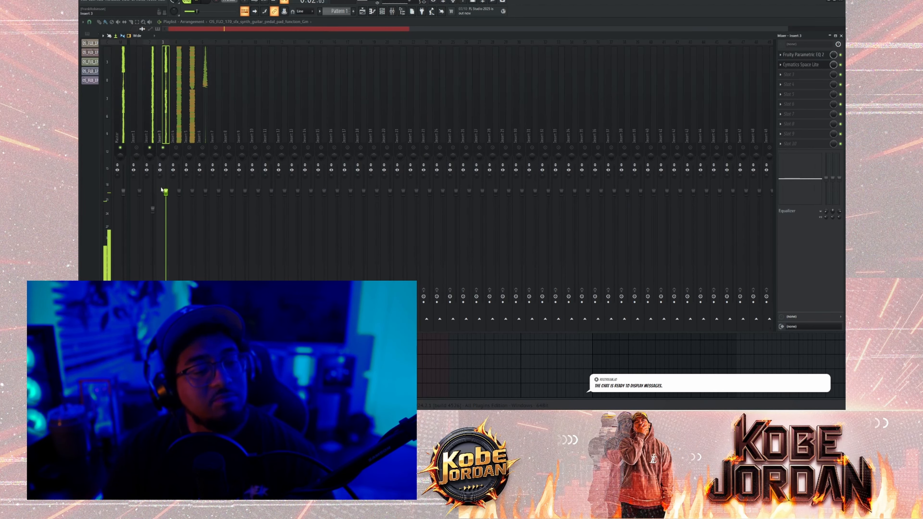
drag(166, 192, 165, 204)
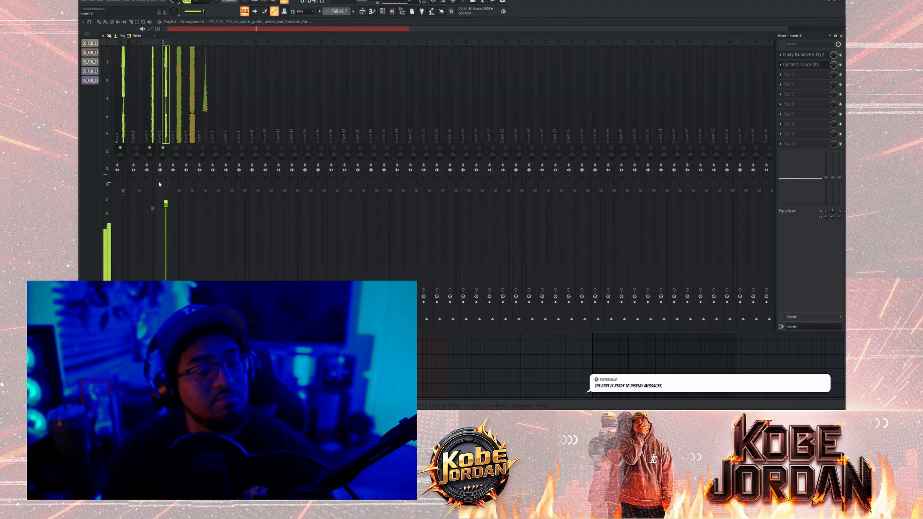
right_click(163, 148)
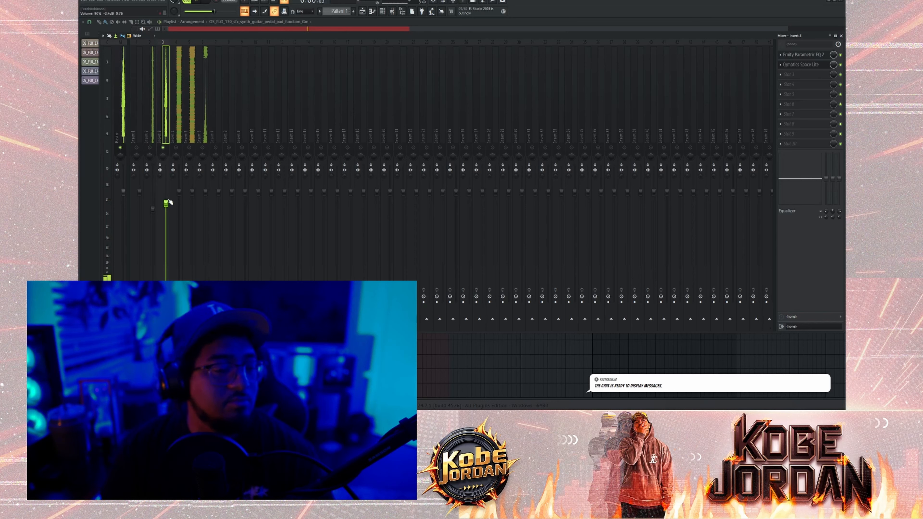
drag(166, 204, 165, 192)
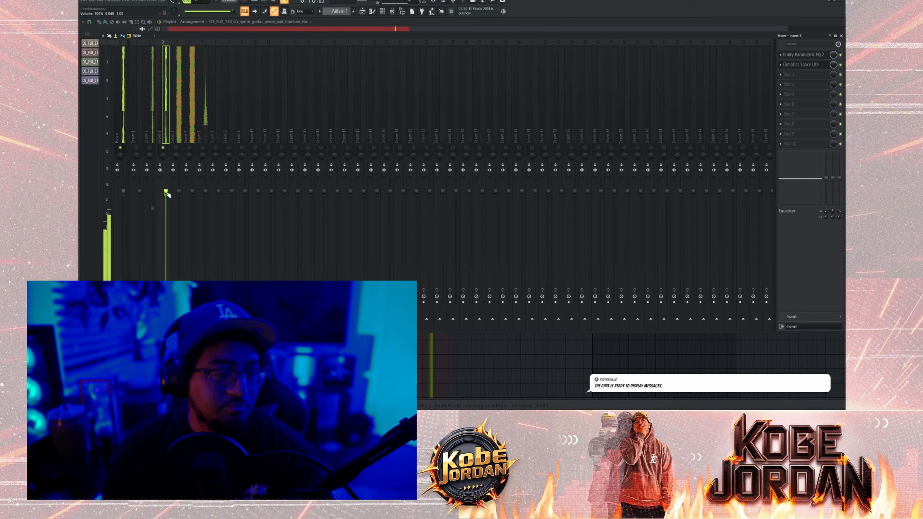
click(149, 148)
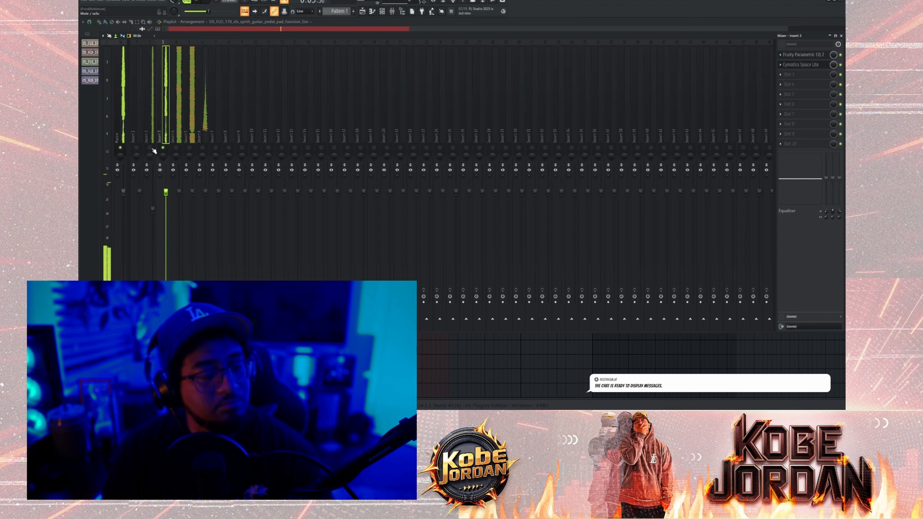
Step: Unmute Insert 2 to lower its fader to 67% against Insert 3, and mute it again
click(149, 147)
drag(153, 210, 153, 232)
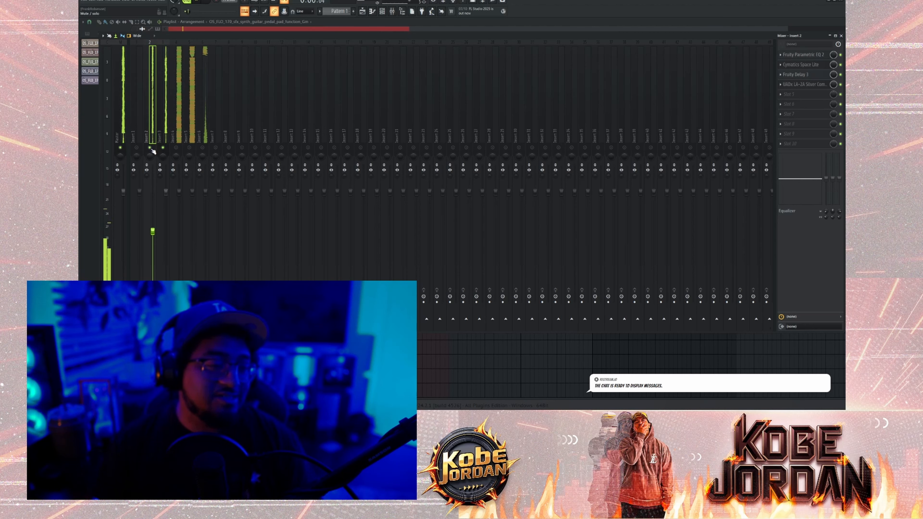
drag(154, 233, 154, 229)
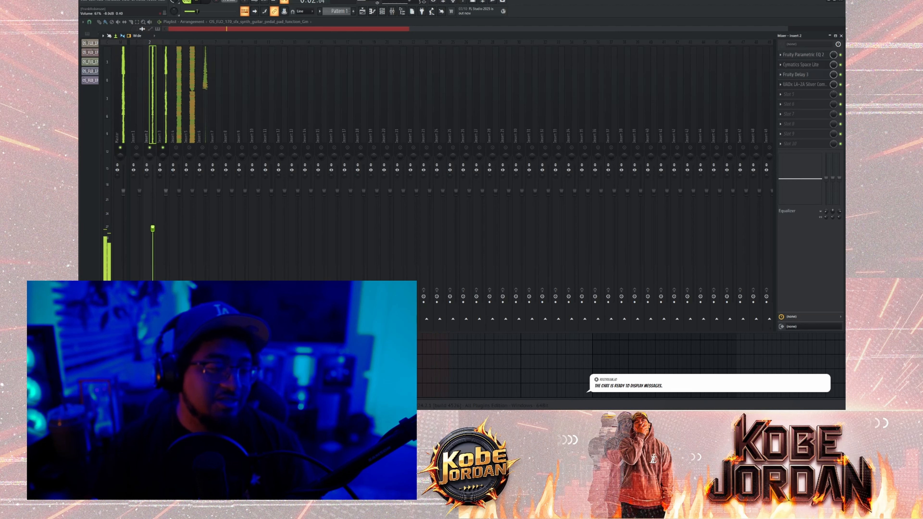
click(149, 148)
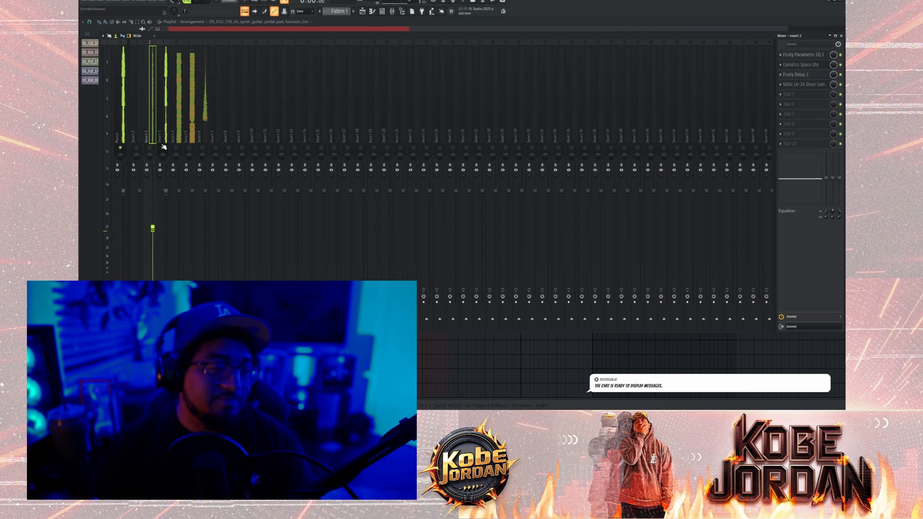
Step: Load Vintage Chorus in Insert 3's slot 3 and set its mix to 60% dry / 40% wet during playback
click(164, 151)
key(space)
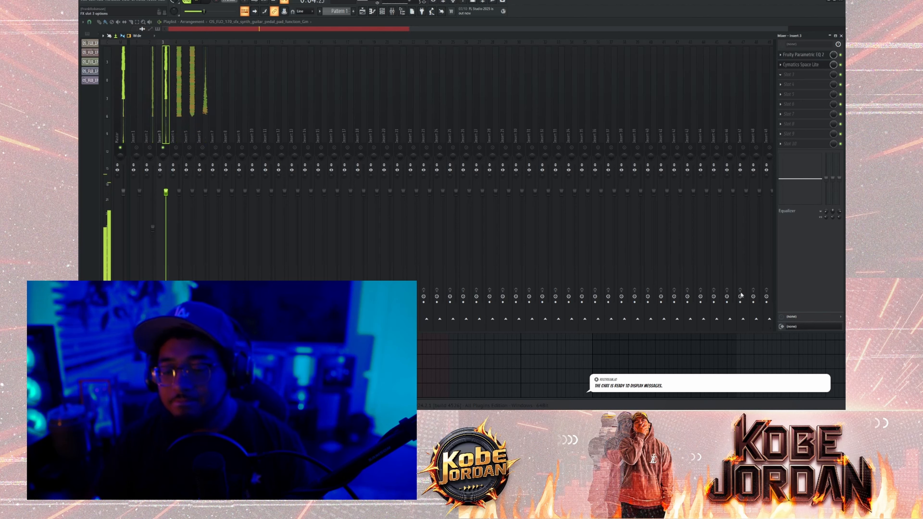
click(678, 320)
drag(217, 64, 374, 83)
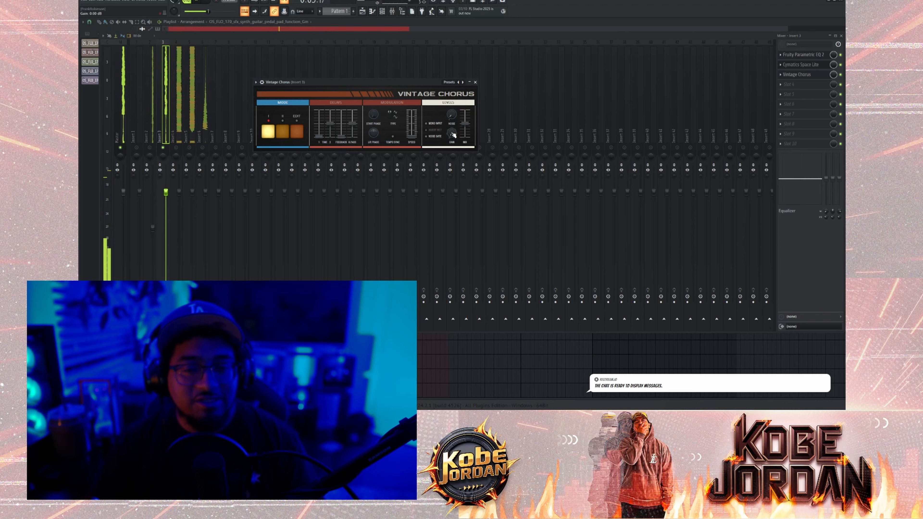
drag(451, 133, 452, 126)
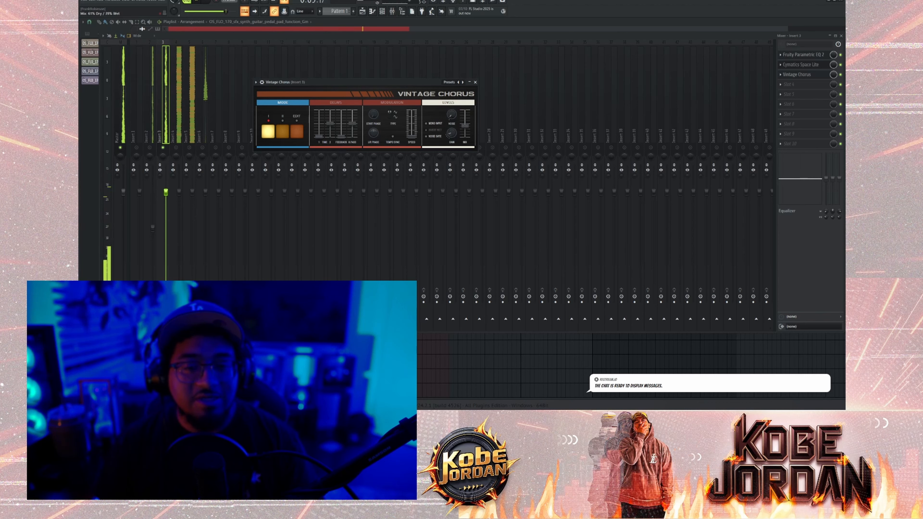
drag(464, 126, 464, 125)
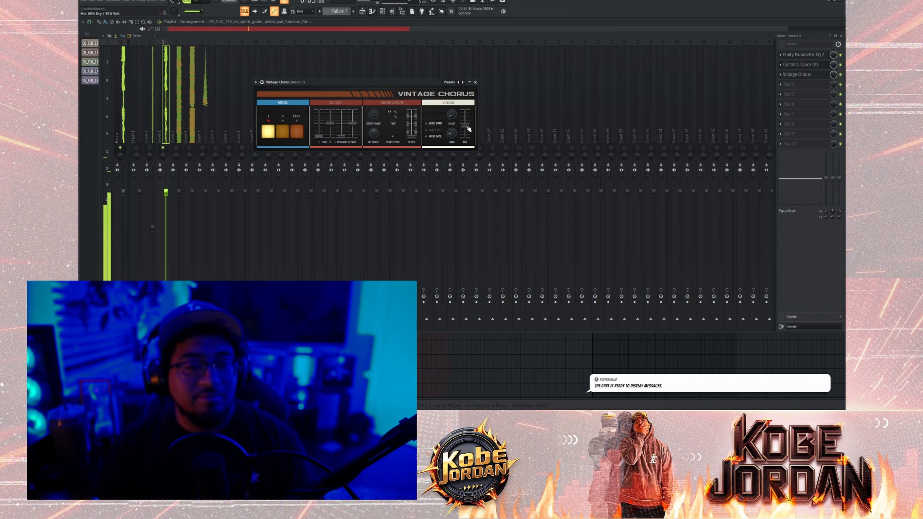
click(475, 82)
key(space)
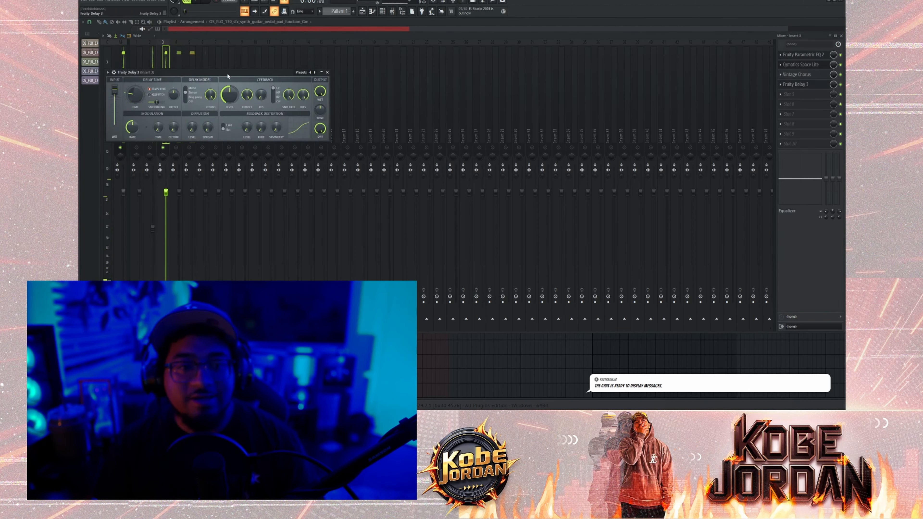
Step: Switch Insert 3's Fruity Delay 3 in slot 4 to another preset and lower its input wet level
click(315, 73)
key(space)
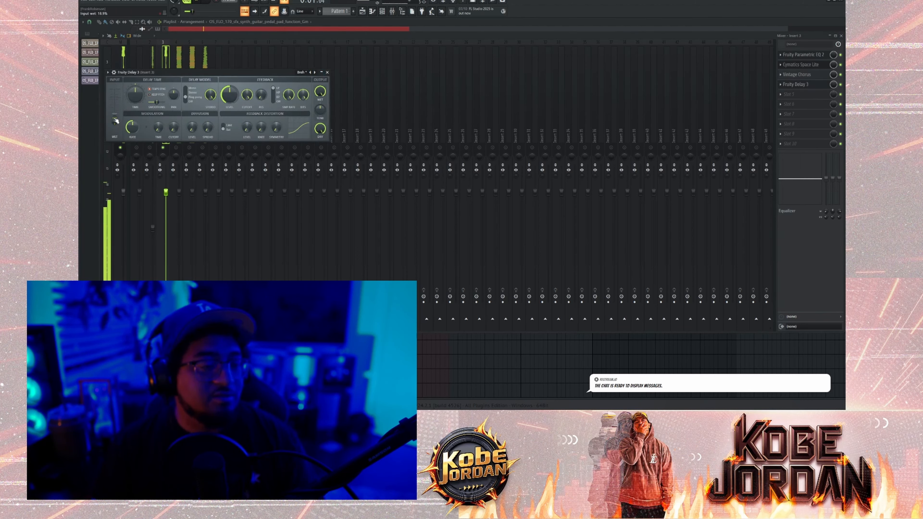
drag(231, 73, 365, 83)
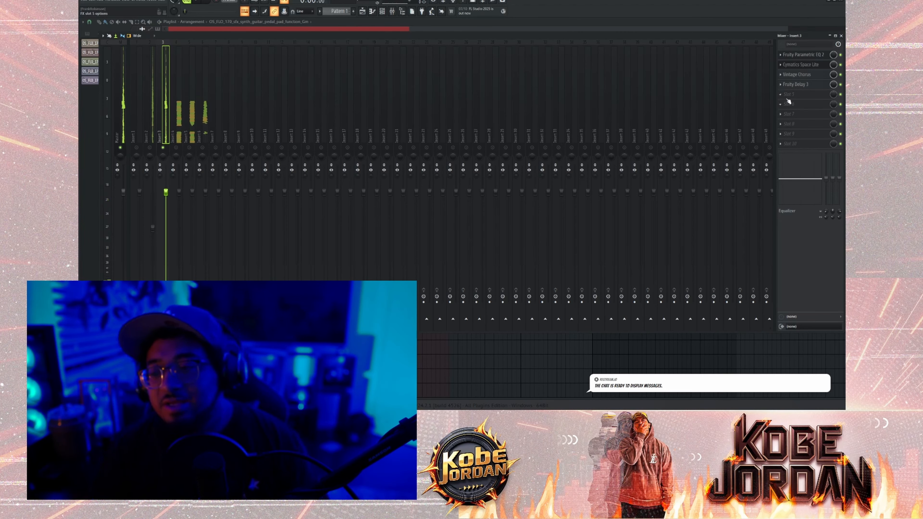
Step: Load the UADx LA-2A Silver Compressor in slot 5 of Insert 3 and raise its peak reduction
click(787, 96)
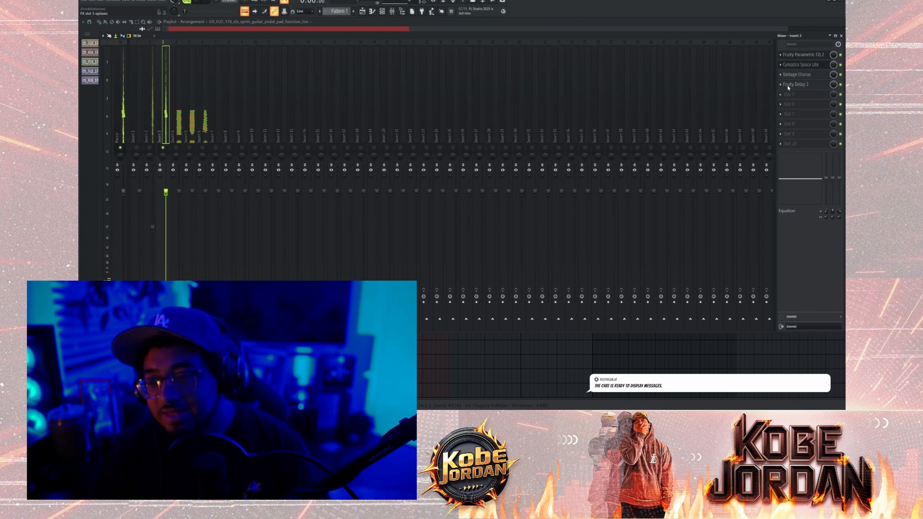
click(758, 44)
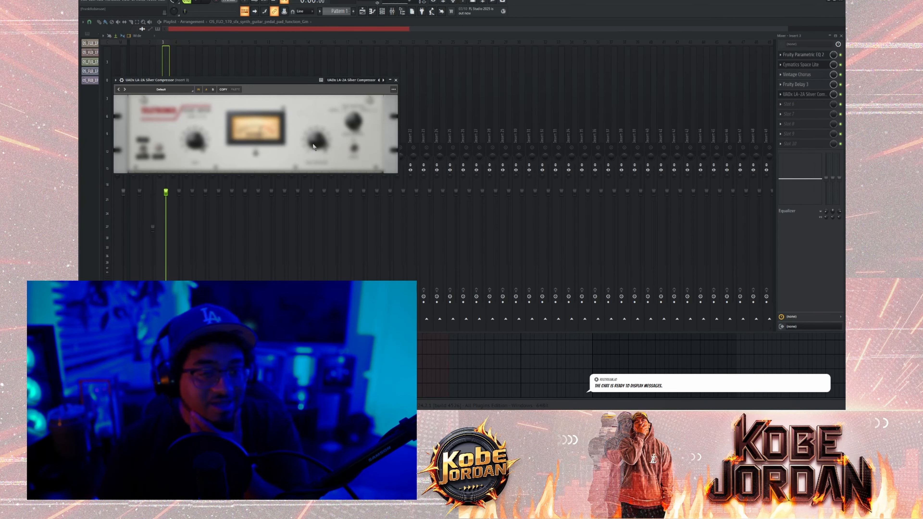
drag(313, 146, 319, 139)
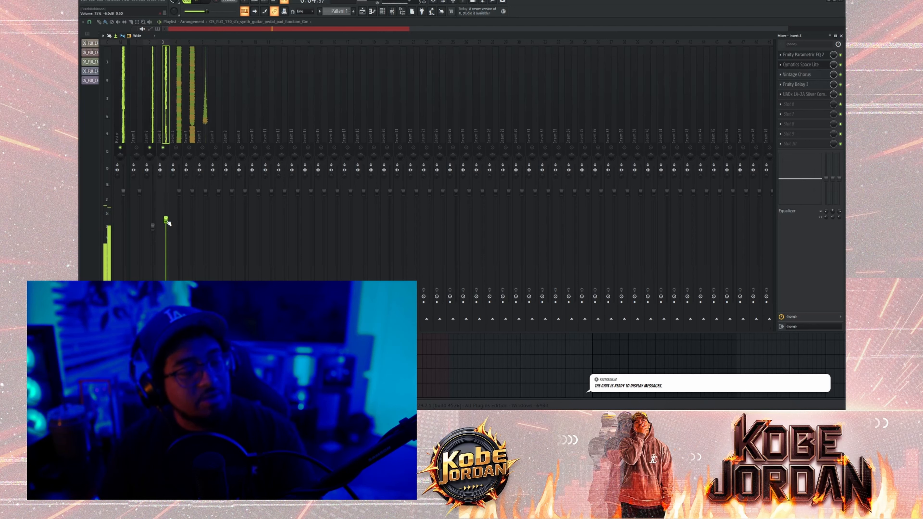
Step: Balance Insert 3's lowered fader against Insert 2 during playback, and select Insert 4 in the mixer
drag(167, 222, 168, 219)
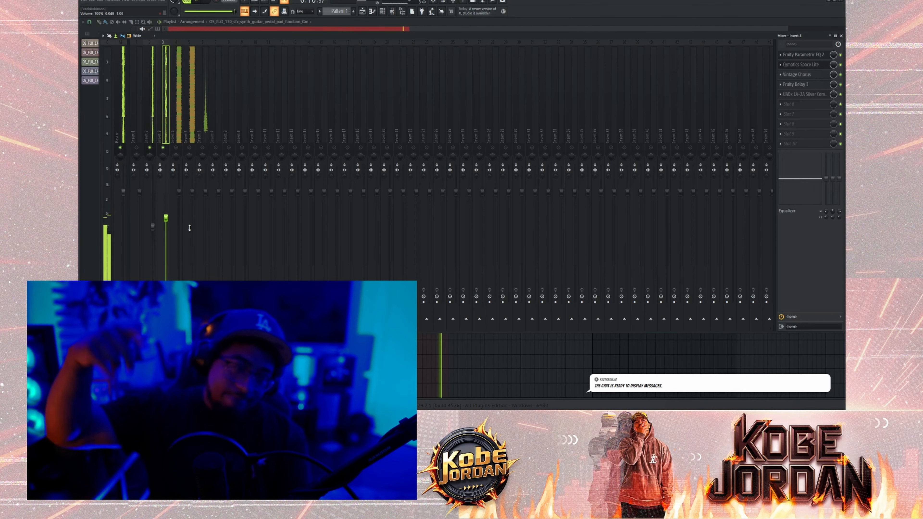
key(space)
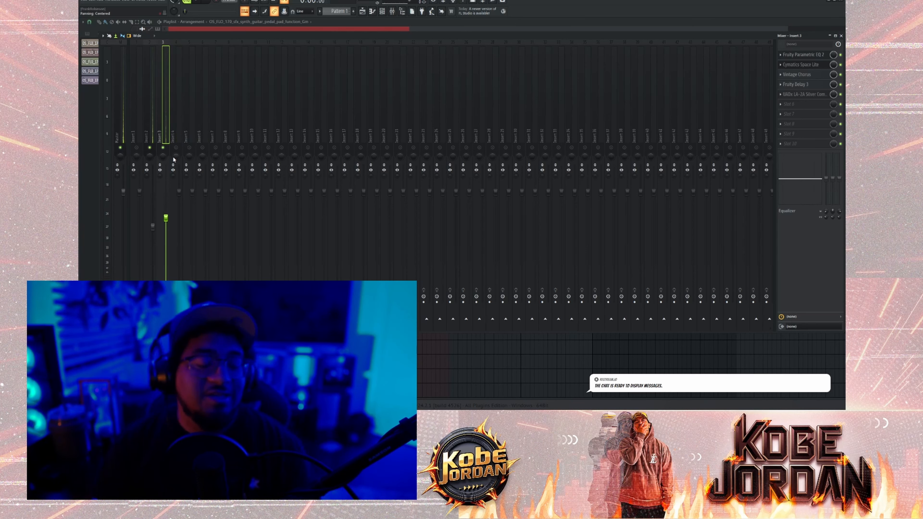
click(178, 135)
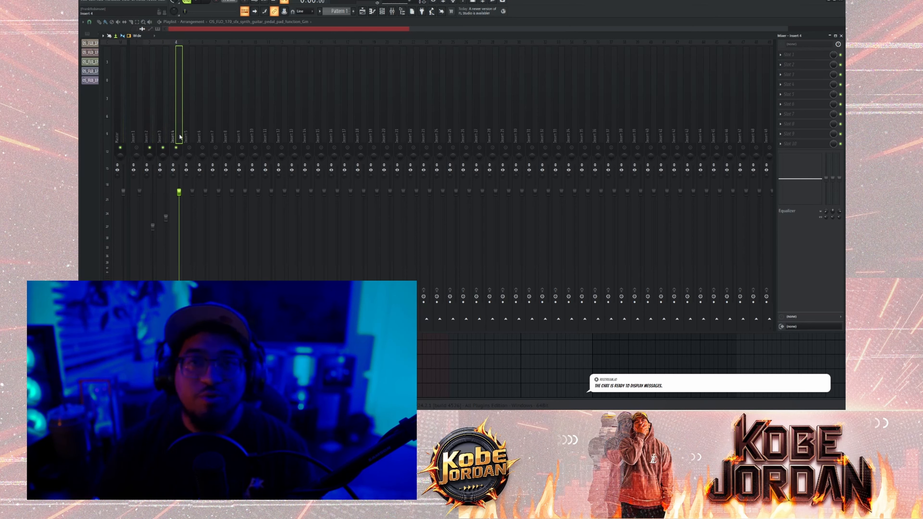
Step: Solo Insert 4, load Fruity Parametric EQ 2 in its first slot, roll off the lows with band 1 and lower the EQ's main level
key(space)
key(space)
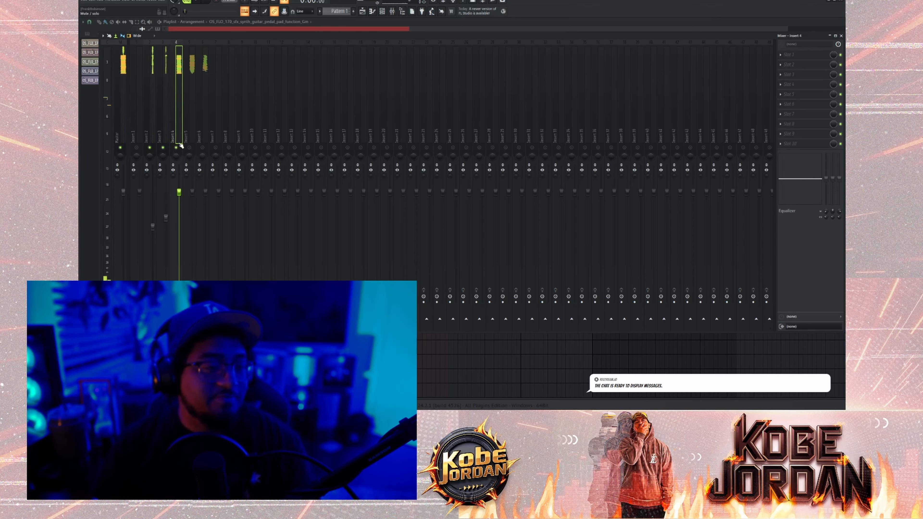
right_click(176, 147)
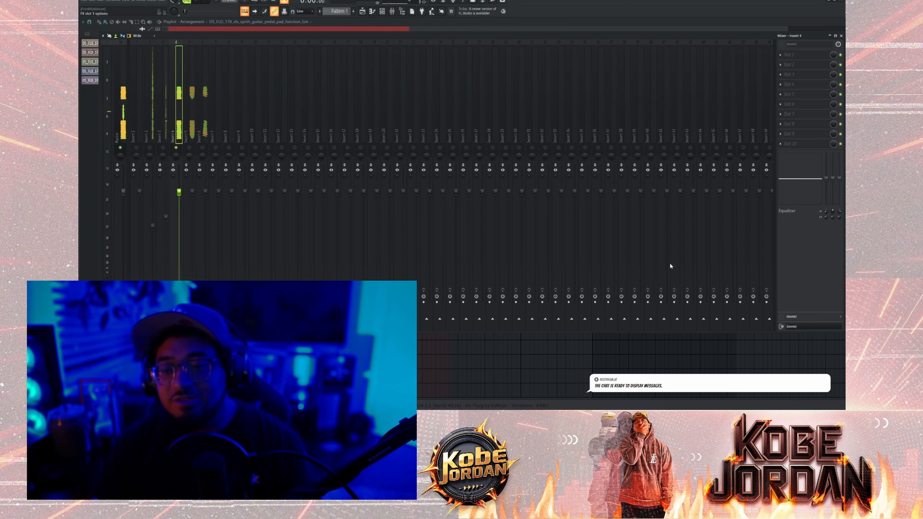
click(674, 282)
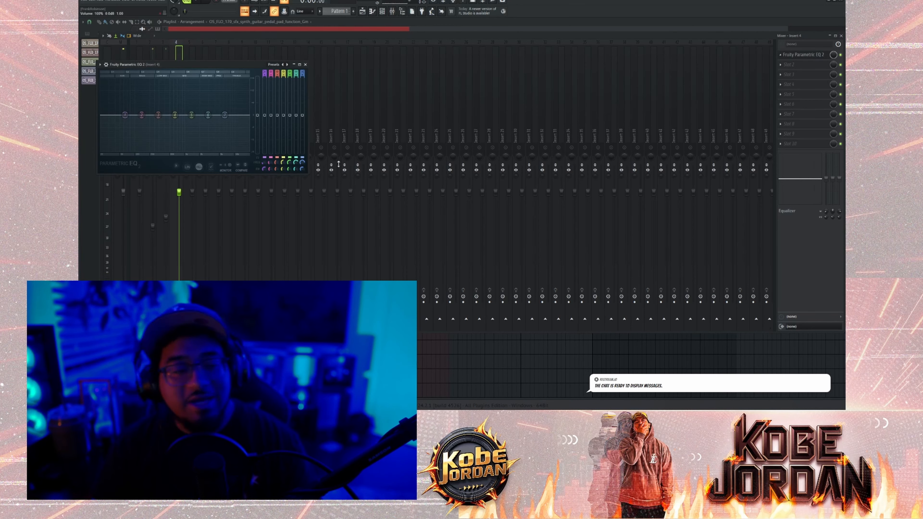
key(space)
drag(125, 115, 138, 153)
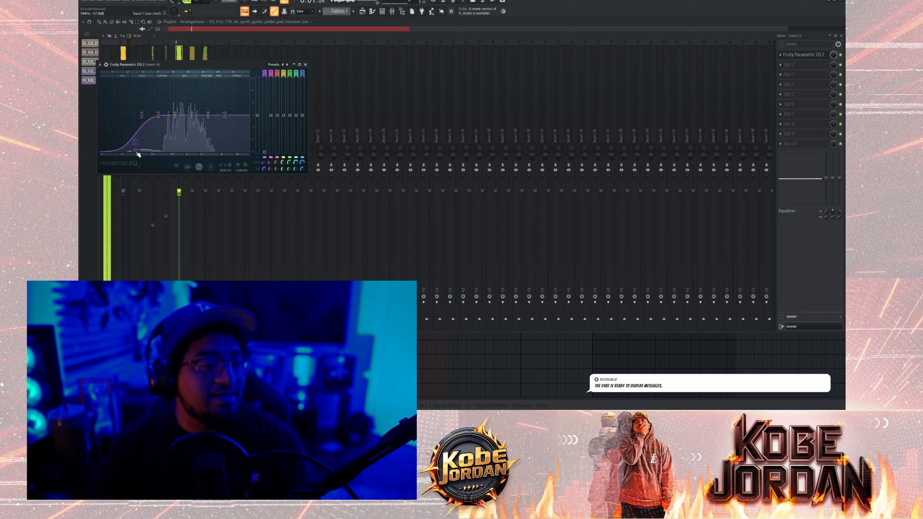
drag(257, 115, 257, 142)
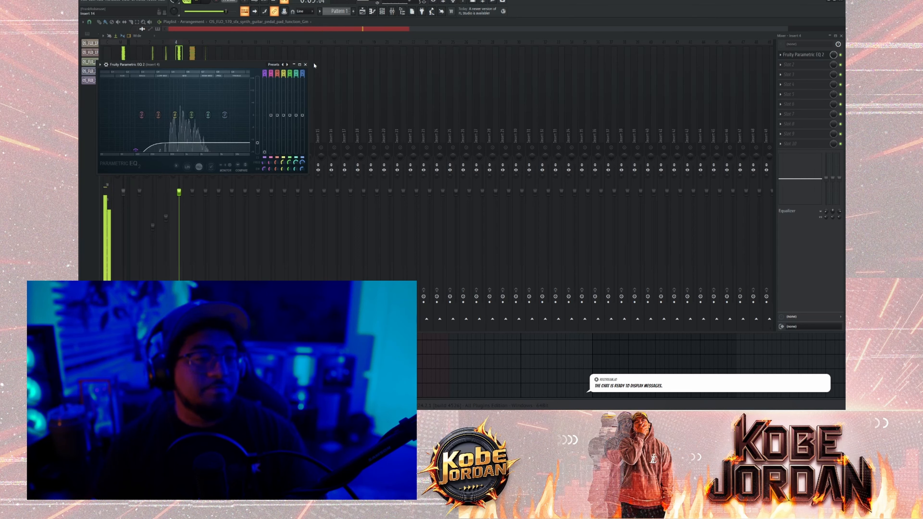
click(305, 65)
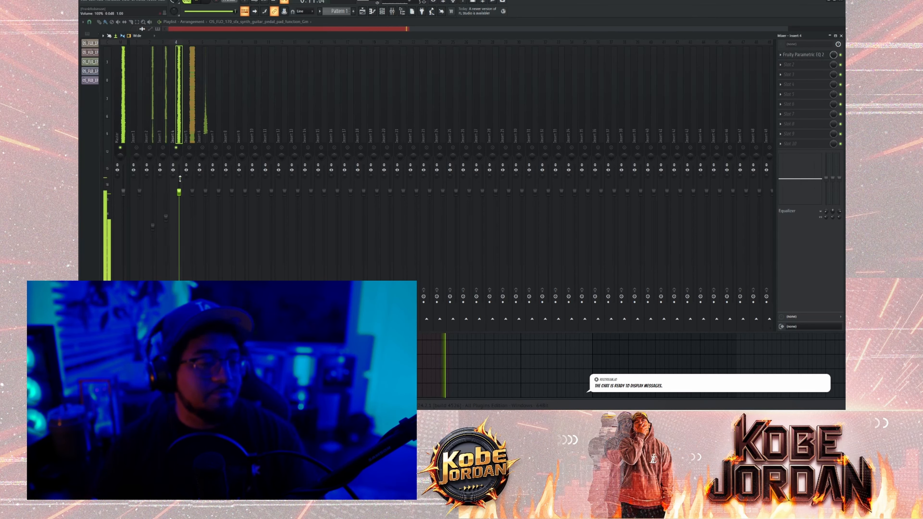
Step: Load Cymatics Space Lite in slot 2 of Insert 4, raise its Size and FX Mode, and set Dry/Wet to about 18%
key(space)
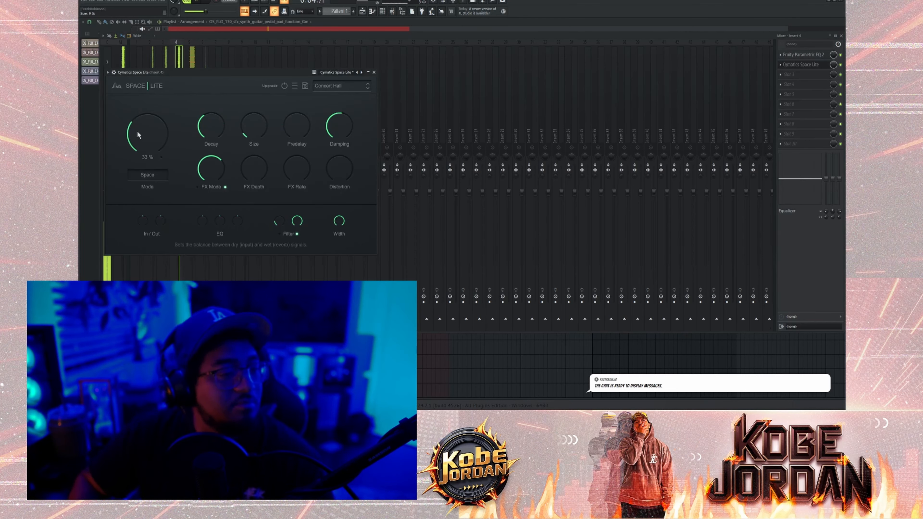
drag(137, 131, 137, 140)
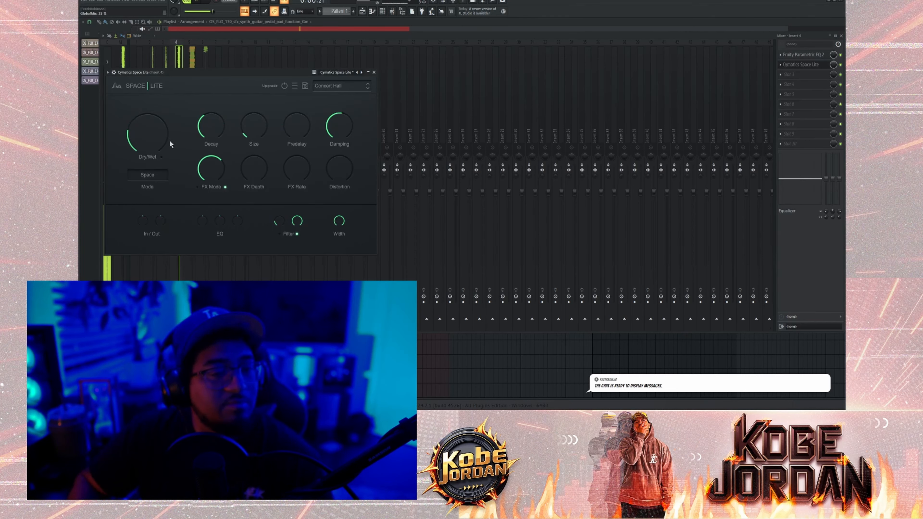
drag(214, 72, 321, 76)
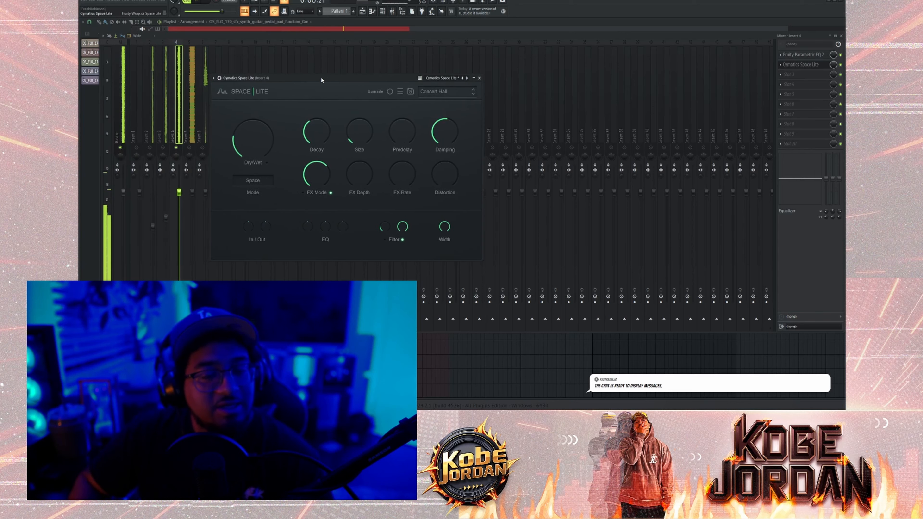
click(313, 171)
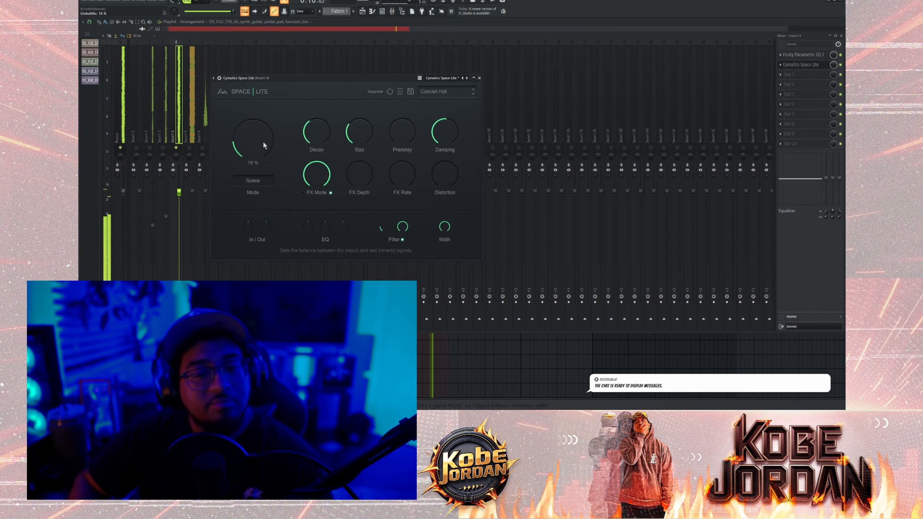
click(479, 78)
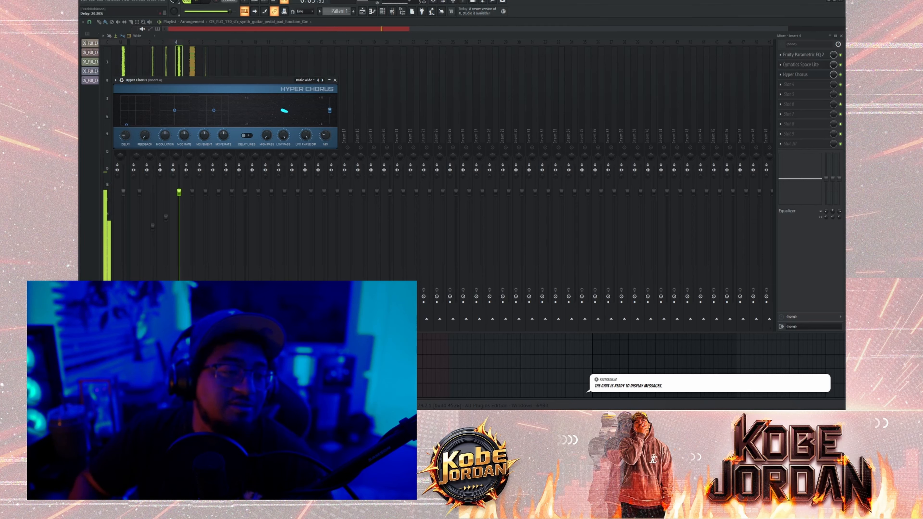
Step: Add Hyper Chorus with adjusted feedback in Insert 4's slot 3 and the UADx LA-2A Silver Compressor in slot 4
drag(145, 136, 145, 125)
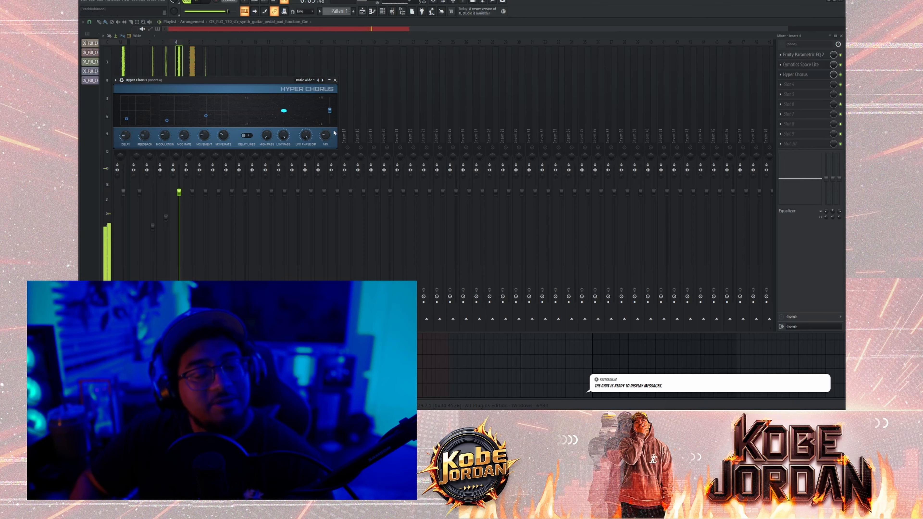
click(335, 80)
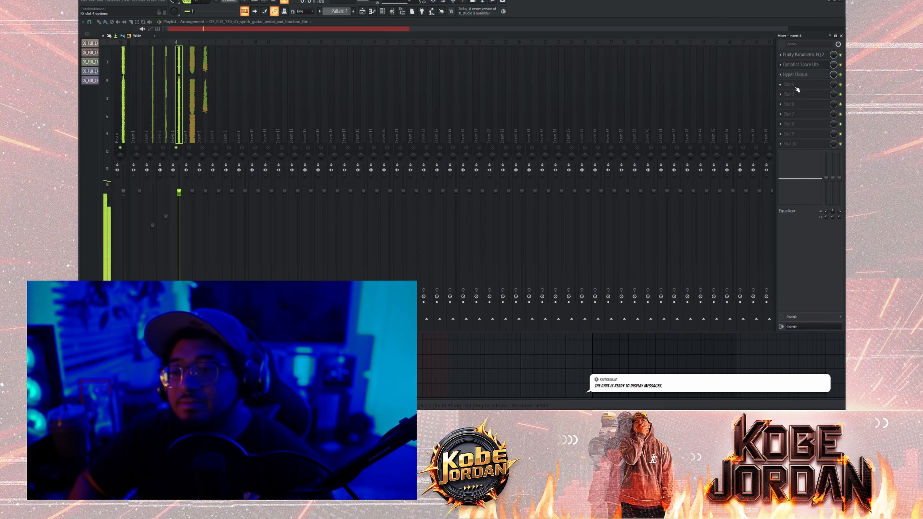
click(731, 44)
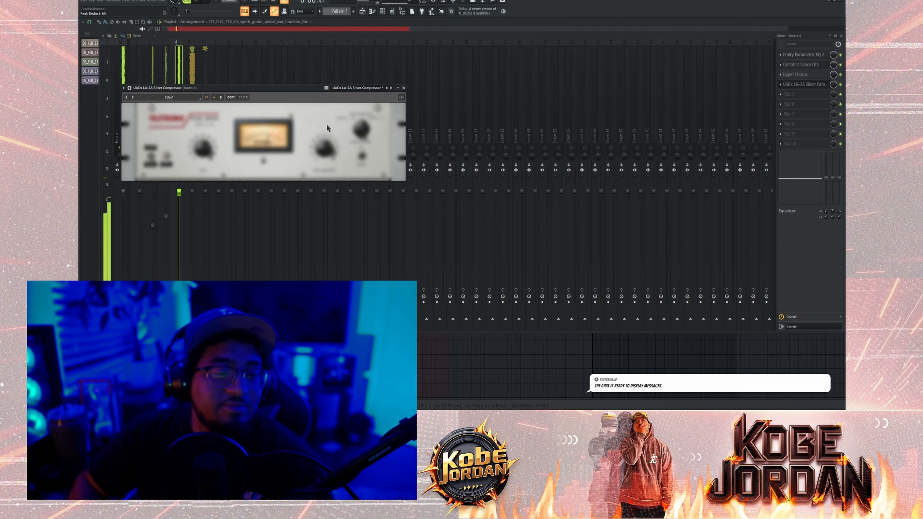
click(403, 87)
Step: Unmute Inserts 2 and 3, lower Insert 4's fader and raise Insert 3's slightly to balance them during playback
key(space)
click(163, 148)
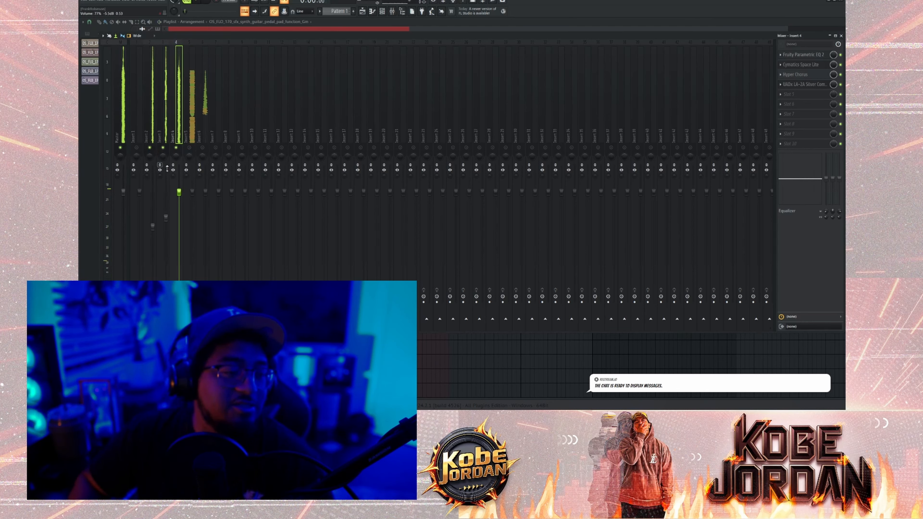
key(space)
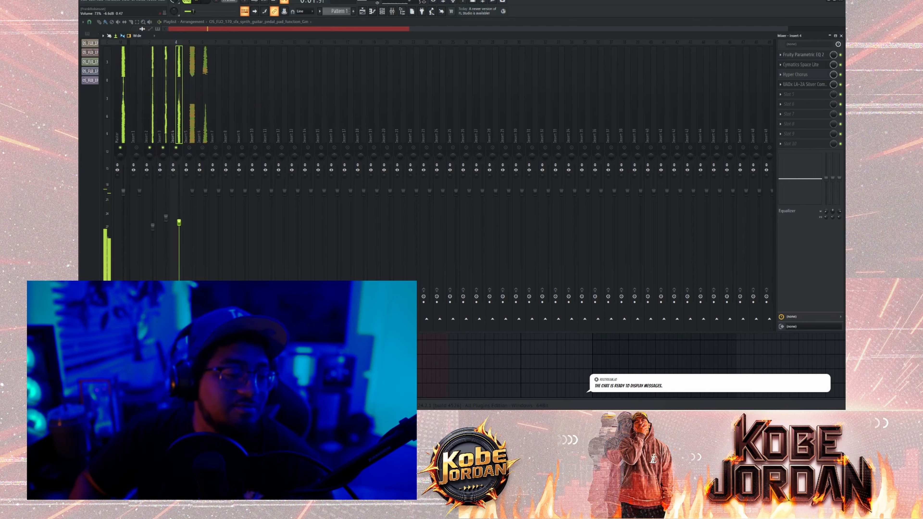
mouse_move(165, 217)
mouse_down()
mouse_move(153, 222)
mouse_move(165, 210)
mouse_up()
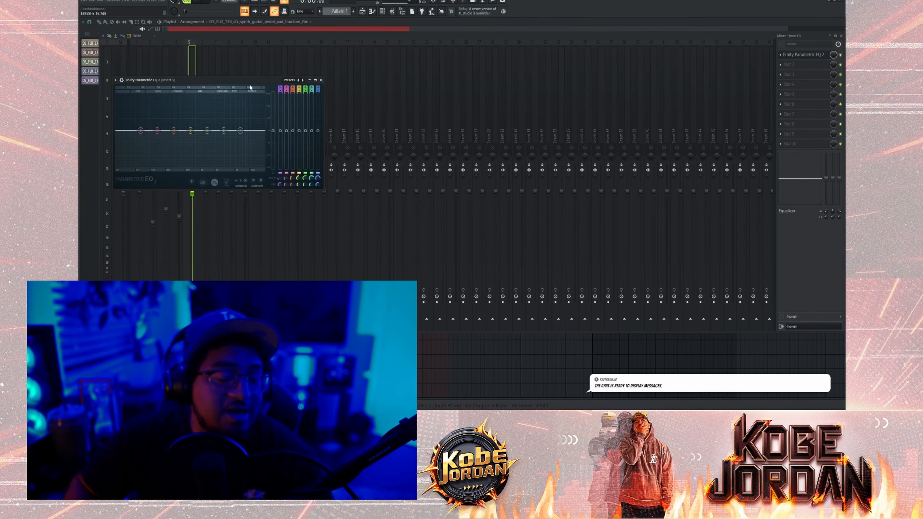
Step: Roll off the lows with band 1 of Insert 5's Fruity Parametric EQ 2 and lower its main level during playback
drag(242, 80, 412, 75)
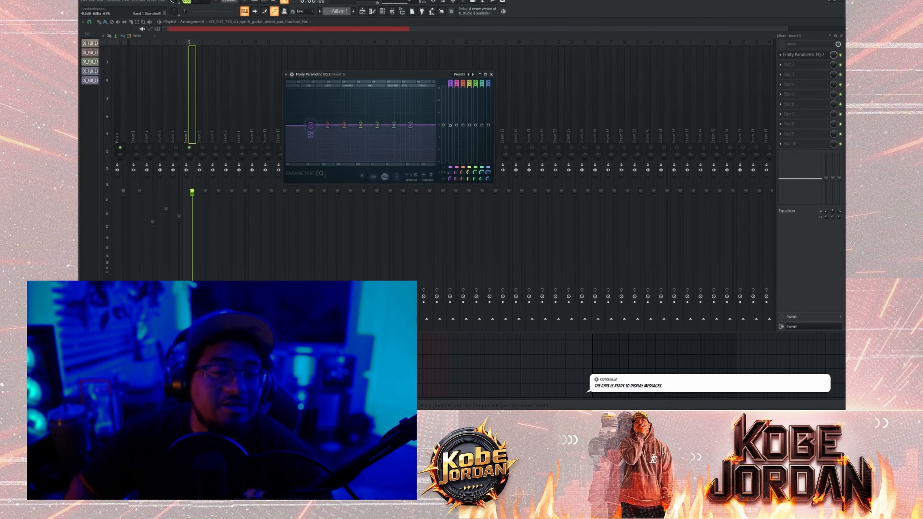
drag(311, 125, 316, 160)
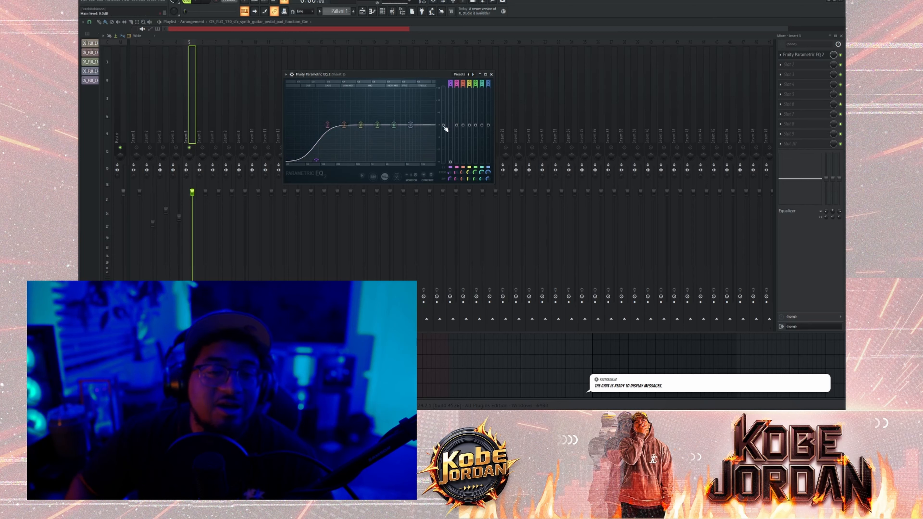
drag(444, 125, 443, 147)
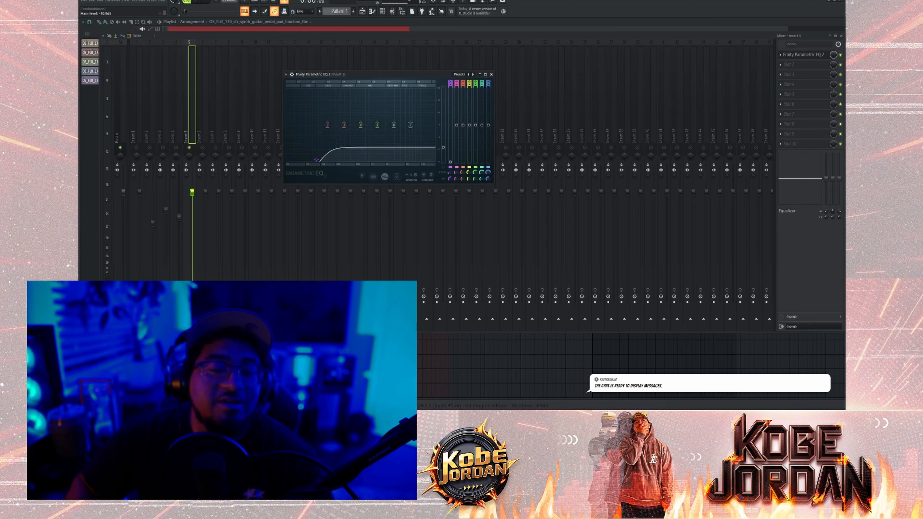
key(space)
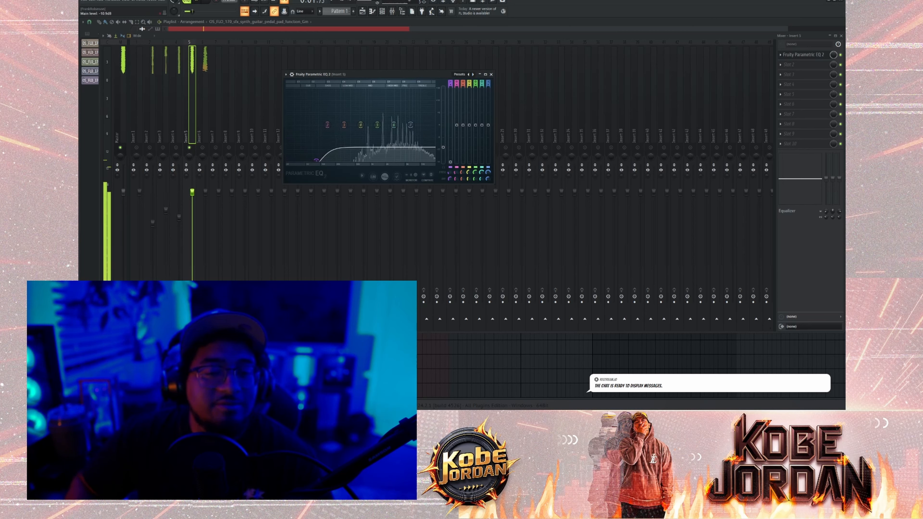
drag(443, 147, 443, 155)
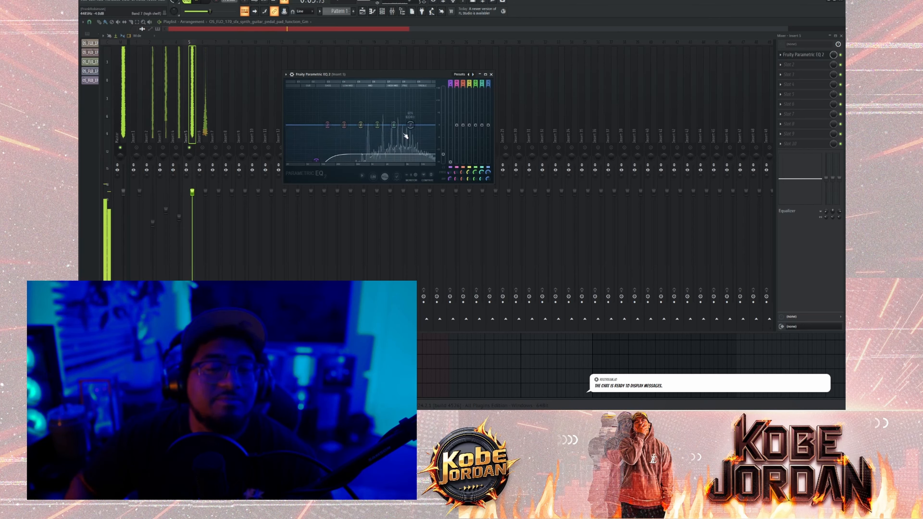
drag(450, 179, 450, 181)
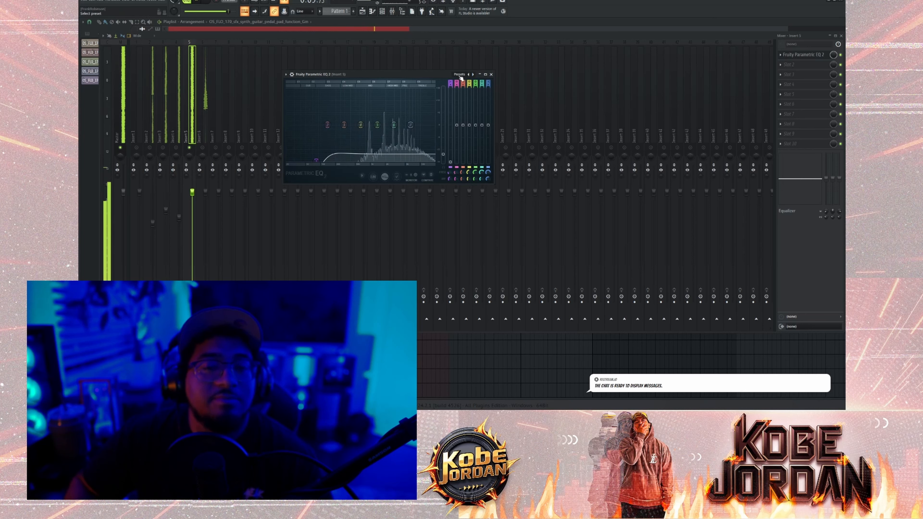
click(491, 75)
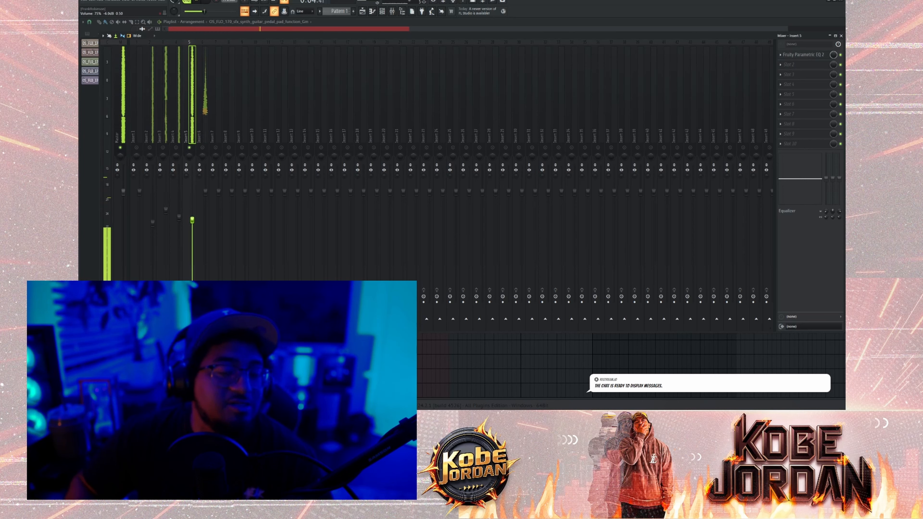
Step: Lower Insert 5's fader further and load Fruity Delay 3 in its slot 2 with the next preset
drag(192, 219, 192, 229)
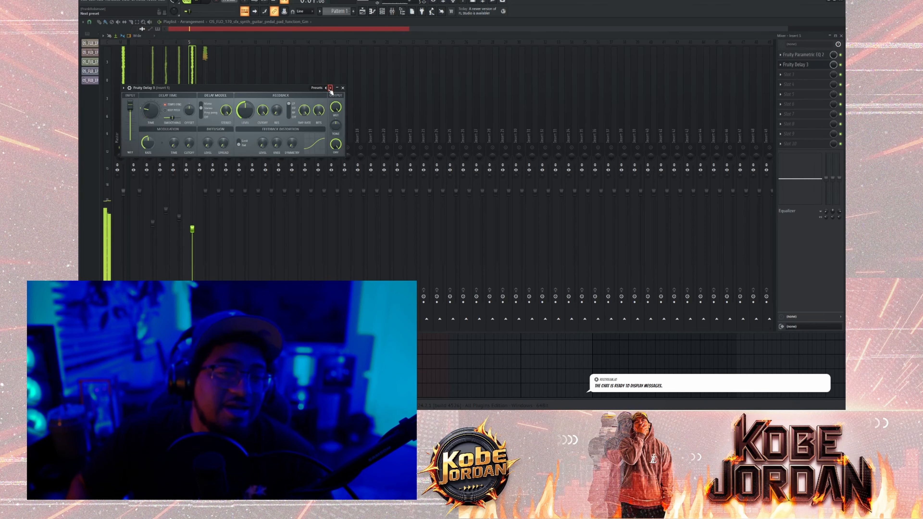
click(330, 88)
drag(212, 94, 334, 96)
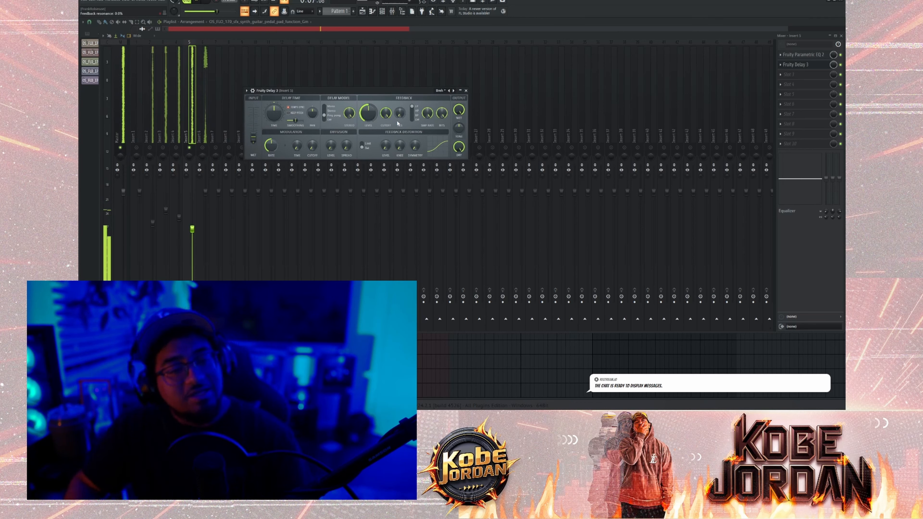
click(466, 90)
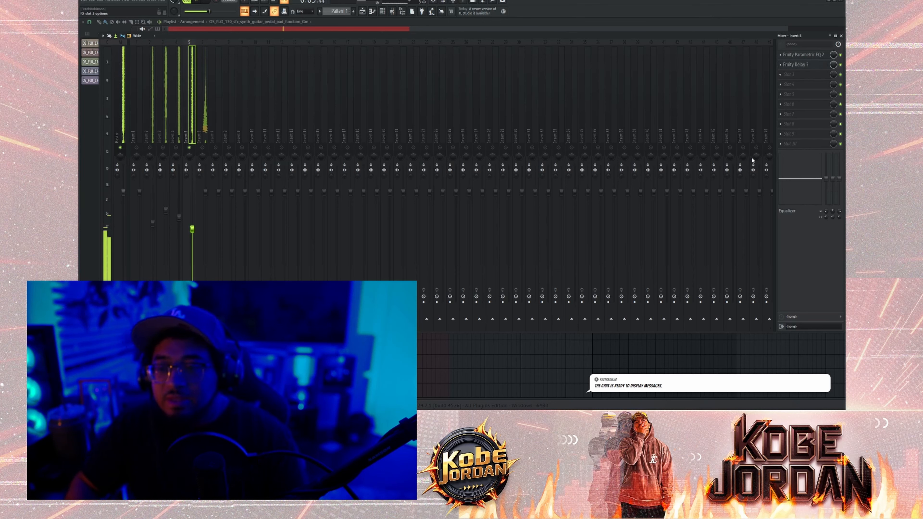
Step: Load Cymatics Memory in slot 3 of Insert 5 and unmute Inserts 2, 3 and 4 alongside it
click(744, 93)
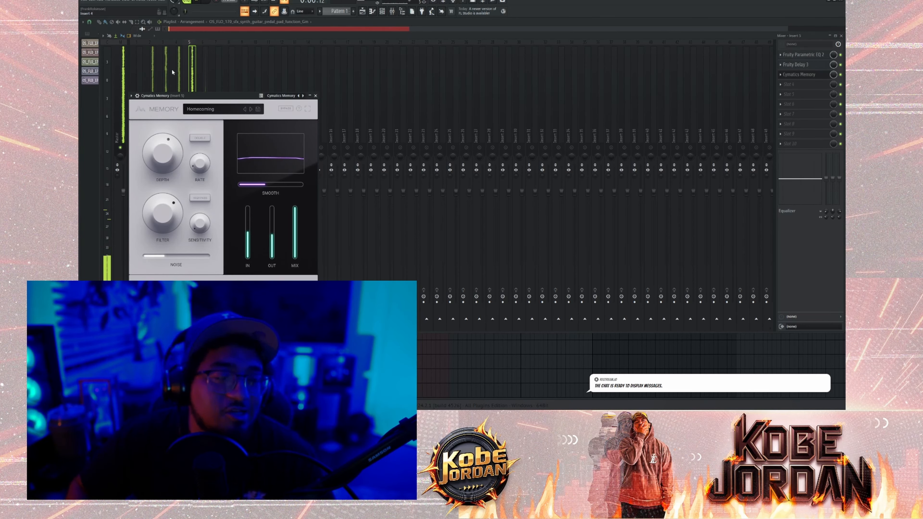
drag(198, 95, 336, 66)
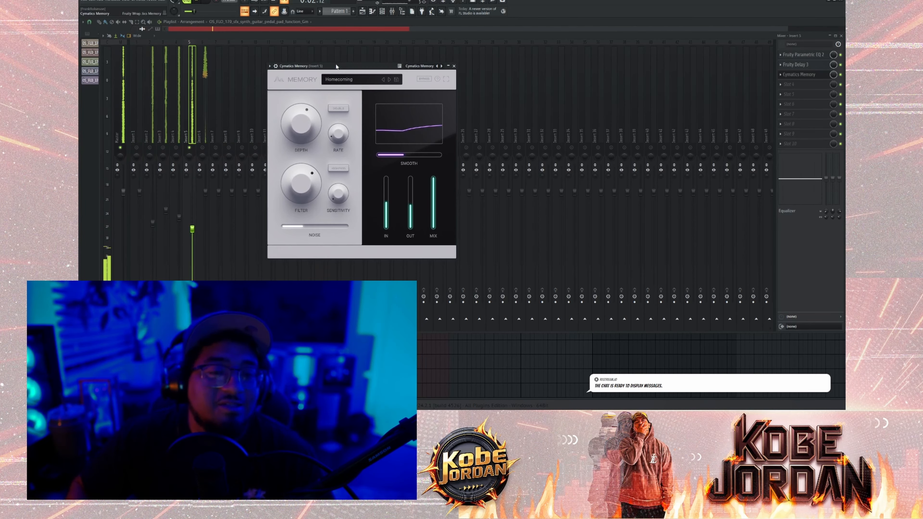
click(176, 148)
click(164, 147)
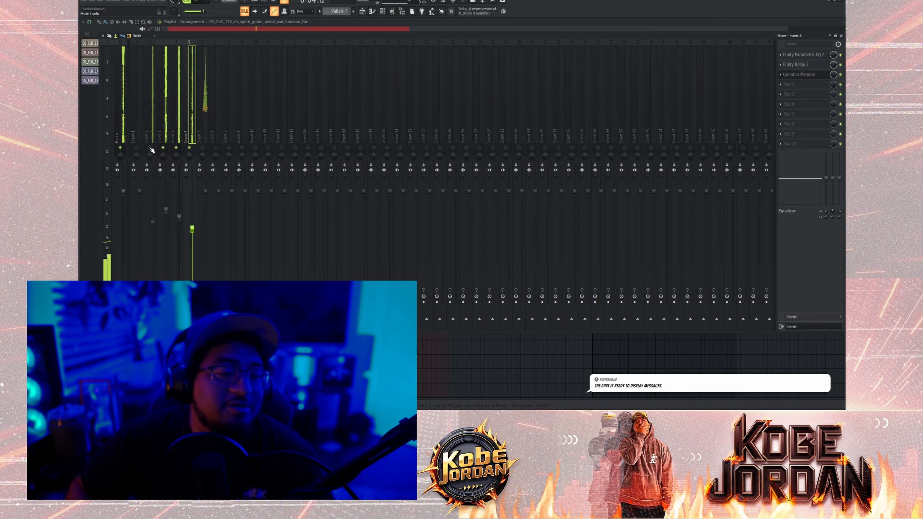
click(150, 147)
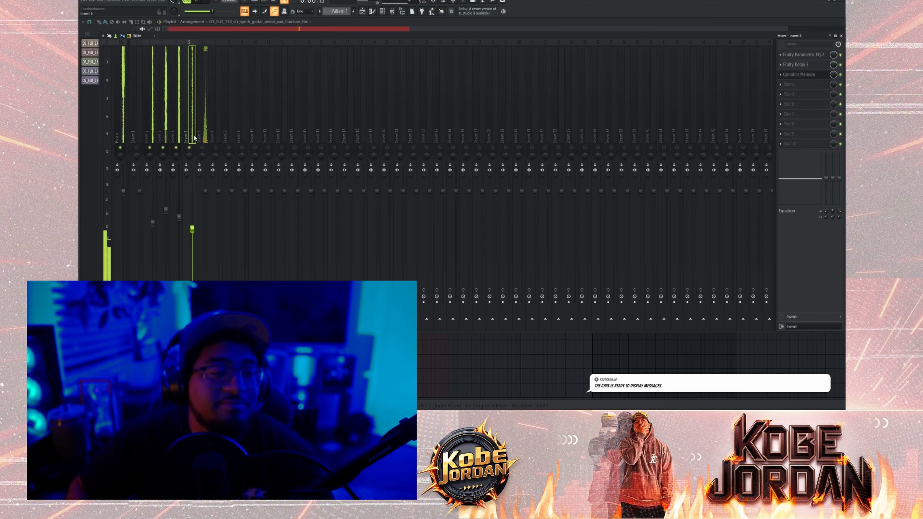
Step: Remove the noise from Insert 5's Cymatics Memory and reduce its mix to about 58%
click(803, 74)
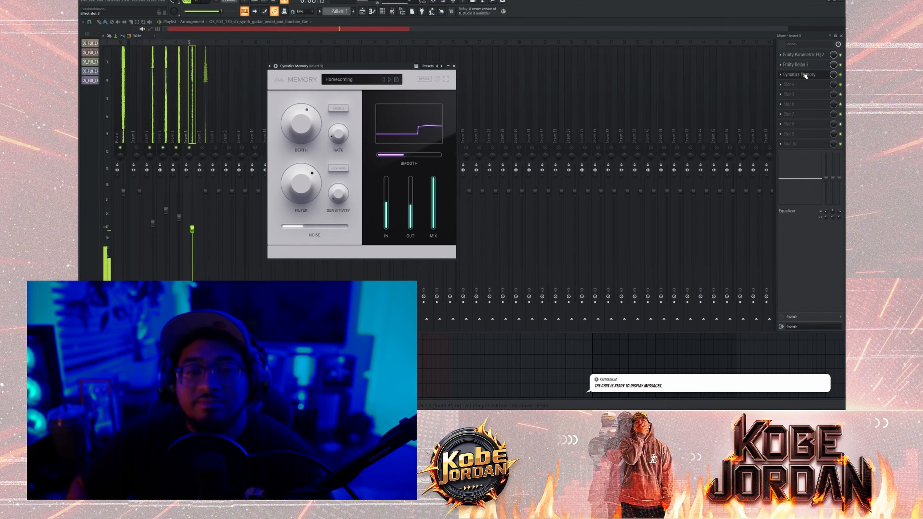
mouse_move(306, 226)
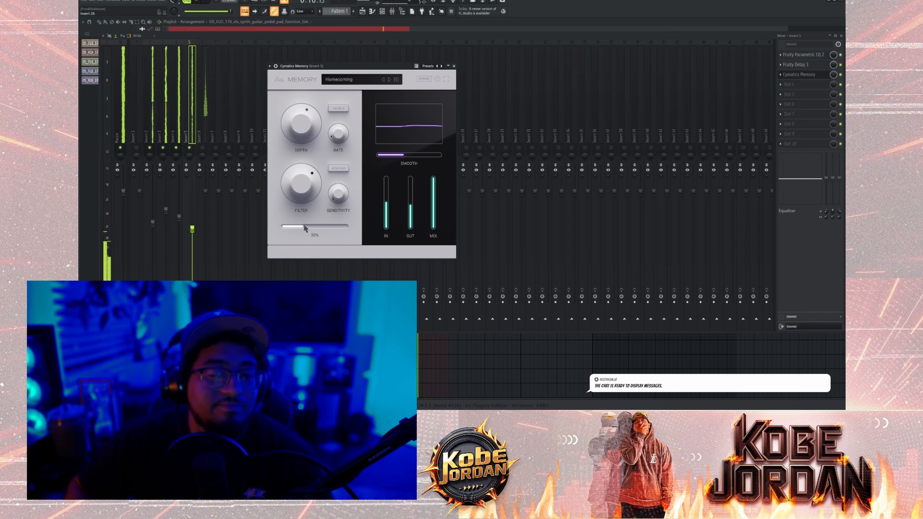
drag(433, 178, 436, 202)
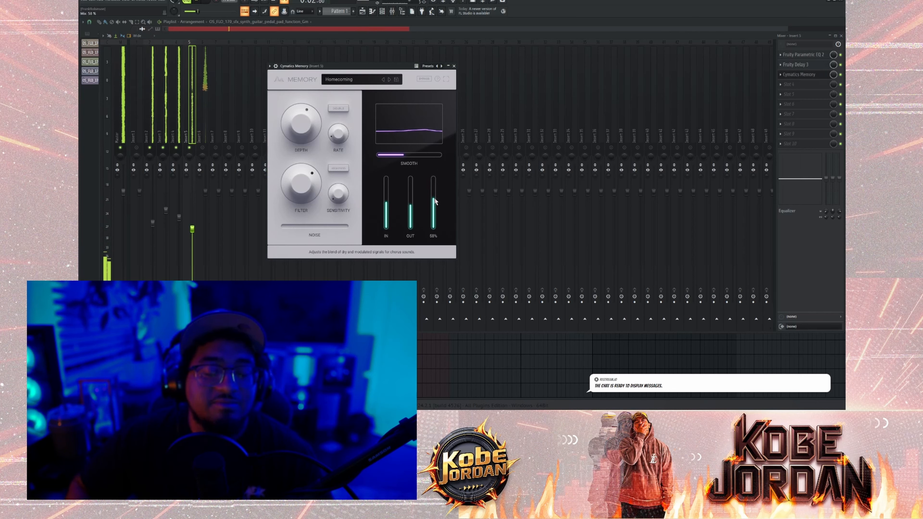
mouse_move(436, 202)
mouse_down()
mouse_move(436, 211)
mouse_move(439, 196)
mouse_up()
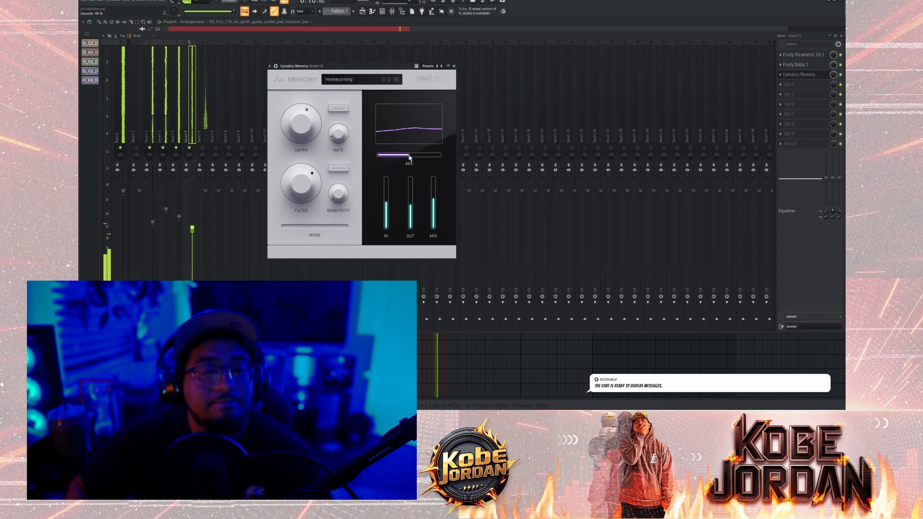
Step: In Insert 5's Cymatics Memory, lower Smooth, turn on Double and Highpass, and adjust Sensitivity and Rate
drag(403, 155, 400, 157)
click(338, 108)
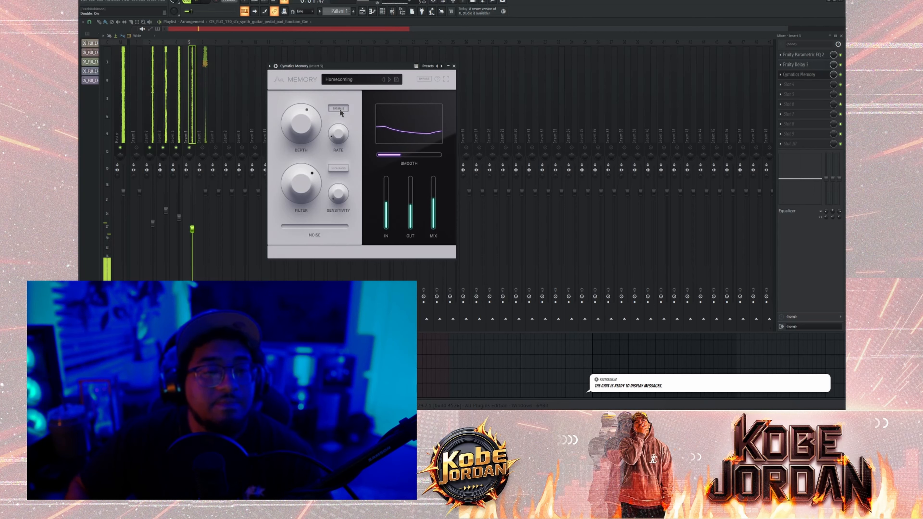
click(340, 169)
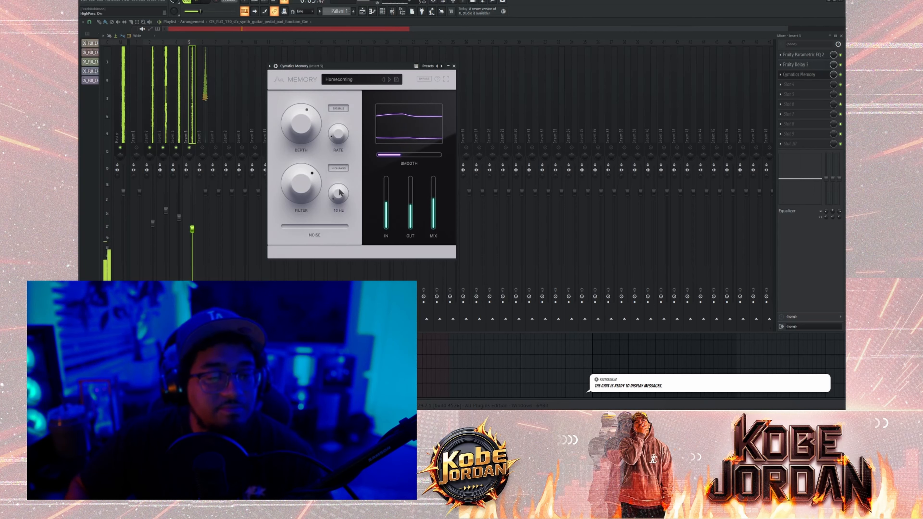
drag(339, 157, 340, 82)
drag(339, 133, 346, 206)
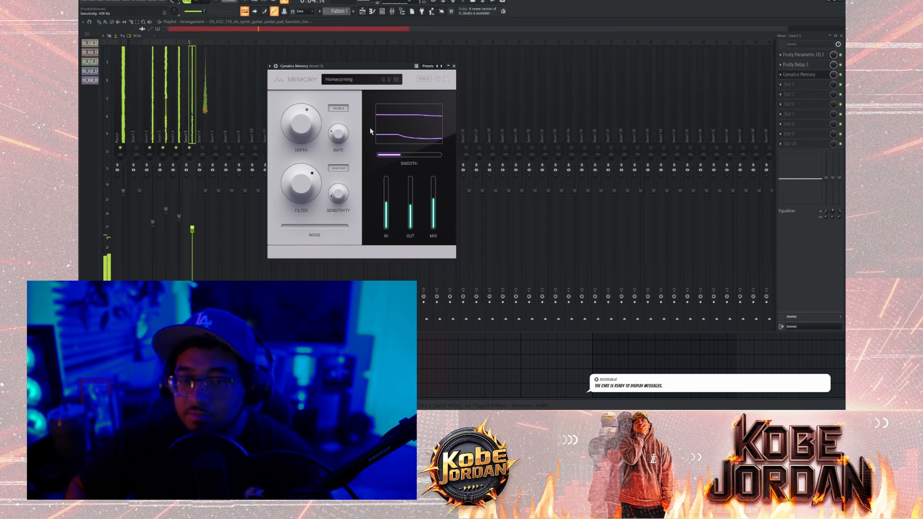
Step: Solo Insert 5 to hear it alone, and unmute Inserts 2, 3 and 4 alongside it again
click(189, 150)
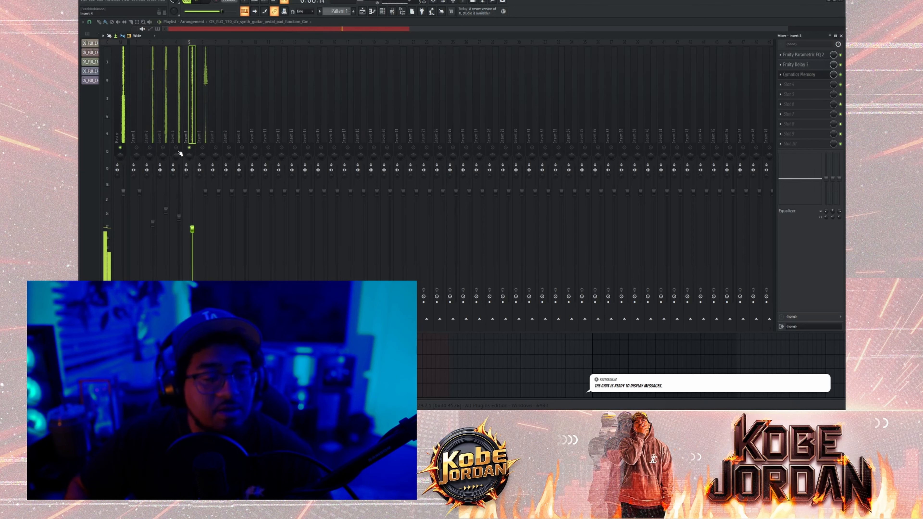
click(163, 149)
click(150, 148)
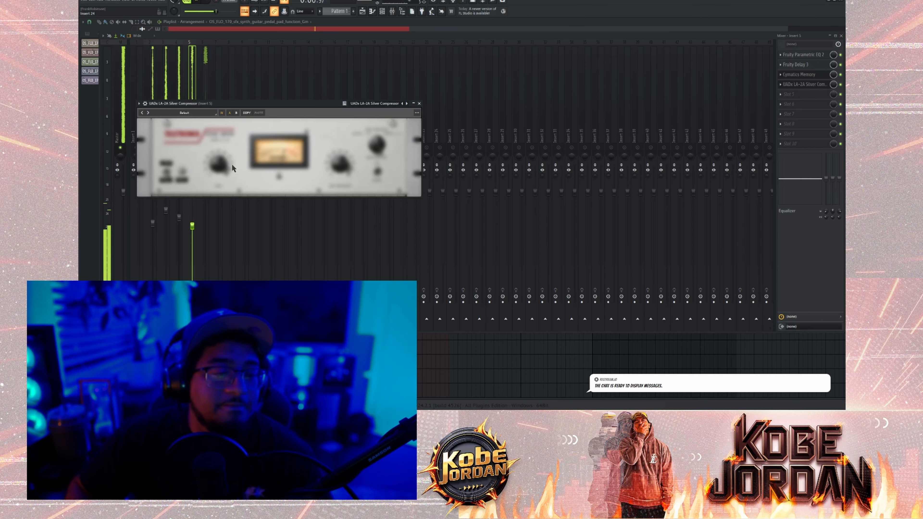
Step: Load the UADx LA-2A Silver Compressor in Insert 5's slot 4, set its peak reduction and lower the insert's fader
drag(341, 161, 344, 147)
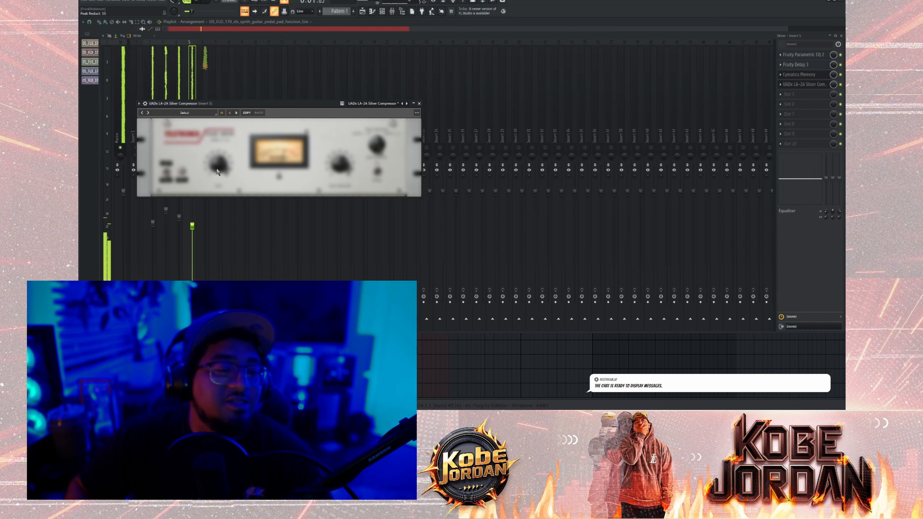
click(419, 103)
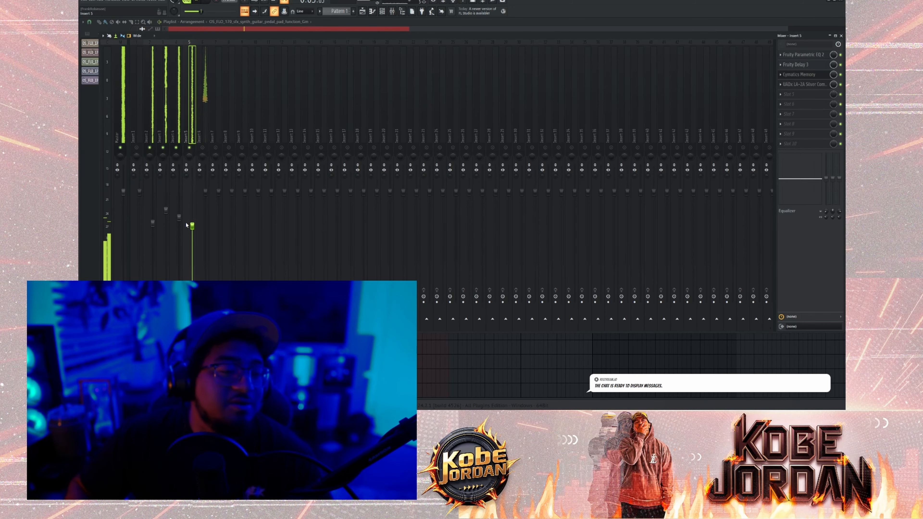
drag(192, 227, 192, 233)
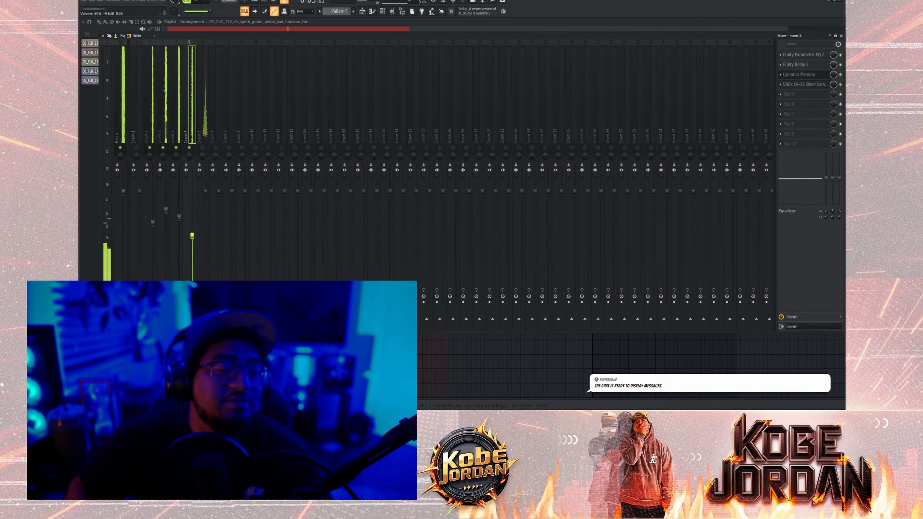
key(space)
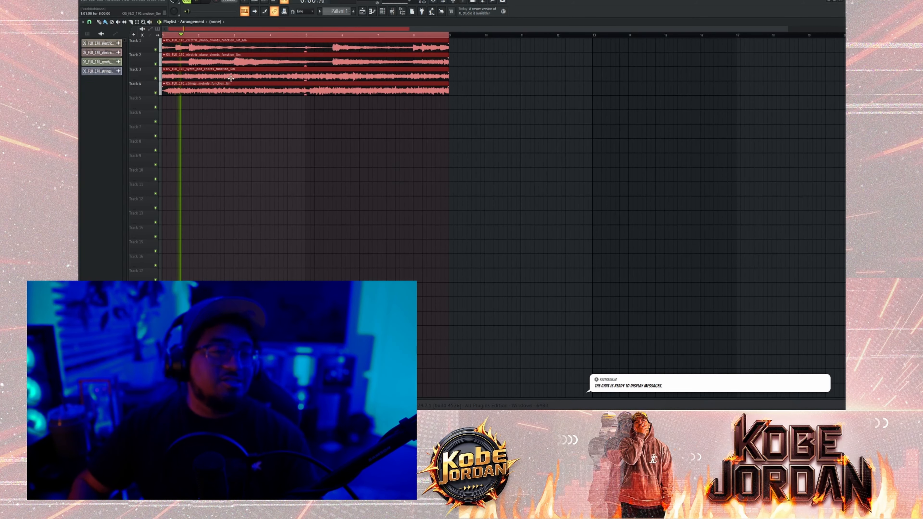
Step: Stop playback and check the four new sample stems in the mixer and channel rack
key(space)
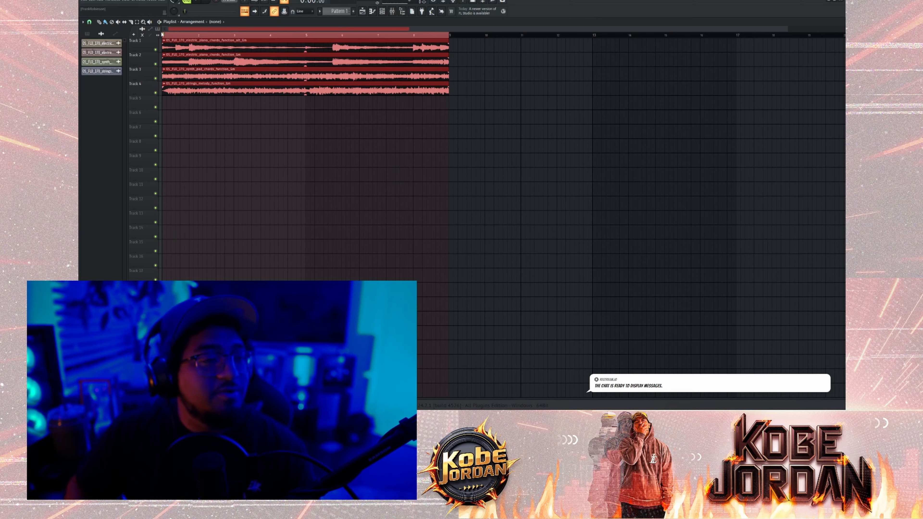
click(398, 11)
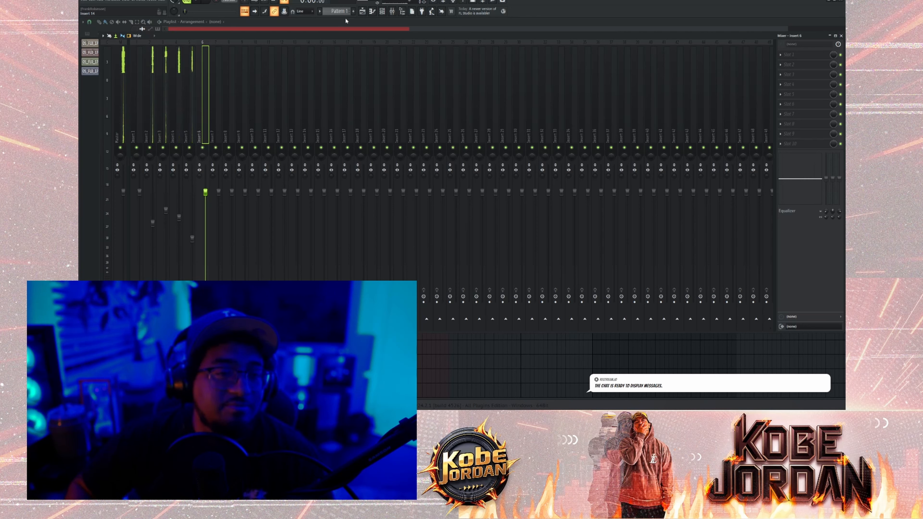
click(382, 12)
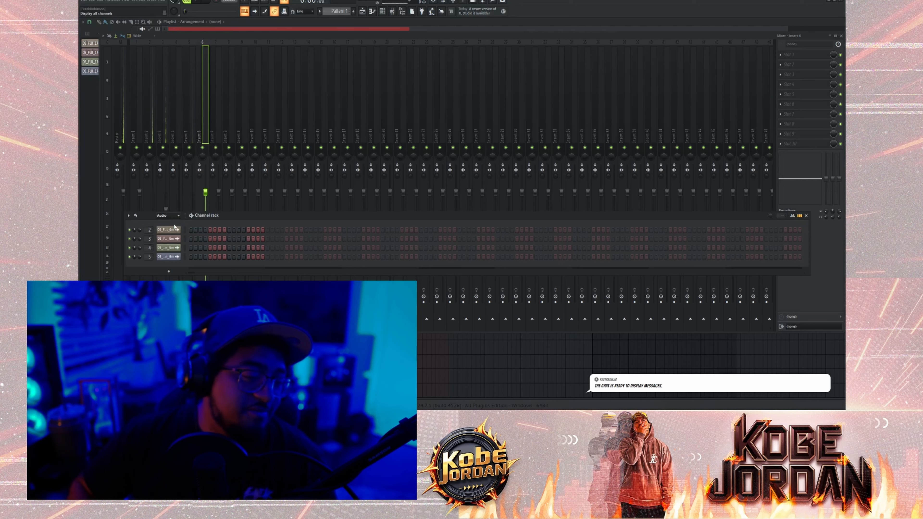
Step: Solo Track 1 in the playlist and audition the opening of its electric piano chords clip
key(space)
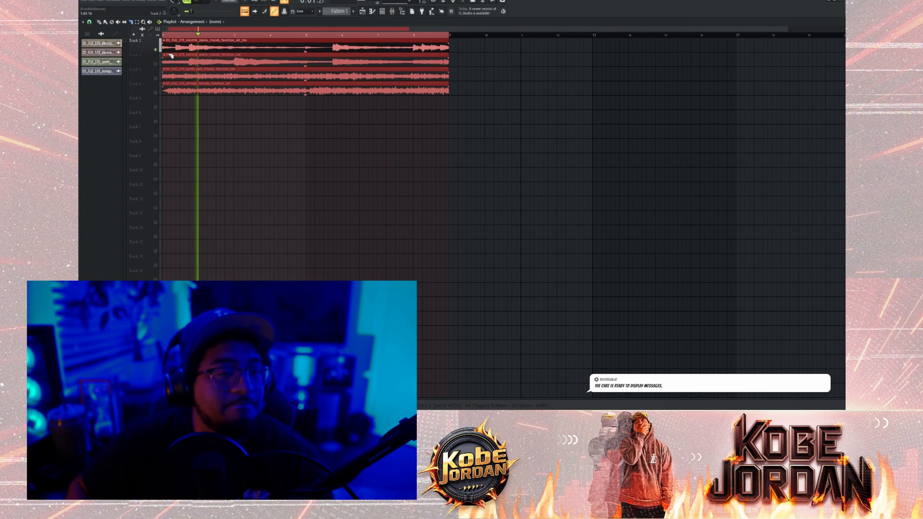
key(space)
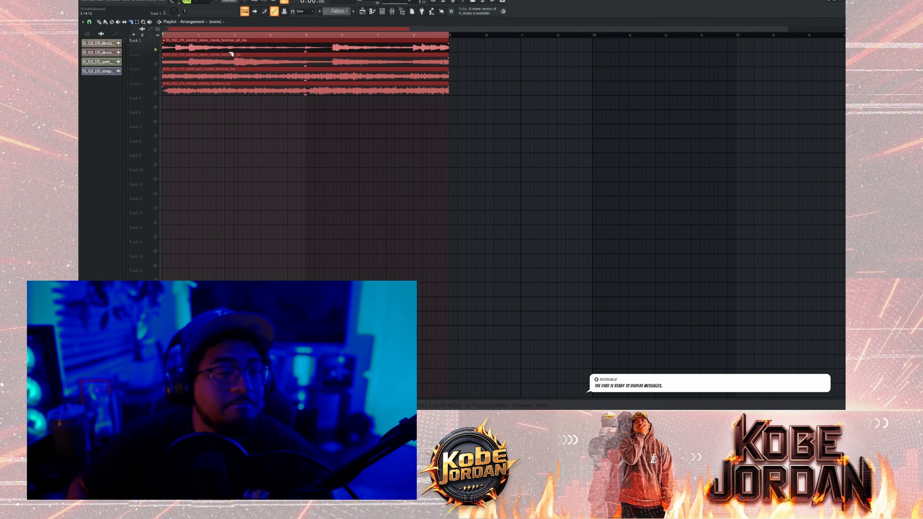
key(space)
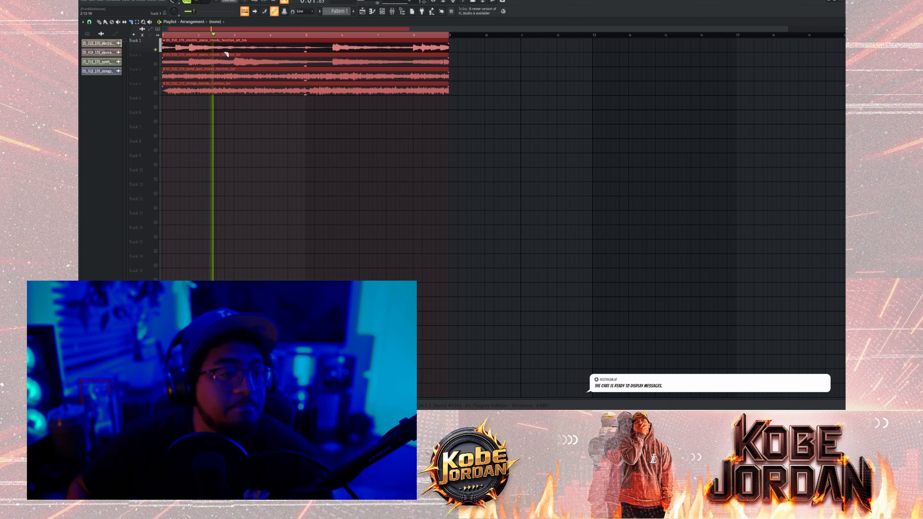
key(space)
key(space)
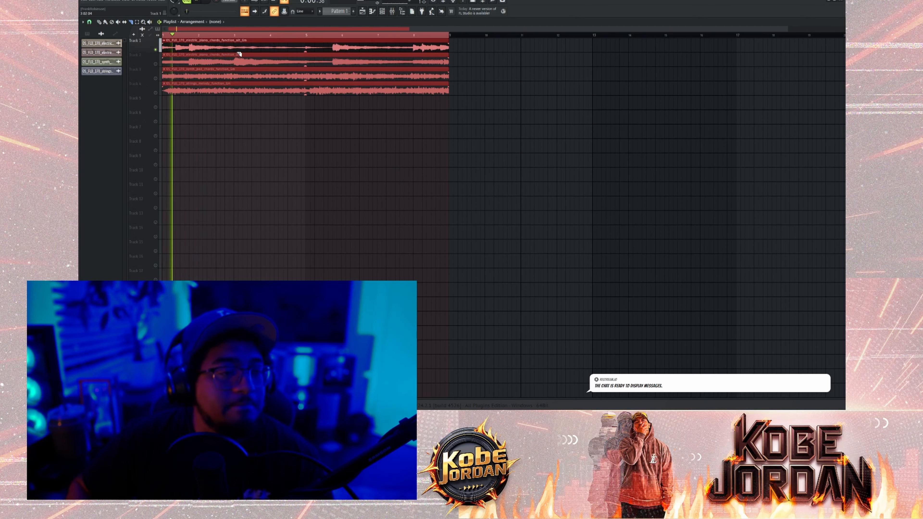
key(space)
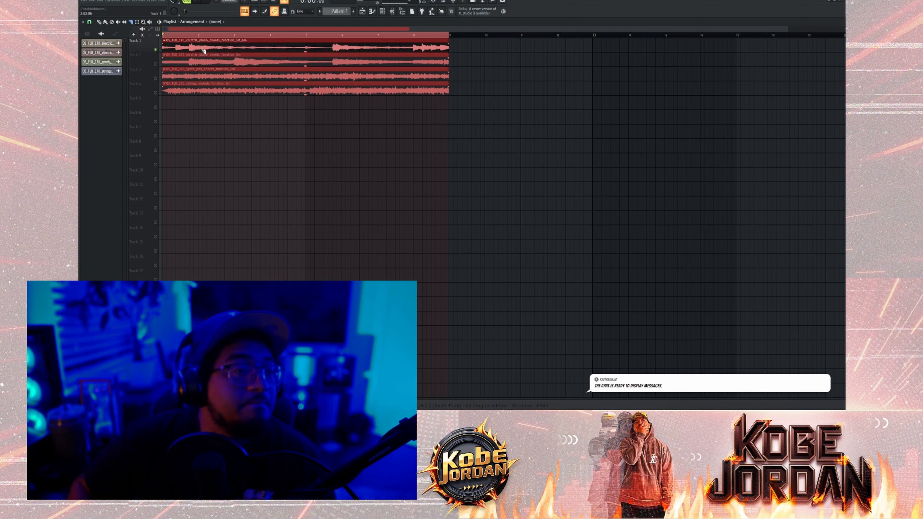
Step: Slice Track 1's electric piano chords clip at bar 2 and move the remainder out beyond bar 10
click(200, 37)
key(space)
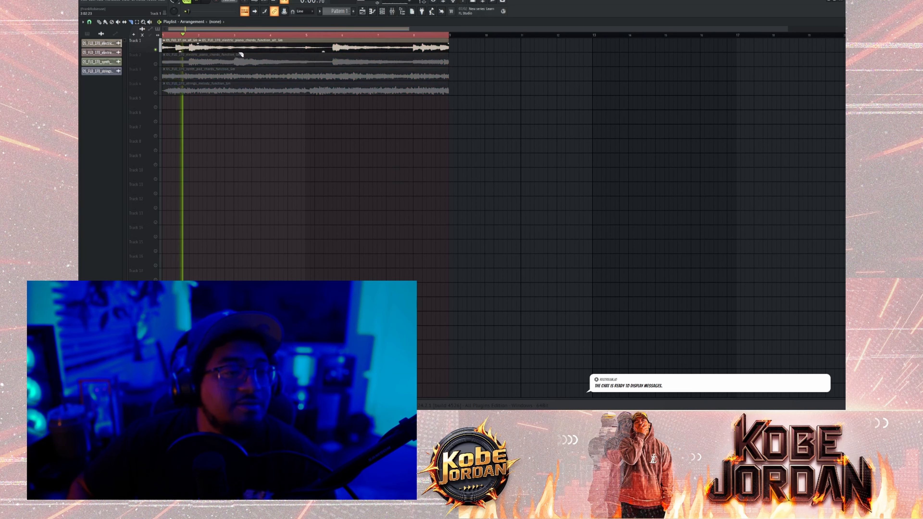
key(space)
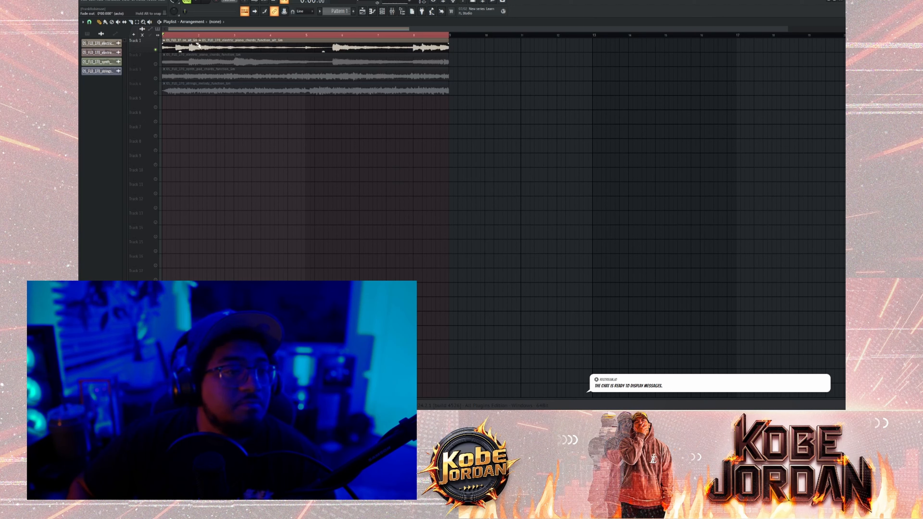
drag(213, 45, 520, 45)
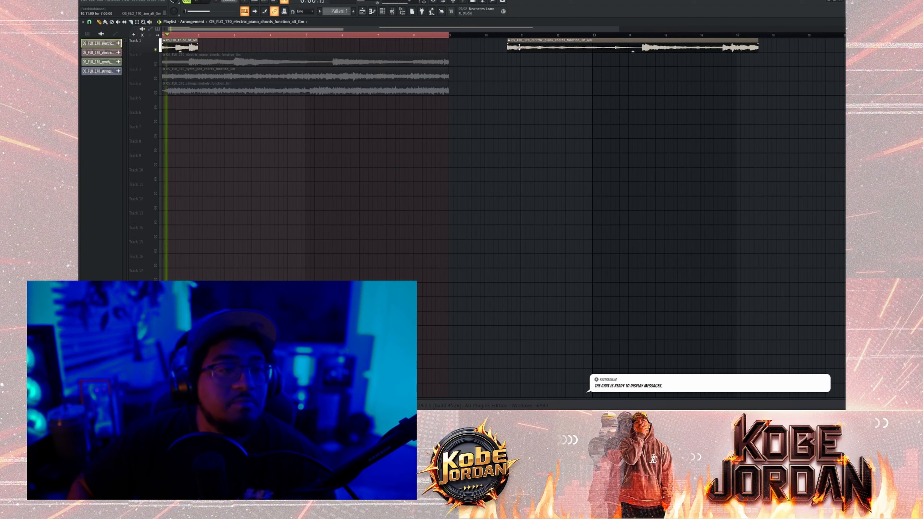
Step: Audition the remaining one-bar piano clip and slice off its last beat
key(space)
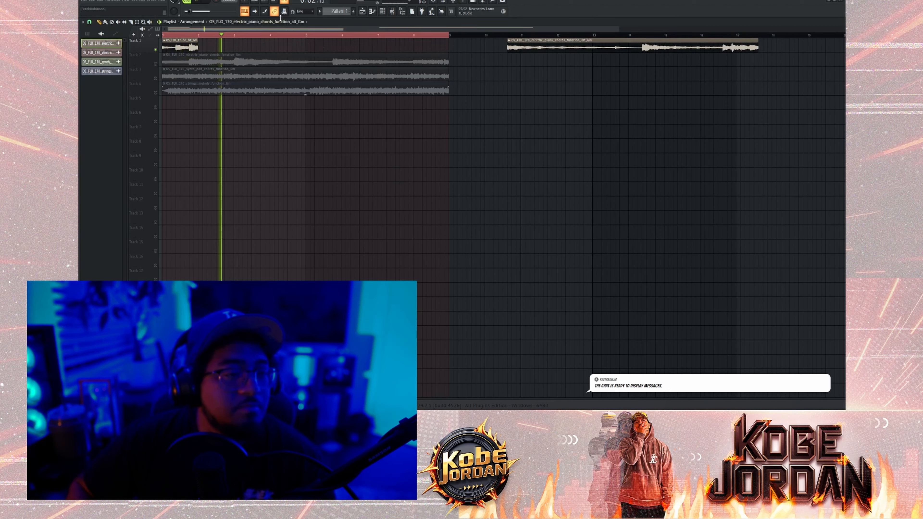
key(space)
key(space)
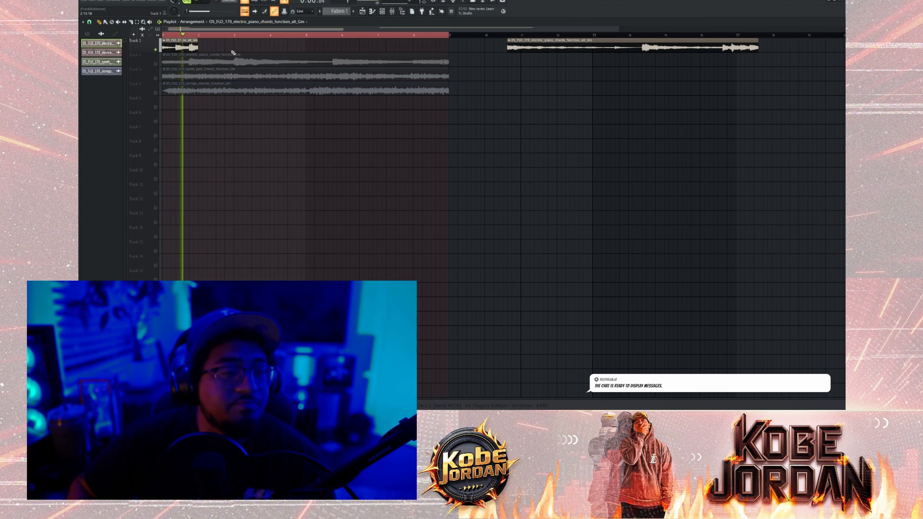
key(space)
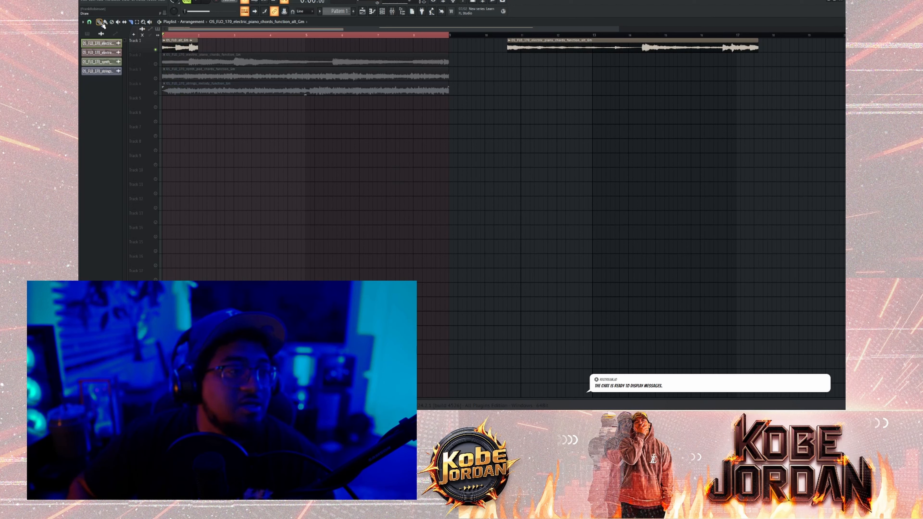
Step: Copy the one-beat piano slice to step 13 of bars 2 and 3 on Track 1 during playback
key(space)
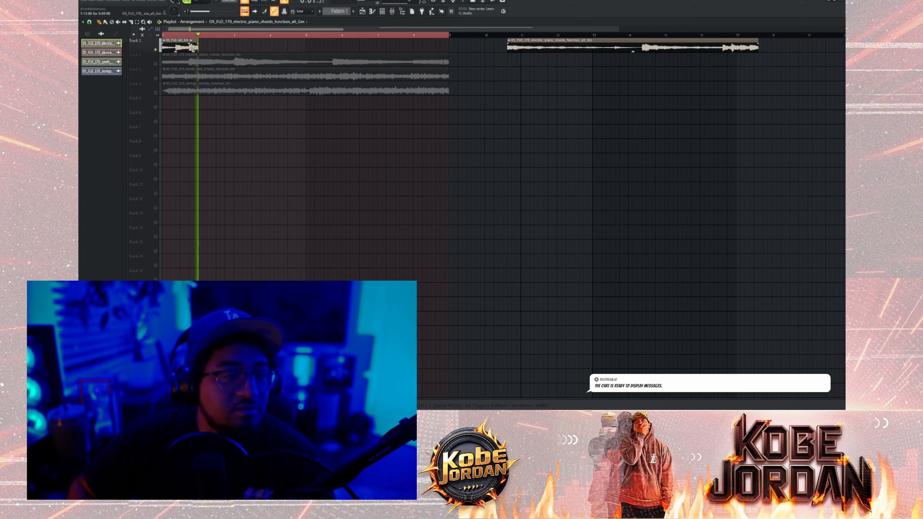
drag(193, 47, 229, 48)
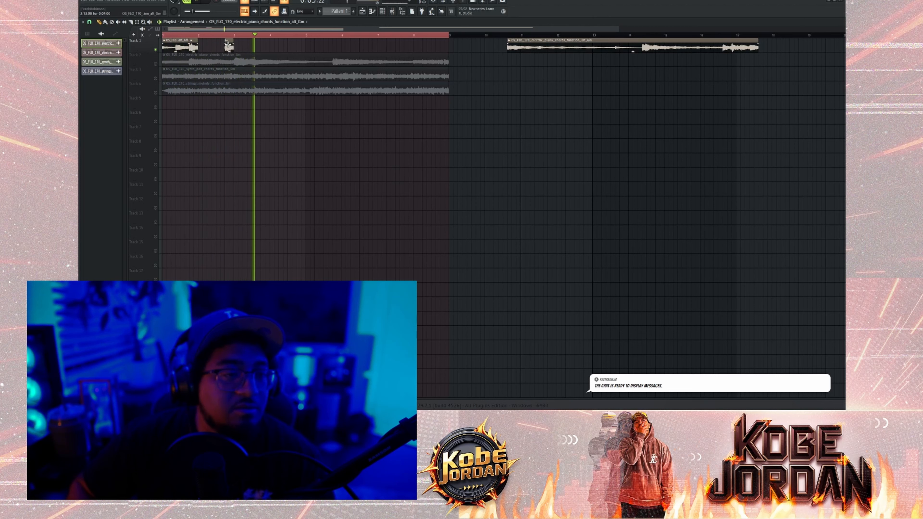
key(space)
key(space)
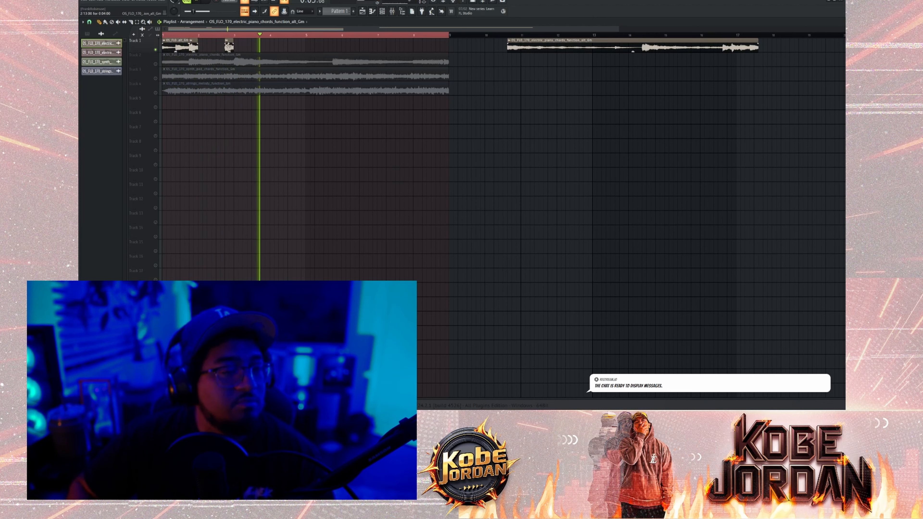
shift+drag(229, 46, 265, 46)
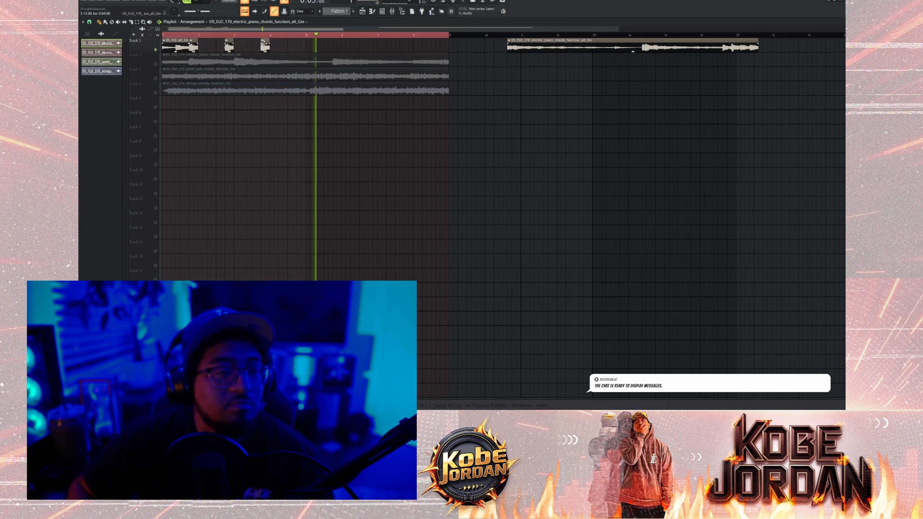
Step: Slice the opening piano bar further and copy its middle slice directly before bar 3's last-beat slice
key(space)
key(space)
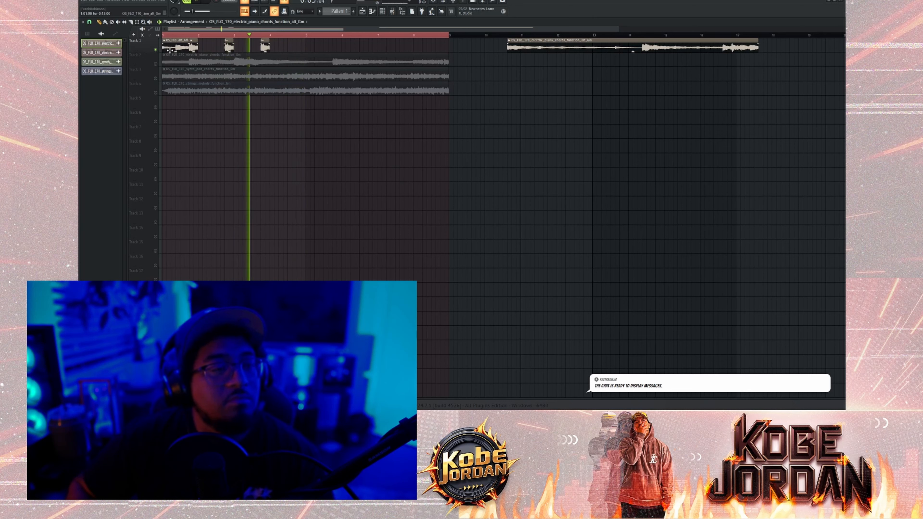
key(space)
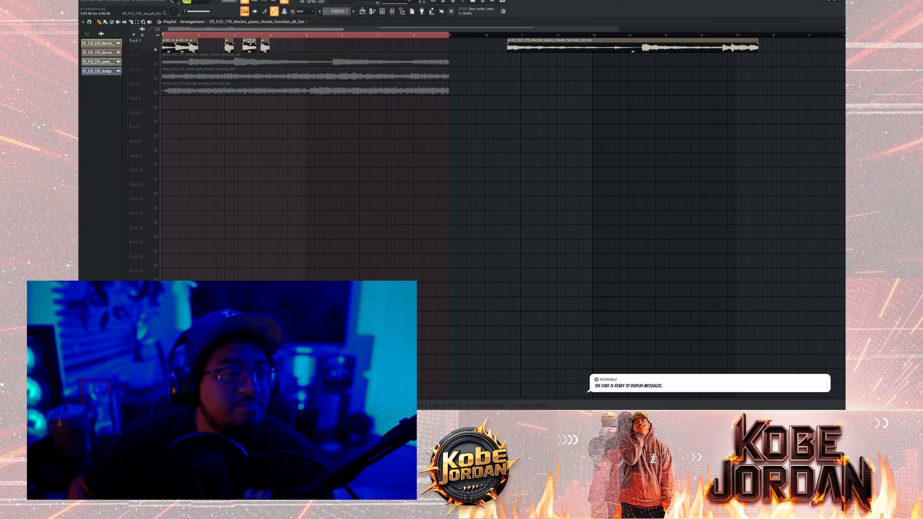
key(space)
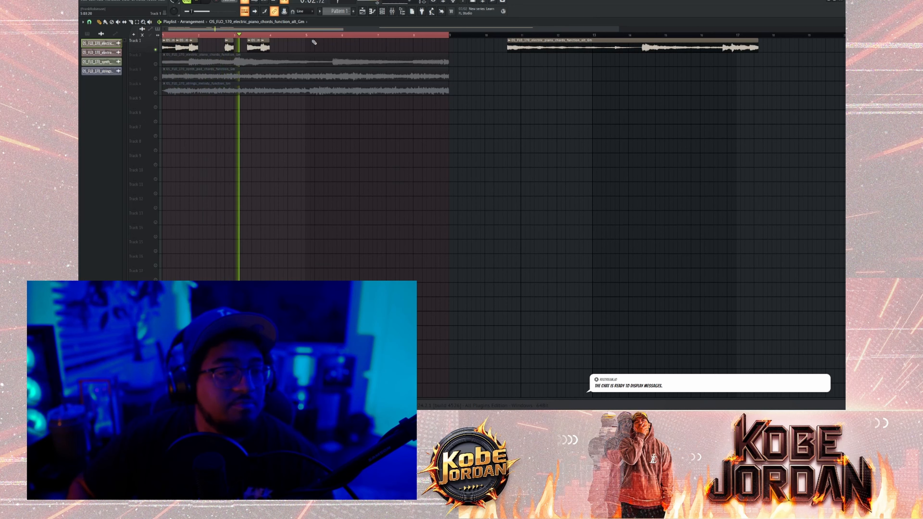
Step: Copy the one-beat slice to step 13 of bar 4 and duplicate the four-bar piano pattern across bars 5 to 8
key(space)
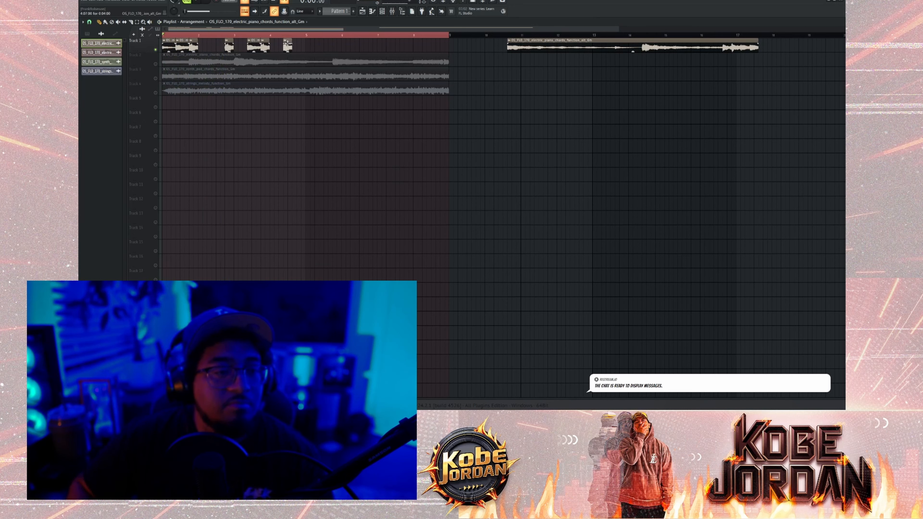
key(space)
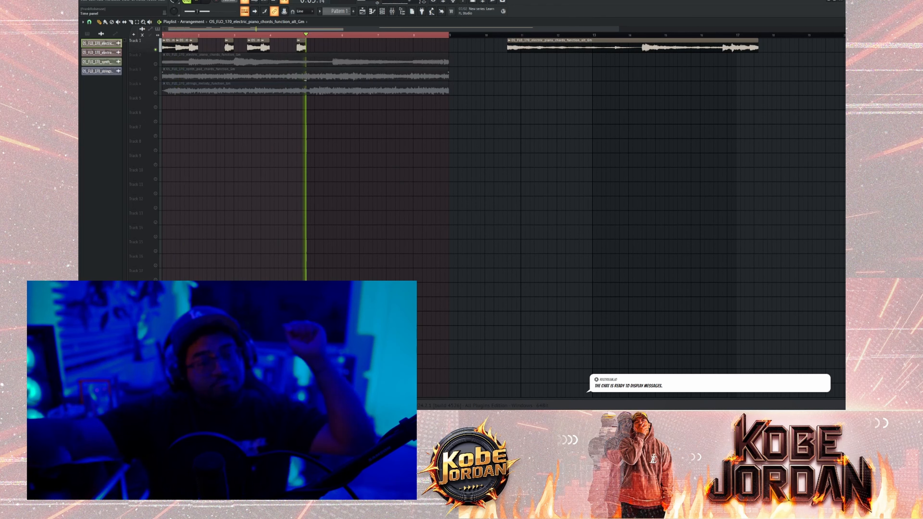
key(space)
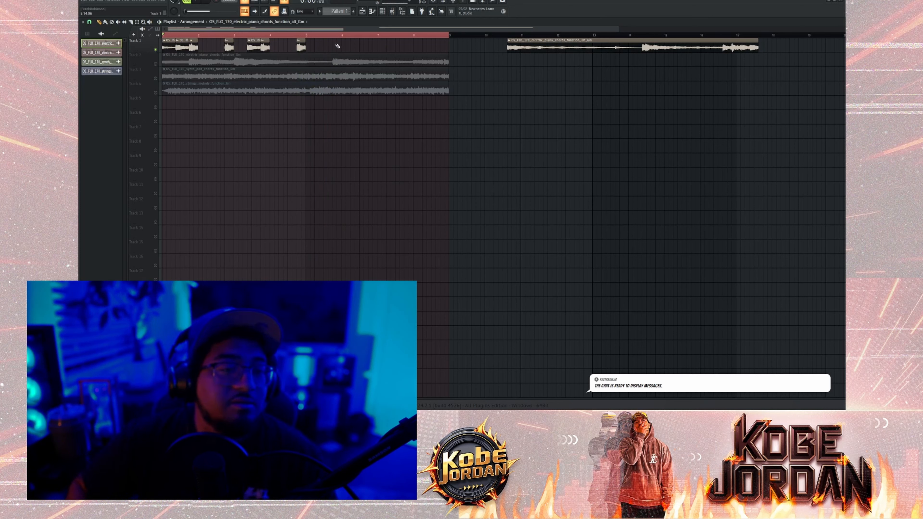
mouse_move(327, 45)
mouse_down()
mouse_move(162, 49)
mouse_move(312, 37)
mouse_up()
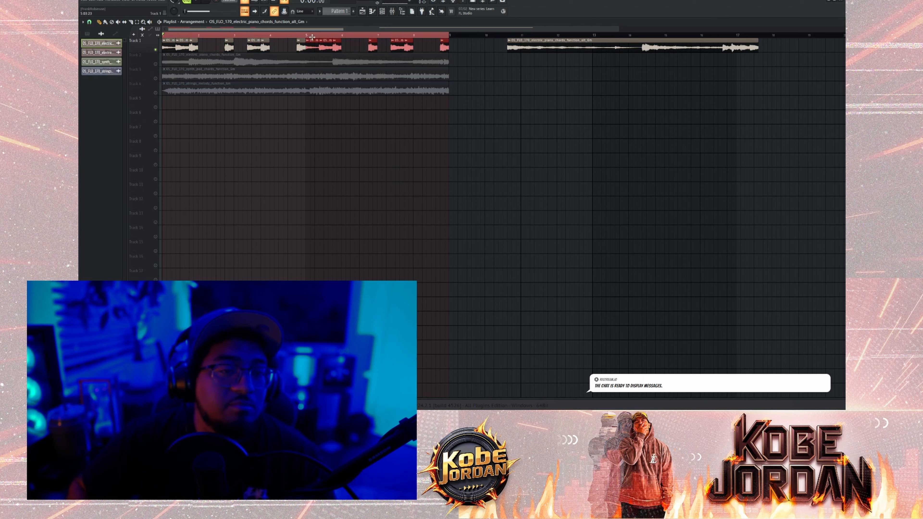
key(space)
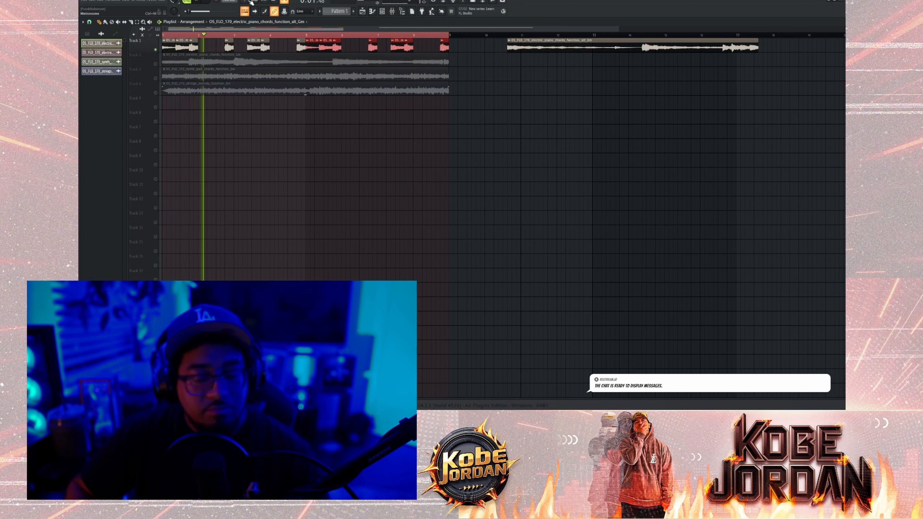
Step: Move the three muted stems to Tracks 8 to 10 and place the alternate piano clip at bar 2 on an unmuted Track 2
key(space)
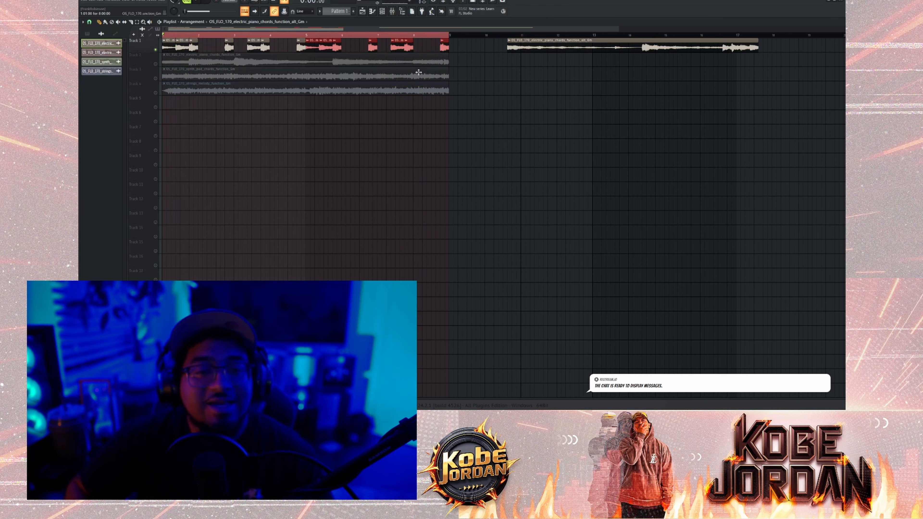
drag(462, 123, 273, 151)
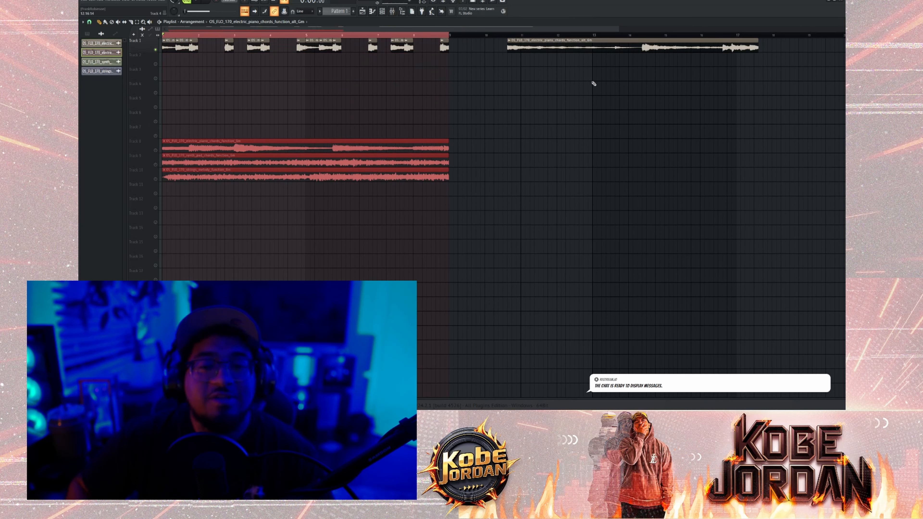
drag(630, 49, 224, 62)
click(156, 64)
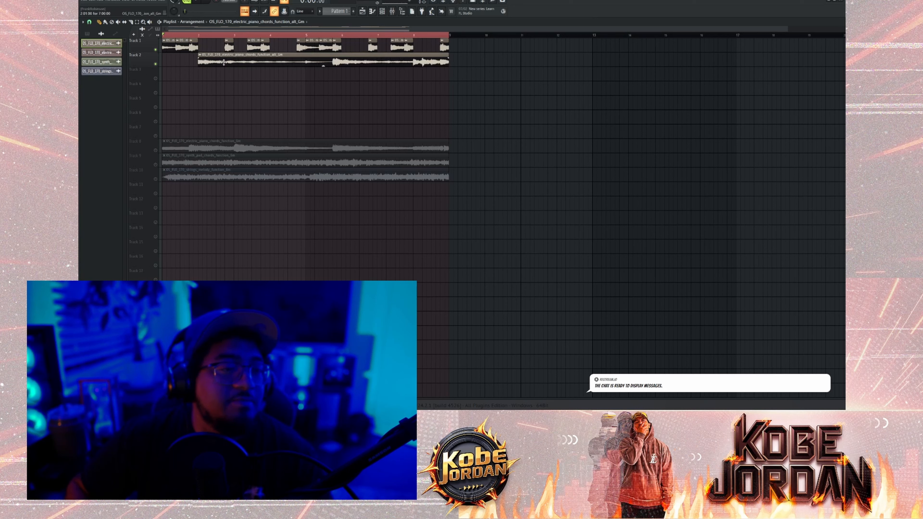
Step: Audition the alternate piano clip, slice it at bar 5, and set its rear part aside beyond the loop on Track 2
key(space)
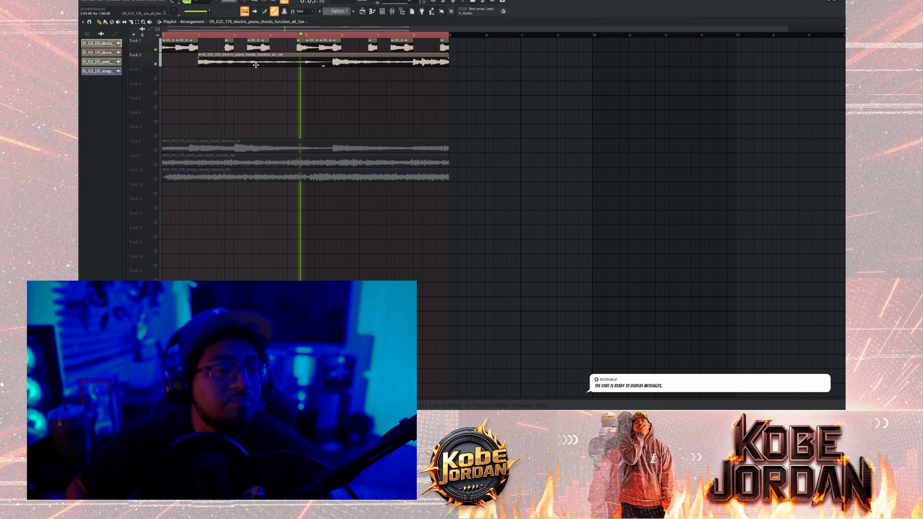
key(space)
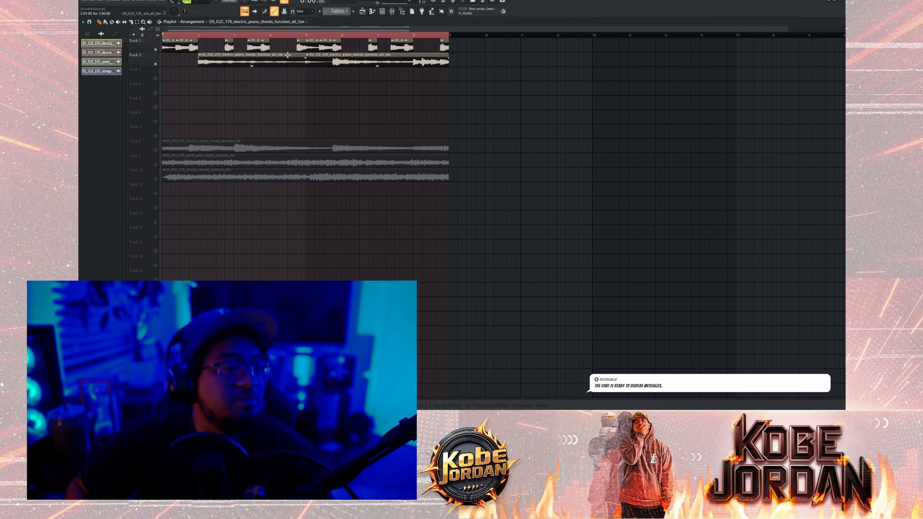
drag(332, 59, 613, 60)
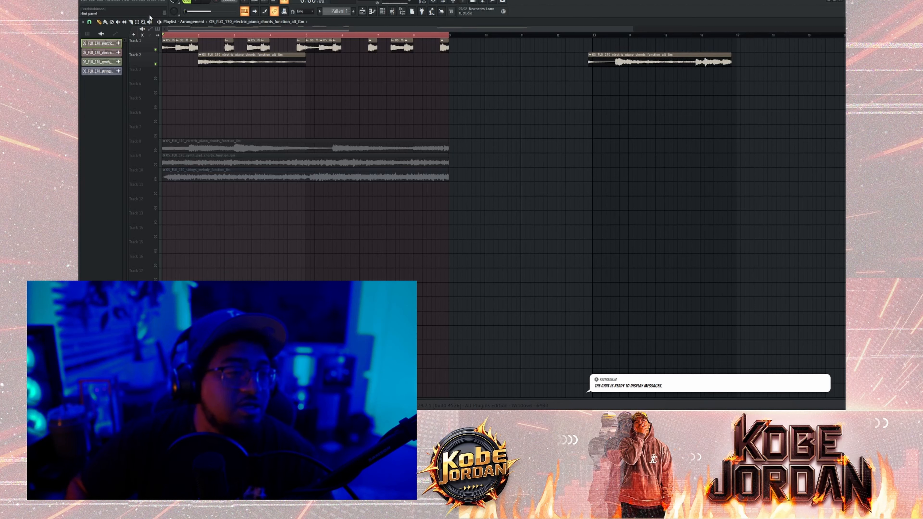
Step: Copy the three-bar piano slice on Track 2 to bar 6 and play the pattern back
shift+drag(222, 58, 365, 58)
key(space)
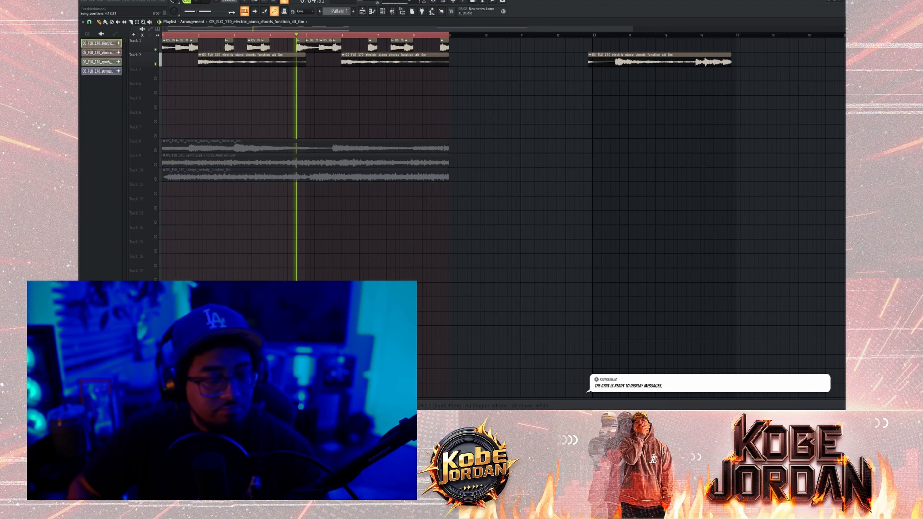
key(space)
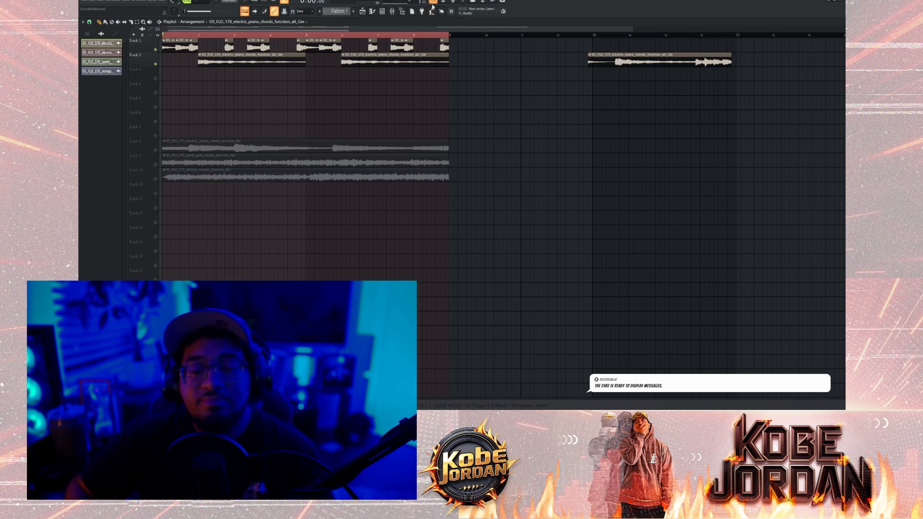
Step: Move the four-bar piano remainder to bar 9 on Track 1 and audition it with the loop selection extended to bar 13
drag(619, 56, 479, 43)
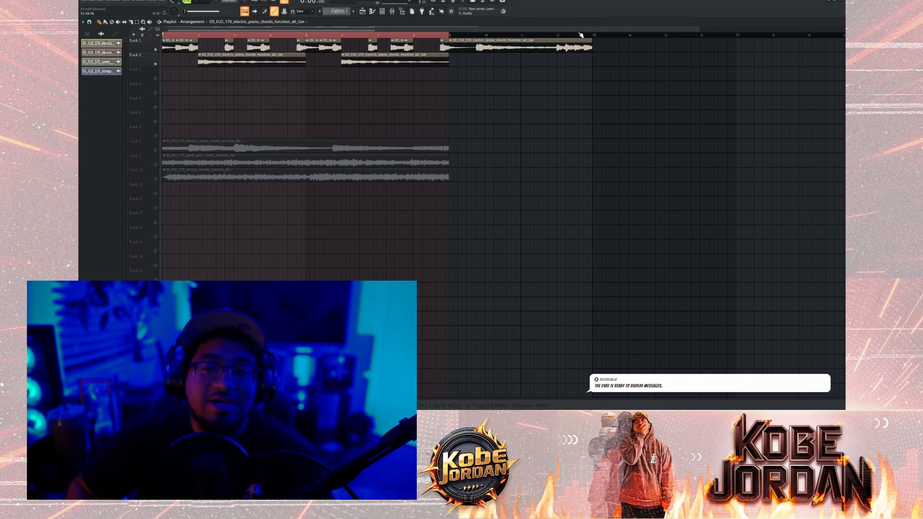
drag(560, 37, 582, 35)
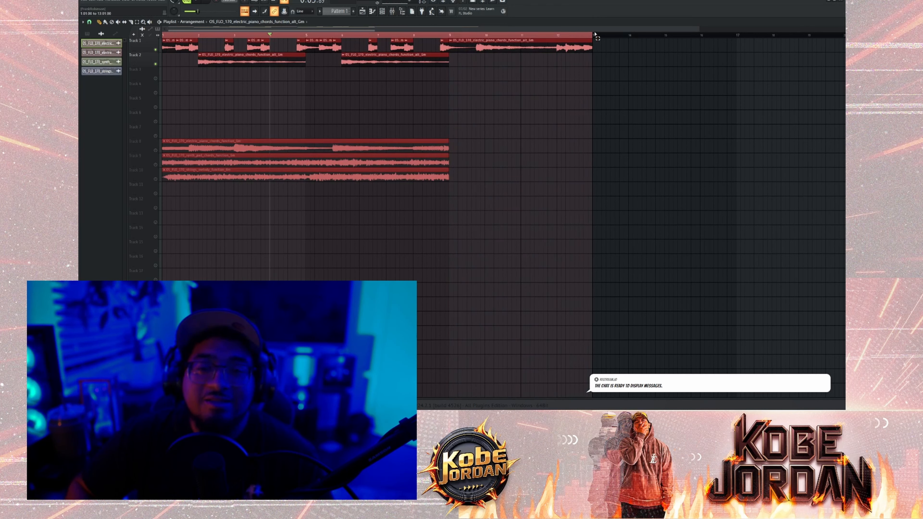
click(558, 37)
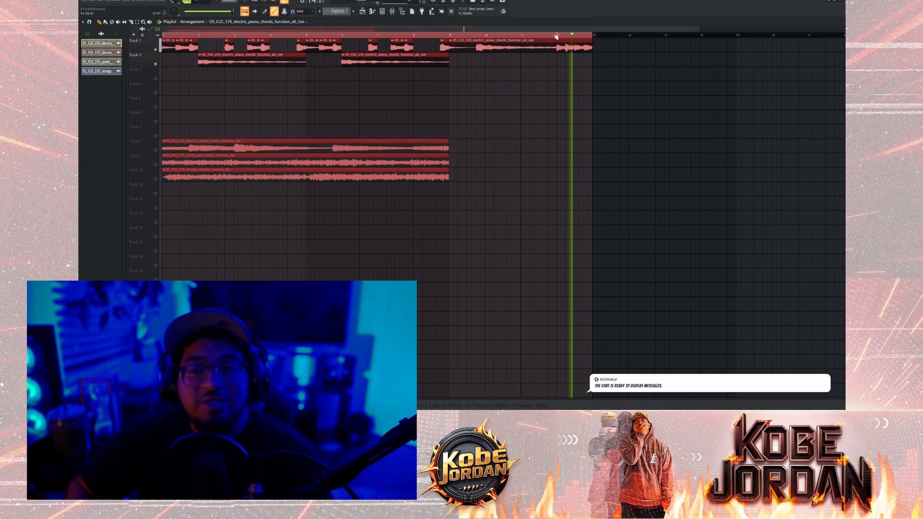
click(554, 38)
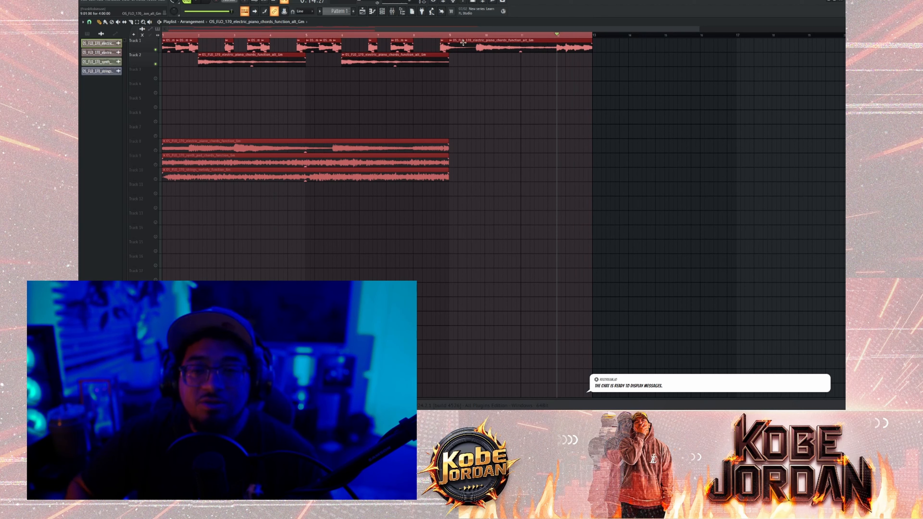
click(478, 37)
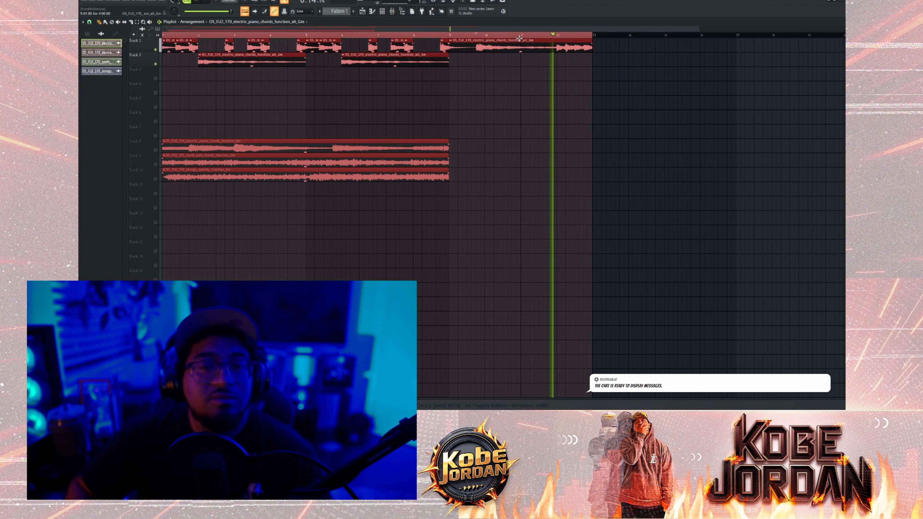
key(space)
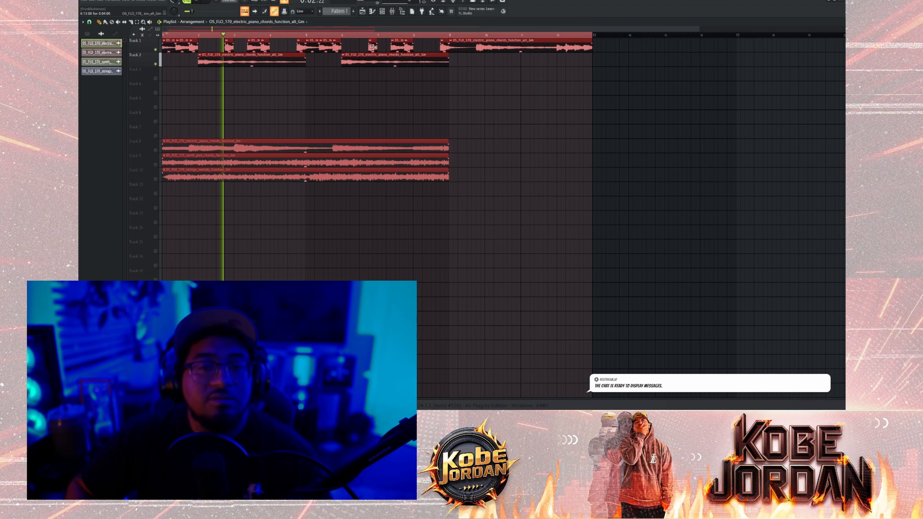
key(space)
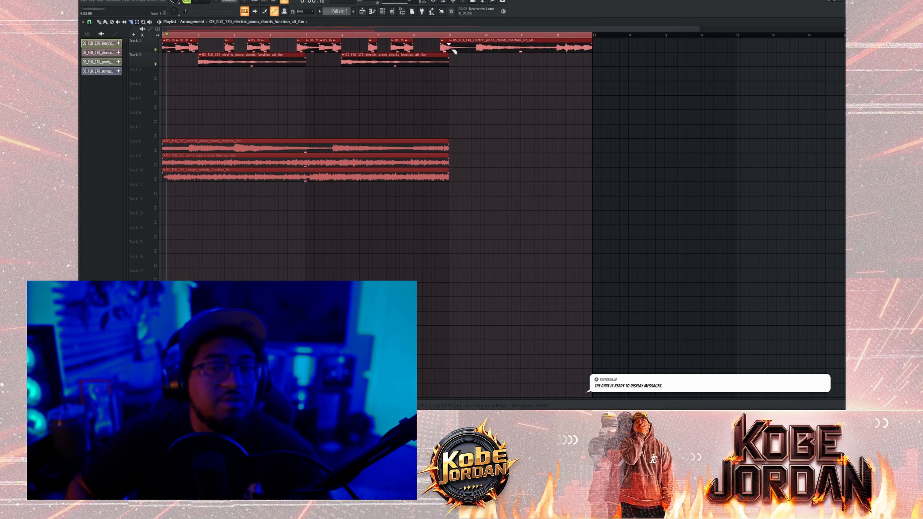
Step: Slice the four-bar remainder at step 13 of bar 9 and at bar 12, and move its middle slice to bar 4 on Track 3
click(477, 42)
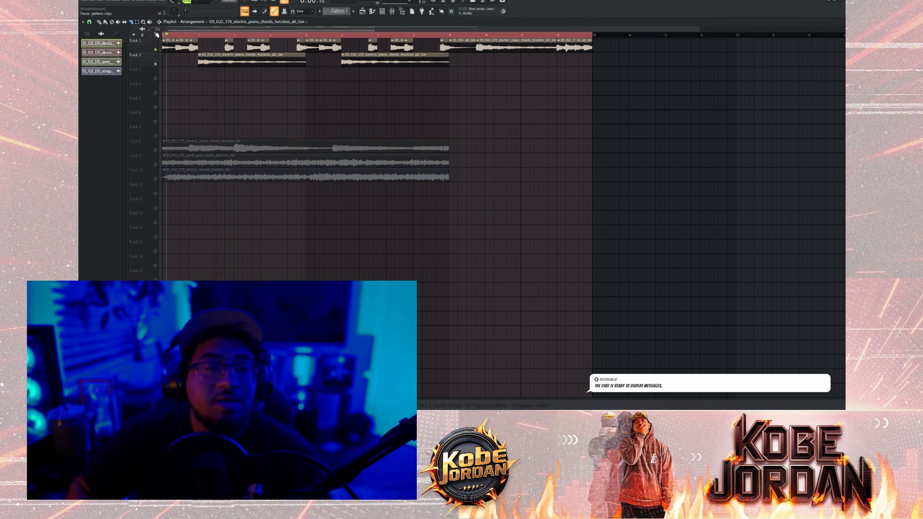
click(112, 22)
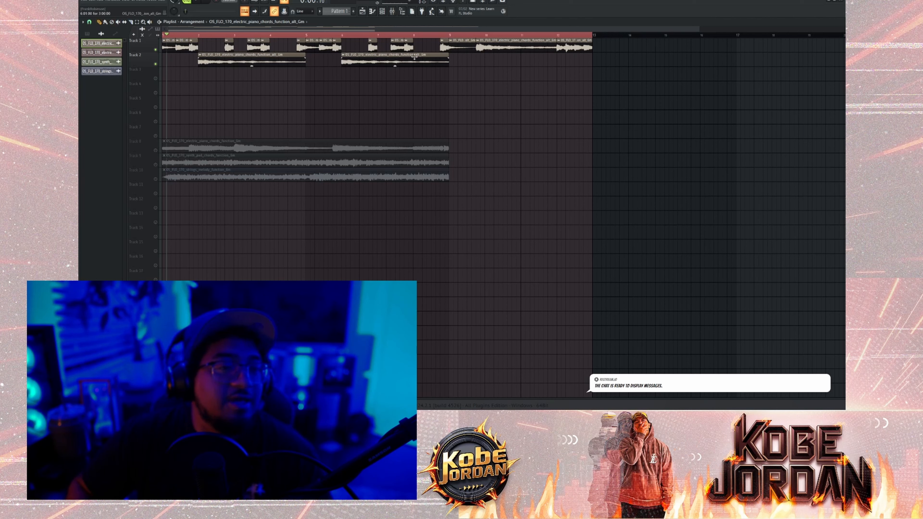
drag(491, 46, 219, 82)
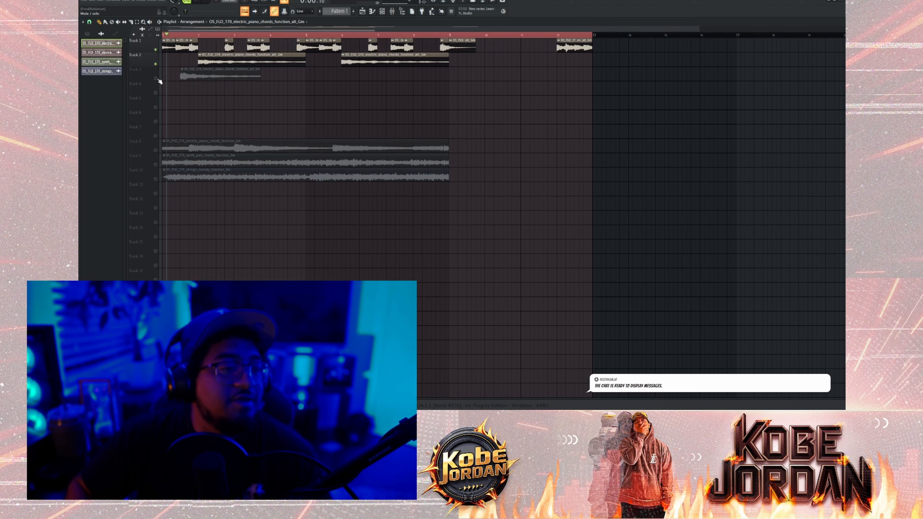
drag(209, 75, 264, 71)
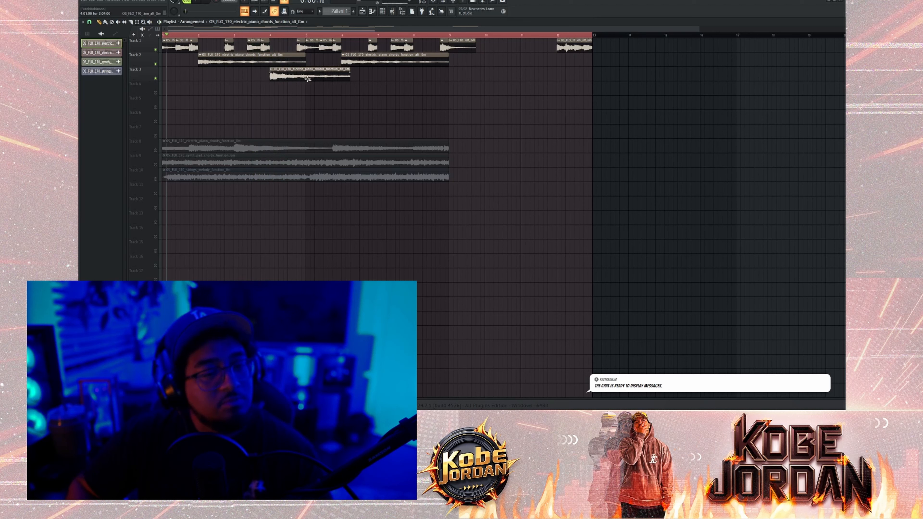
Step: Set the bar 6 piano copy aside on muted Track 4 and move the last one-bar slice to bar 8 on Track 3
drag(390, 63, 619, 88)
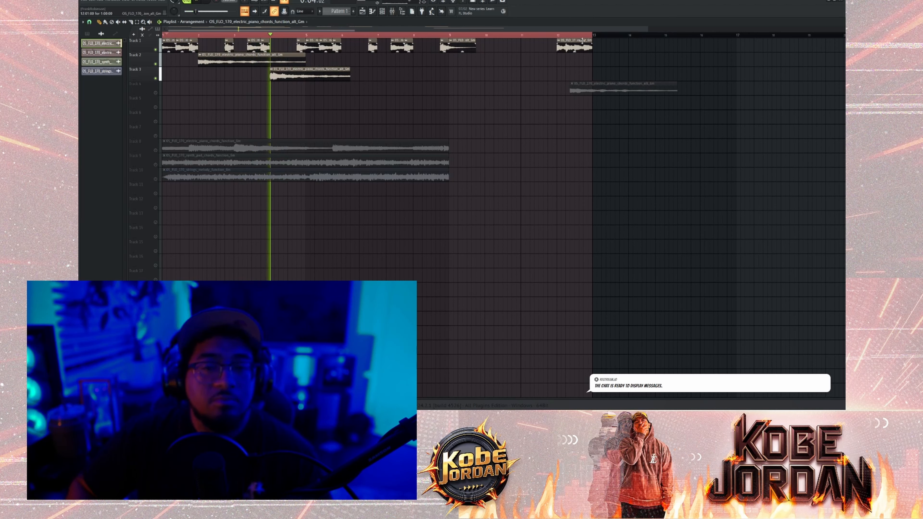
drag(581, 40, 435, 77)
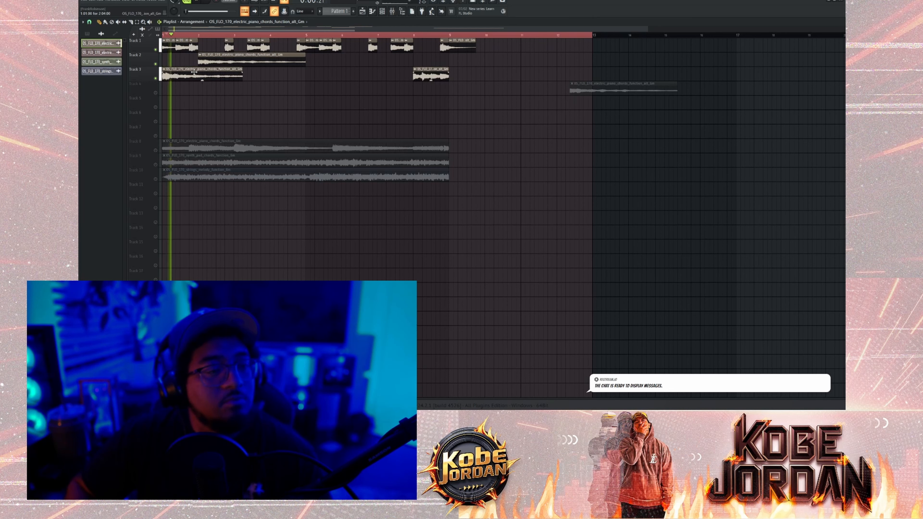
Step: Move the long slice on Track 3 to bar 3 and audition its timing against the pattern
key(space)
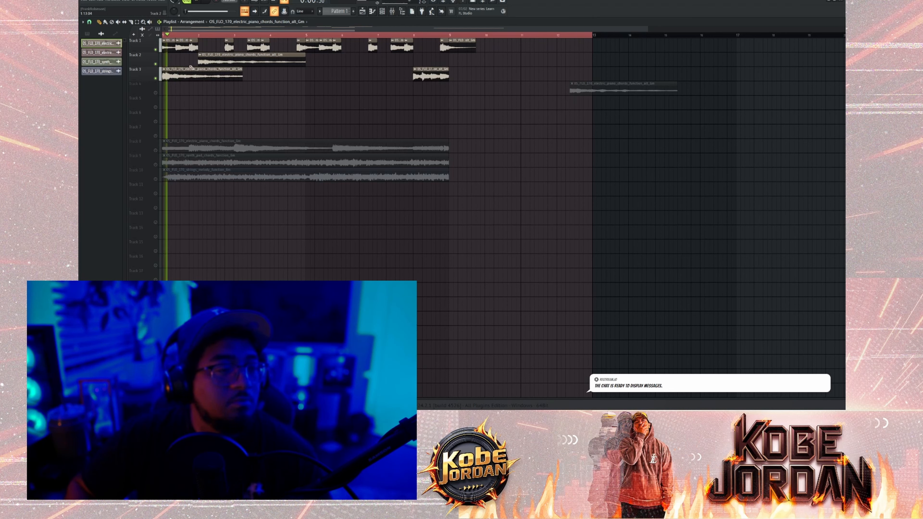
drag(243, 73, 263, 73)
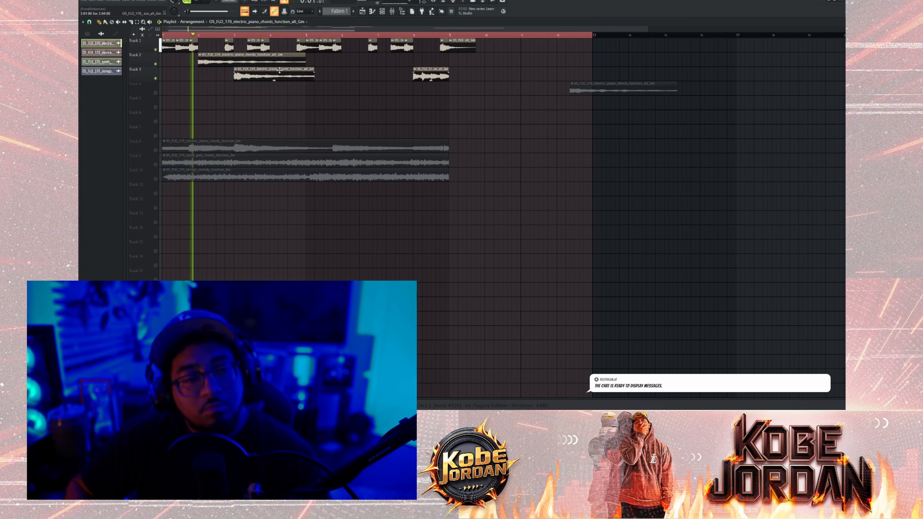
key(space)
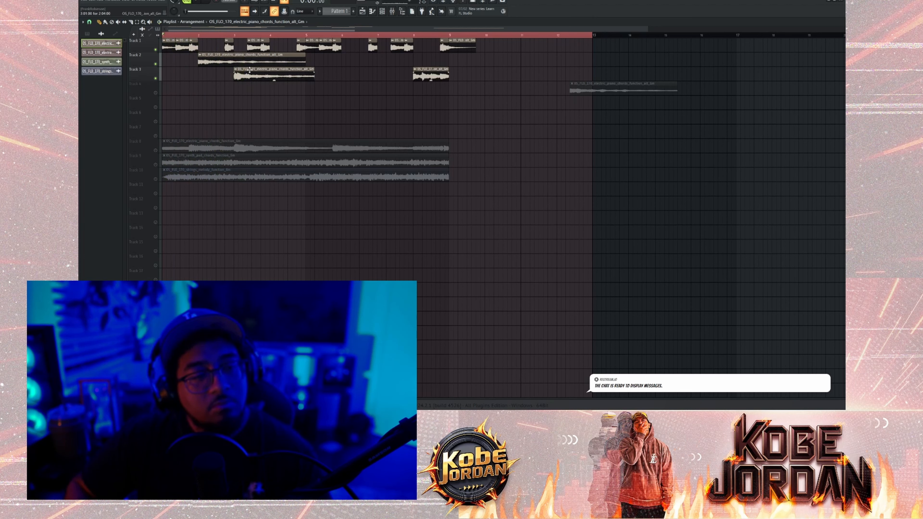
key(space)
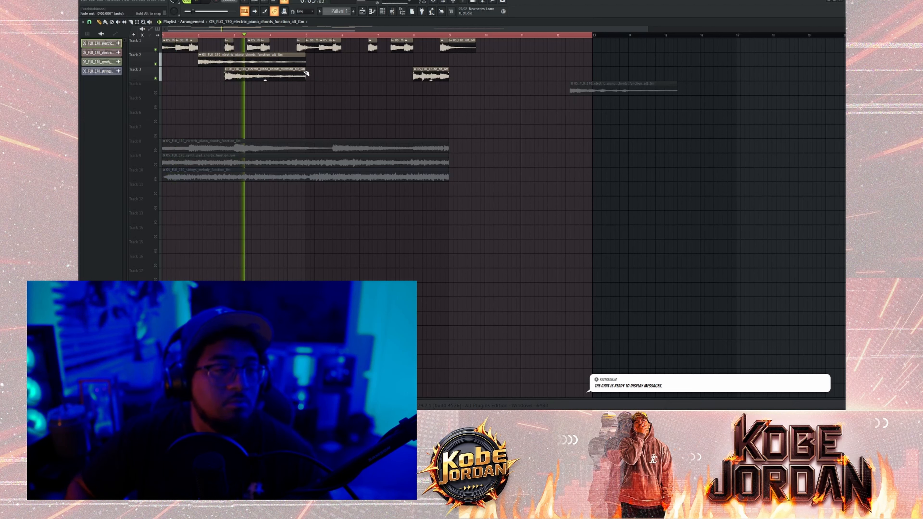
key(space)
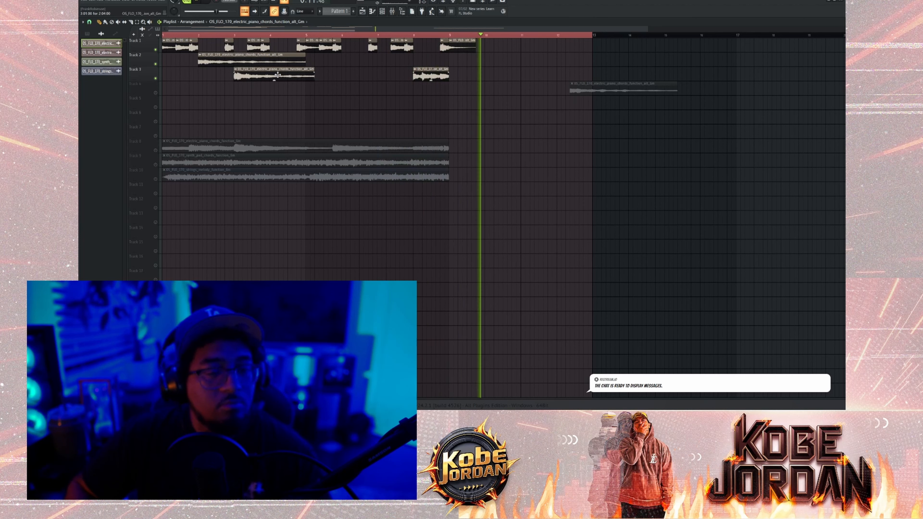
key(space)
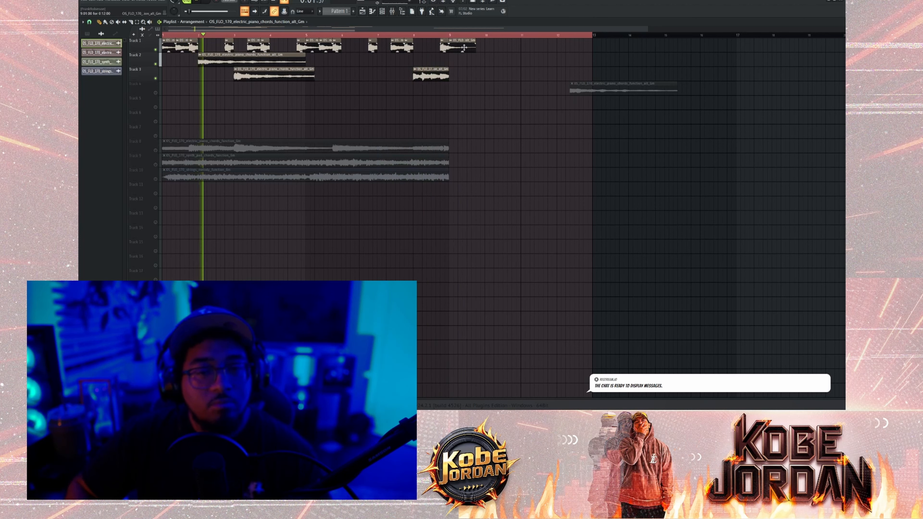
Step: Move the leftover short slice to bar 10 on Track 1 and shorten the loop selection to end at bar 9
drag(468, 49, 504, 49)
drag(593, 38, 449, 36)
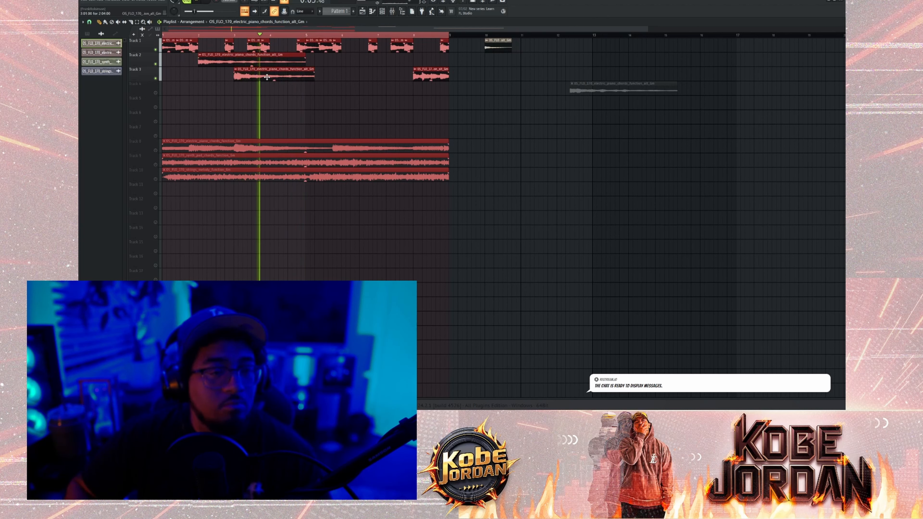
click(257, 89)
Step: Move the long slice from Track 3 to step 13 of bar 6 on Track 2 and audition it
drag(252, 75, 357, 56)
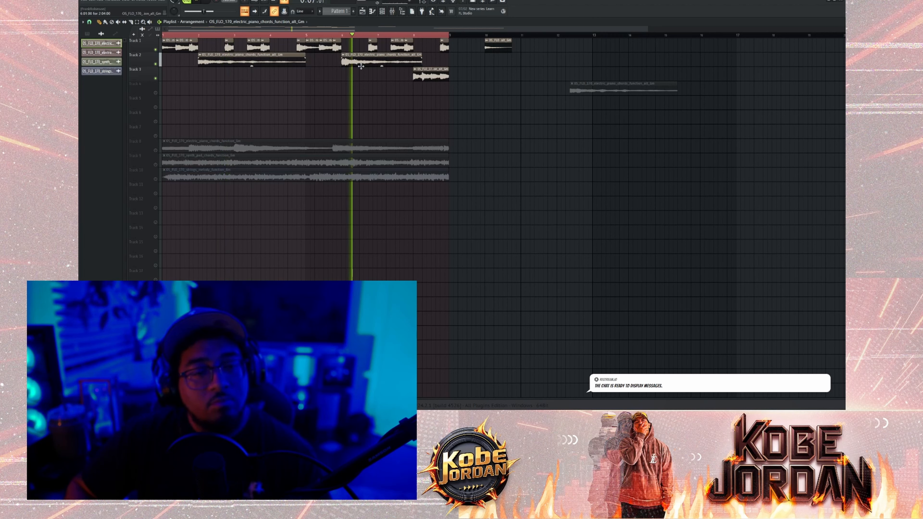
key(space)
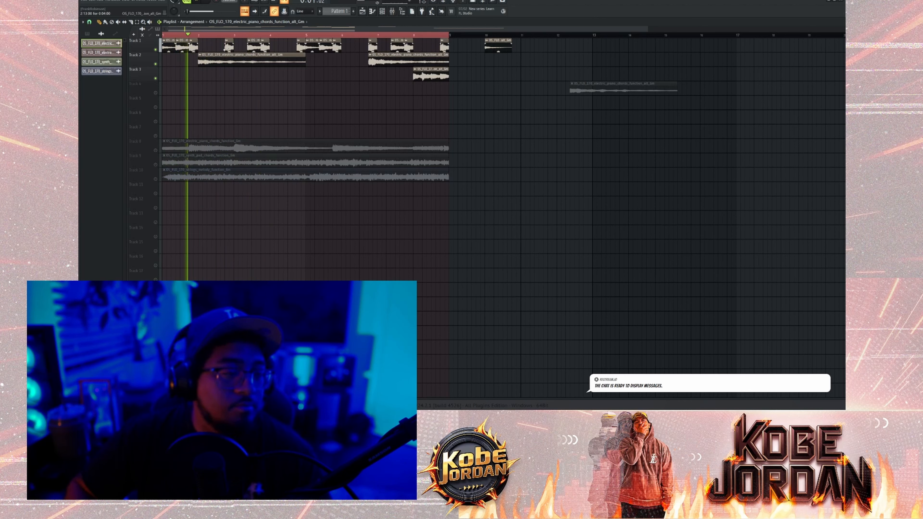
key(space)
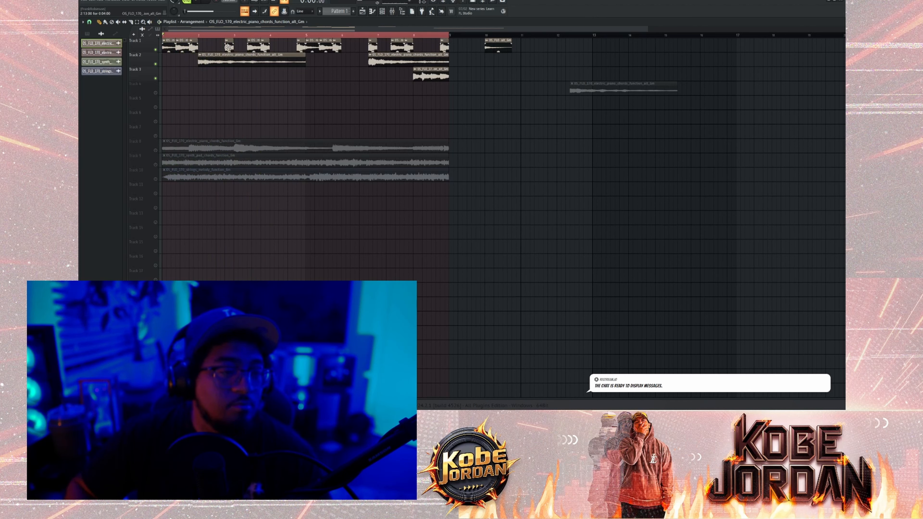
Step: Move the one-beat slices in bars 2 and 6 to step 5 and copy the Track 2 slice to step 13 of bar 2 on Track 3
key(space)
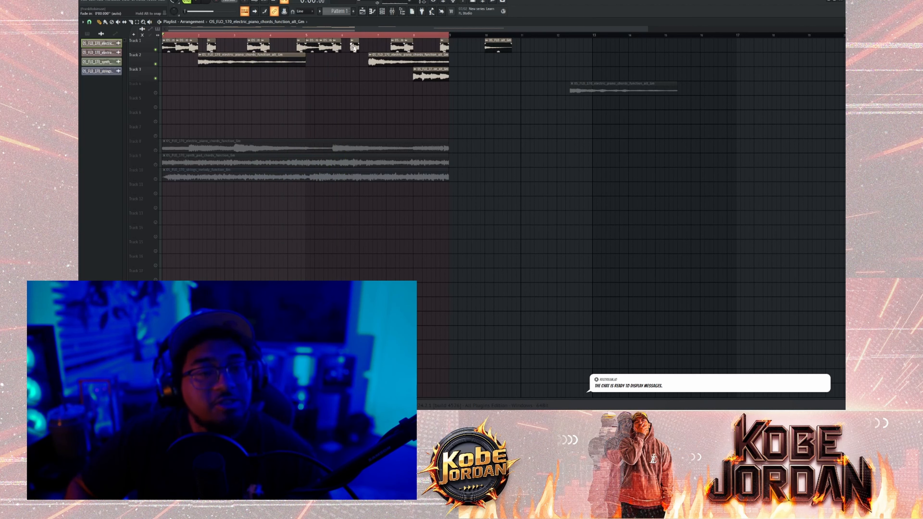
key(space)
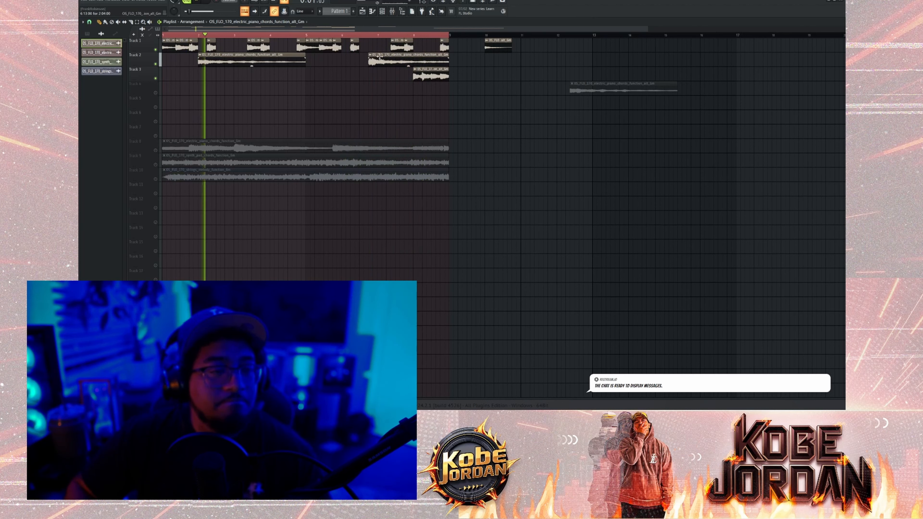
drag(382, 59, 239, 74)
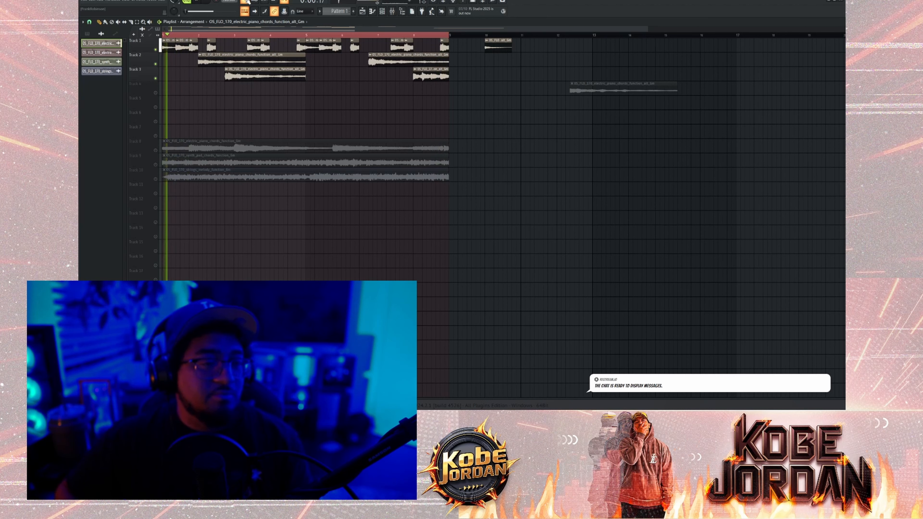
Step: Set bar 2's three-bar slice and one-beat slice aside on muted Tracks 5 and 6, and play the pattern
drag(206, 62, 505, 115)
key(space)
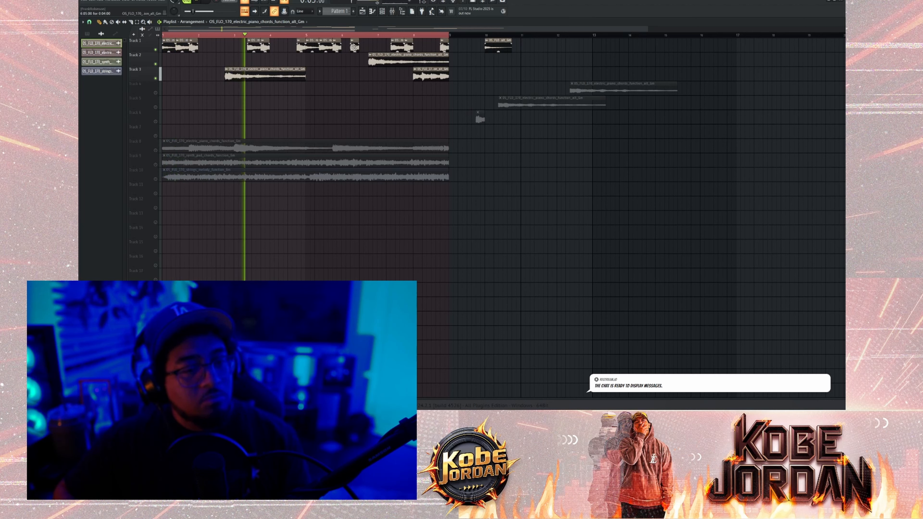
Step: Move the one-beat slice in bar 6 of Track 1 to bar 10 on Track 3 and the full electric piano clip onto unmuted Track 4
drag(360, 51, 503, 84)
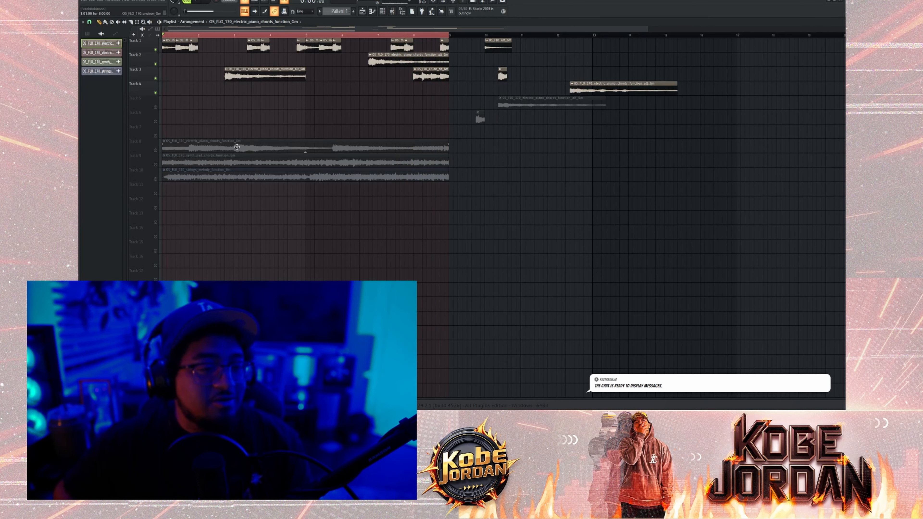
drag(236, 147, 237, 87)
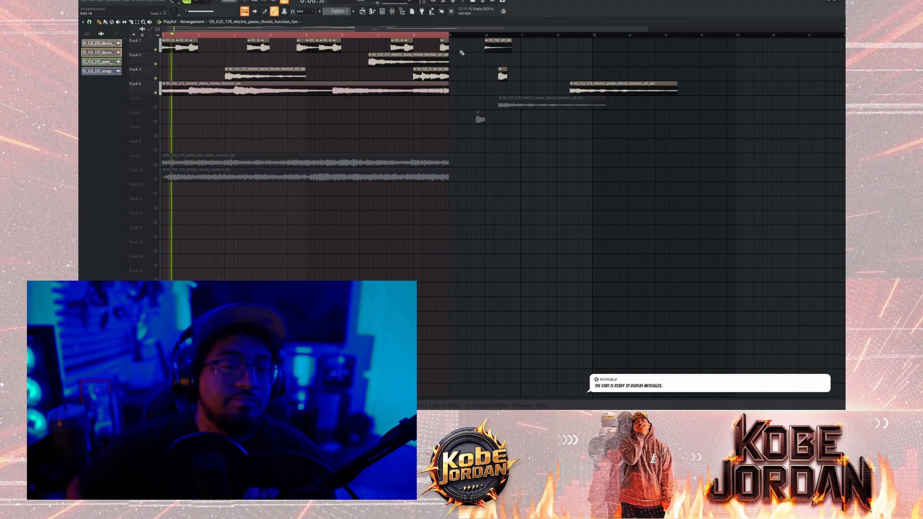
Step: Select all the slices inside the loop on Track 1 and adjust their fade-outs
drag(460, 42, 163, 43)
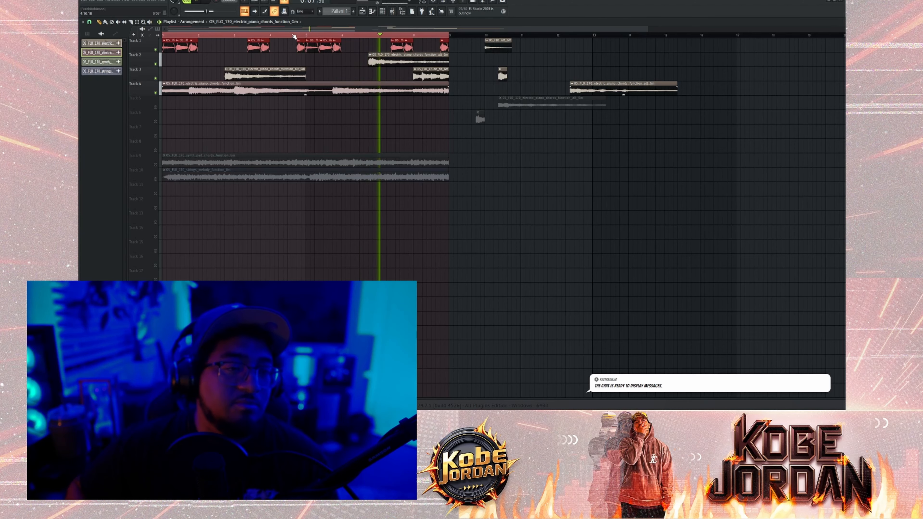
scroll(327, 42, up, 4)
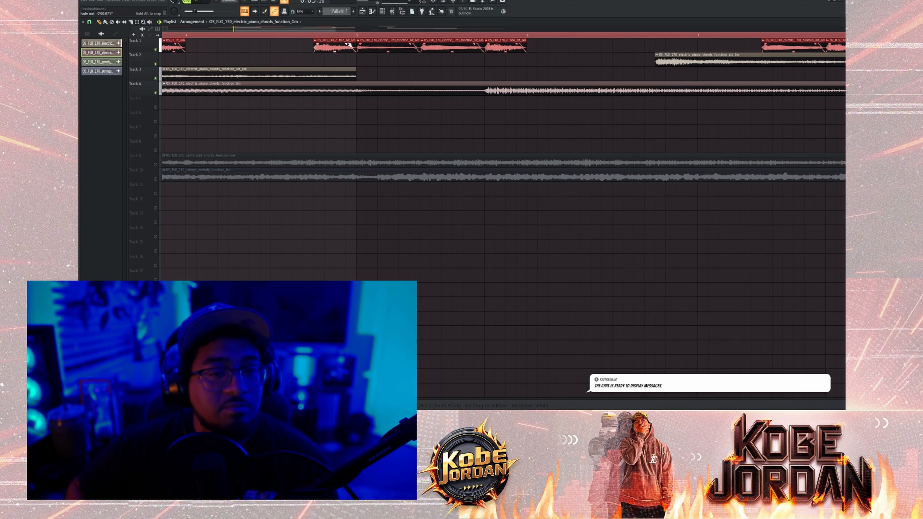
scroll(350, 39, down, 2)
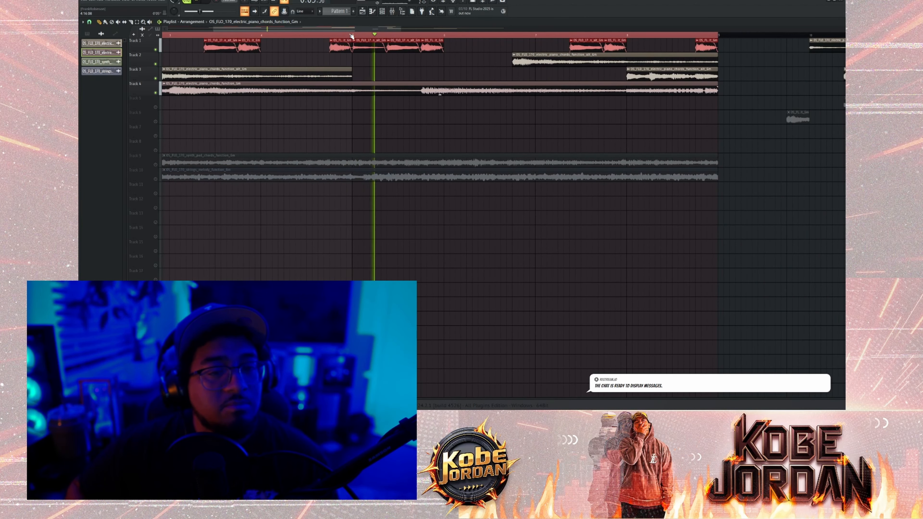
Step: Solo Track 1 to audition its slices, and bring Tracks 3 and 2 back into playback while keeping Track 4 muted
right_click(156, 49)
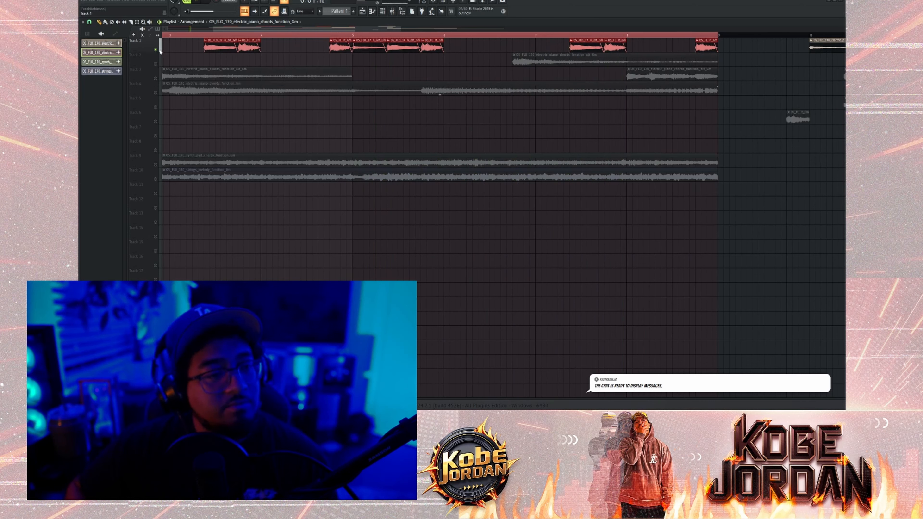
ctrl+click(159, 51)
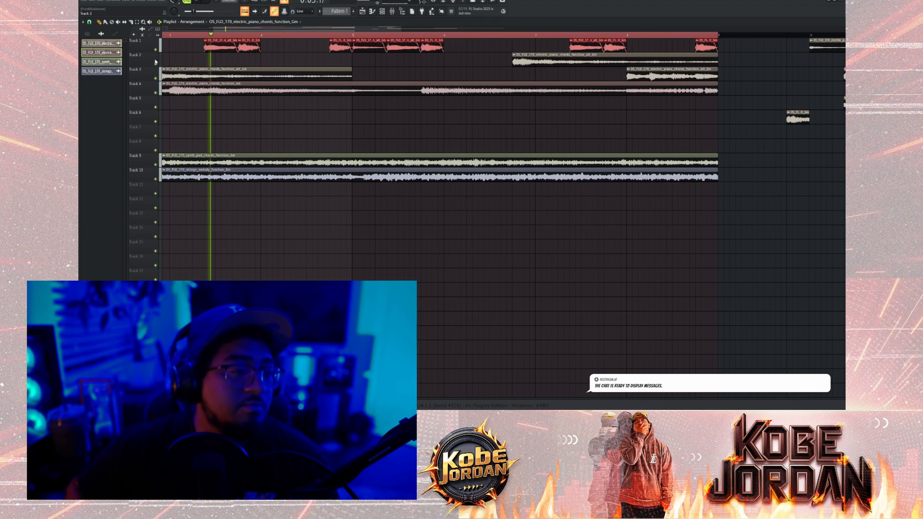
ctrl+click(158, 51)
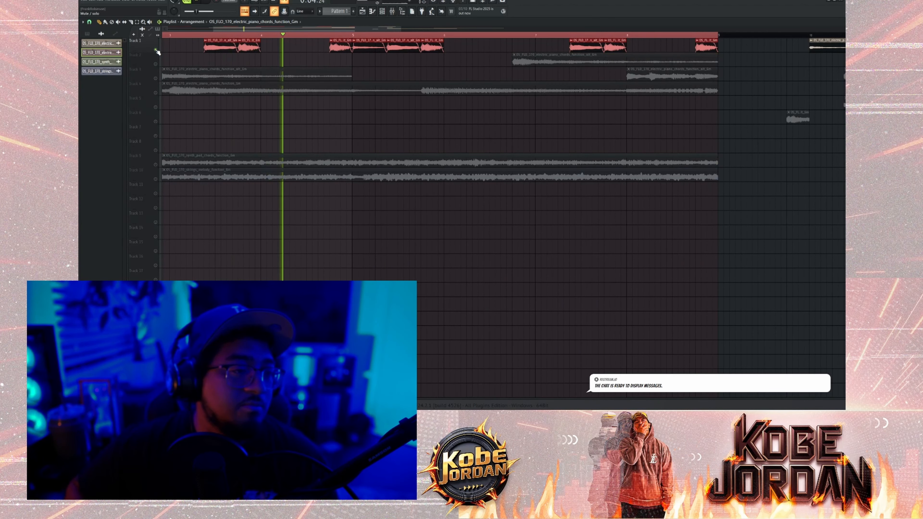
click(156, 78)
scroll(193, 36, down, 2)
scroll(193, 36, down, 1)
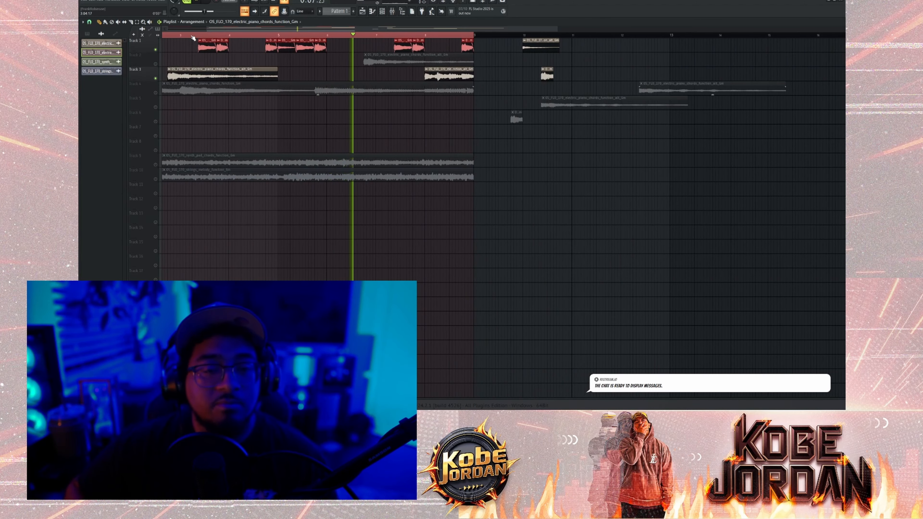
click(155, 64)
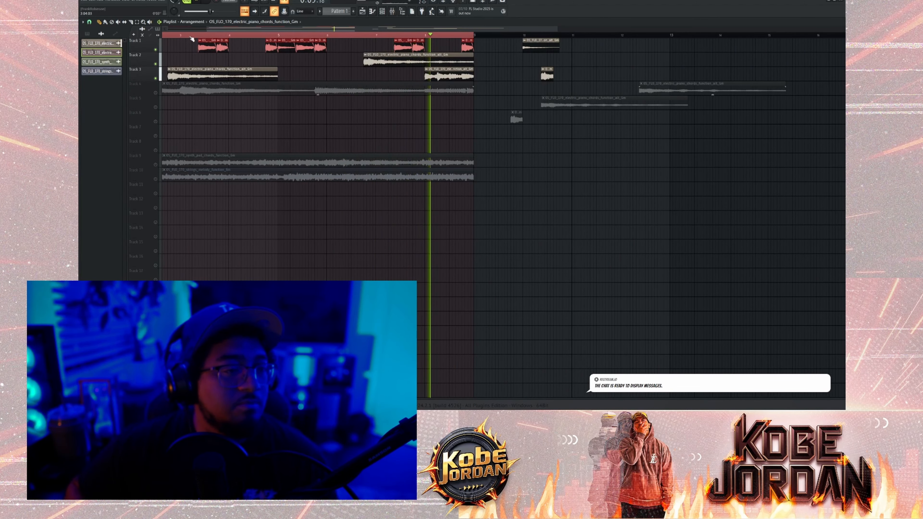
scroll(189, 40, down, 2)
scroll(192, 38, up, 2)
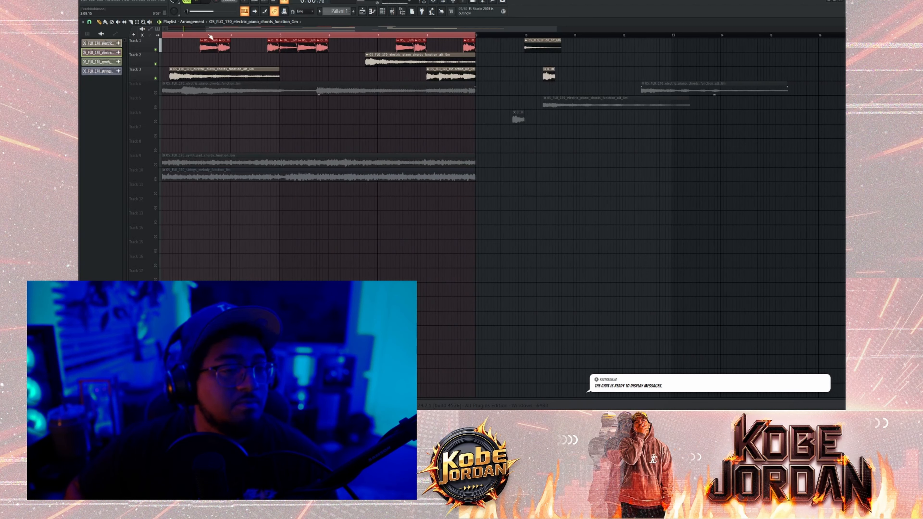
Step: Move the long slice at step 13 of bar 2 from Track 3 to Track 2 and select both long slices there
scroll(240, 30, up, 2)
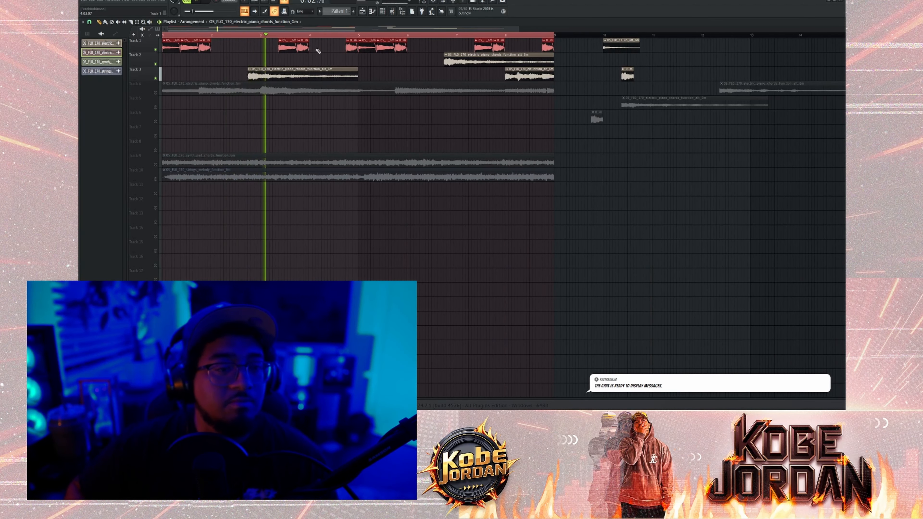
drag(311, 80, 311, 66)
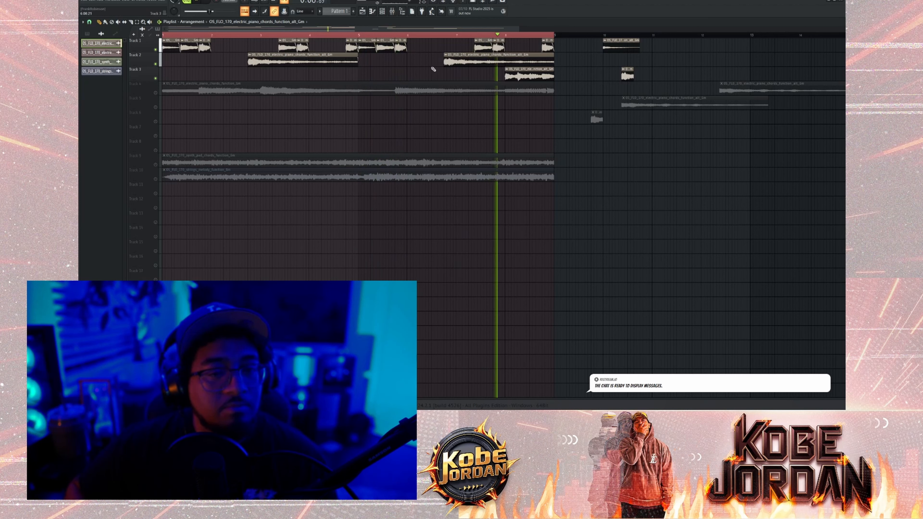
drag(566, 53, 351, 58)
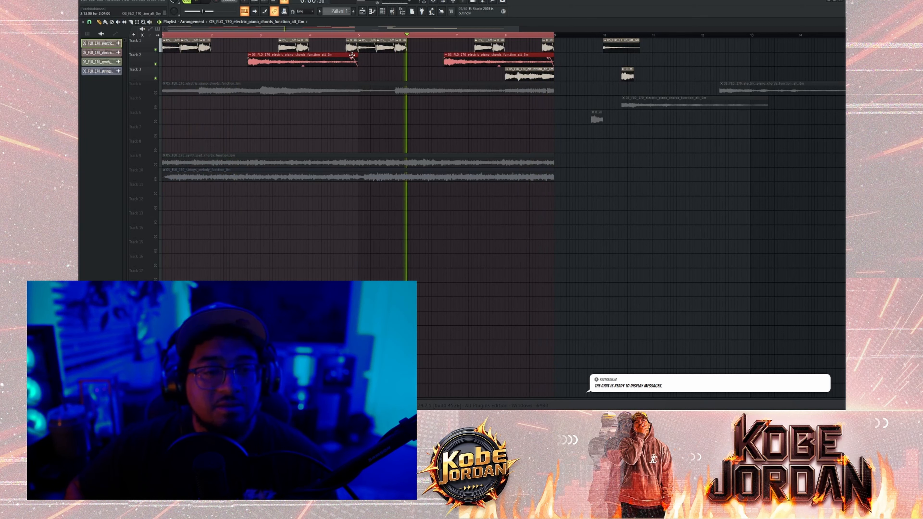
Step: Fade out the ends of the two electric piano clips on Track 2
drag(351, 56, 337, 61)
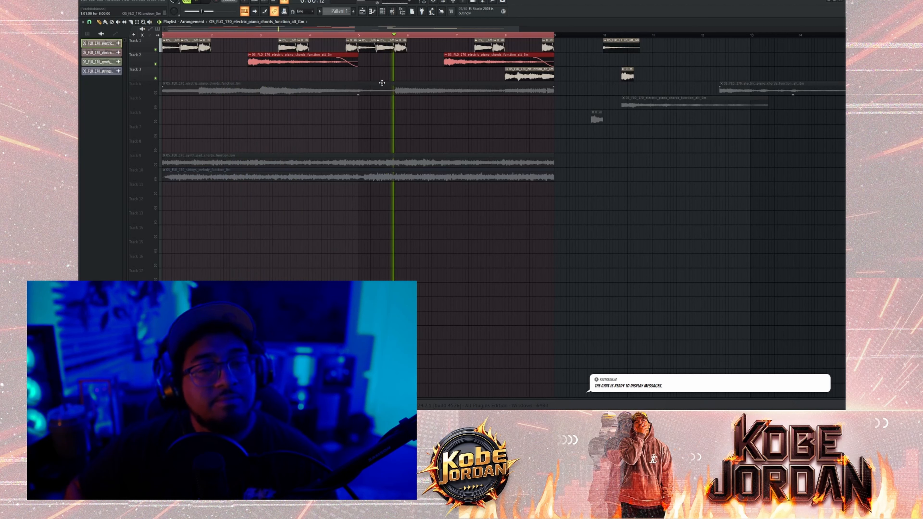
click(401, 61)
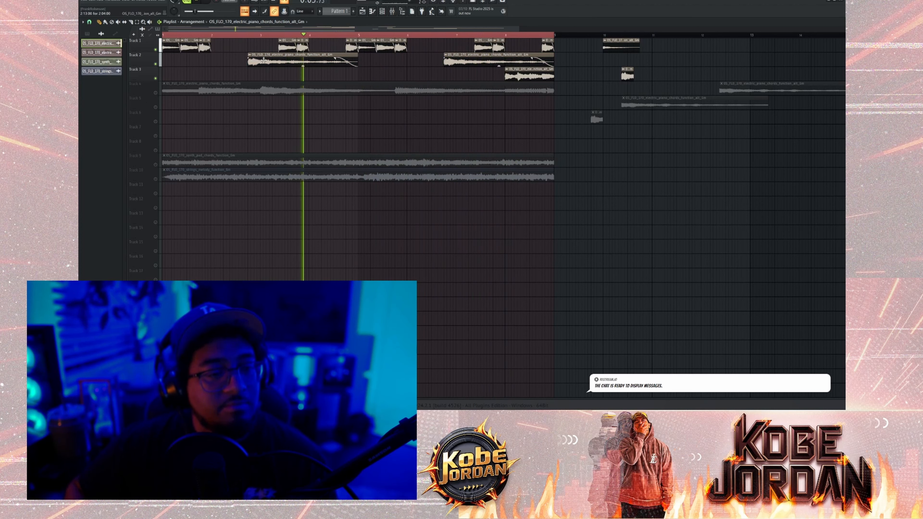
drag(233, 64, 472, 74)
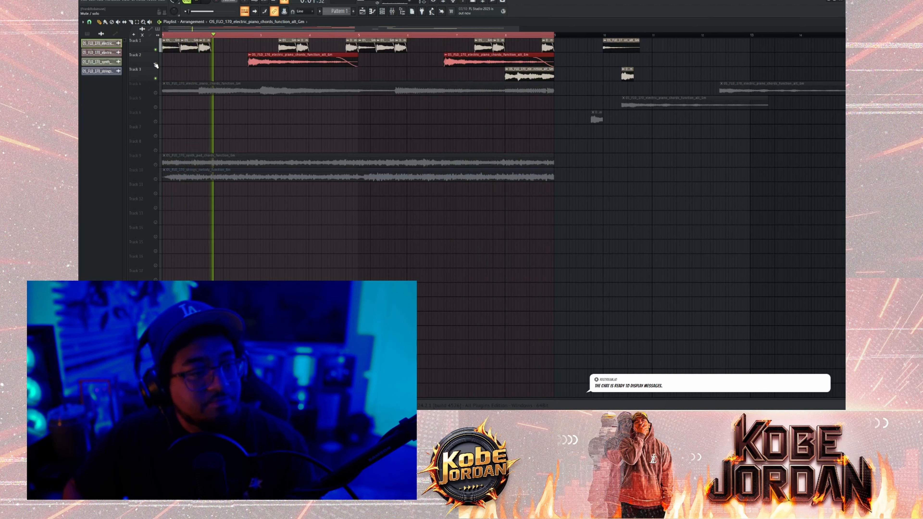
Step: Audition Track 2 and Track 1 soloed in turn, and bring Tracks 2 and 3 back in with Track 1
right_click(156, 65)
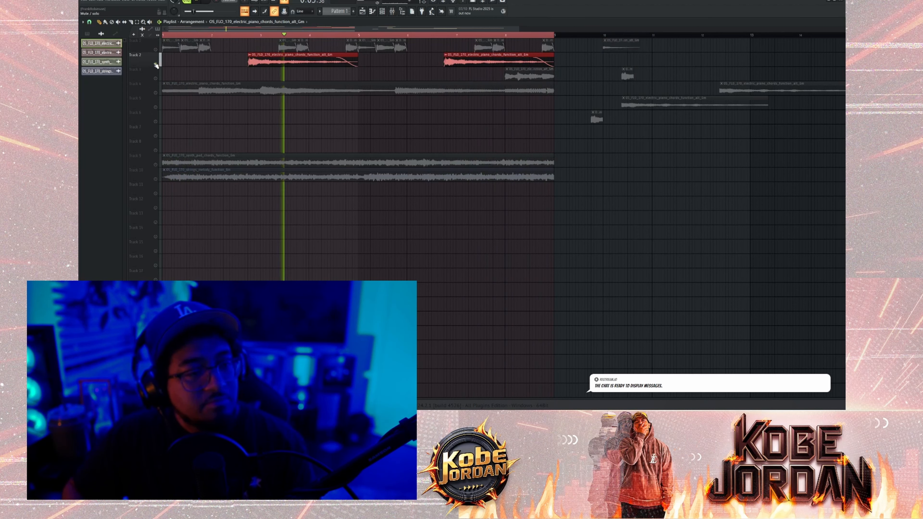
right_click(156, 65)
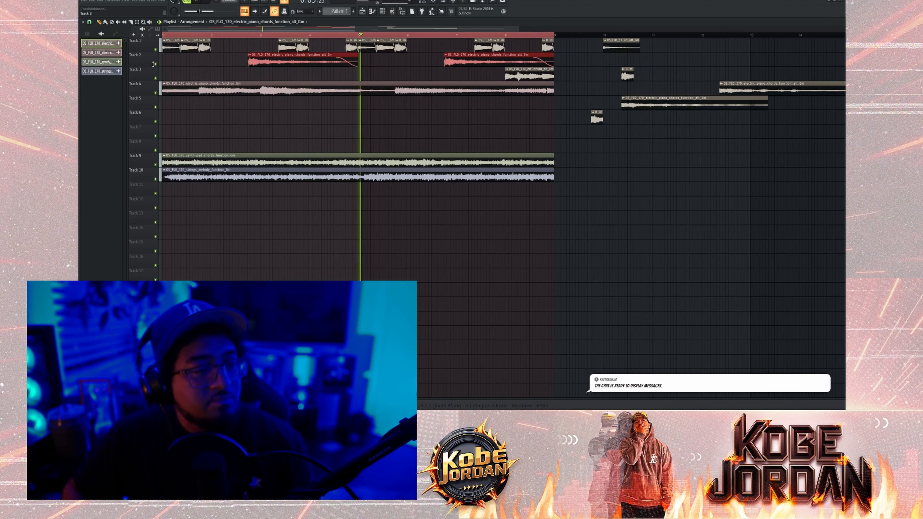
right_click(156, 50)
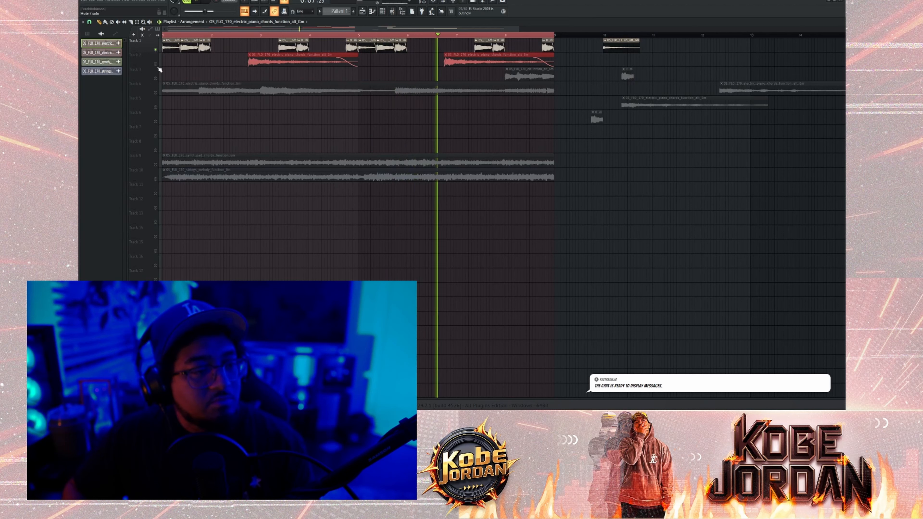
click(156, 65)
click(156, 78)
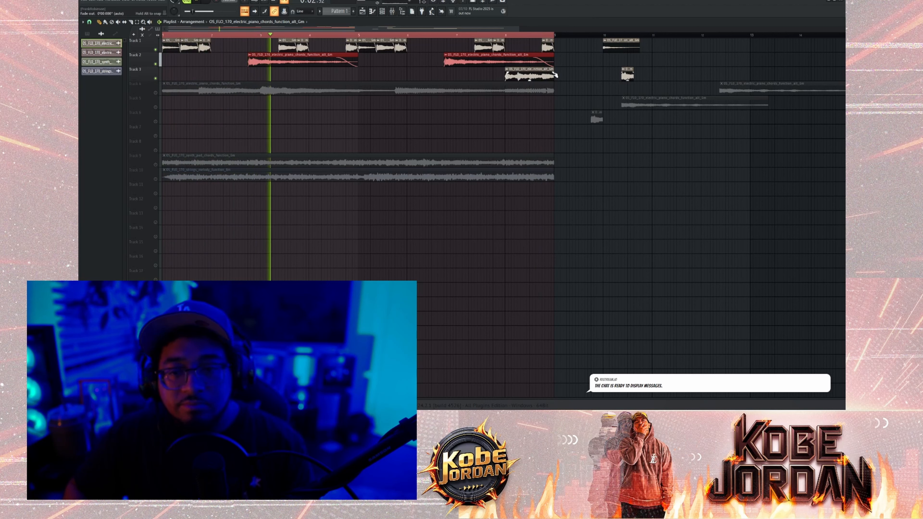
Step: Fade out the end of the electric piano clip on Track 3 and unmute Track 4
drag(552, 73, 548, 74)
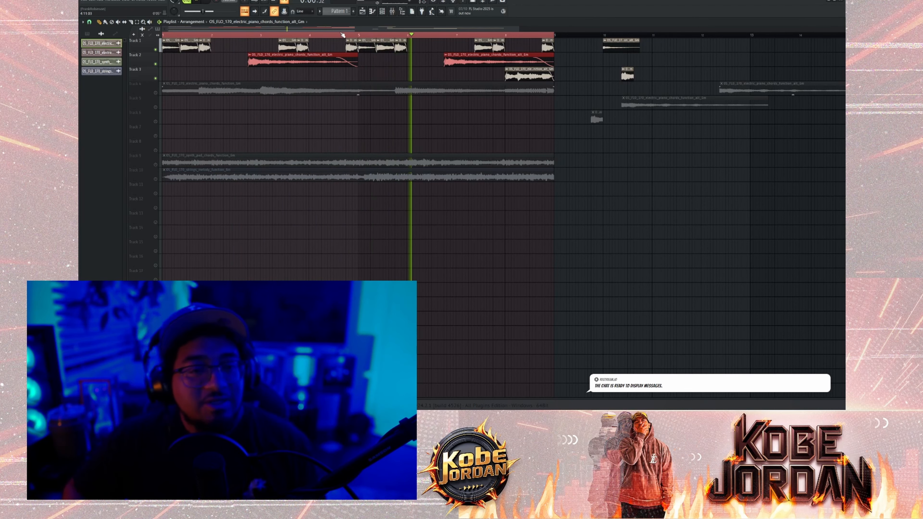
scroll(337, 34, up, 3)
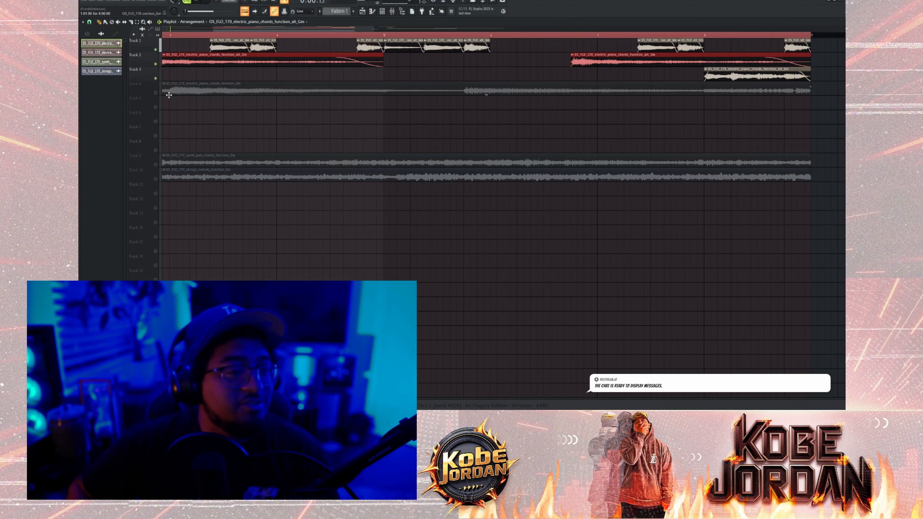
click(156, 93)
Step: Open the mixer and rebalance the levels, raising Insert 2 slightly and lowering Insert 3
key(F9)
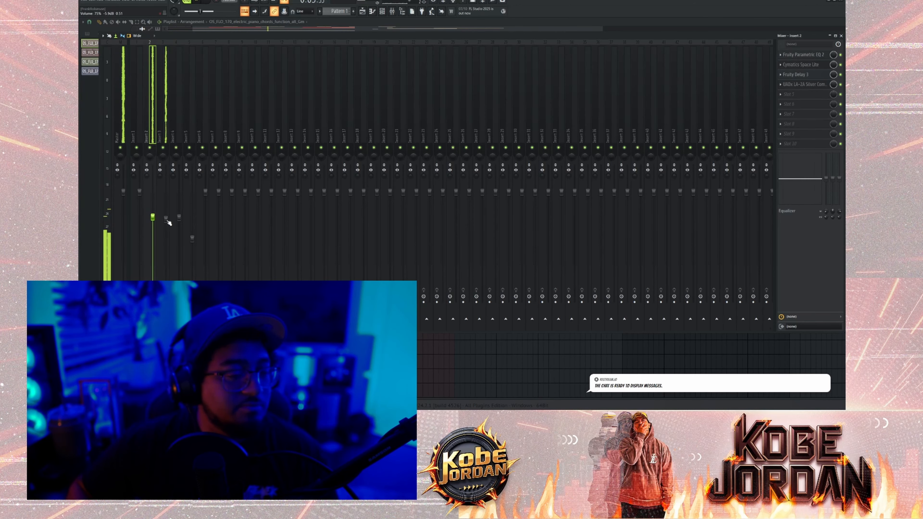
drag(168, 221, 153, 214)
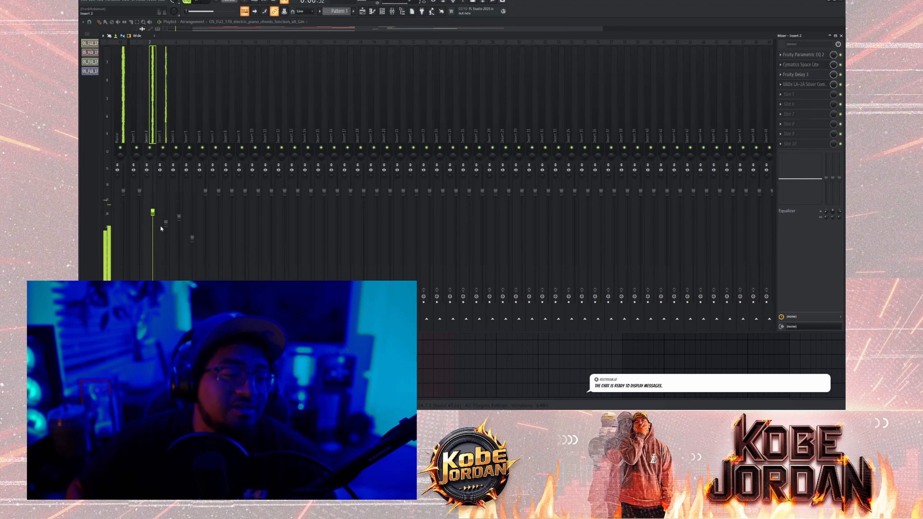
click(166, 223)
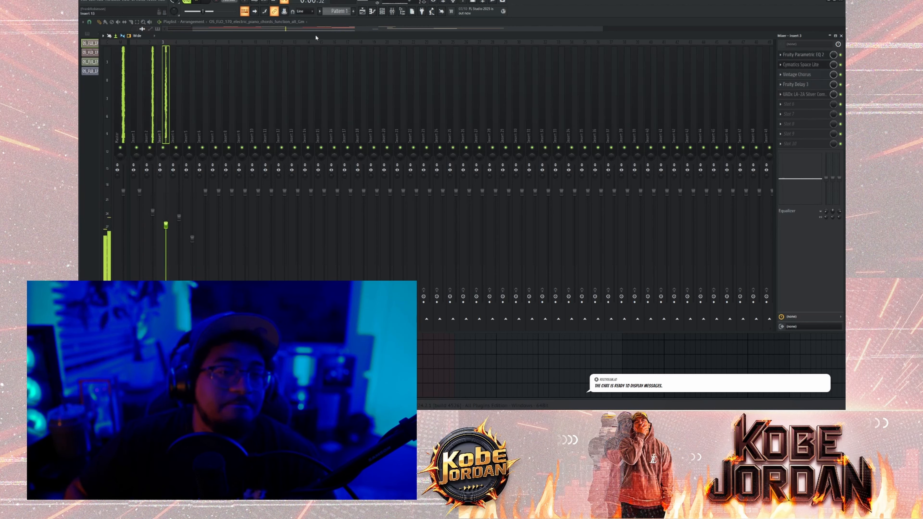
Step: Inspect the UADx LA-2A Silver Compressor settings on Insert 3 and on Insert 2
click(809, 95)
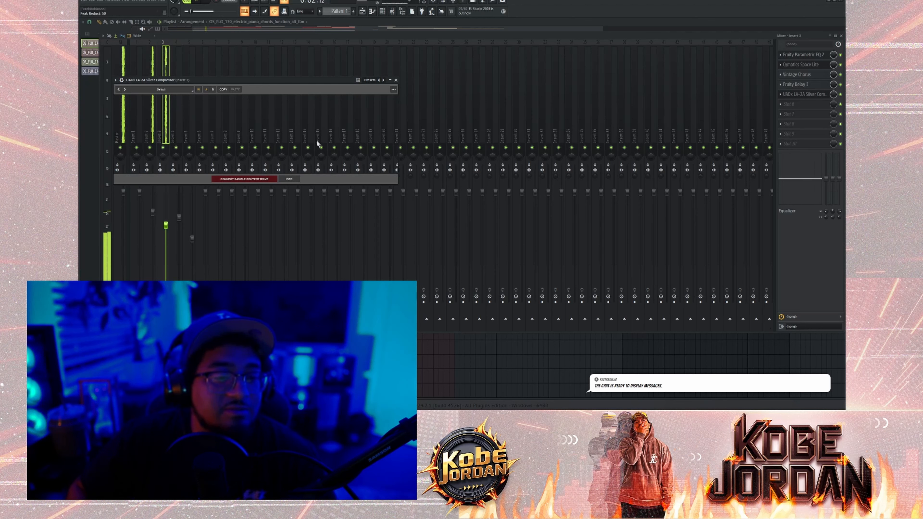
click(396, 80)
click(155, 131)
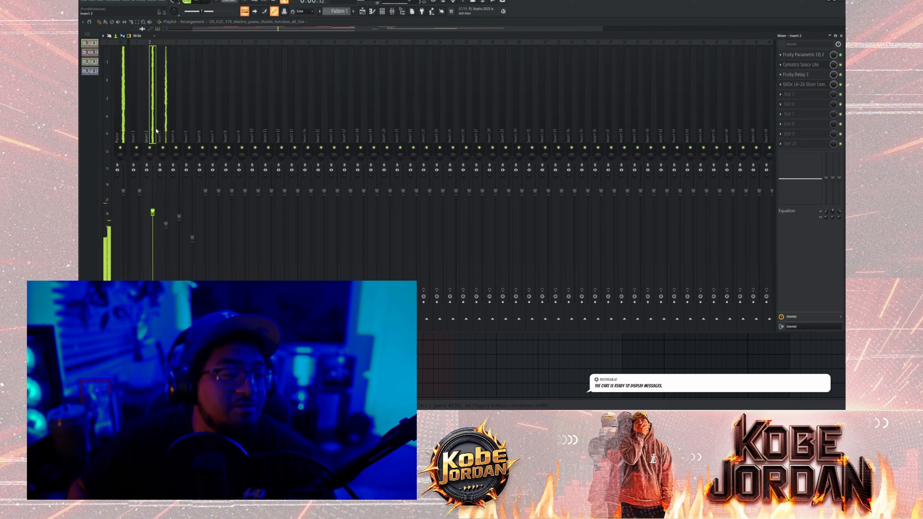
click(789, 85)
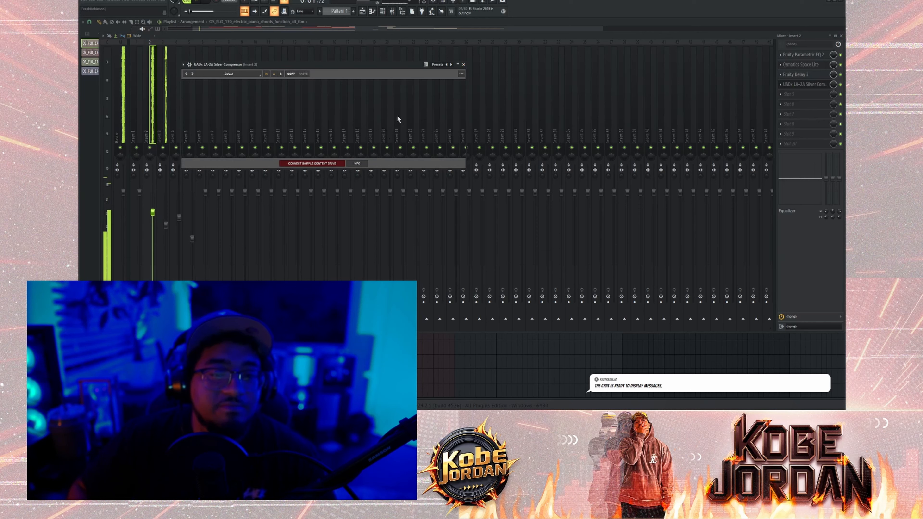
click(463, 65)
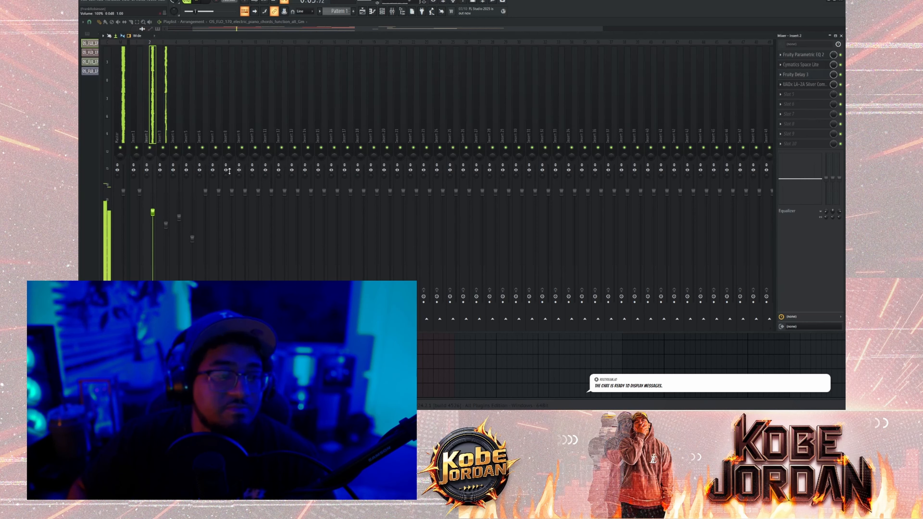
Step: Fine-tune Insert 2's volume to -5.2 dB, rechecking the LA-2A compressor on Insert 3 between fader changes
drag(153, 212, 153, 219)
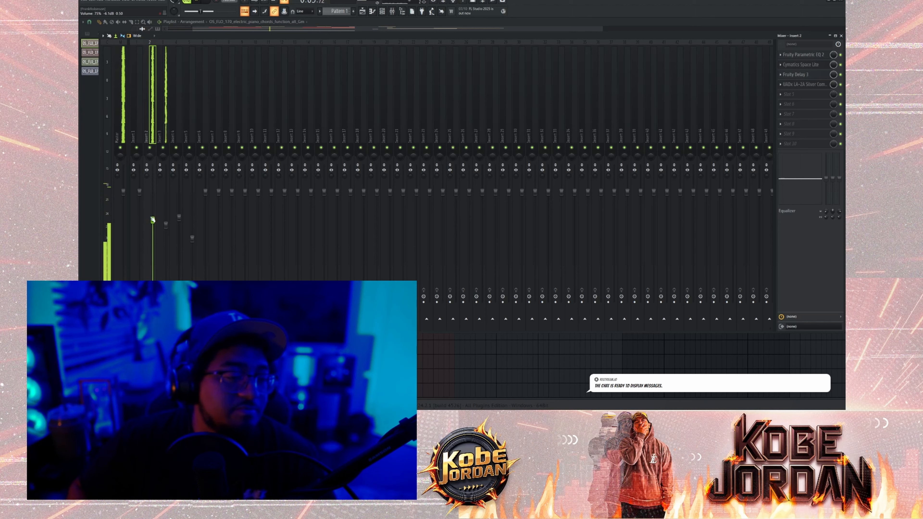
click(166, 224)
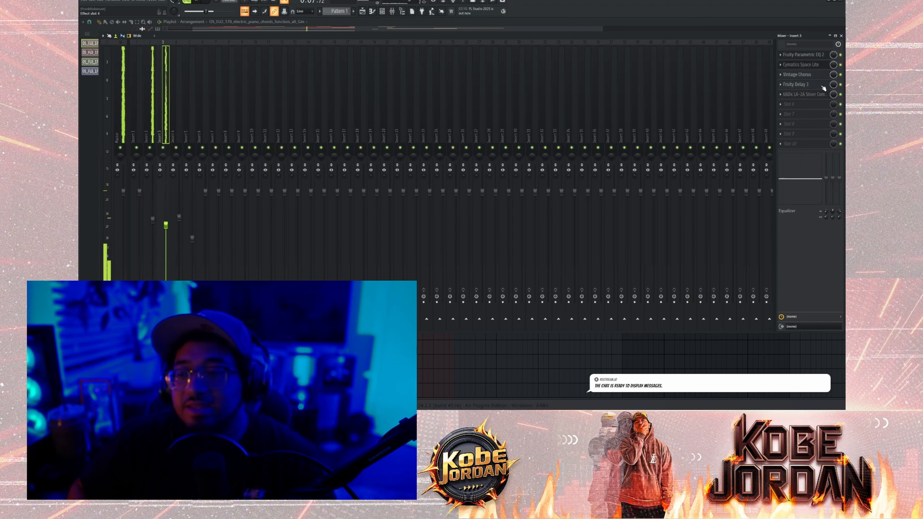
click(809, 95)
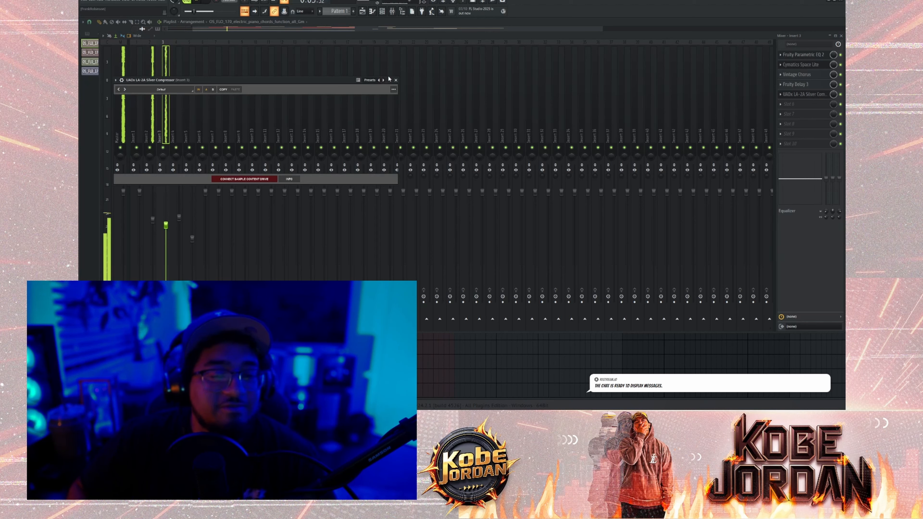
click(396, 80)
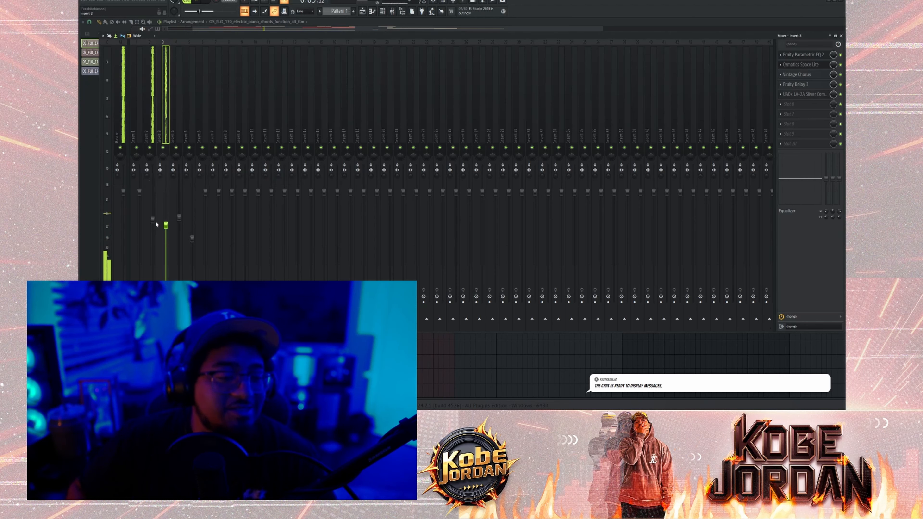
drag(152, 219, 153, 215)
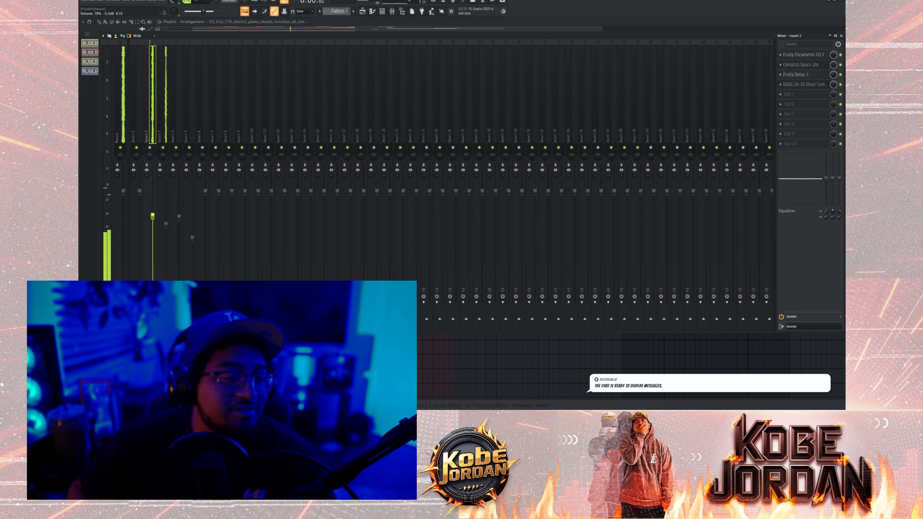
click(166, 224)
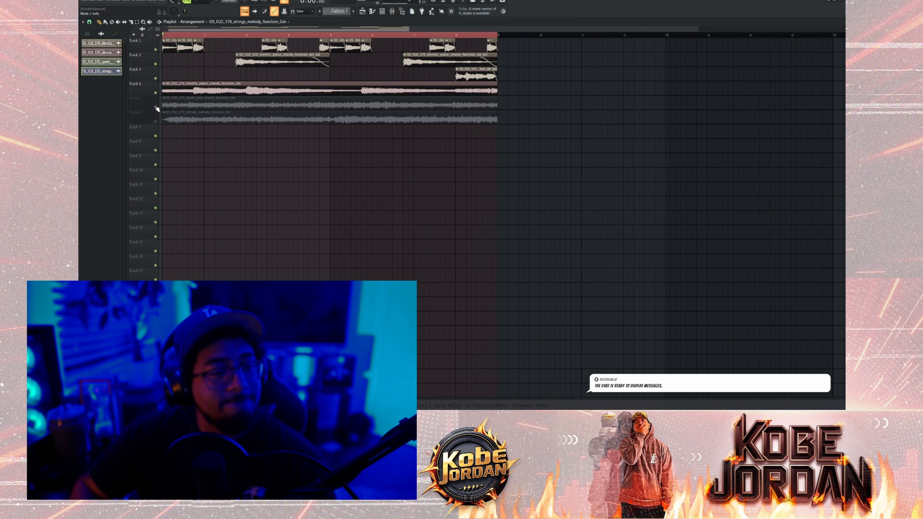
Step: Unmute the synth pad on Track 5, keep the strings on Track 6 muted, and play back the loop
click(156, 107)
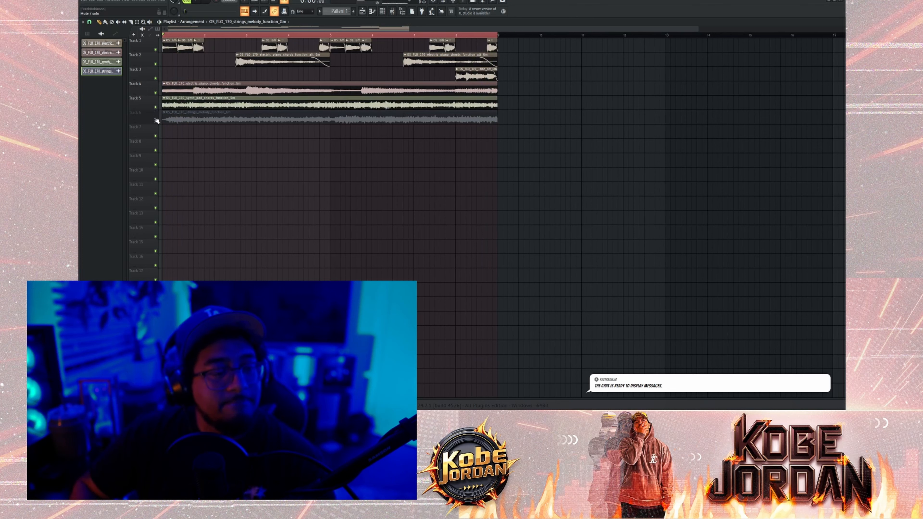
click(156, 122)
click(156, 122)
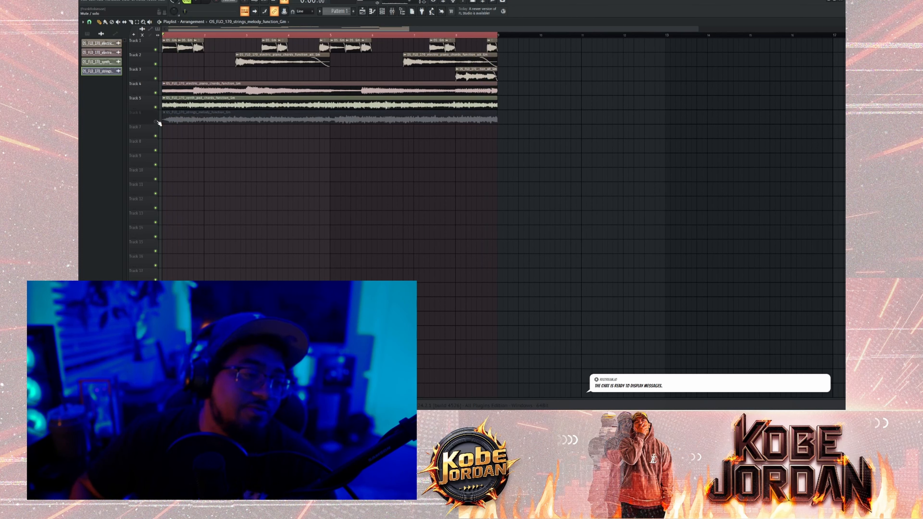
key(space)
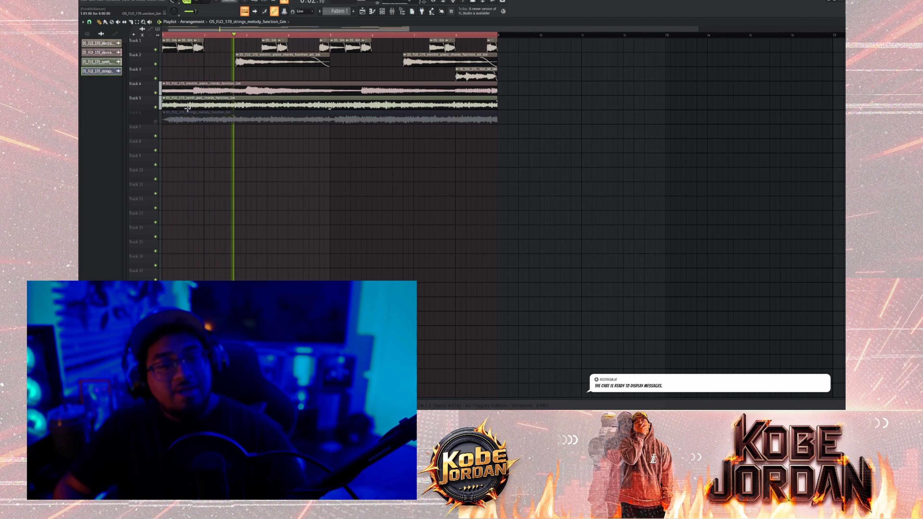
key(space)
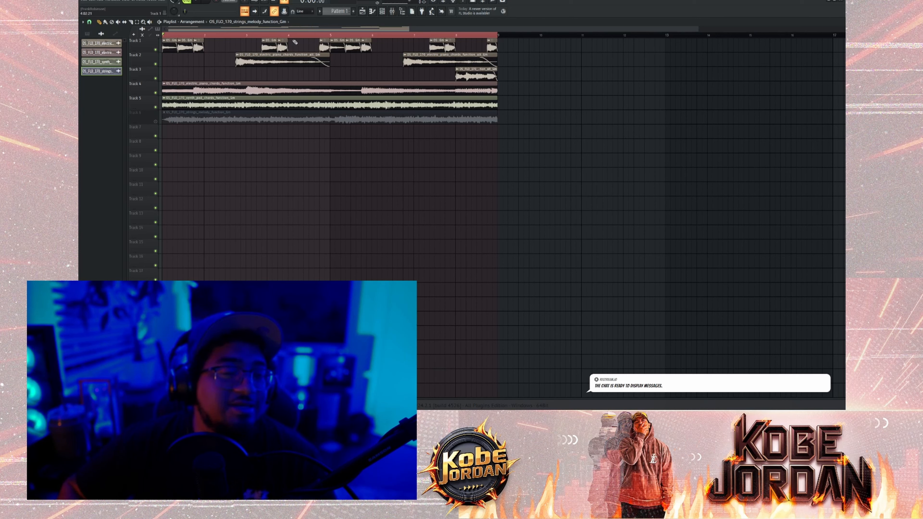
Step: Place Pattern 1 on Track 7 at bar 1 and extend its clip to the end of the eight-bar loop
click(88, 33)
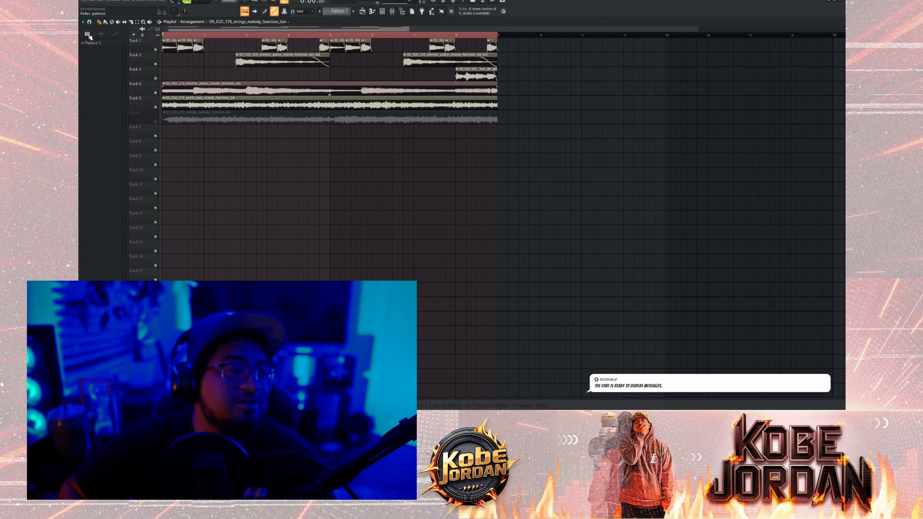
drag(90, 45, 177, 134)
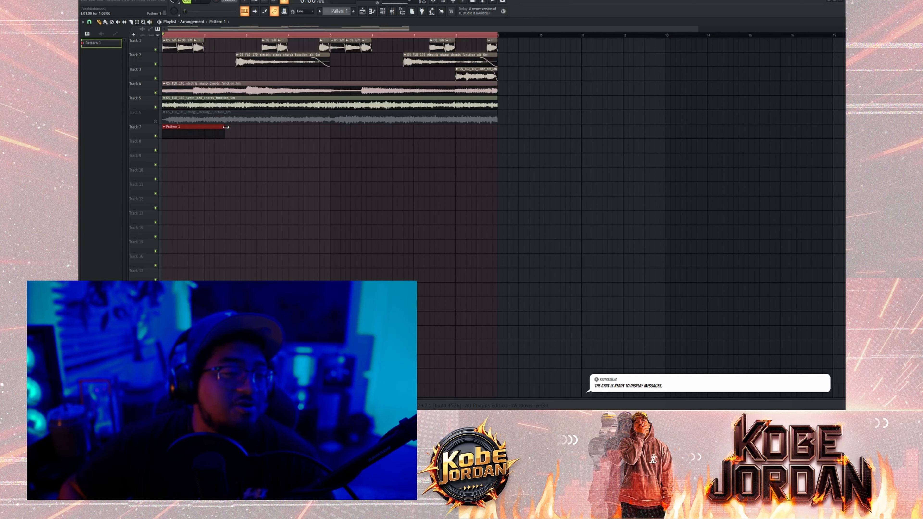
drag(226, 127, 497, 129)
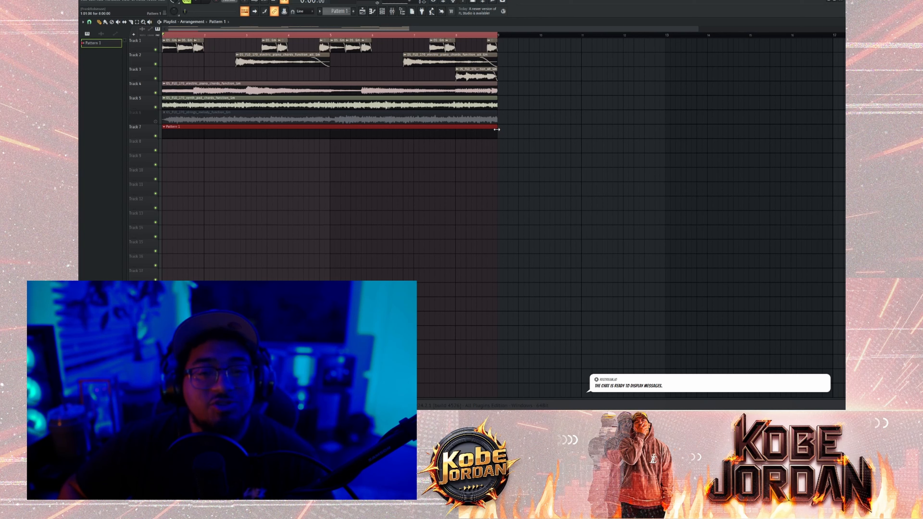
key(space)
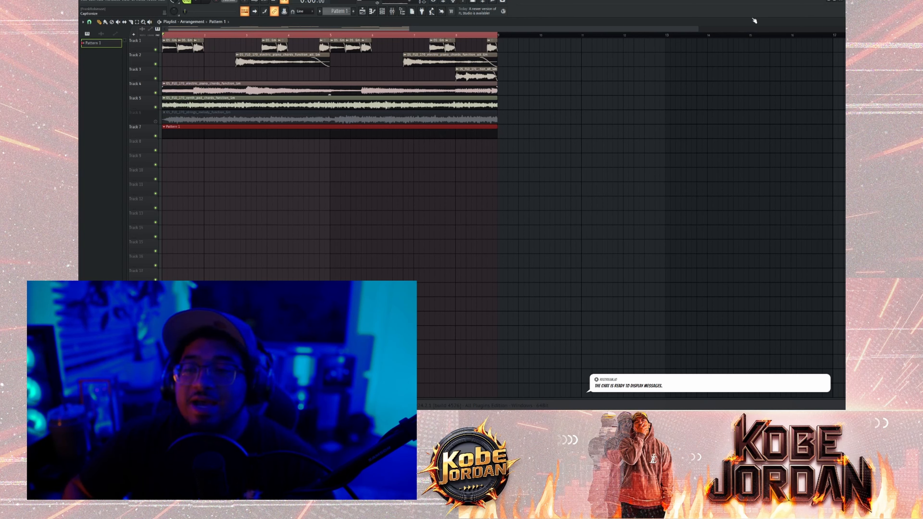
Step: Open Pattern 1's channel rack and load custom 808, kick, clap and closed hat samples in place of the stock drums
click(382, 11)
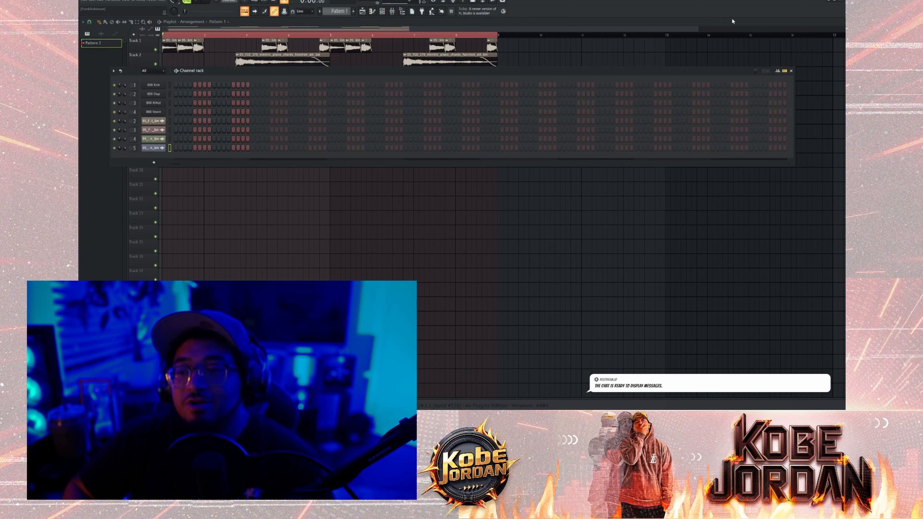
drag(522, 18, 462, 165)
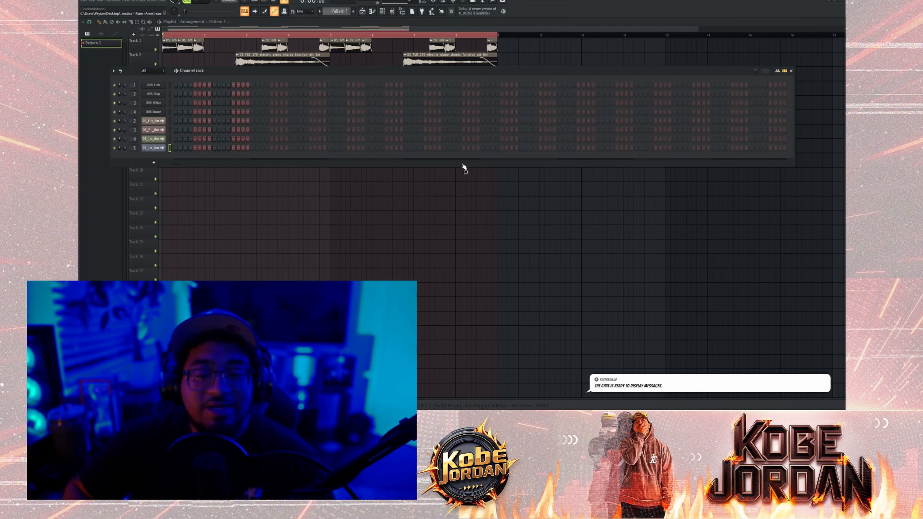
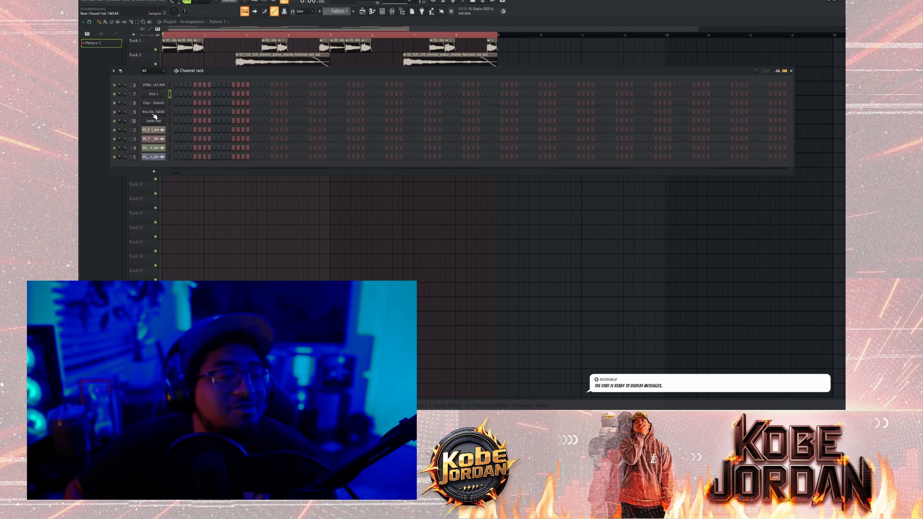
Step: Inspect the 808 channel's sampler settings, including its time-stretching mode
click(170, 85)
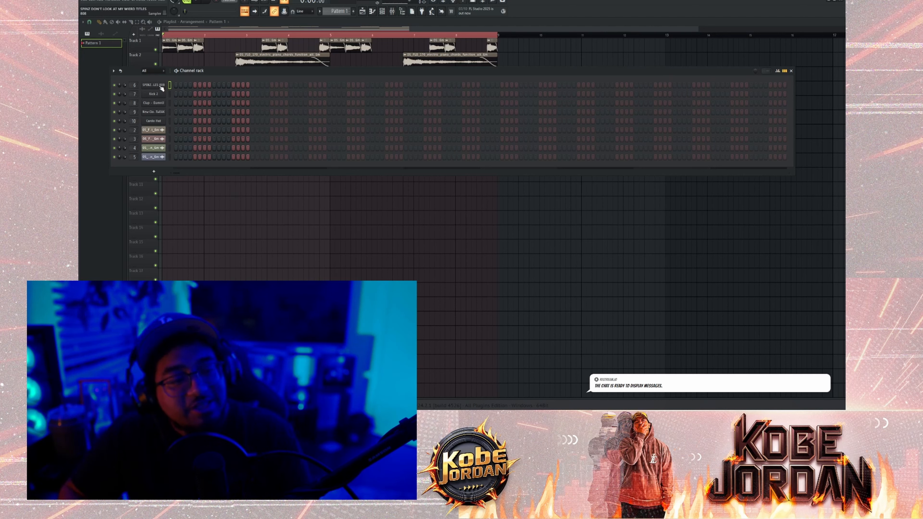
click(153, 85)
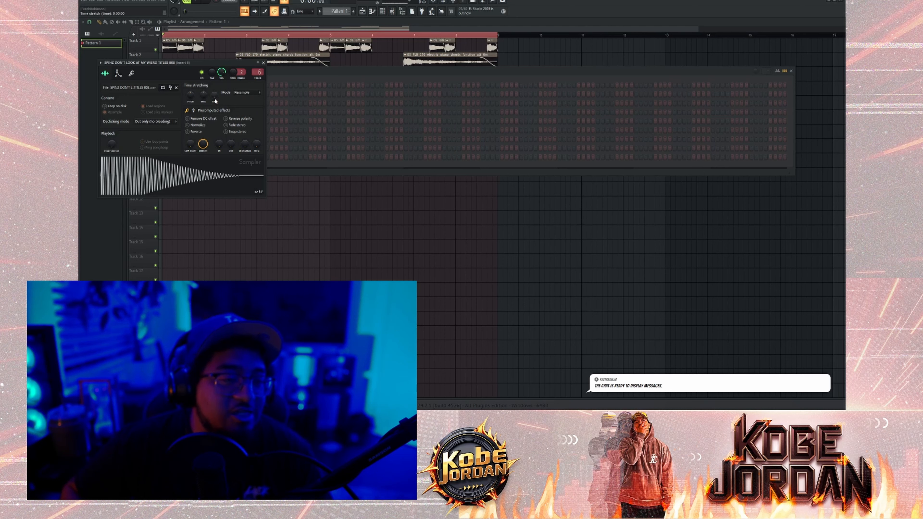
click(263, 63)
Step: Adjust the clap channel's time-stretch time in its sampler settings, keeping Use loop points enabled
click(148, 94)
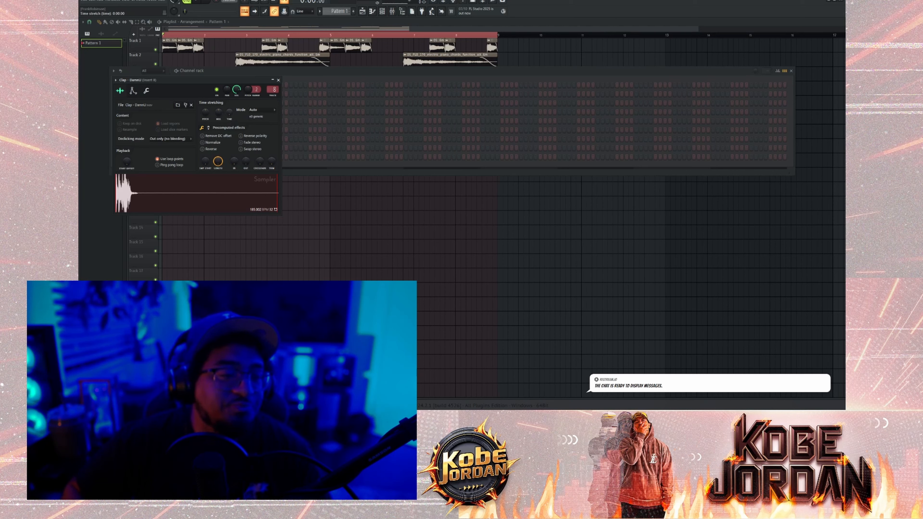
drag(230, 116, 229, 135)
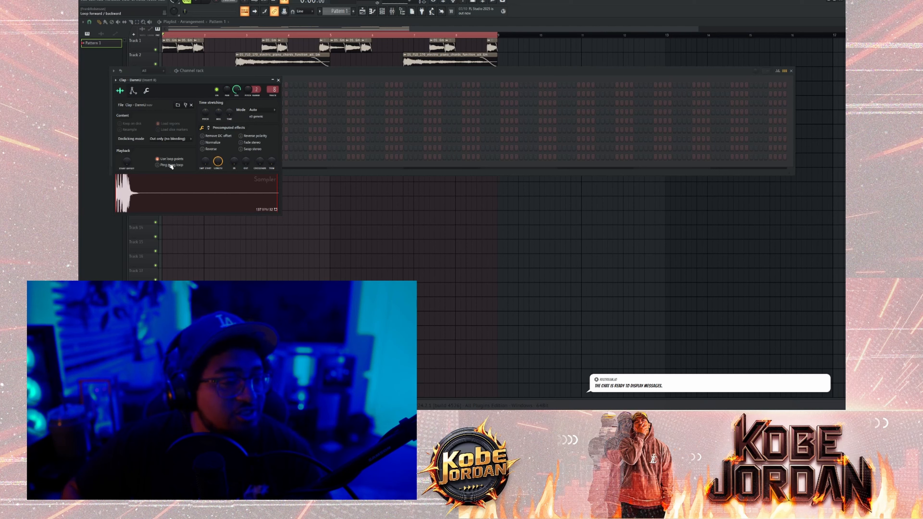
click(165, 160)
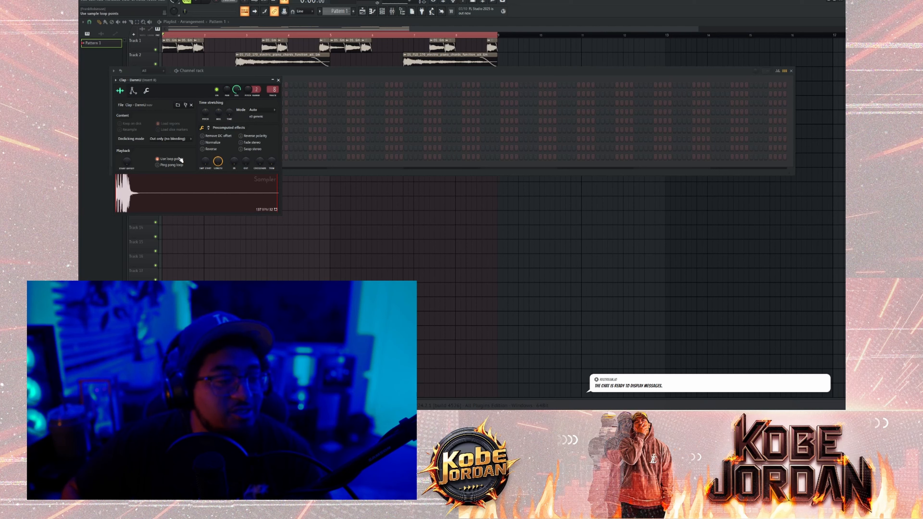
click(278, 80)
Step: Inspect the time-stretching settings of the two hat channels' samplers
click(155, 117)
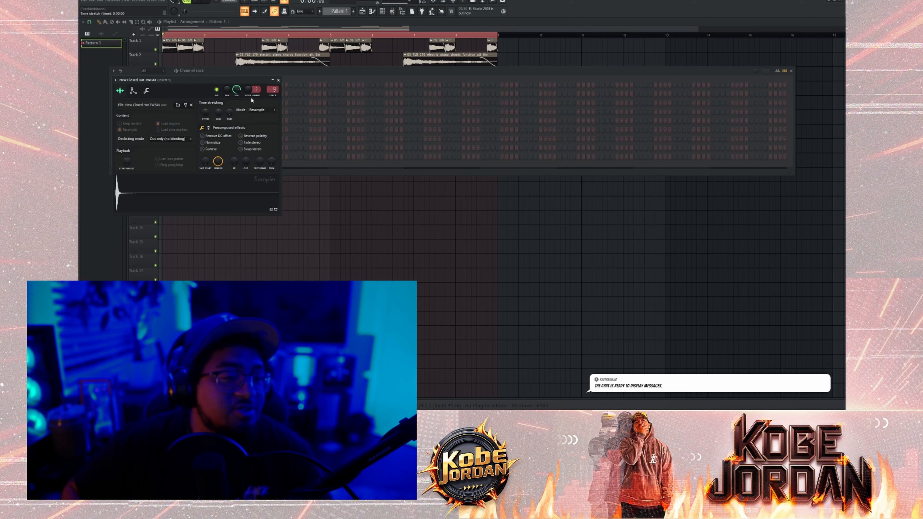
click(279, 81)
click(156, 122)
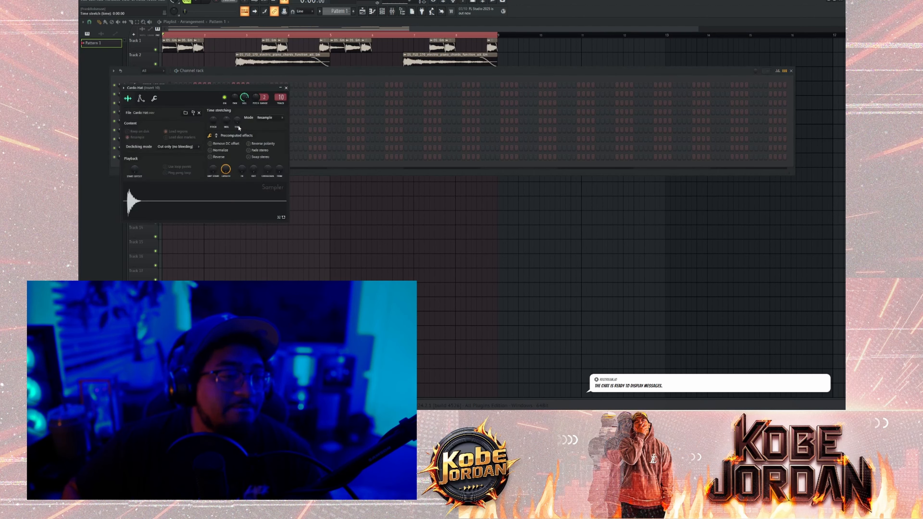
click(286, 87)
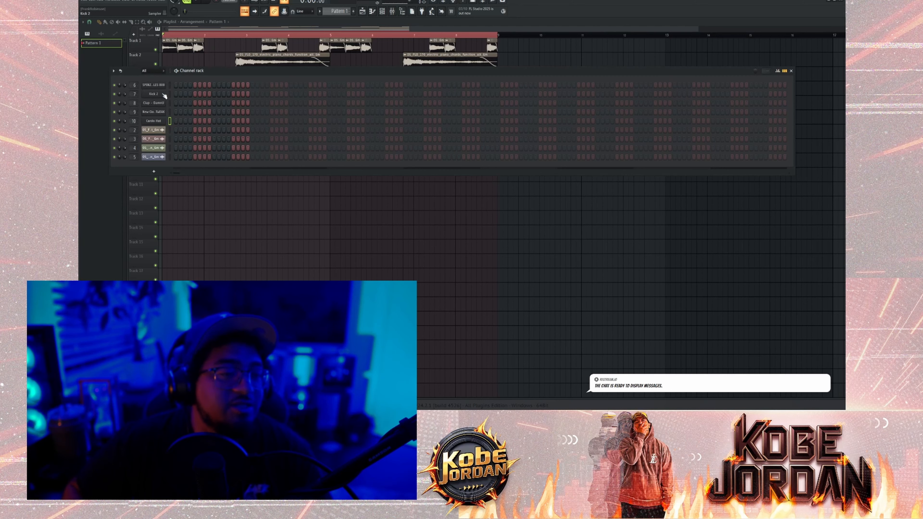
Step: In the clap's piano roll, place C5 notes on beat 3 of bars 1 to 4, plus an extra clap at the end of bar 4
click(169, 103)
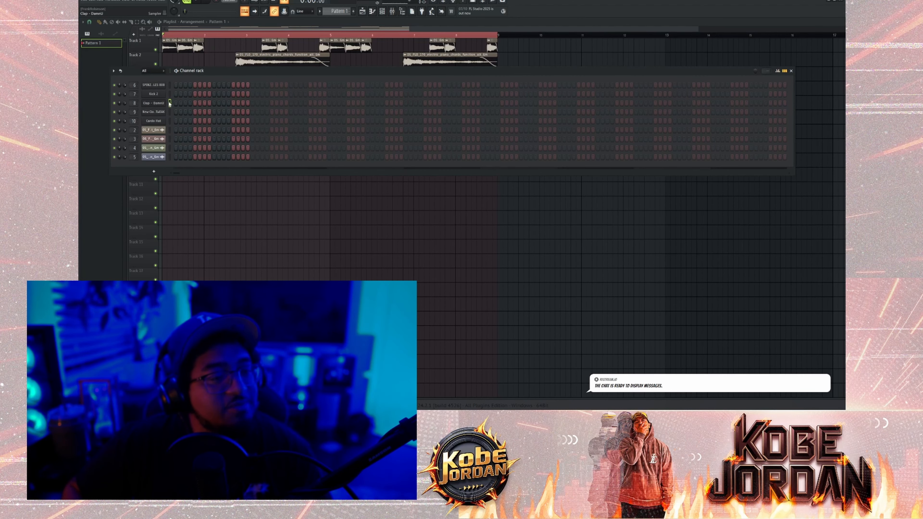
key(F7)
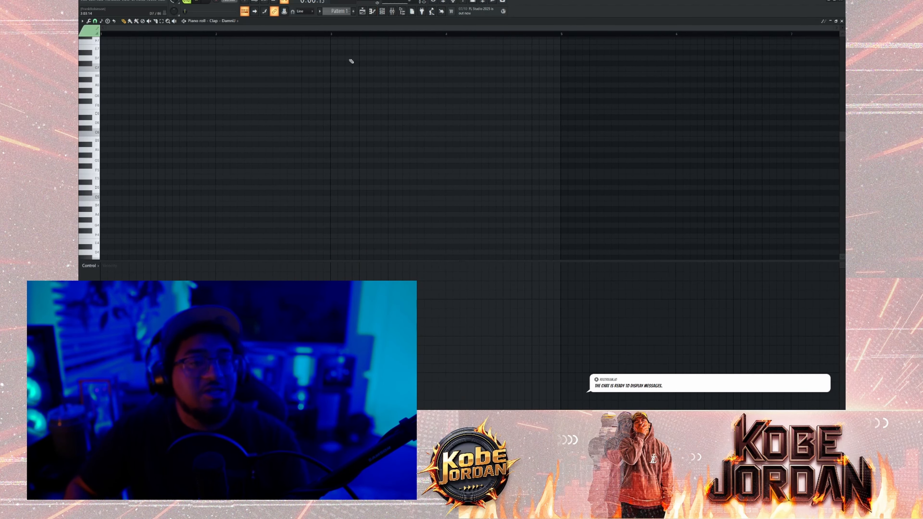
key(space)
scroll(335, 64, down, 3)
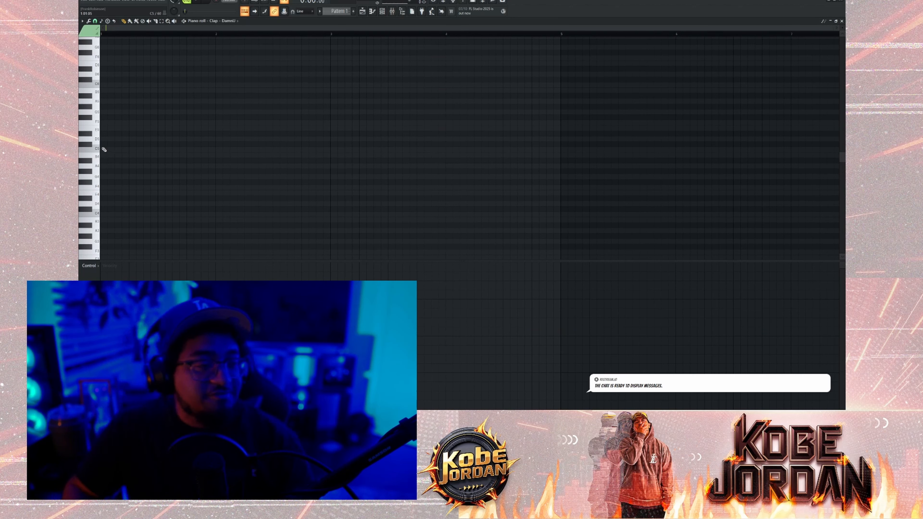
click(159, 150)
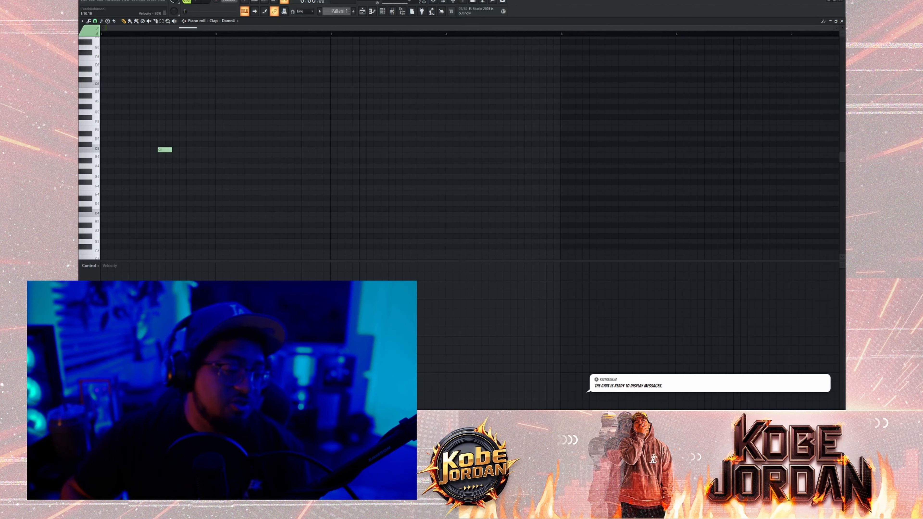
click(166, 263)
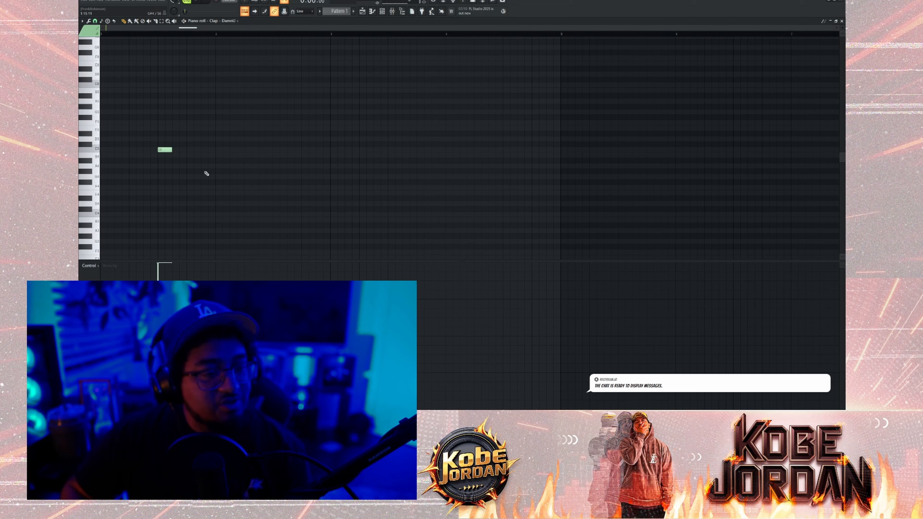
click(273, 150)
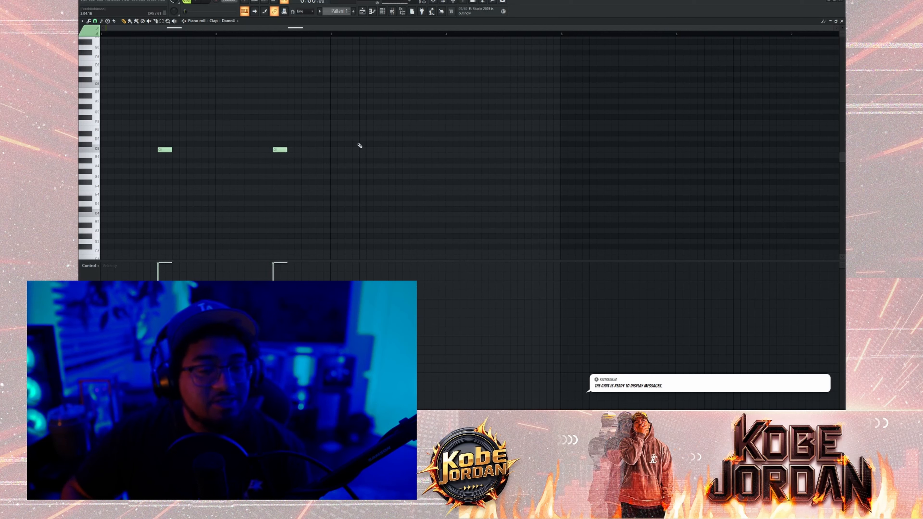
click(392, 150)
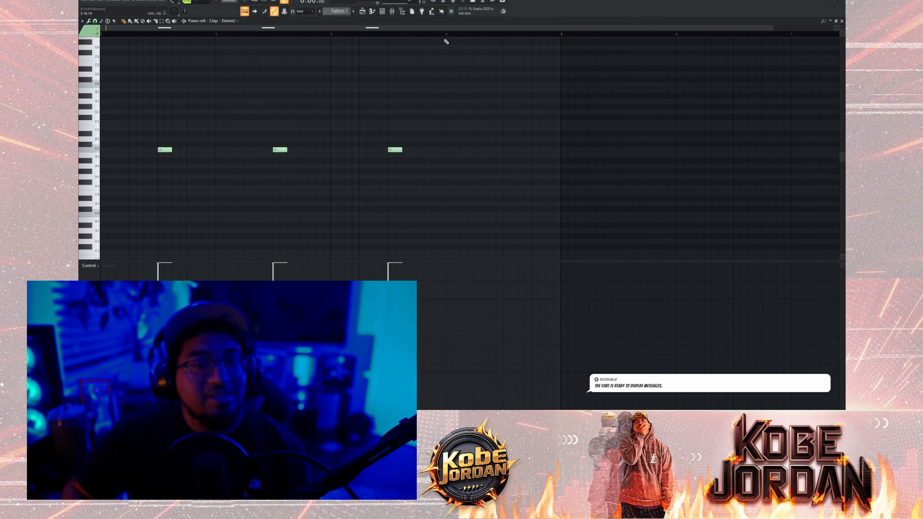
click(506, 150)
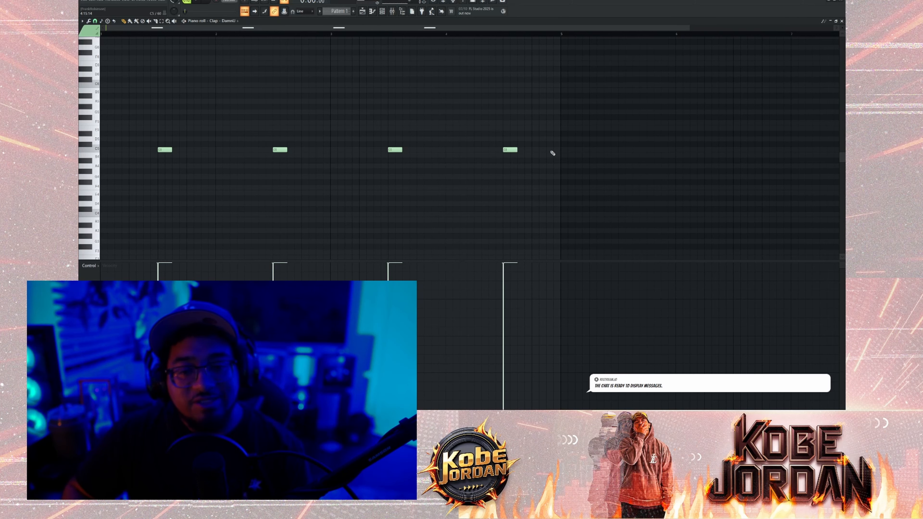
click(552, 151)
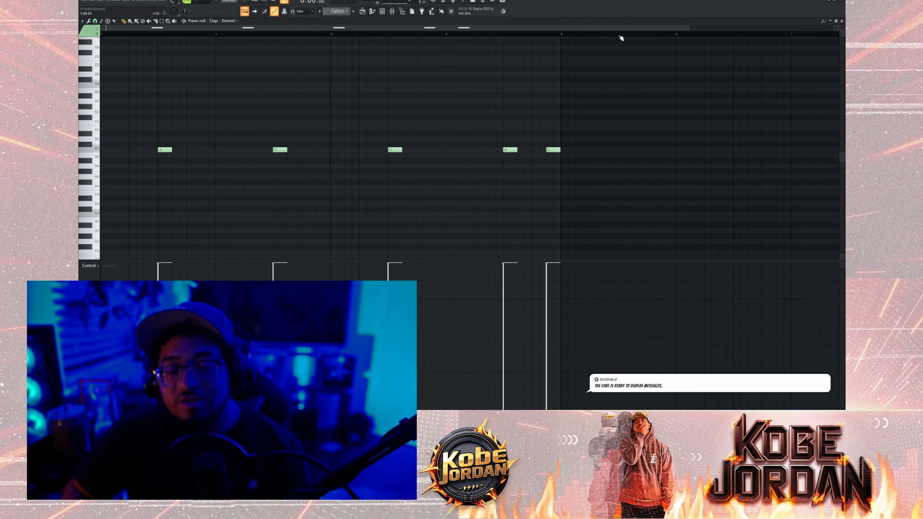
Step: Continue the claps on beat 3 of bars 5 to 8, adding two extra C5 hits late in bar 8
scroll(620, 36, down, 2)
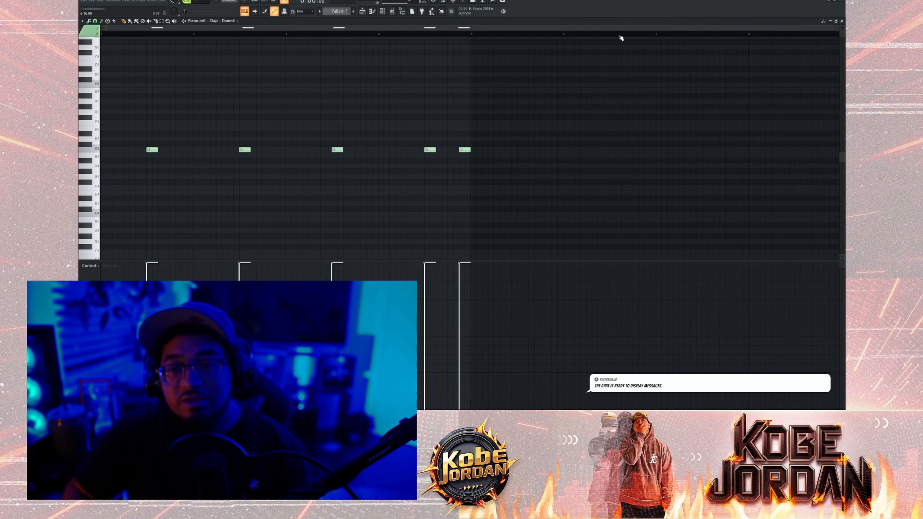
click(519, 151)
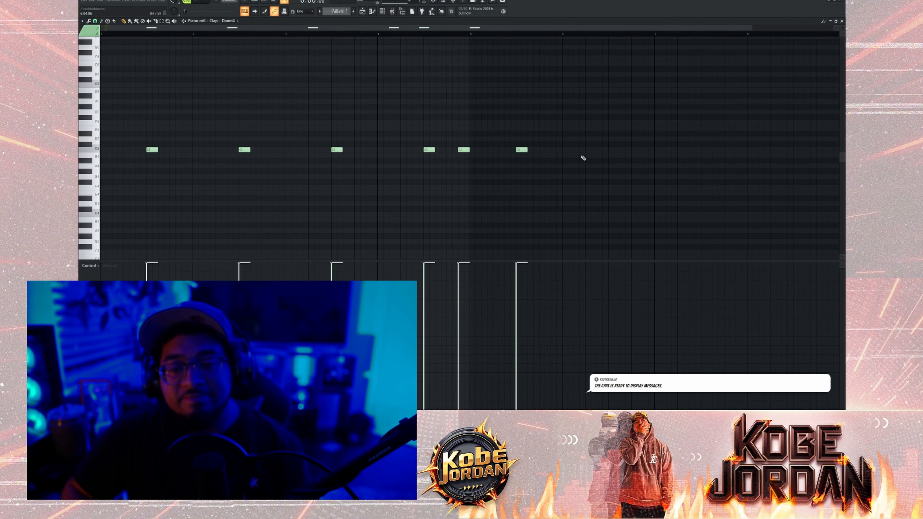
click(610, 151)
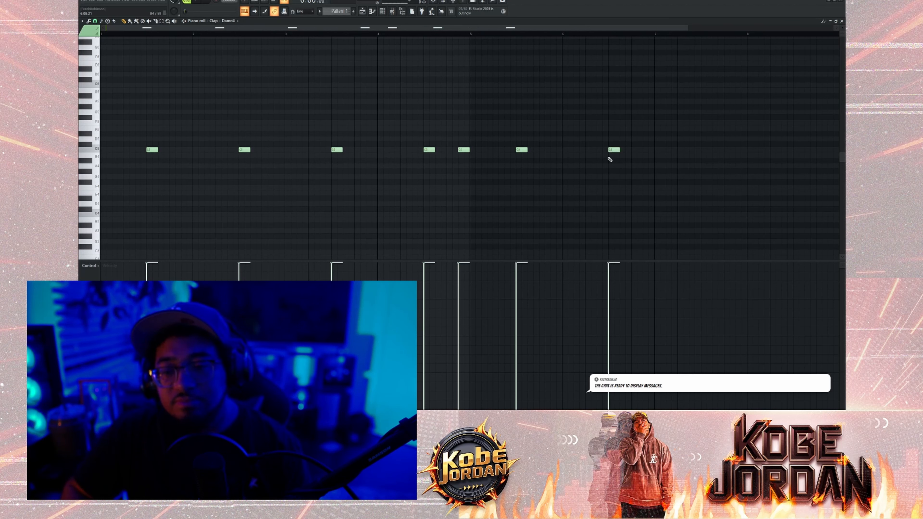
click(700, 150)
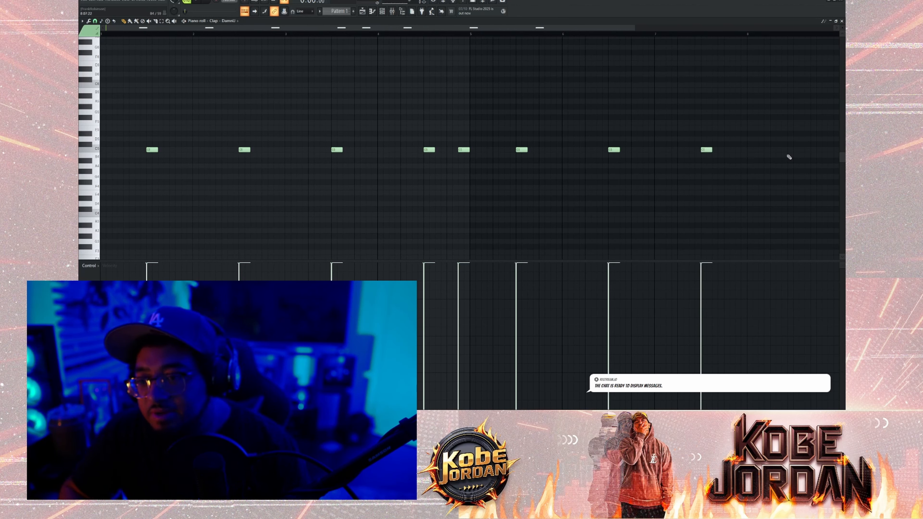
click(794, 149)
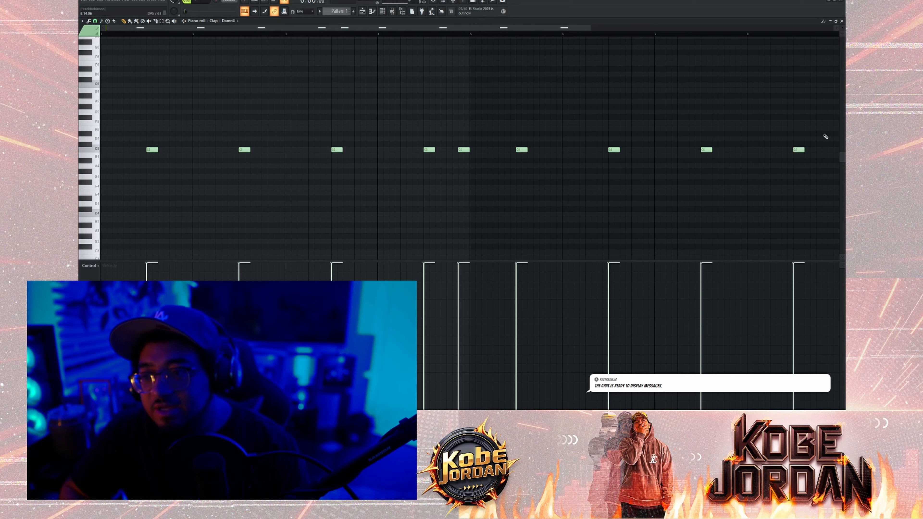
click(815, 151)
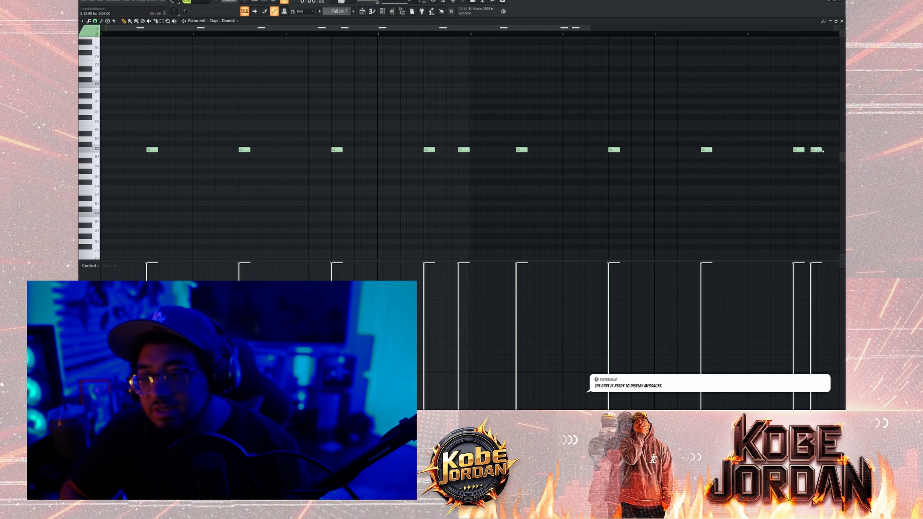
click(830, 151)
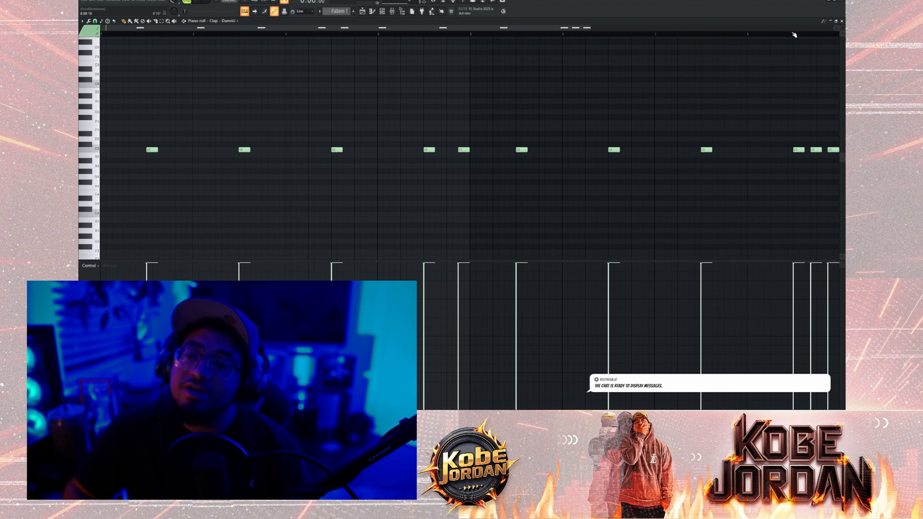
scroll(794, 35, down, 1)
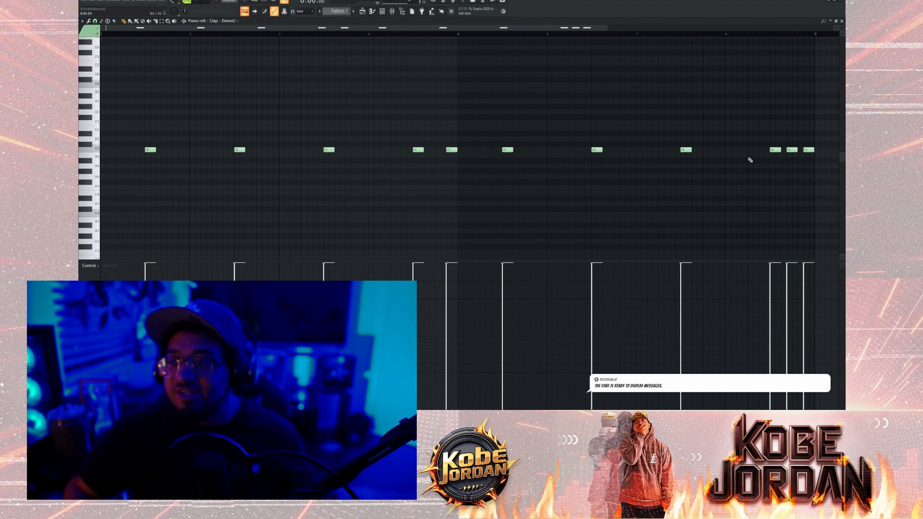
Step: Lower the clap's volume on mixer Insert 8 while the loop plays, and stop playback
click(374, 13)
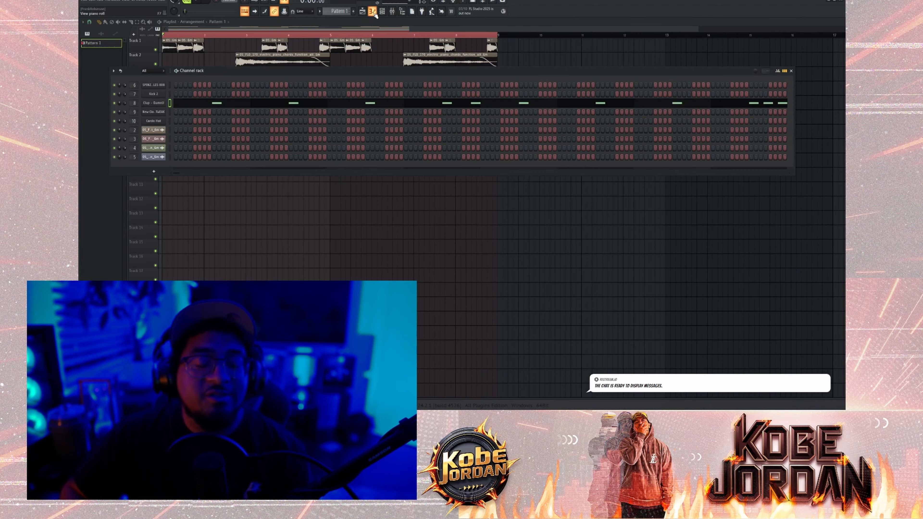
click(392, 12)
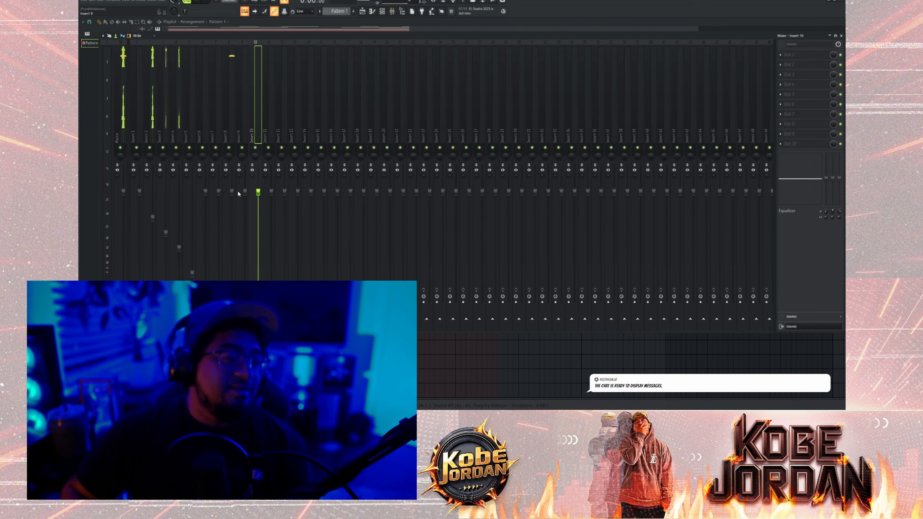
drag(234, 194, 232, 227)
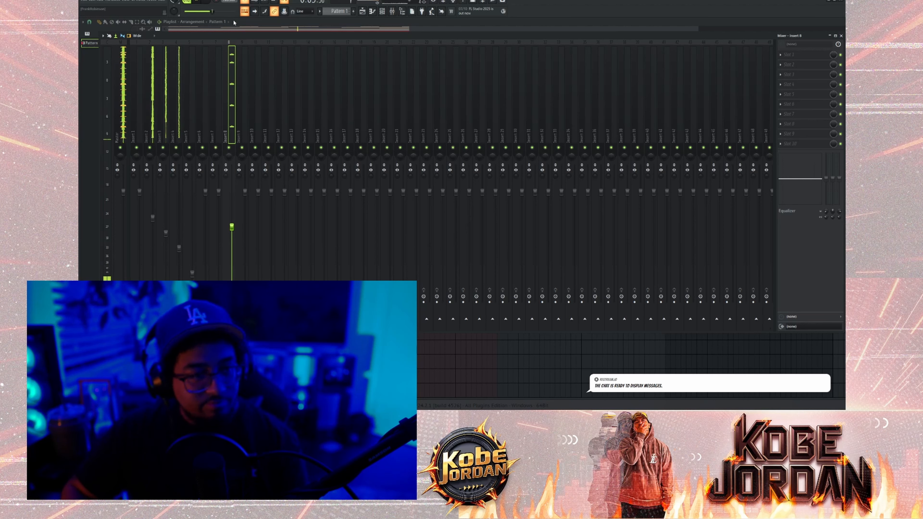
key(space)
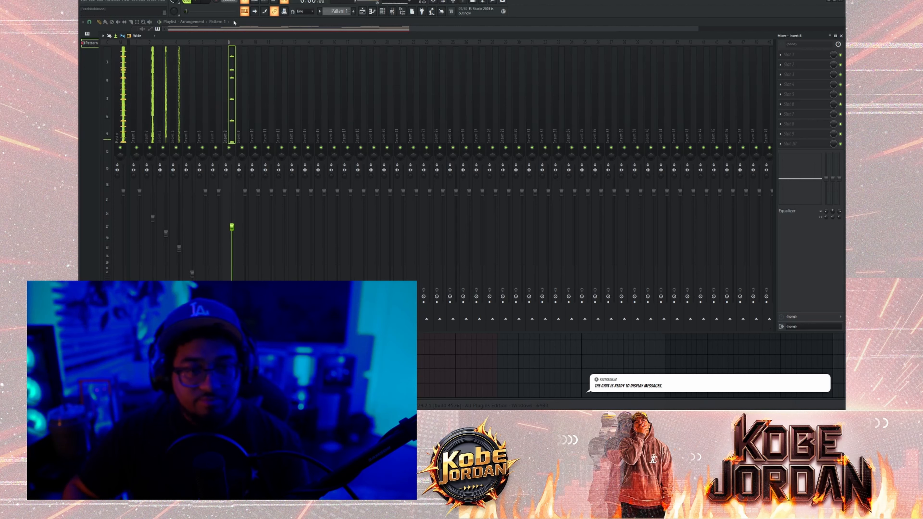
Step: Audition the 808 sample from its sampler settings
click(383, 13)
click(153, 86)
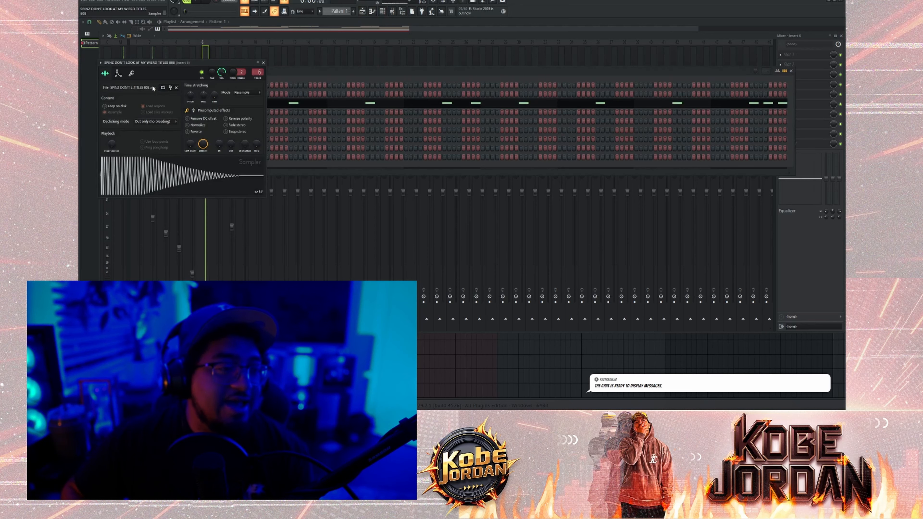
click(124, 178)
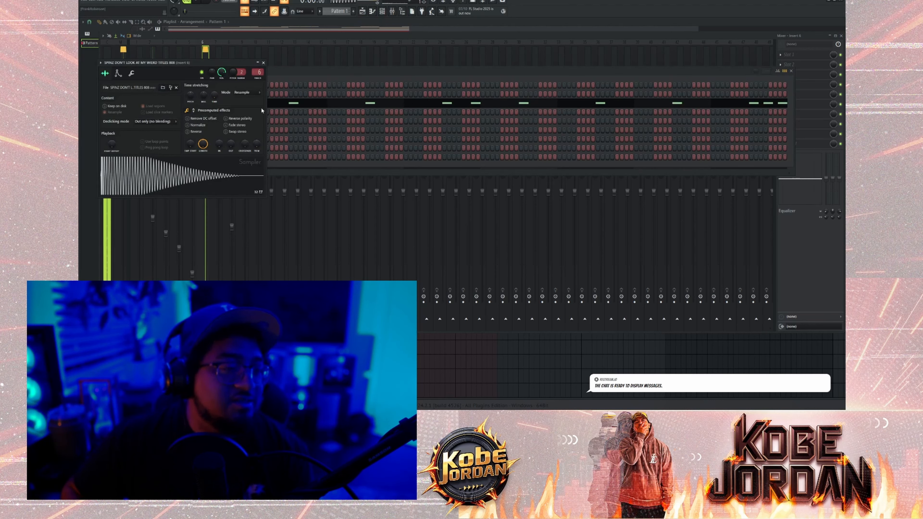
click(263, 63)
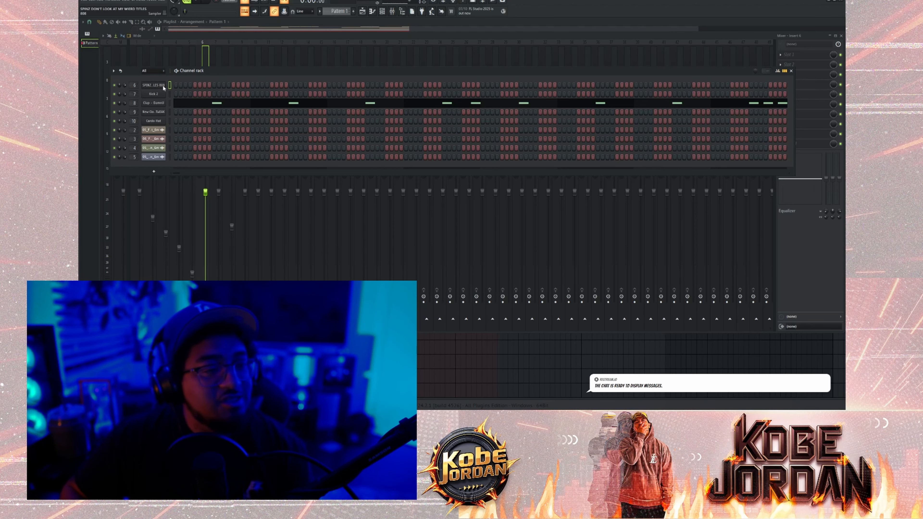
Step: Place a C5 note at the start of bar 1 in the 808's piano roll and lower its volume on mixer Insert 6
key(F7)
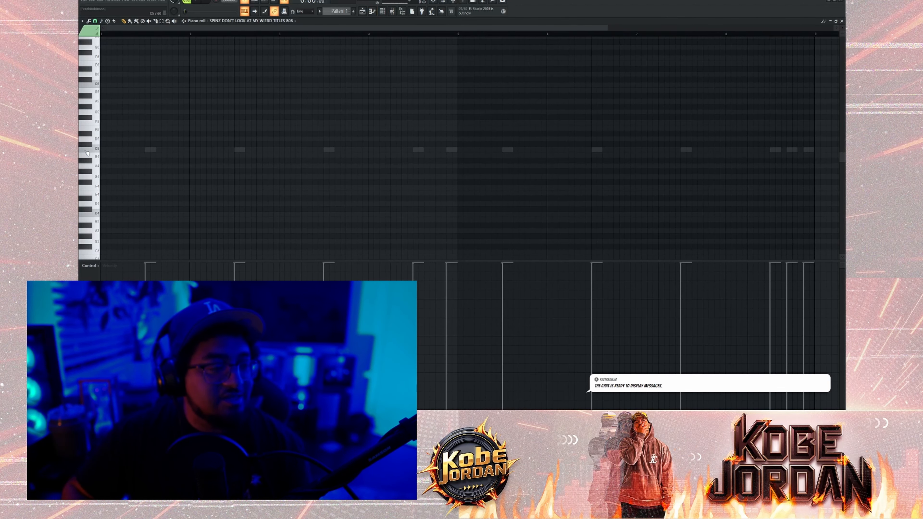
key(space)
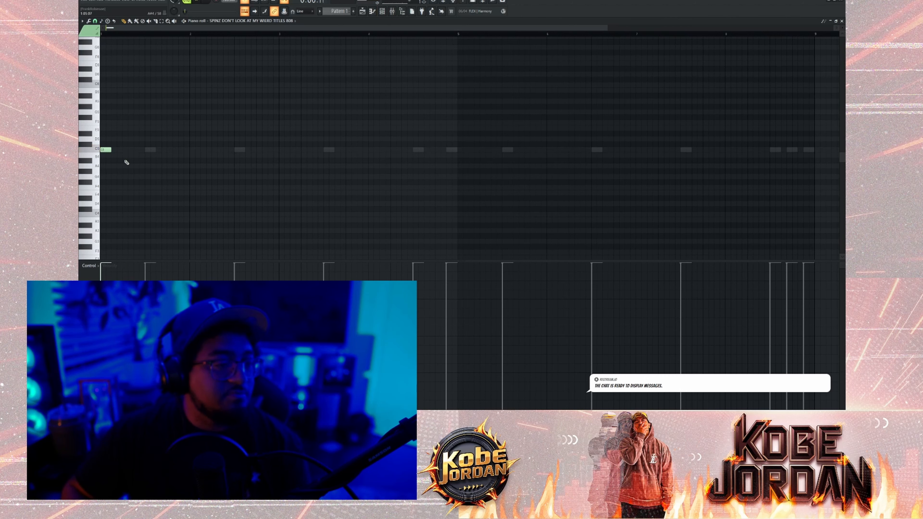
click(391, 11)
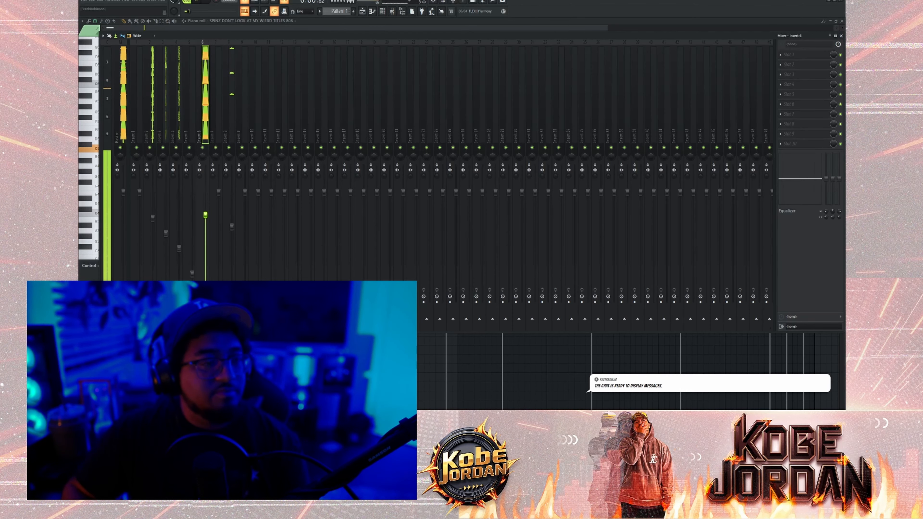
click(392, 11)
key(space)
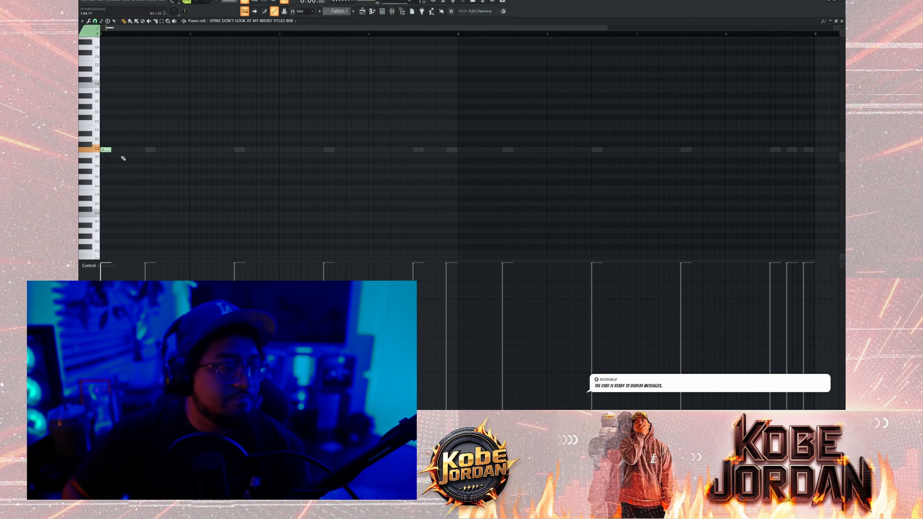
Step: Add C5 808 notes on steps 7 and 13 of bar 1, auditioning the loop between placements
key(space)
key(space)
key(space)
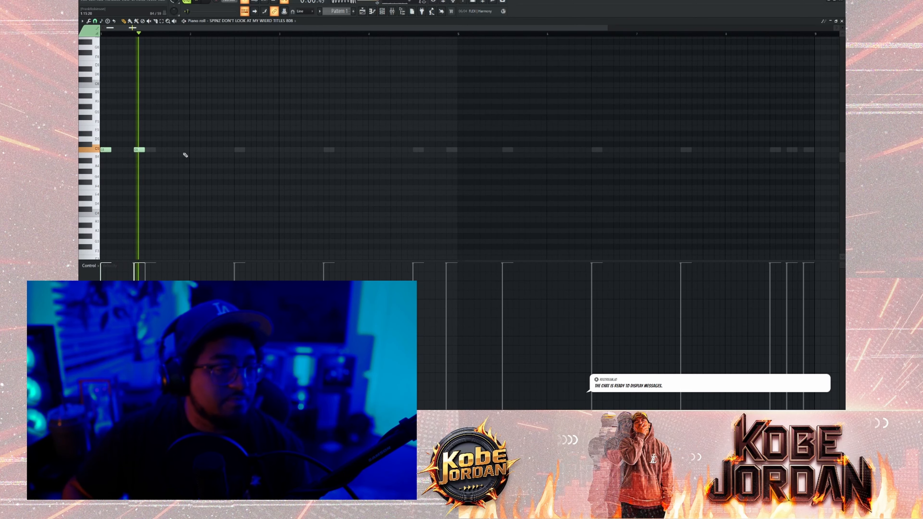
key(space)
key(space)
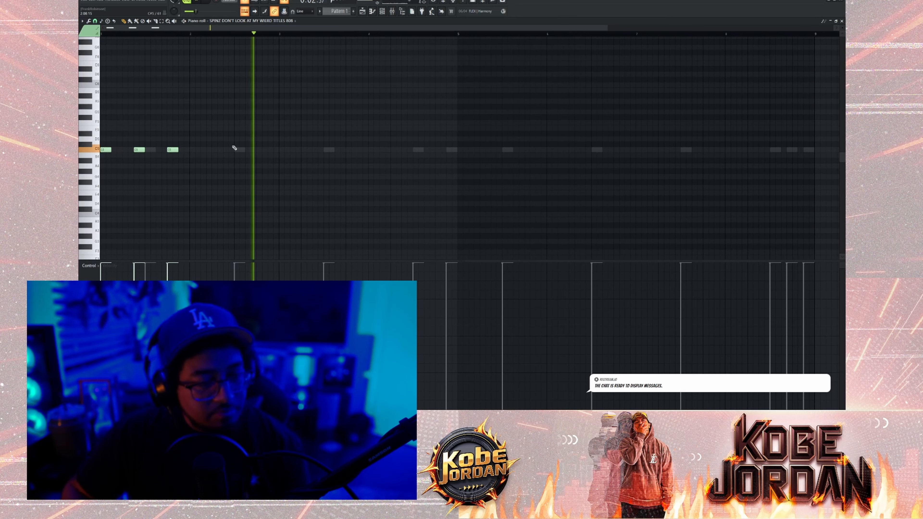
Step: Try C5 808 hits on step 13 and step 7 of bar 2, auditioning each placement
key(space)
key(space)
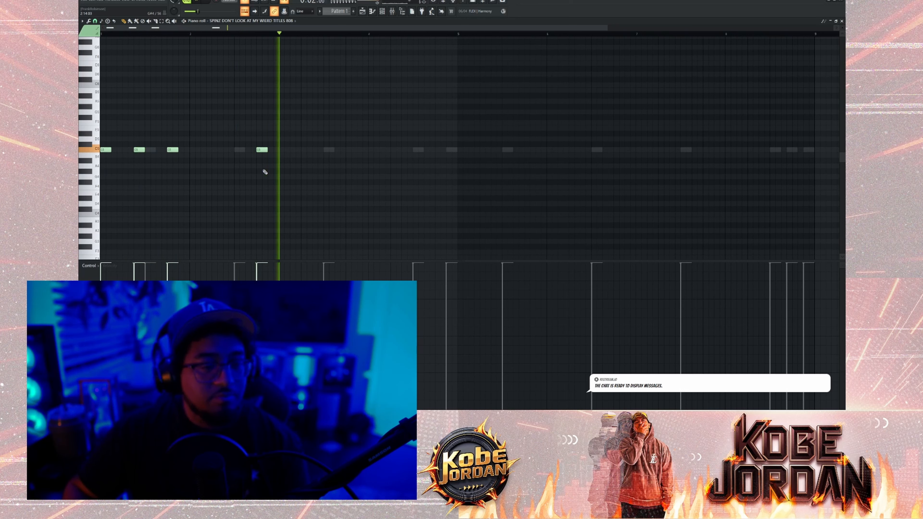
key(space)
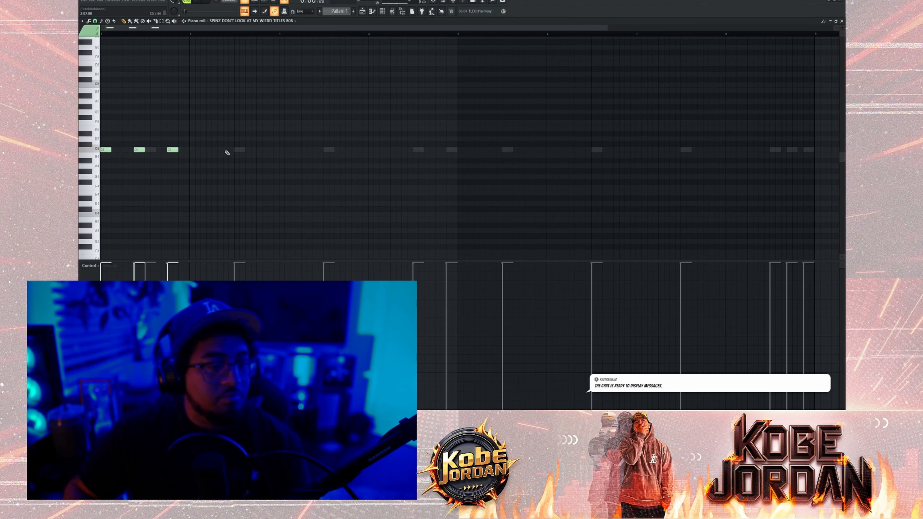
click(226, 152)
key(space)
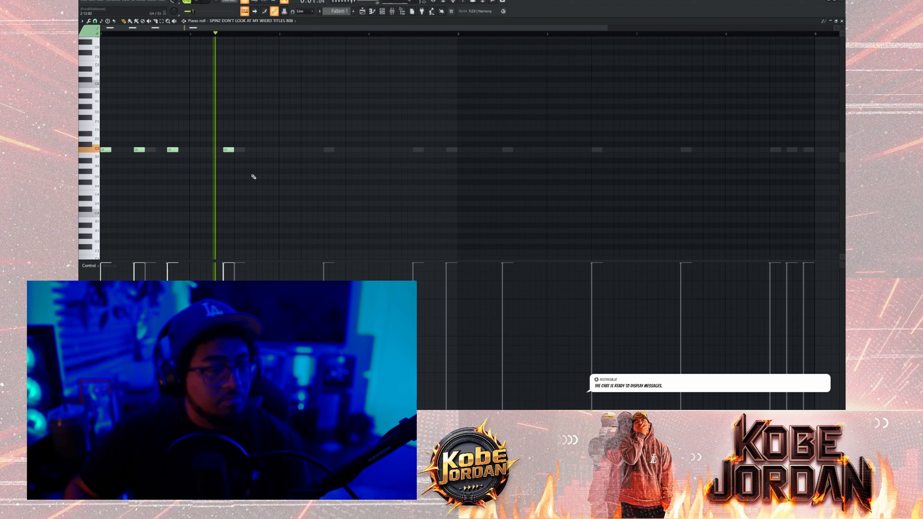
key(space)
drag(229, 150, 235, 150)
key(space)
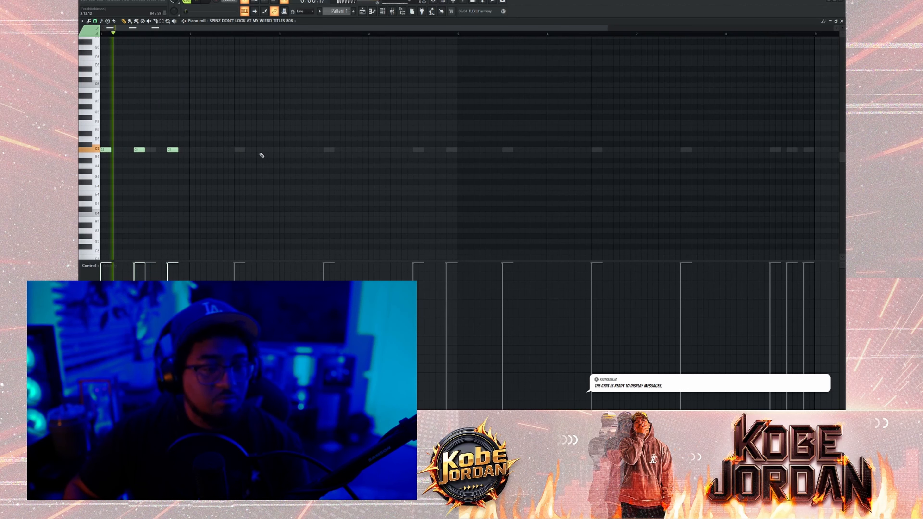
key(space)
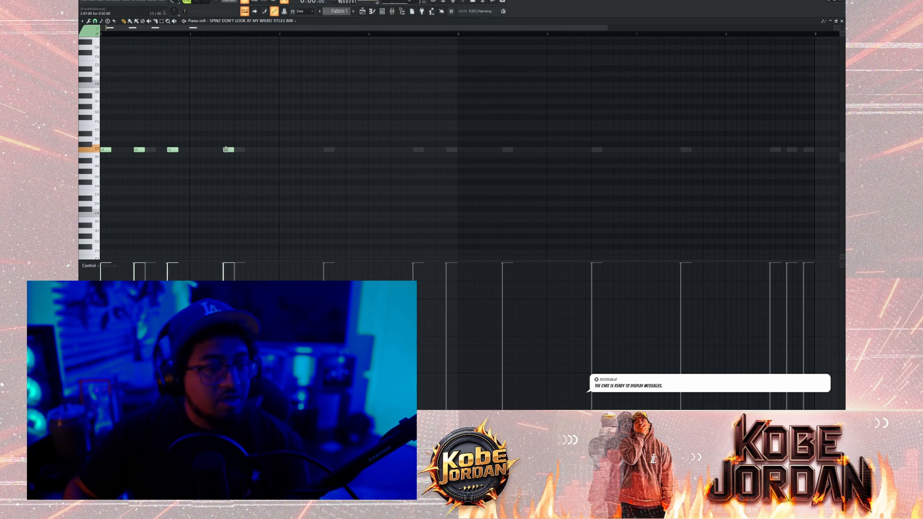
Step: Try a second 808 hit on step 13 of bar 2 during playback, and remove it
click(260, 151)
key(space)
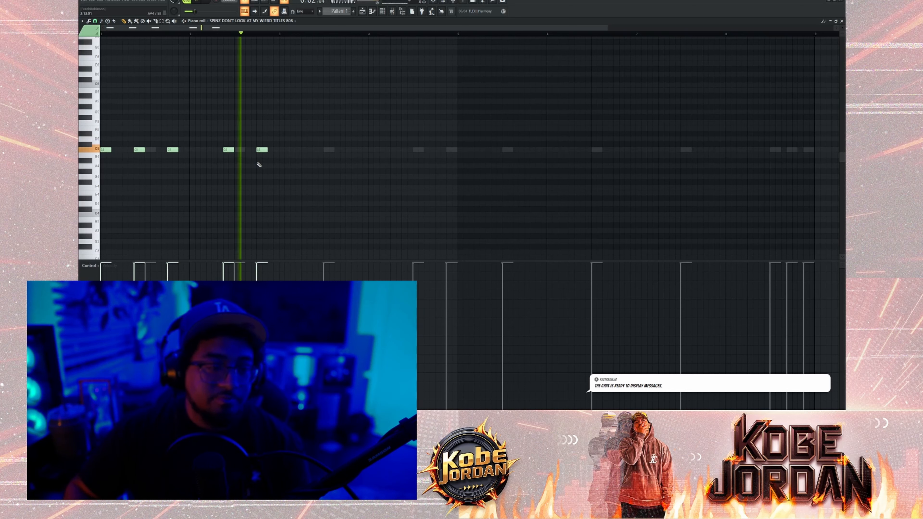
key(space)
right_click(259, 150)
key(space)
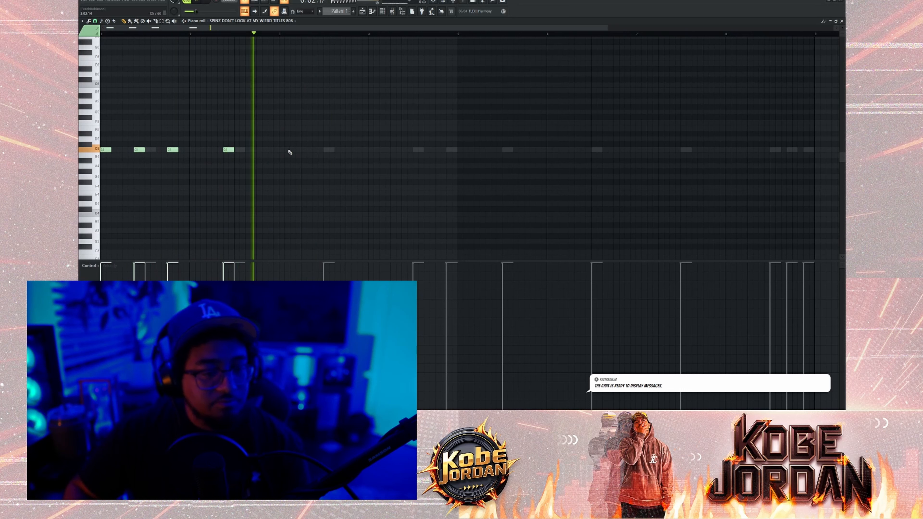
Step: Place a C5 808 note at the start of bar 3 and shift it back by ear to step 13 of bar 2
key(space)
key(space)
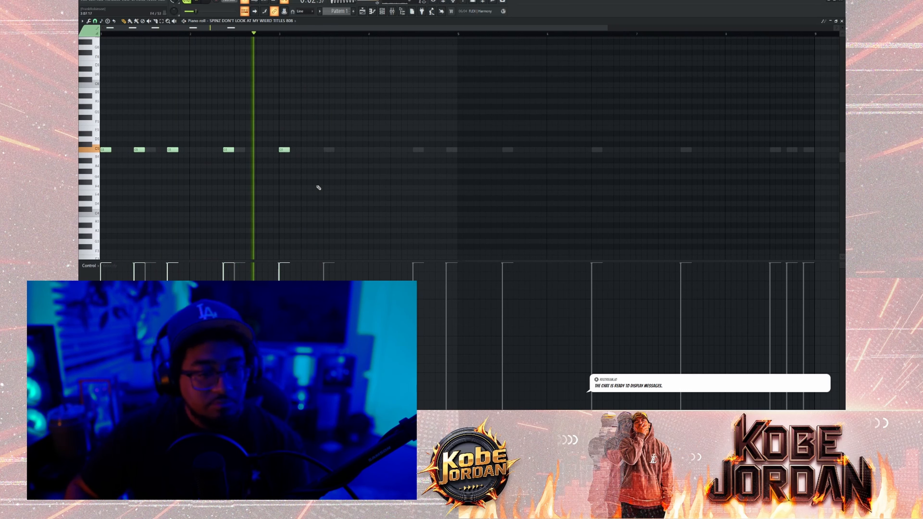
key(space)
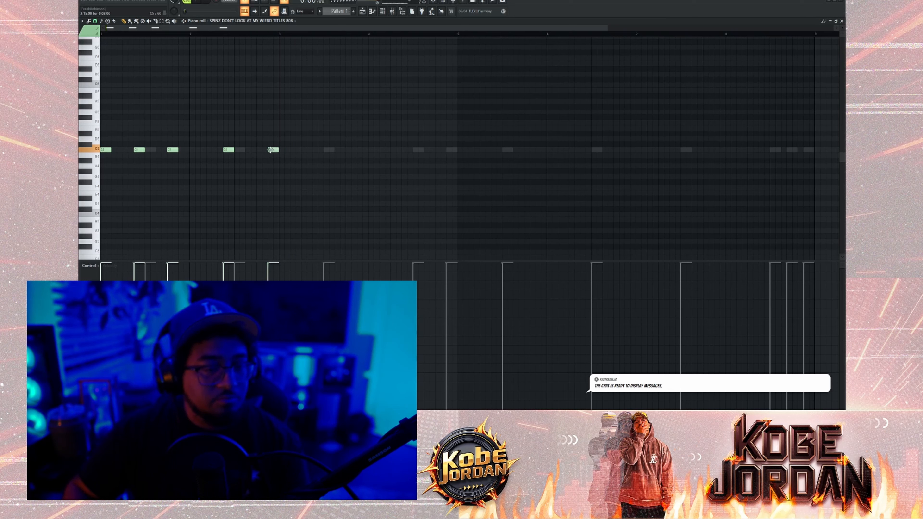
key(space)
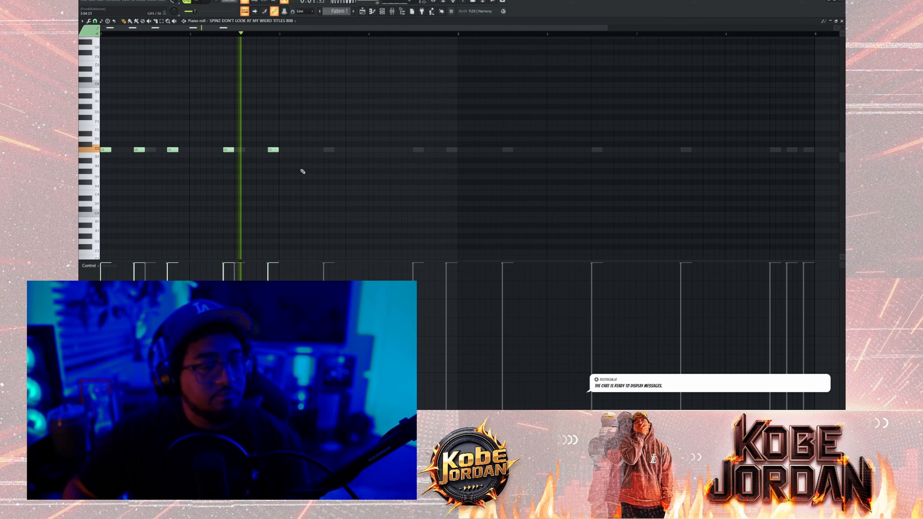
key(space)
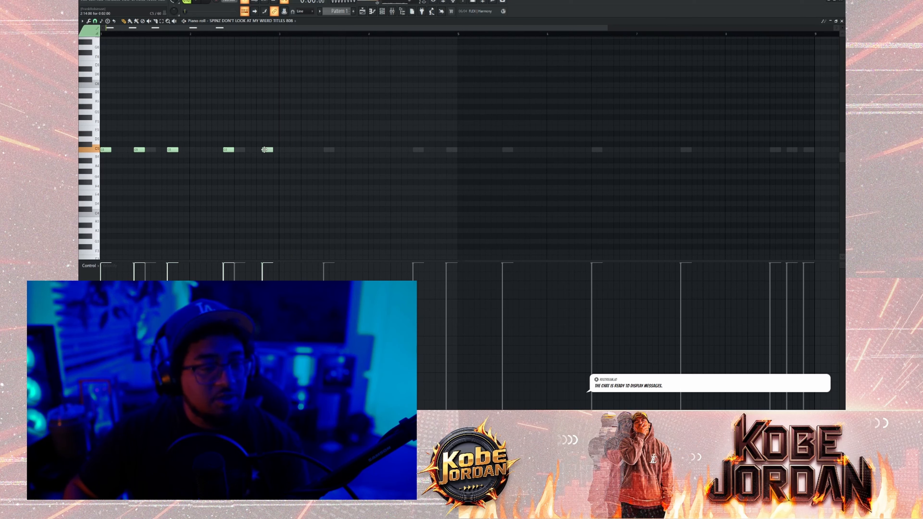
key(space)
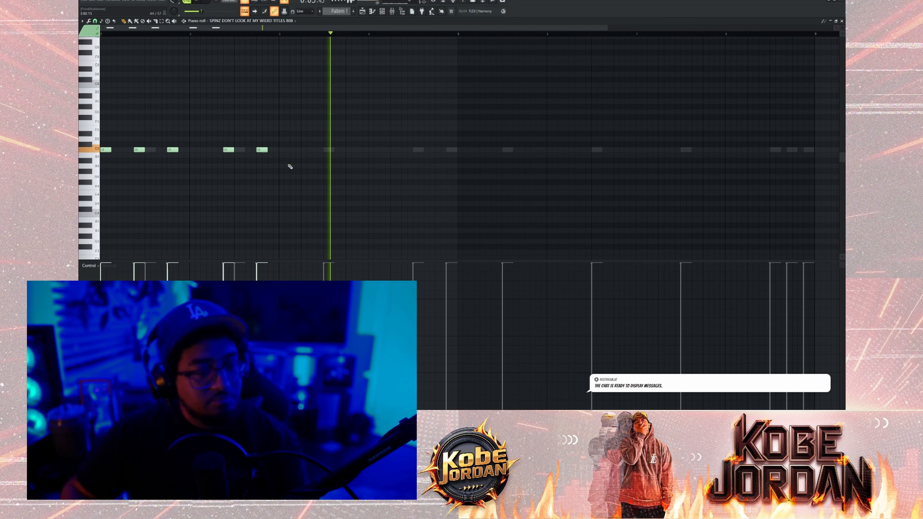
key(space)
key(space)
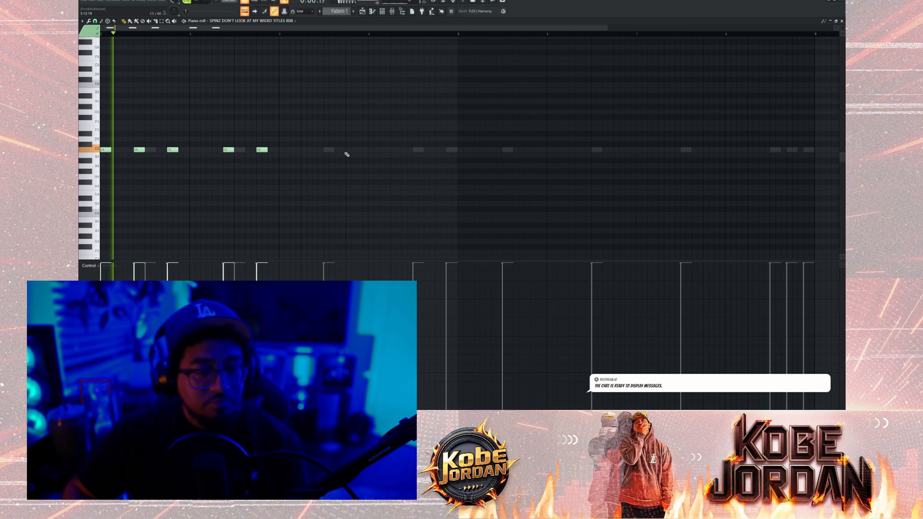
Step: Add C5 808 notes on step 13 of bar 3 and on steps 5 and 11 of bar 4
click(347, 150)
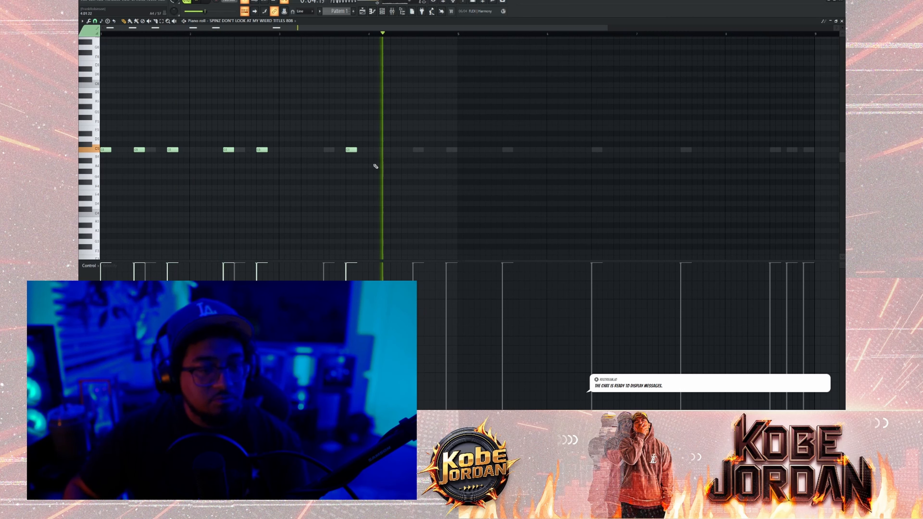
key(space)
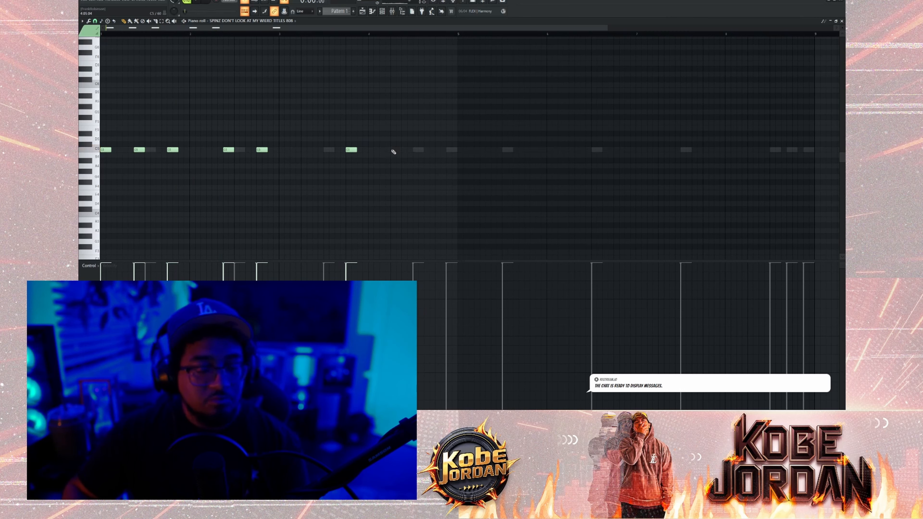
drag(433, 151, 426, 150)
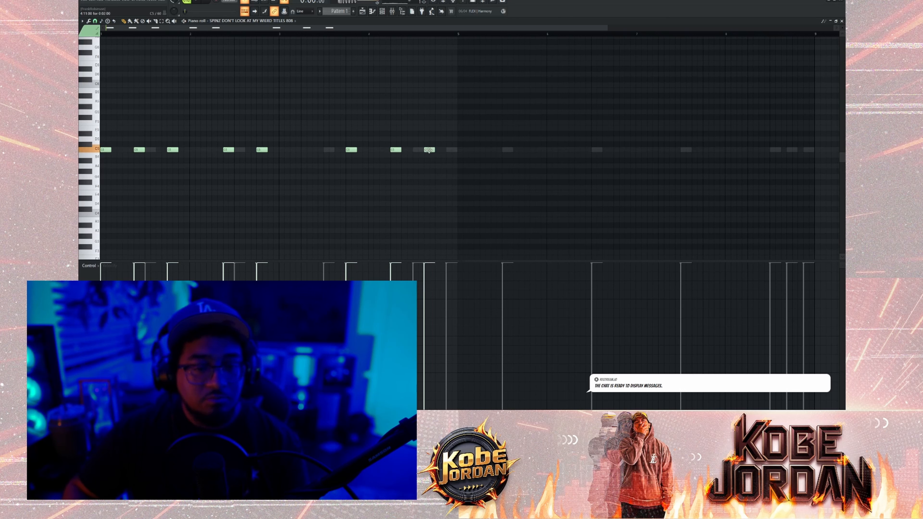
key(space)
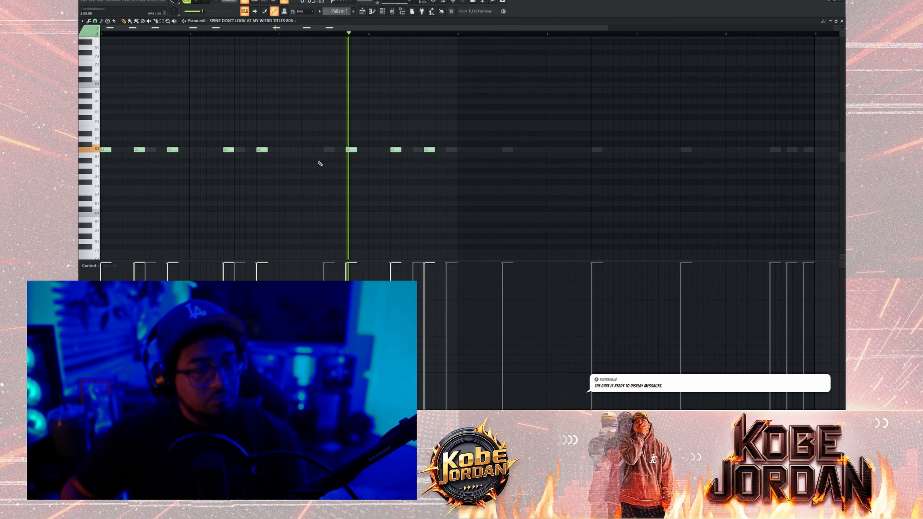
Step: Delete the 808 note on step 7 of bar 2 and add a C5 note on step 7 of bar 4
key(space)
key(space)
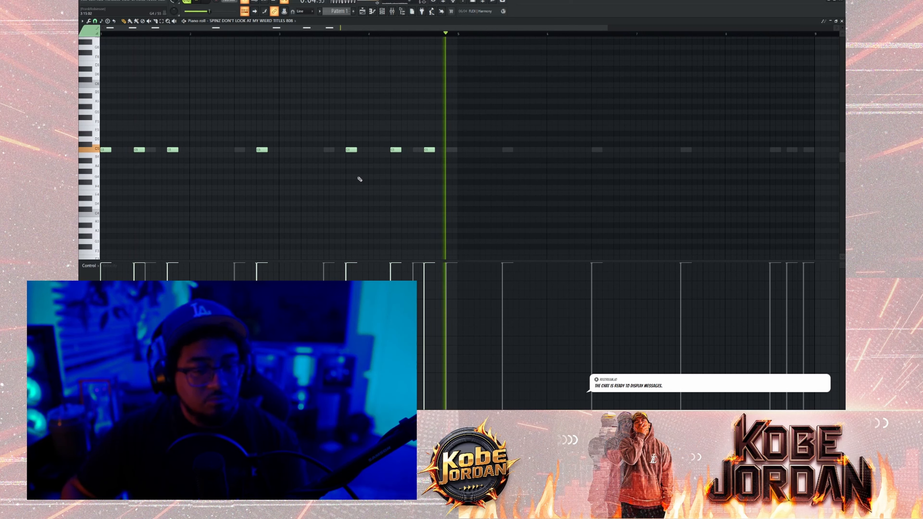
key(space)
click(405, 150)
key(space)
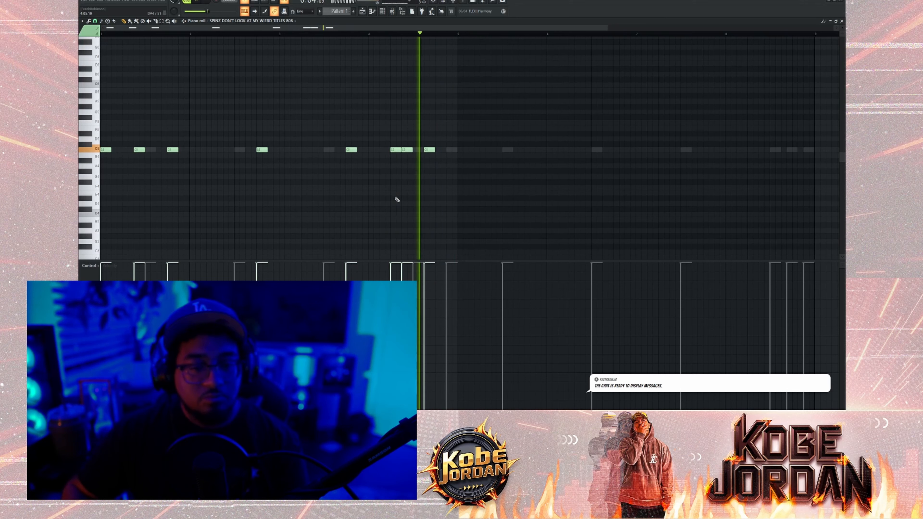
Step: Move the last 808 note in bar 4 to step 13 and play back the four-bar pattern
key(space)
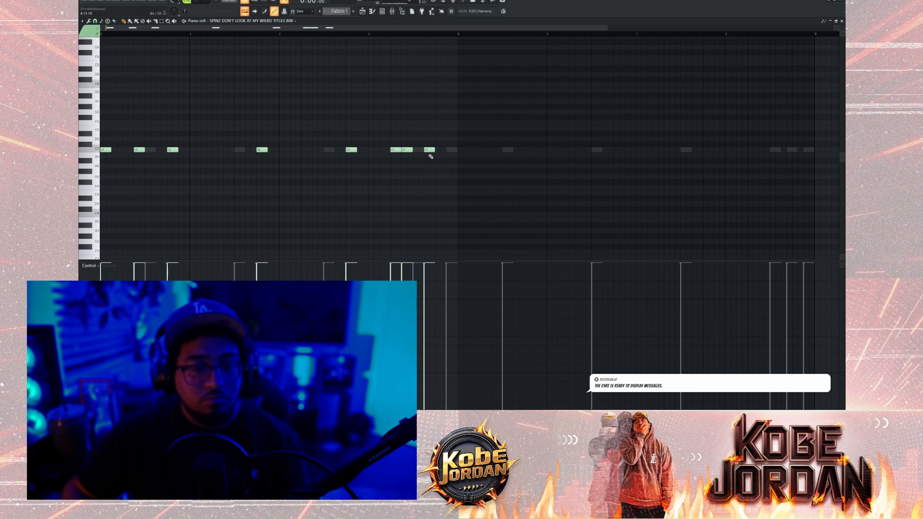
key(space)
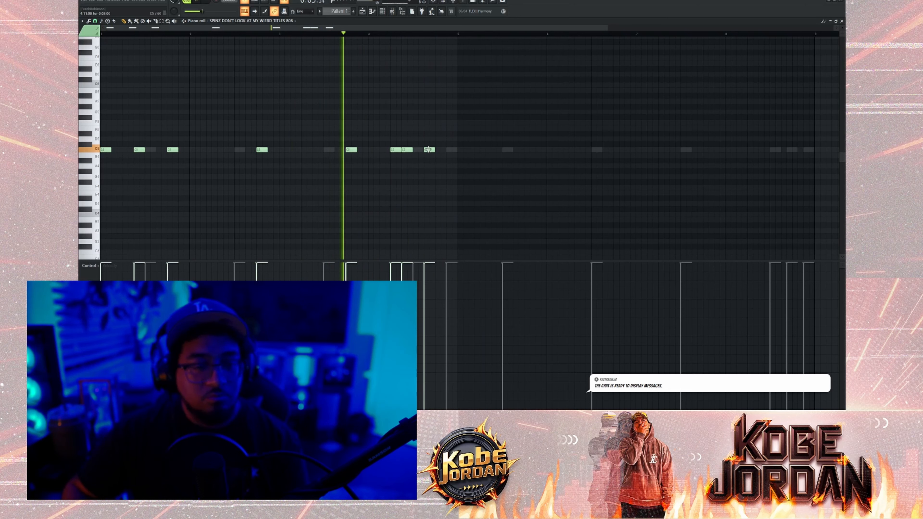
drag(428, 150, 440, 151)
key(space)
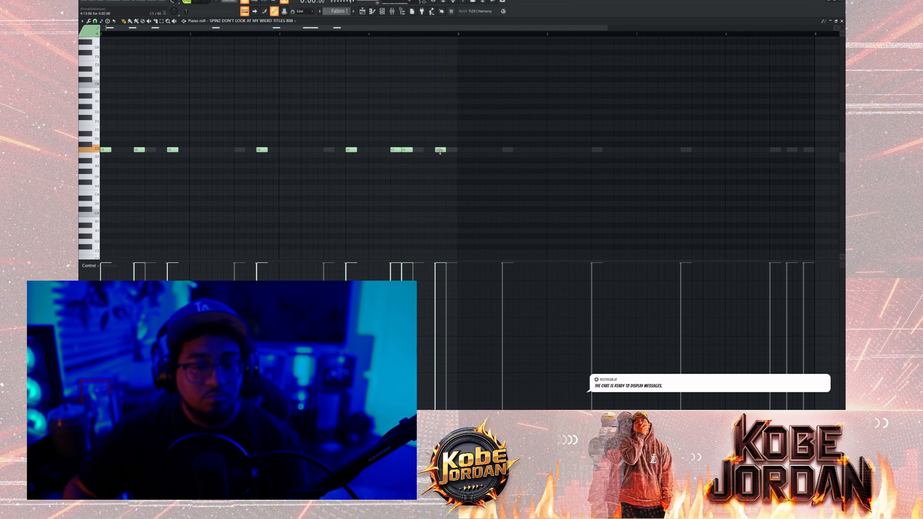
key(space)
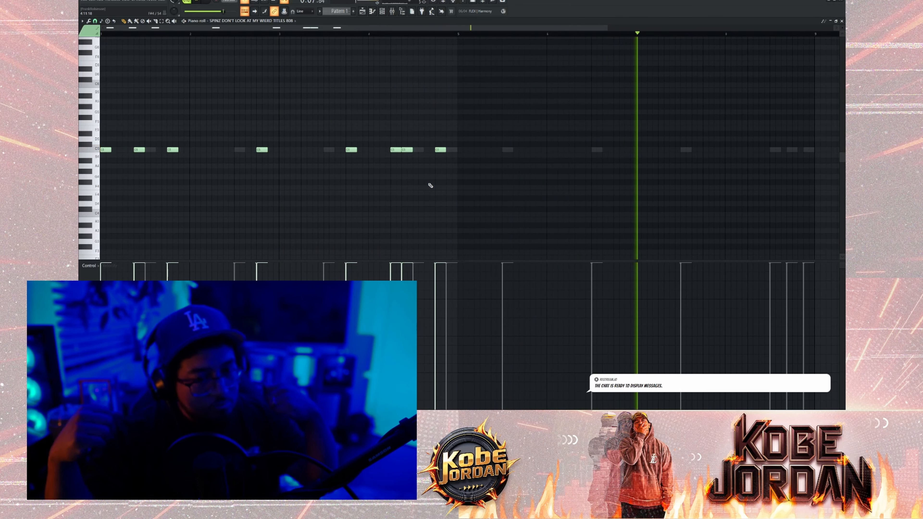
key(space)
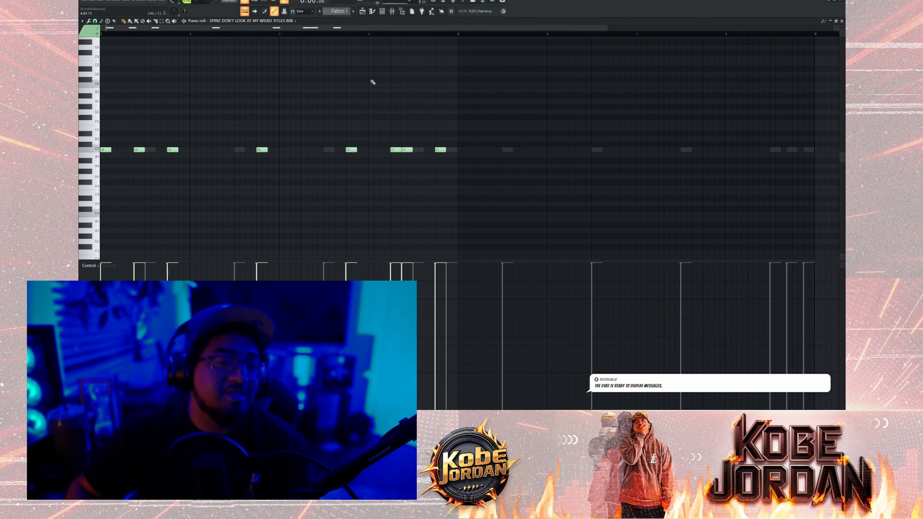
Step: Copy all the 808 notes from bars 1 to 4 into the Kick 2 piano roll
drag(496, 93, 91, 202)
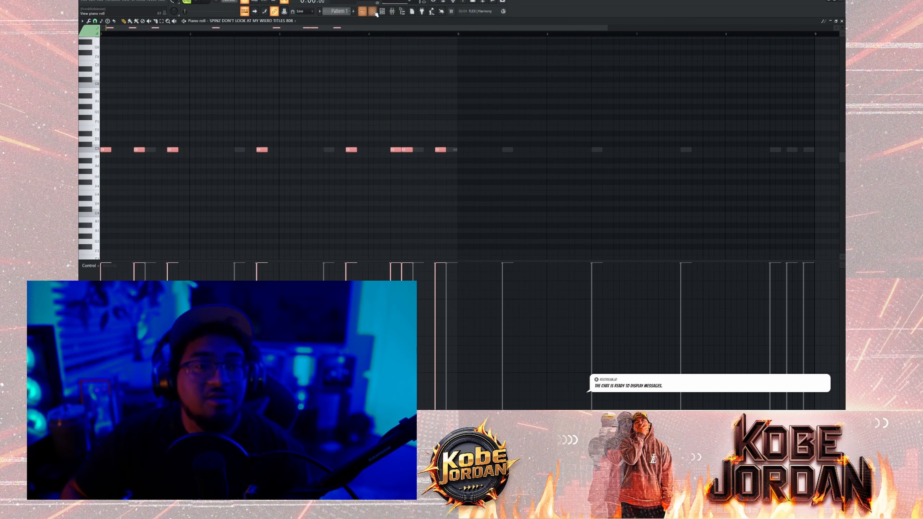
click(383, 12)
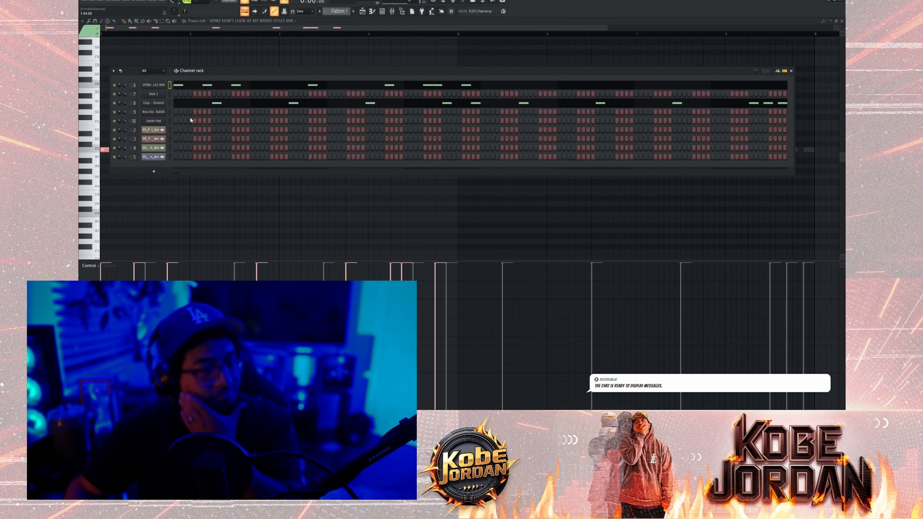
click(159, 96)
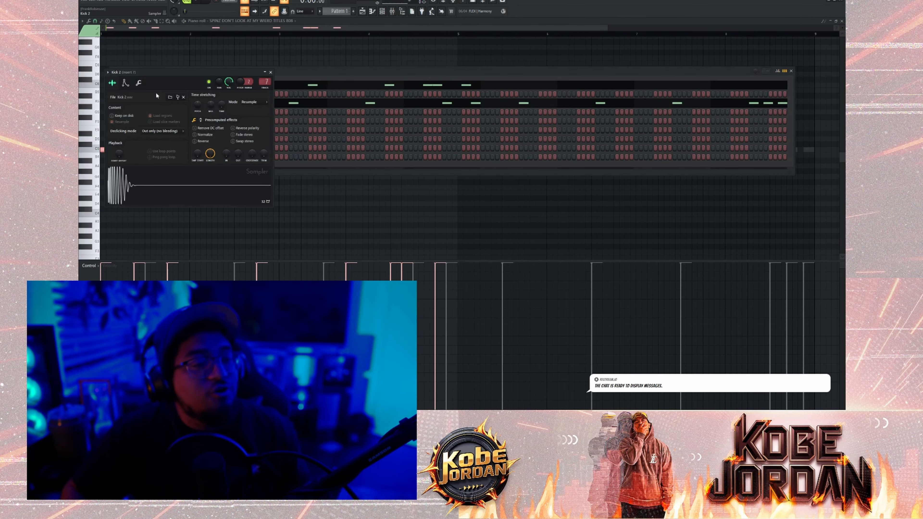
click(271, 73)
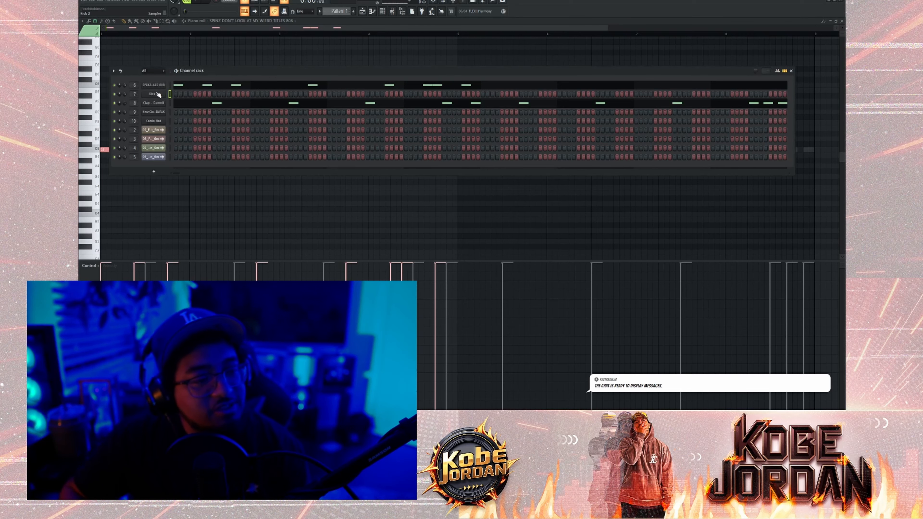
key(F7)
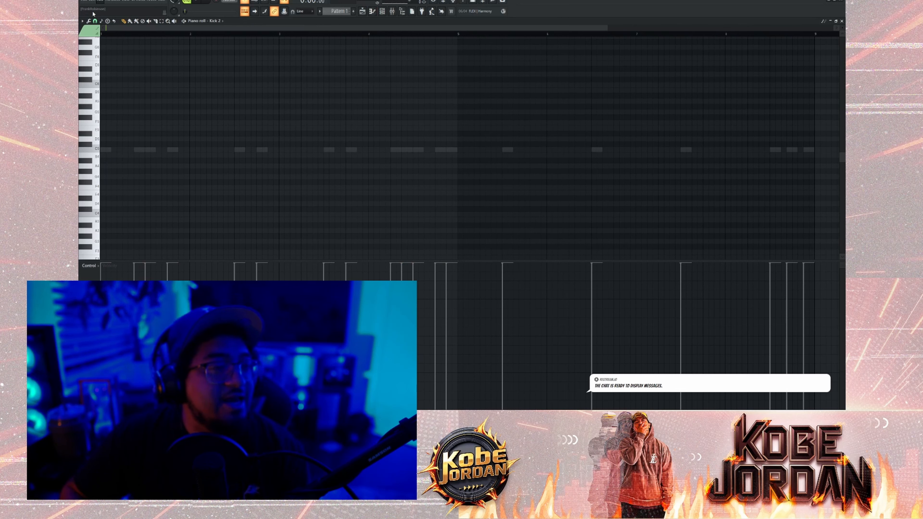
key(ctrl+v)
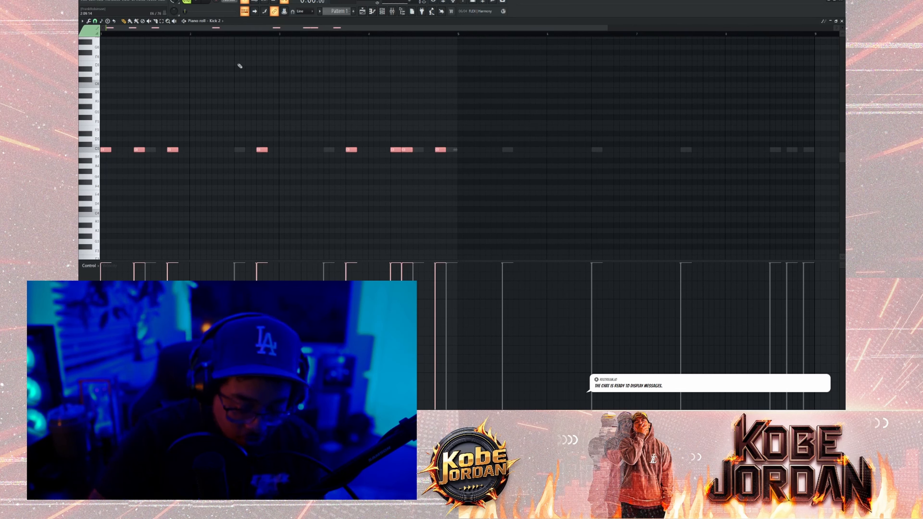
Step: Duplicate the kick notes, align the copy to the start of bar 5, and play back the pattern
key(ctrl+b)
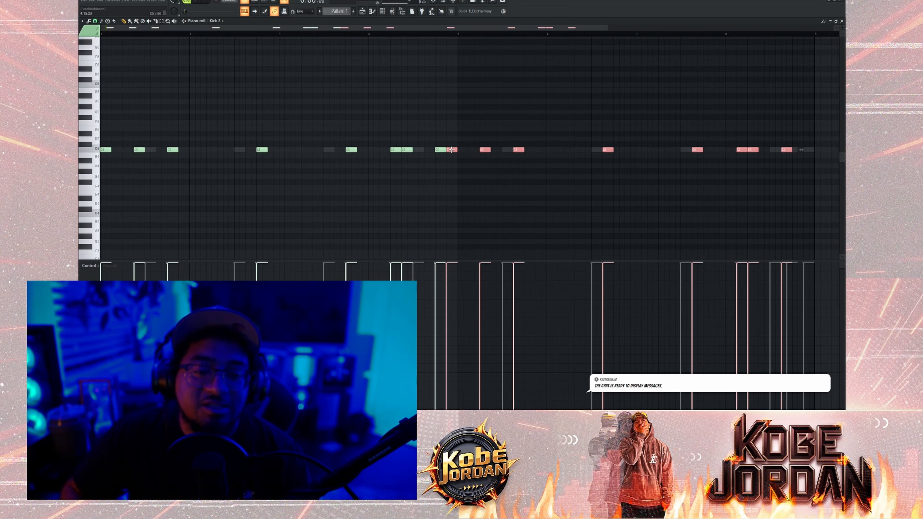
drag(451, 150, 460, 149)
key(space)
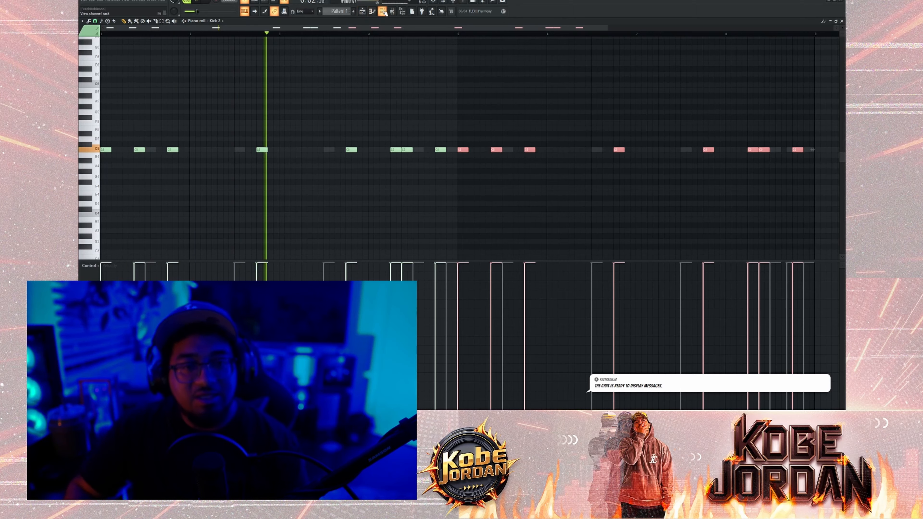
Step: Lower the kick's volume fader on mixer Insert 7 by ear during playback
click(392, 11)
drag(219, 192, 219, 221)
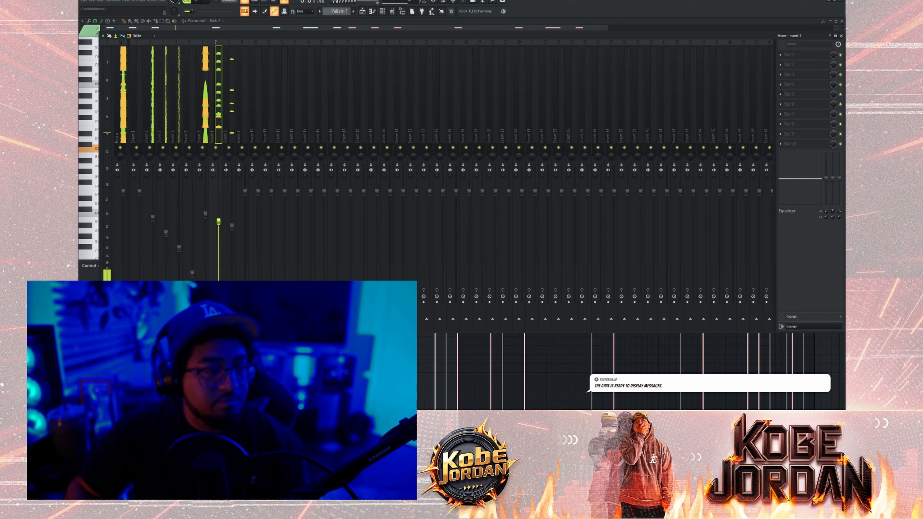
drag(218, 221, 219, 223)
click(249, 1)
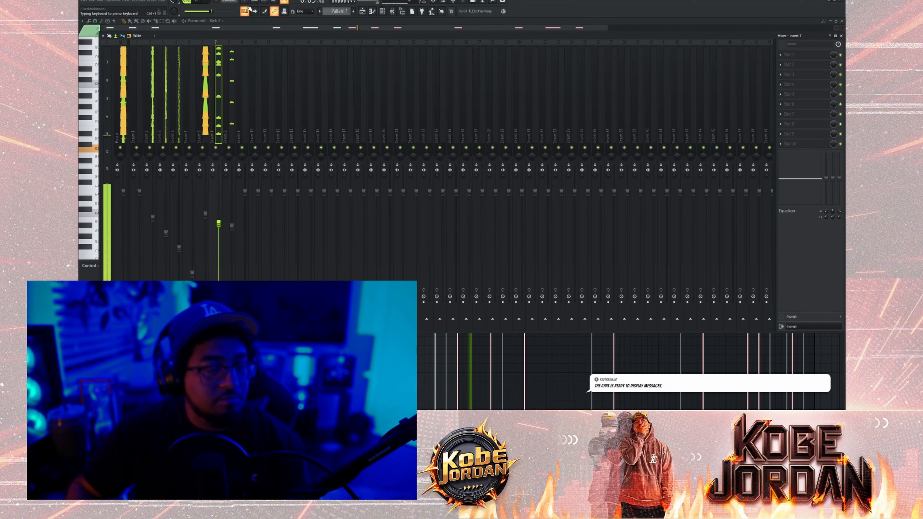
Step: Extend all the 808 notes in bars 1 to 4 so each reaches the next one, and play back the result
click(362, 11)
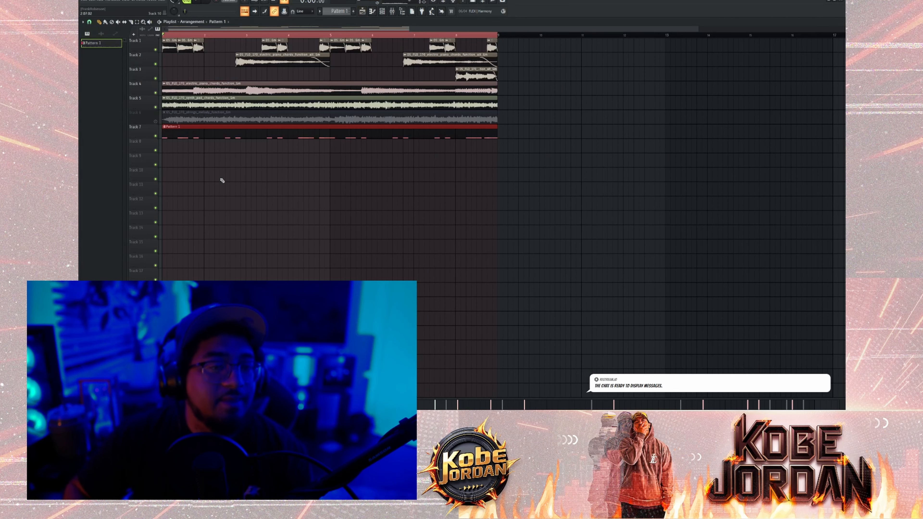
click(383, 11)
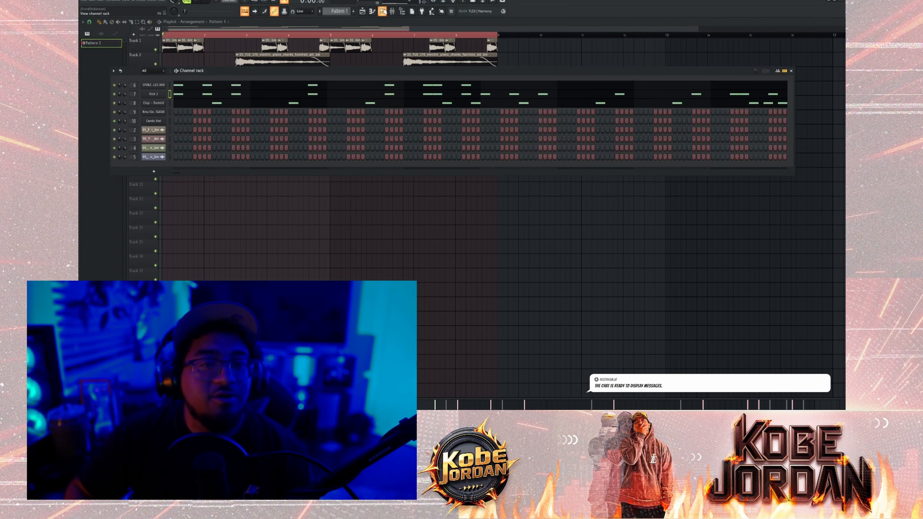
click(192, 85)
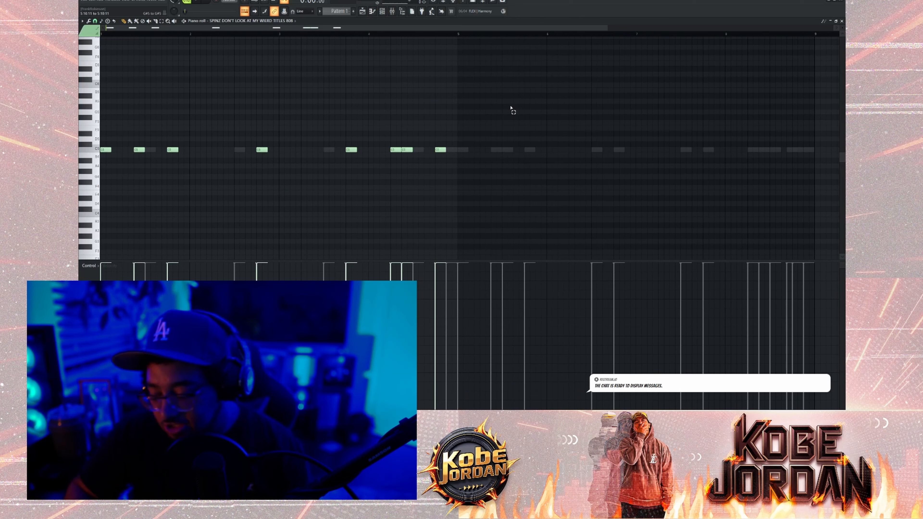
drag(494, 109, 87, 225)
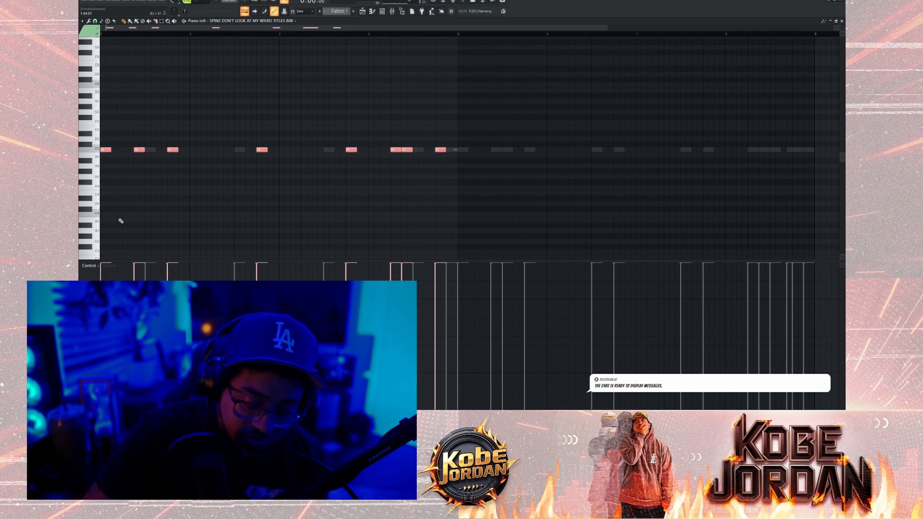
key(ctrl+l)
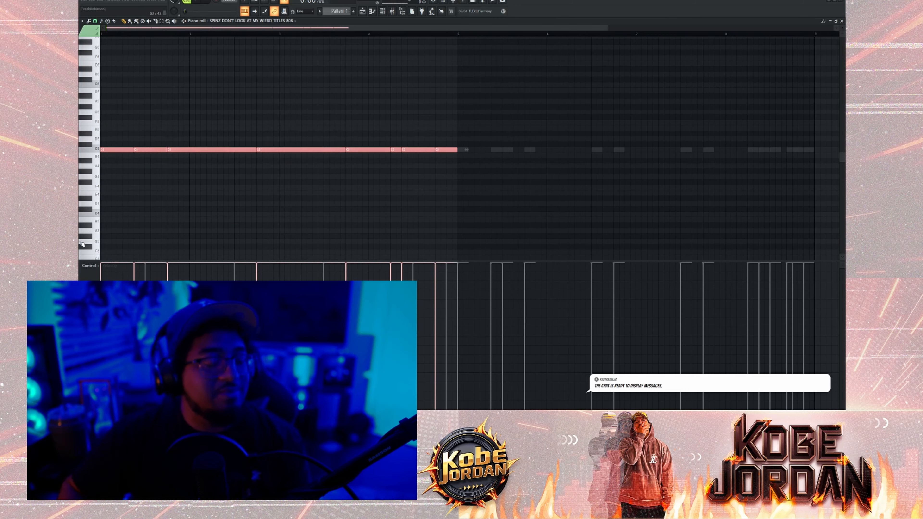
key(ctrl+d)
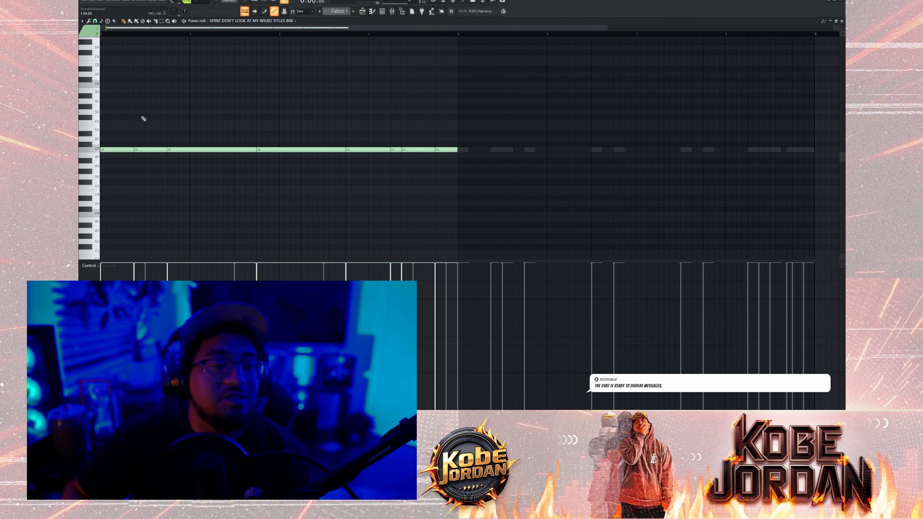
key(space)
key(space)
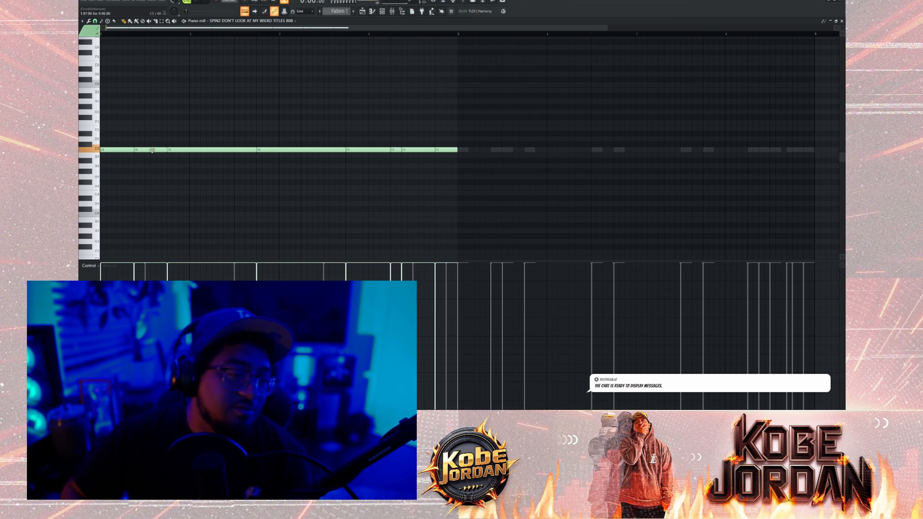
Step: Lower the second 808 note to B4 and the third to A4, and audition the line
drag(152, 150, 200, 166)
key(space)
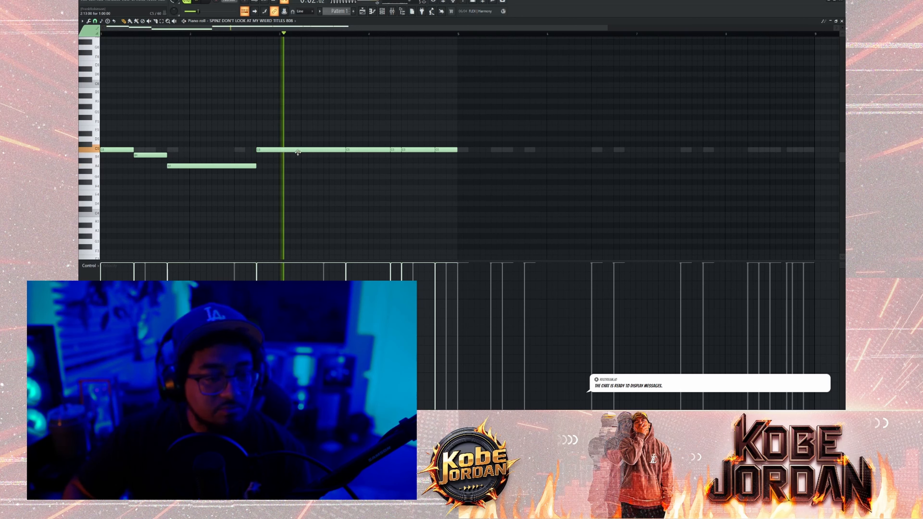
key(space)
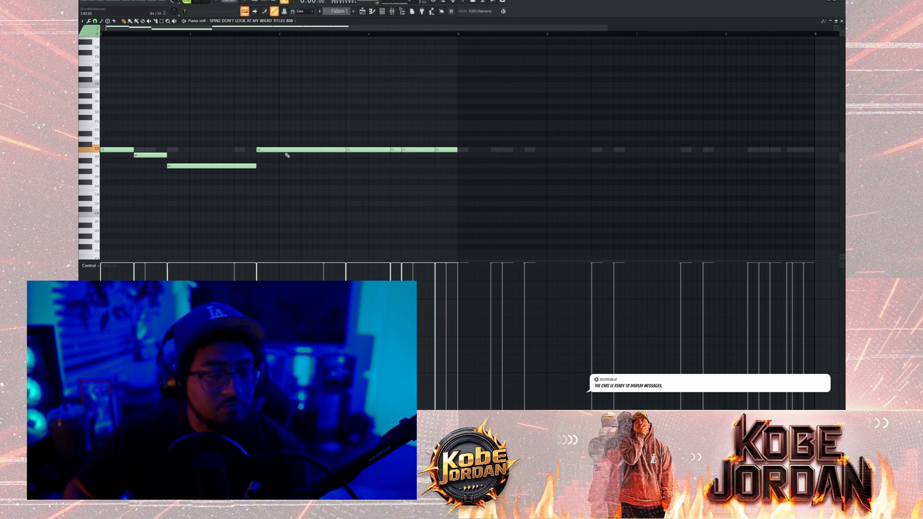
Step: Try the fourth 808 note at G#4 and at G4, auditioning each pitch
drag(285, 150, 288, 176)
key(space)
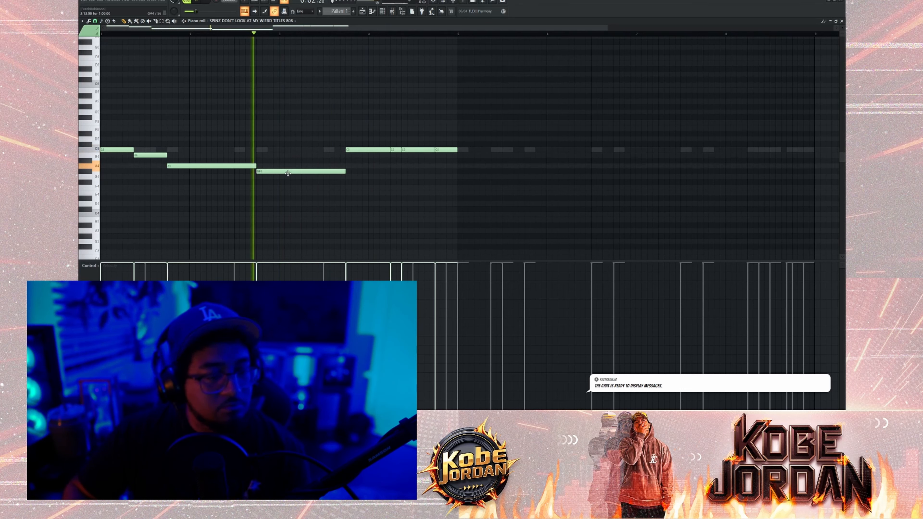
key(space)
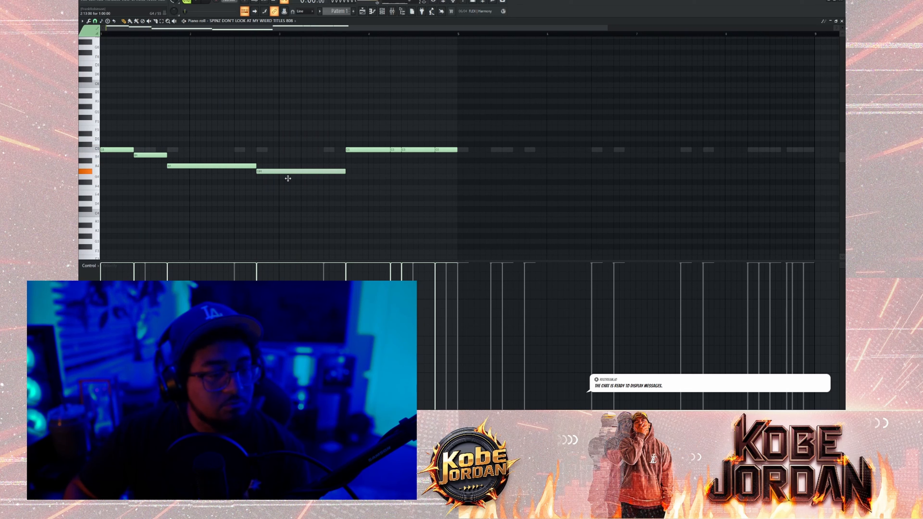
drag(287, 178, 288, 181)
key(space)
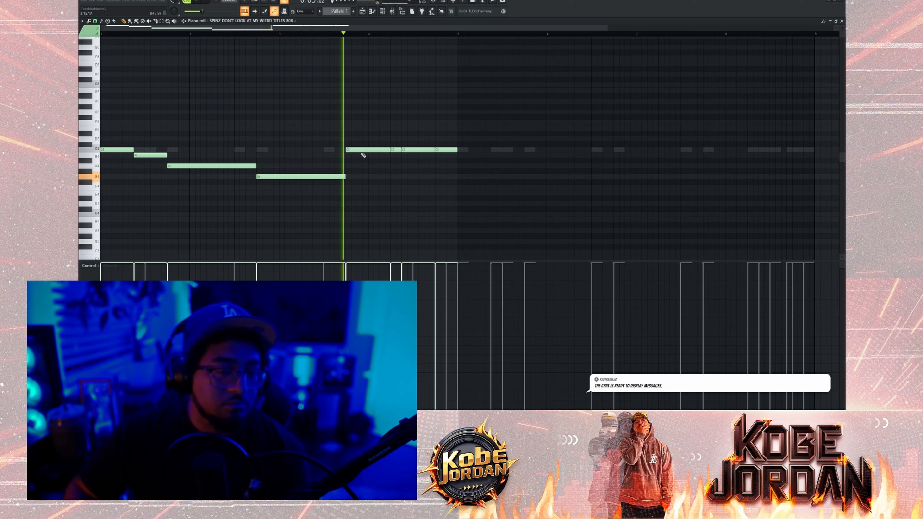
key(space)
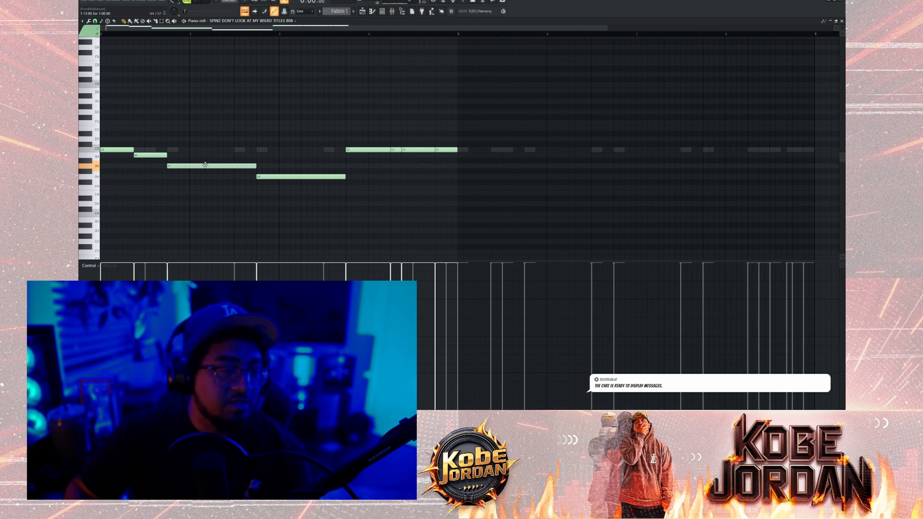
Step: Move the third 808 note to A#4 and the fourth to A4, and audition the change
drag(205, 164, 207, 159)
drag(273, 179, 273, 164)
key(space)
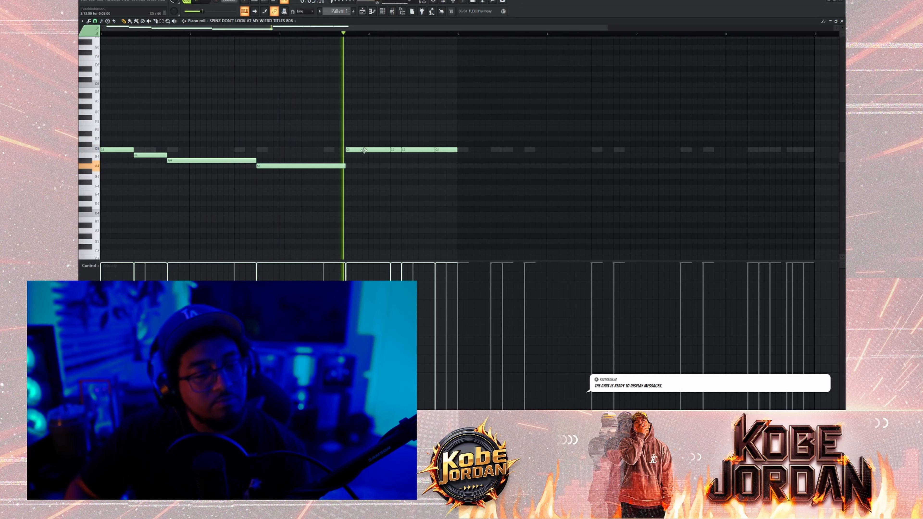
key(space)
Step: Lower the fifth 808 note to B4, the seventh to A#4 and the last to A4, checking the melody by ear
drag(377, 154, 444, 169)
key(space)
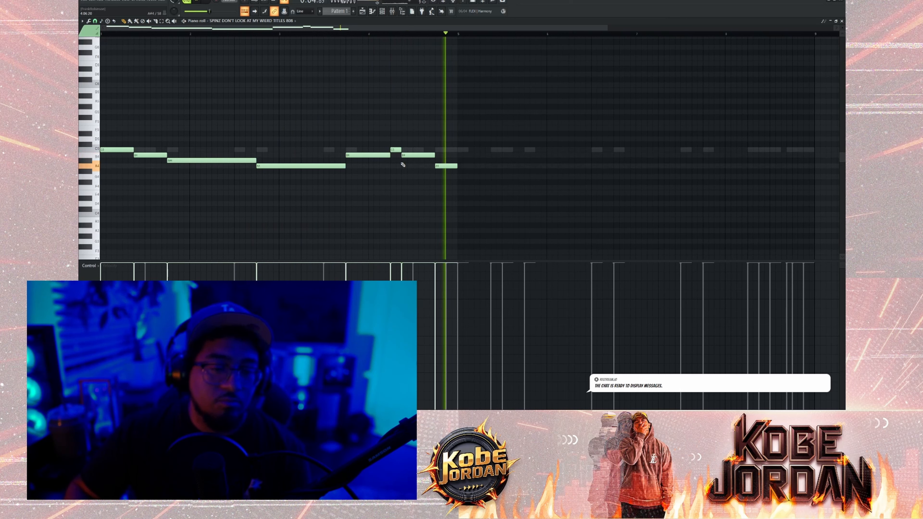
key(space)
drag(416, 160, 407, 159)
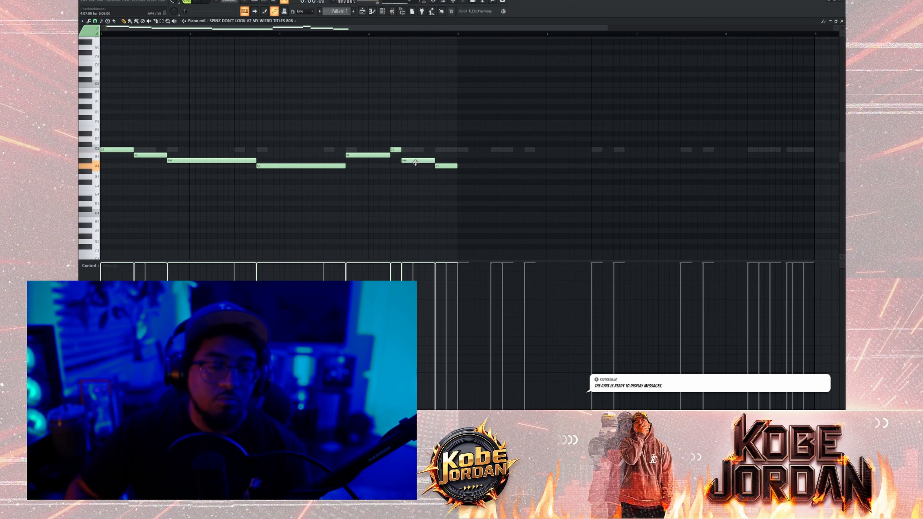
key(space)
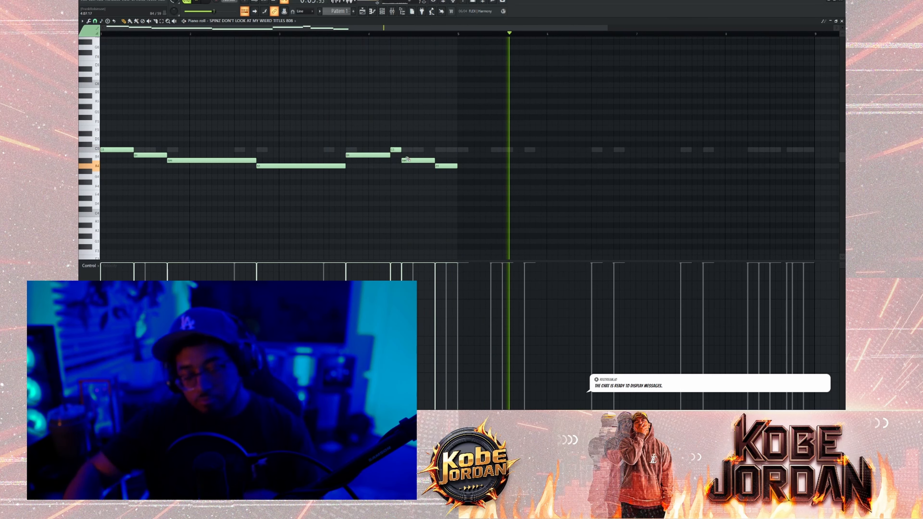
key(space)
Step: Duplicate the four-bar 808 melody into bars 5 to 8 and play it back
drag(491, 135, 79, 235)
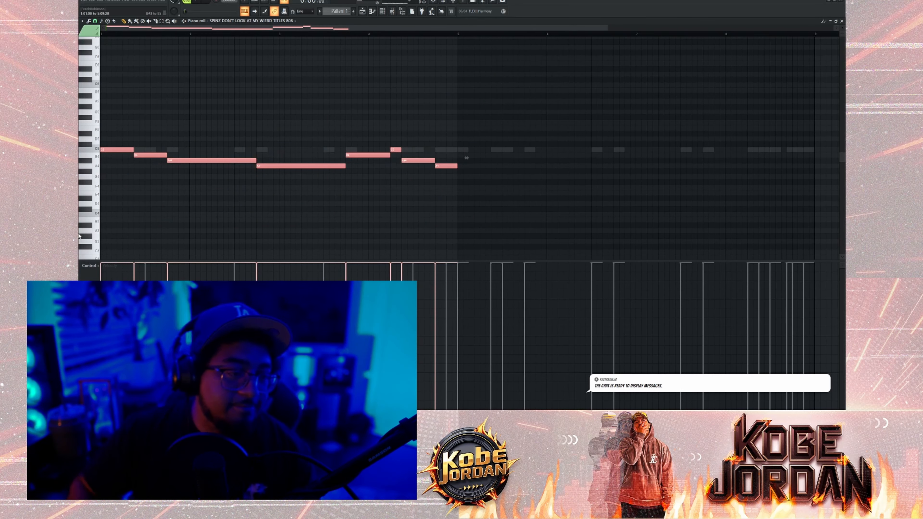
key(ctrl+b)
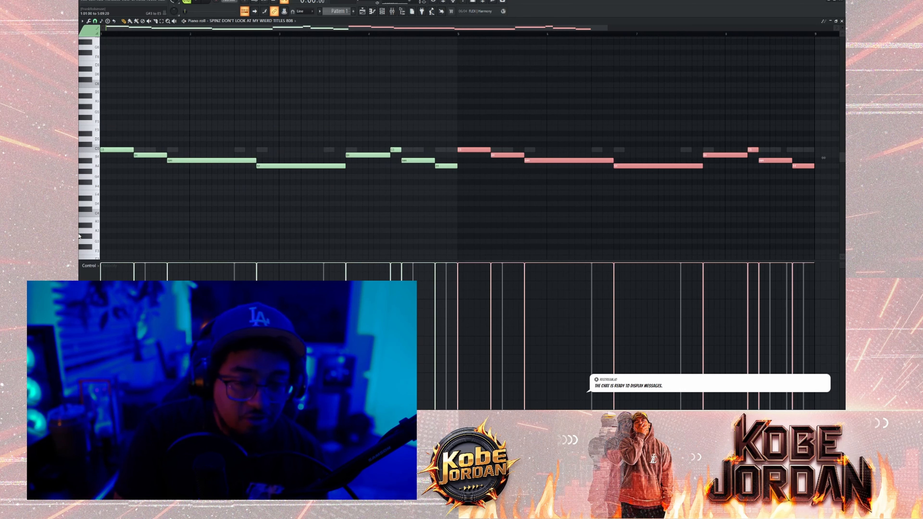
key(space)
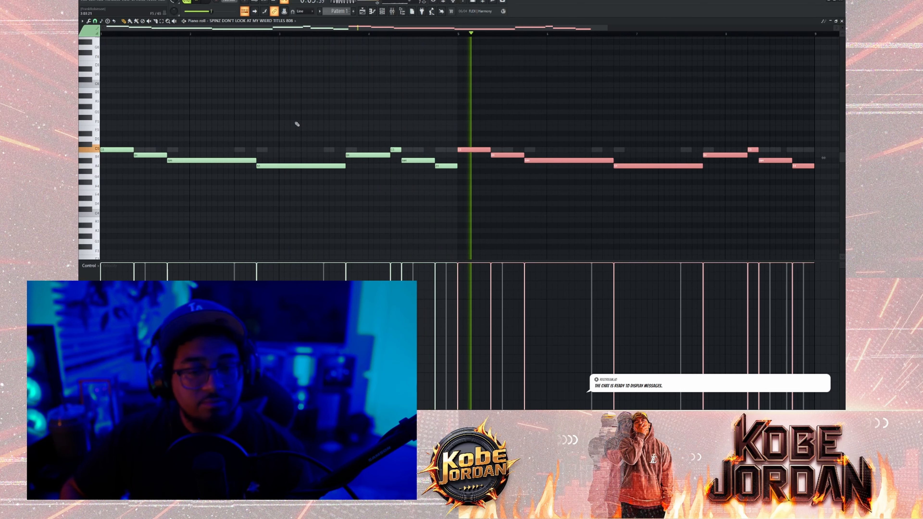
key(space)
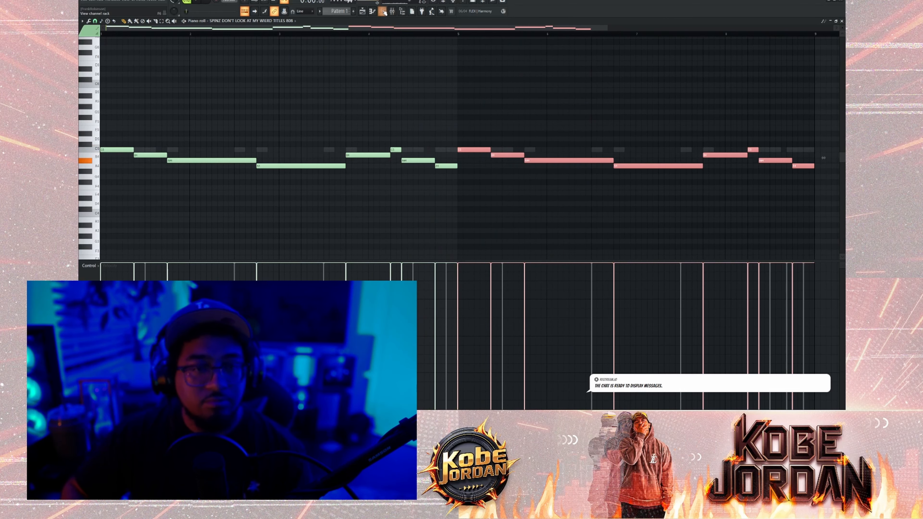
Step: Lower the kick fader on Insert 7 slightly and set the 808 fader on Insert 6 to about 79% during playback
click(392, 12)
key(space)
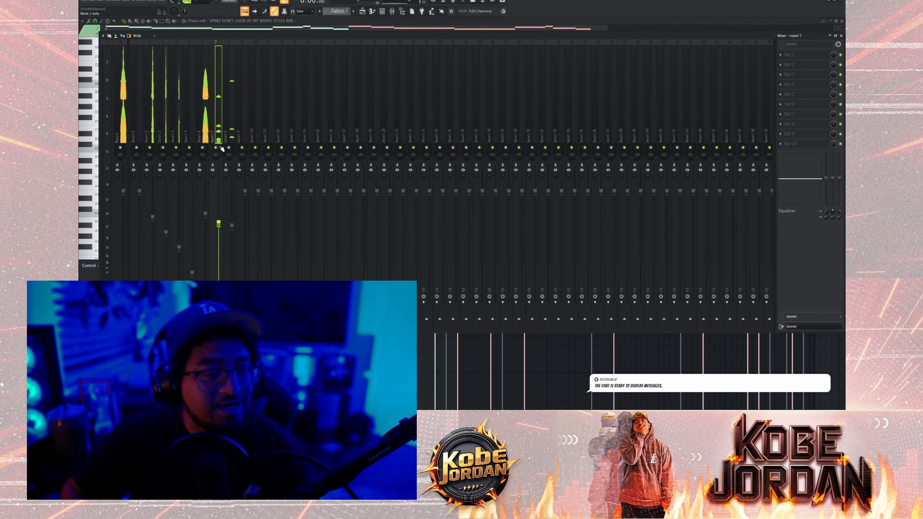
drag(220, 226, 220, 232)
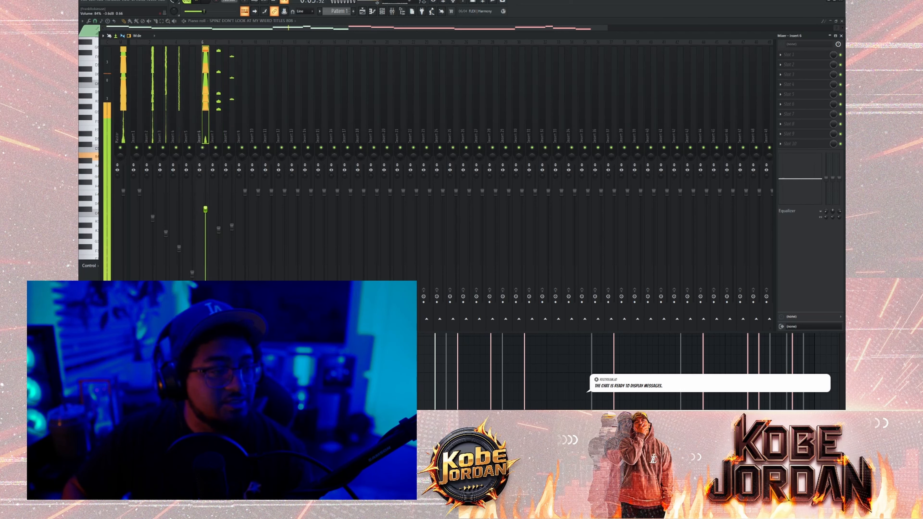
drag(205, 210, 205, 214)
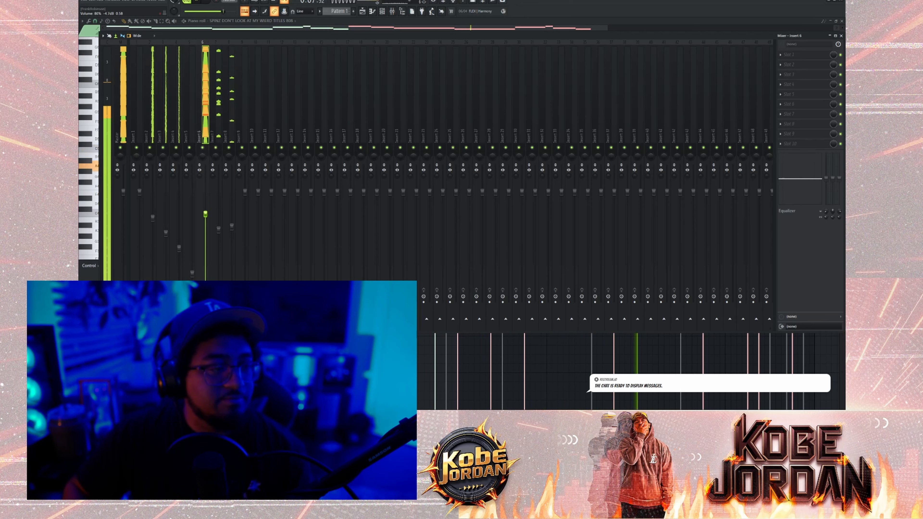
drag(205, 214, 205, 215)
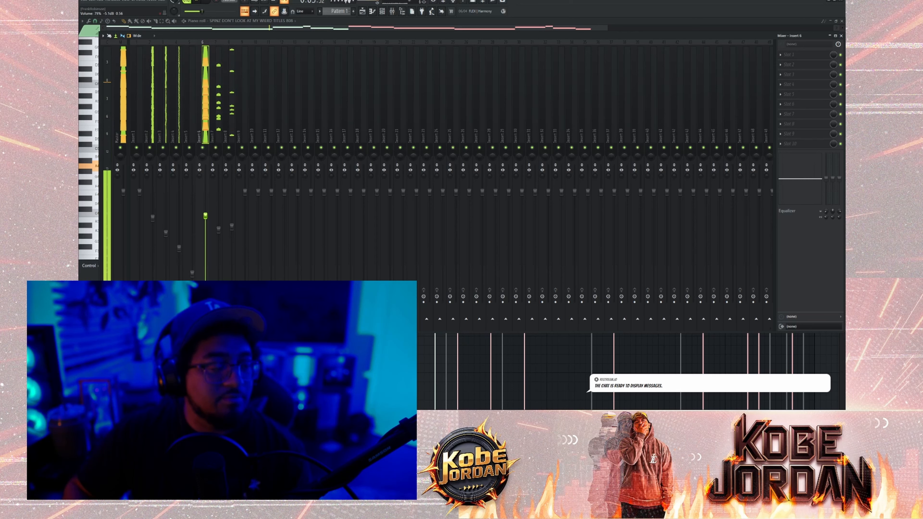
Step: Set the Insert 7 fader to about 67% and lower the Insert 8 fader slightly during playback
drag(218, 229, 219, 228)
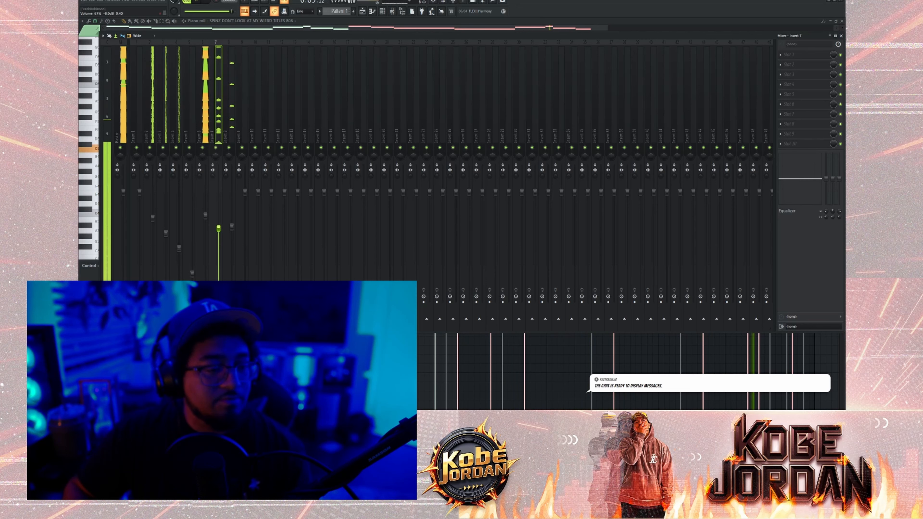
key(space)
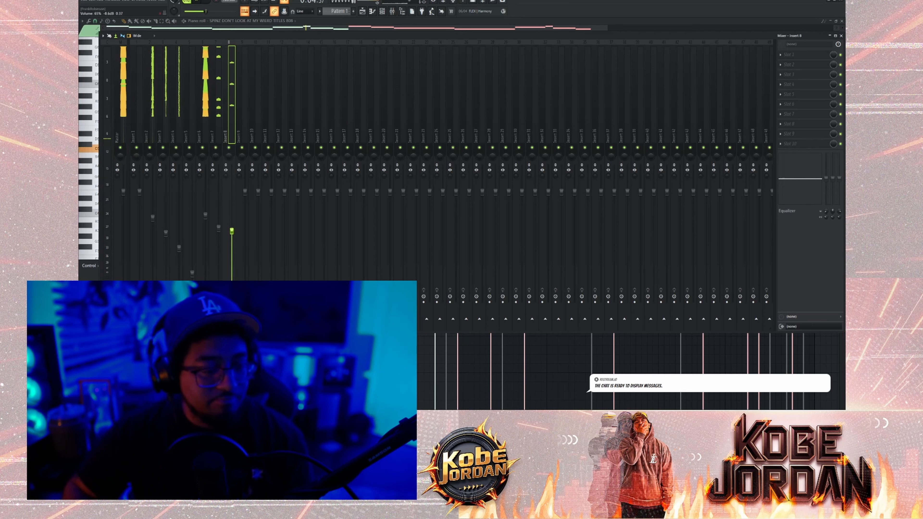
drag(232, 231, 232, 233)
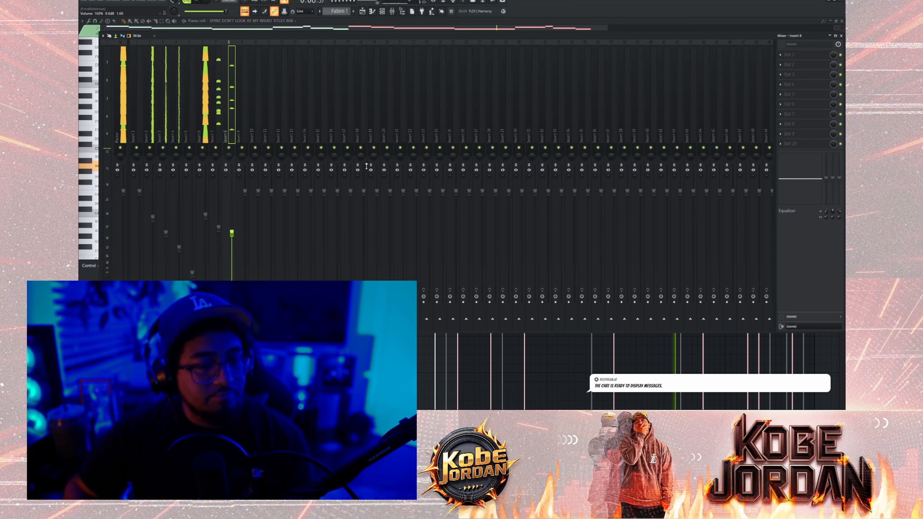
Step: Trim the silent tail off the New Closed Hat TWEAK sample by shortening its length
click(382, 11)
key(space)
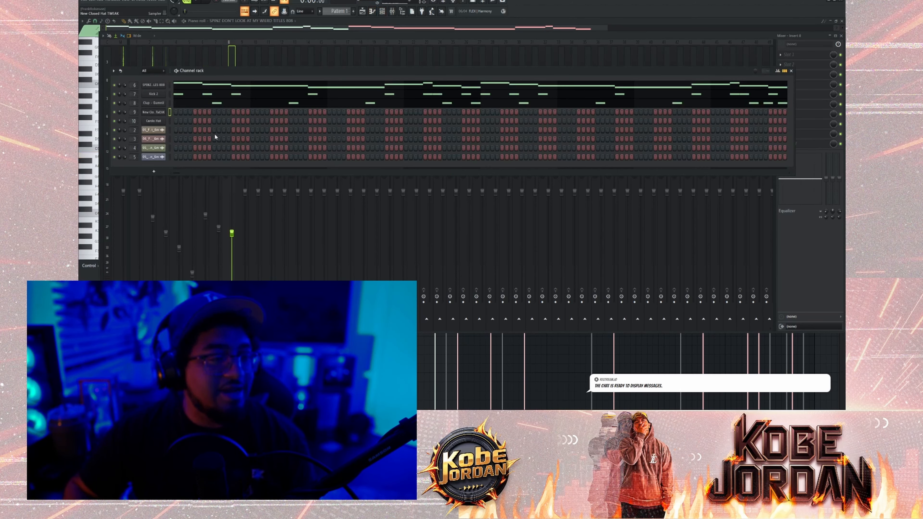
click(157, 113)
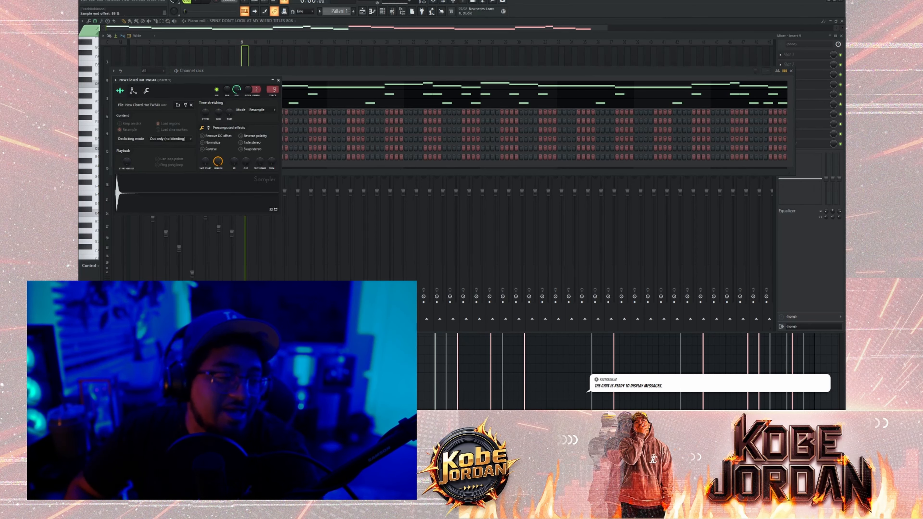
mouse_move(217, 161)
mouse_down()
mouse_move(217, 188)
mouse_move(208, 160)
mouse_up()
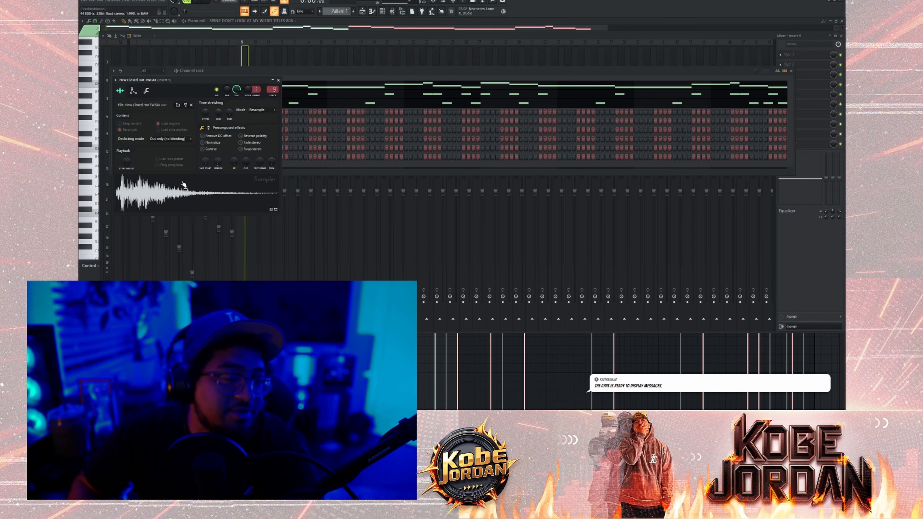
click(279, 80)
Step: Shorten the Cardo Hat sample's length and move its start offset forward to remove the silence around the hit
click(152, 121)
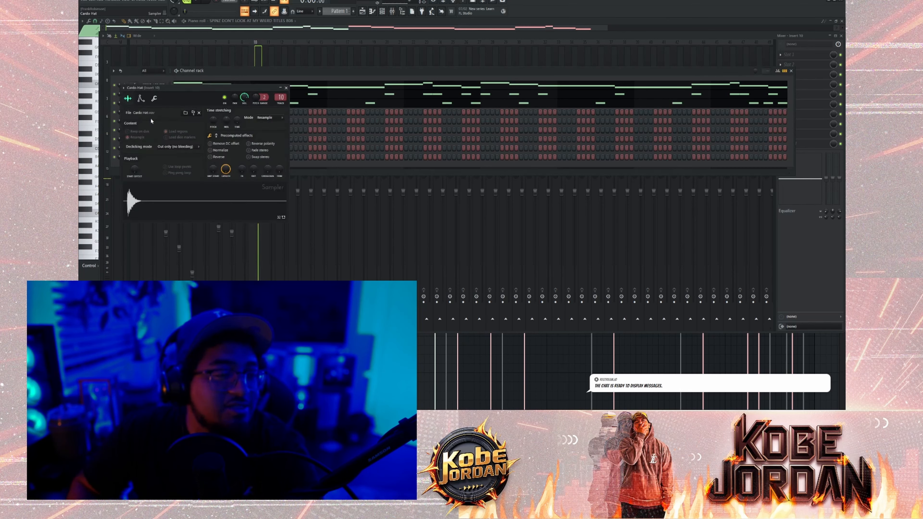
drag(225, 169, 225, 214)
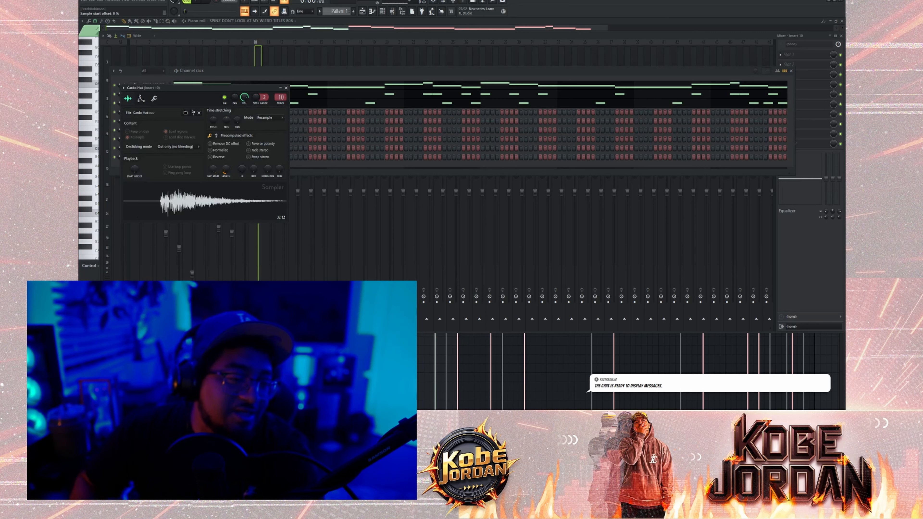
drag(212, 169, 226, 174)
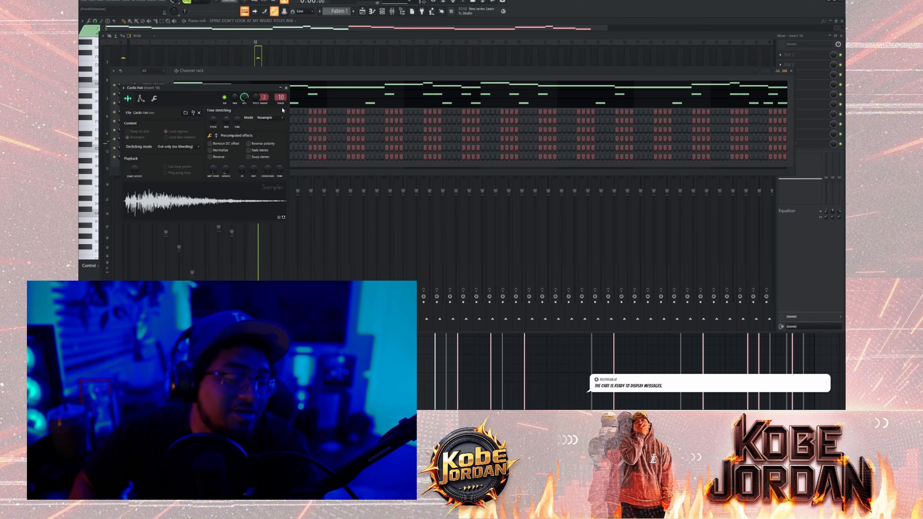
click(286, 88)
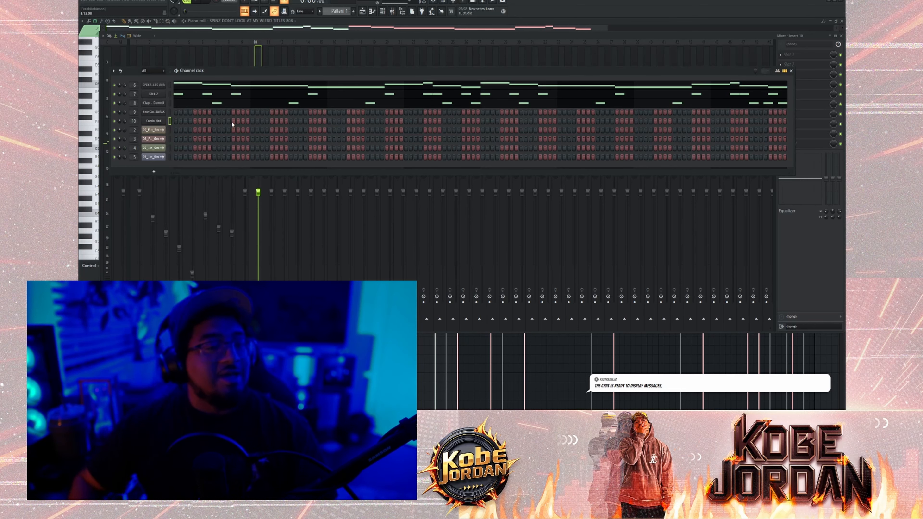
Step: Fill the New Closed Hat TWEAK channel on every fourth step and open its notes in the piano roll
click(157, 114)
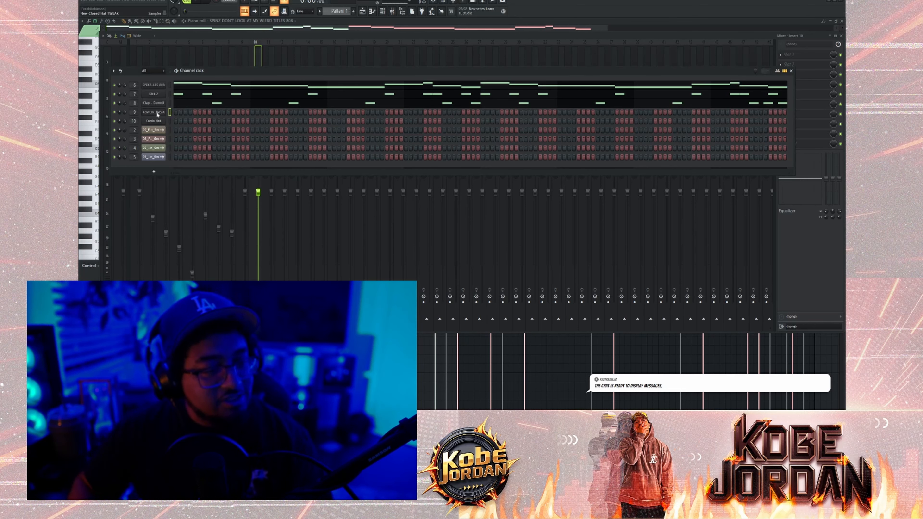
click(239, 141)
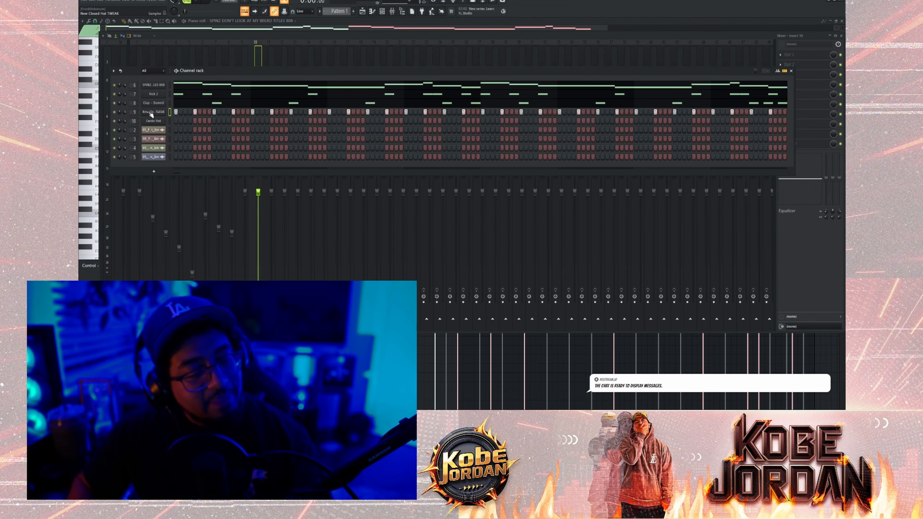
key(F7)
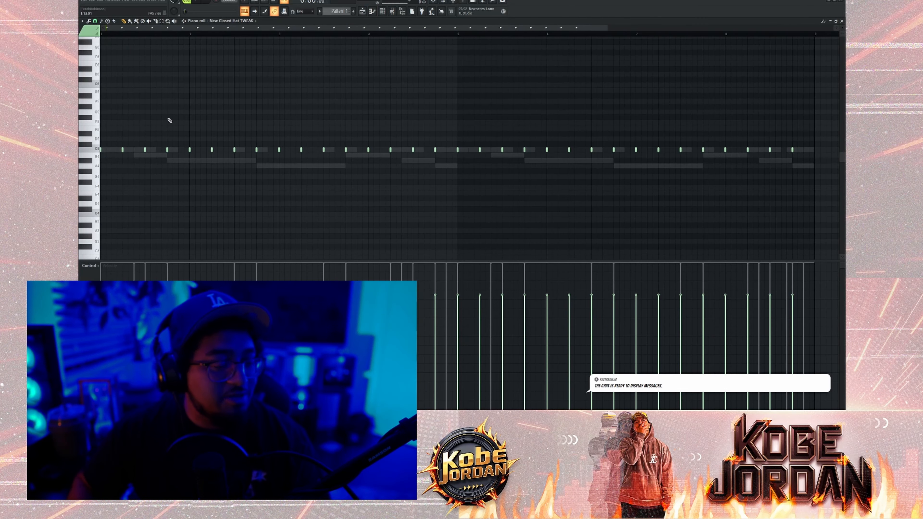
drag(136, 150, 166, 160)
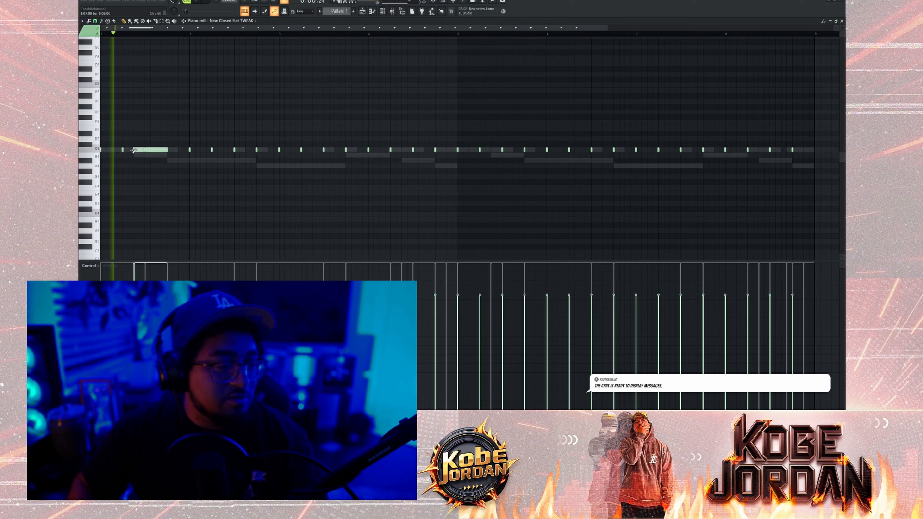
key(space)
right_click(140, 151)
key(space)
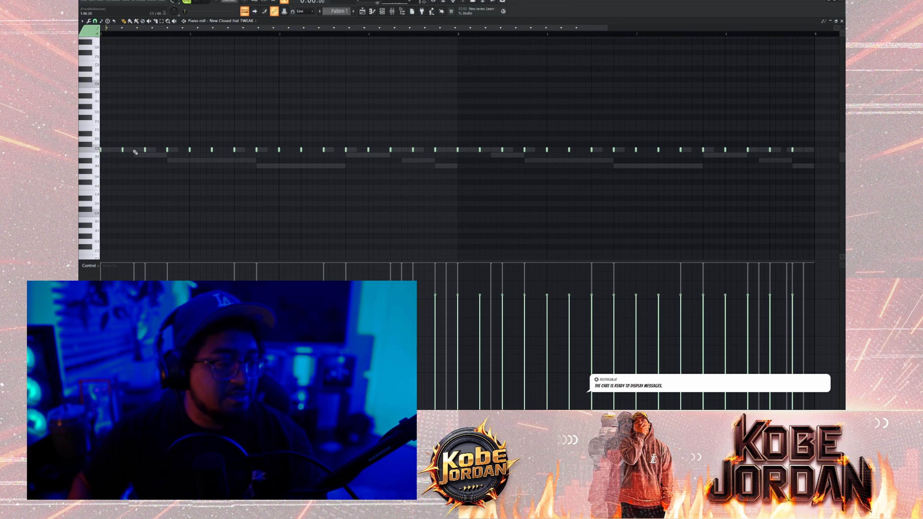
Step: Add short closed hats midway between beats 2 and 3 of bar 1 and between beats 1 and 2 of bar 2, auditioning them
key(space)
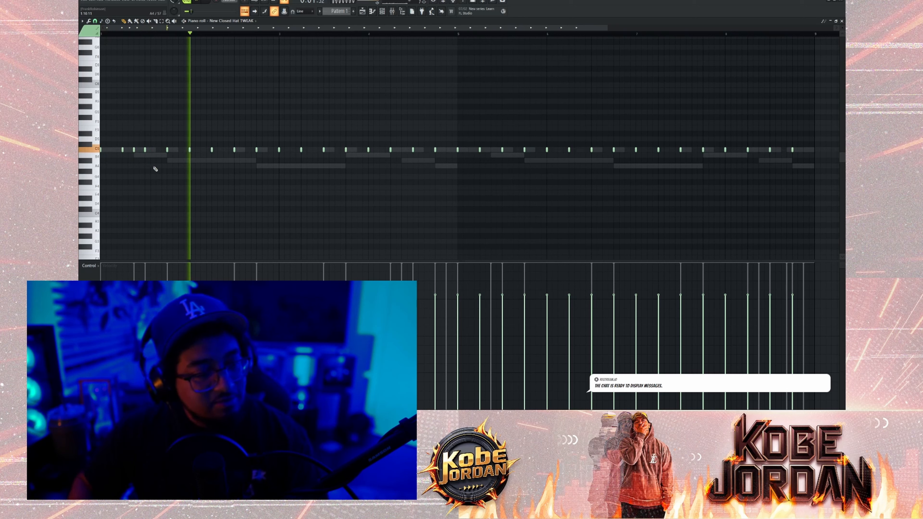
key(space)
key(space)
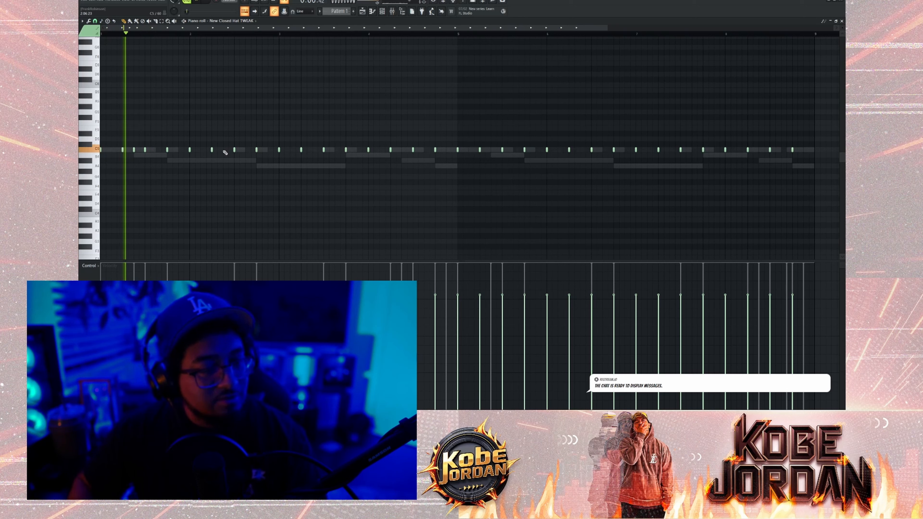
key(space)
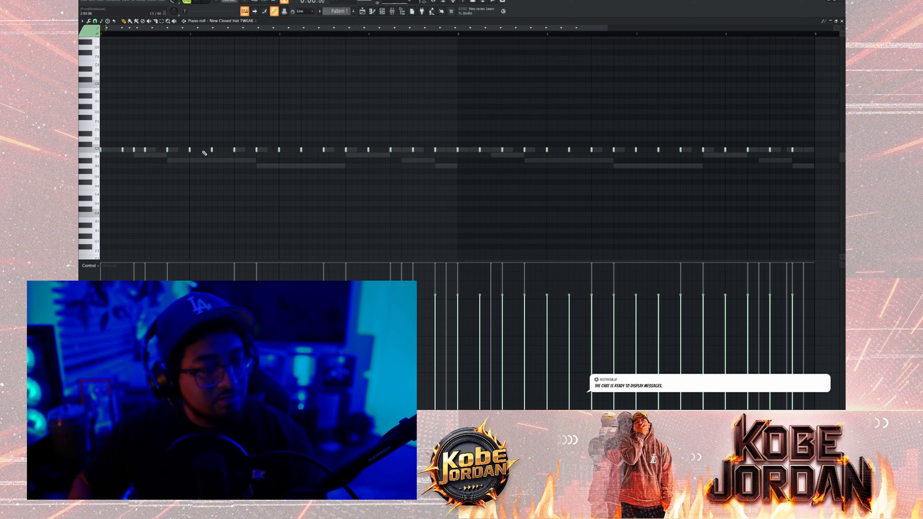
key(space)
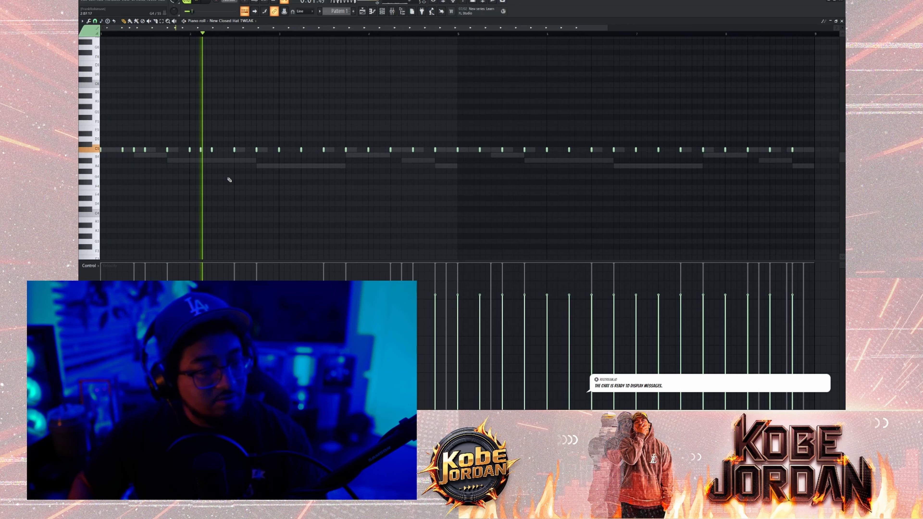
key(space)
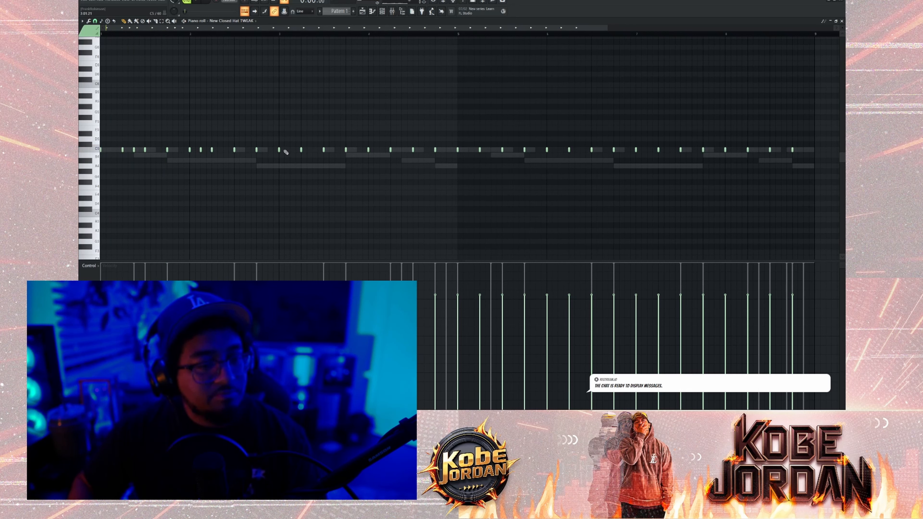
Step: Add closed hats between beats 2 and 3 of bar 3, between beats 1 and 2 of bar 4, and half a beat after bar 4's last beat
key(space)
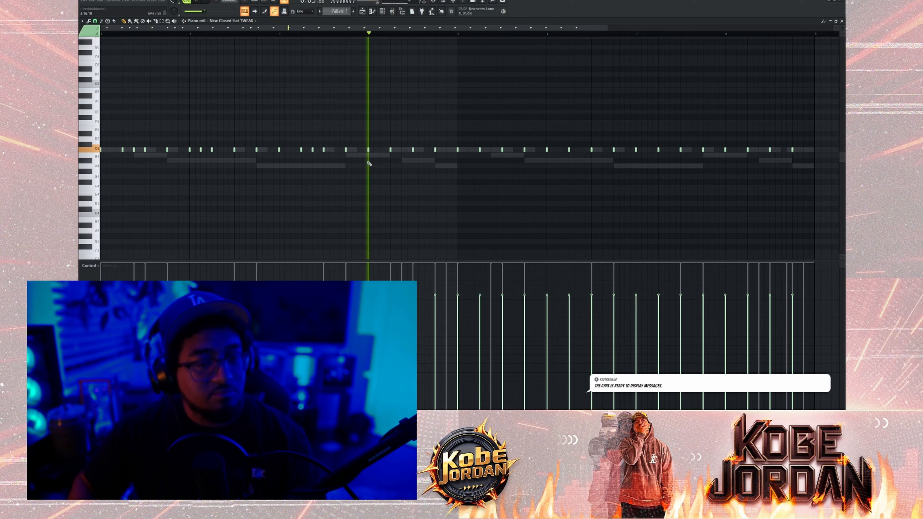
key(space)
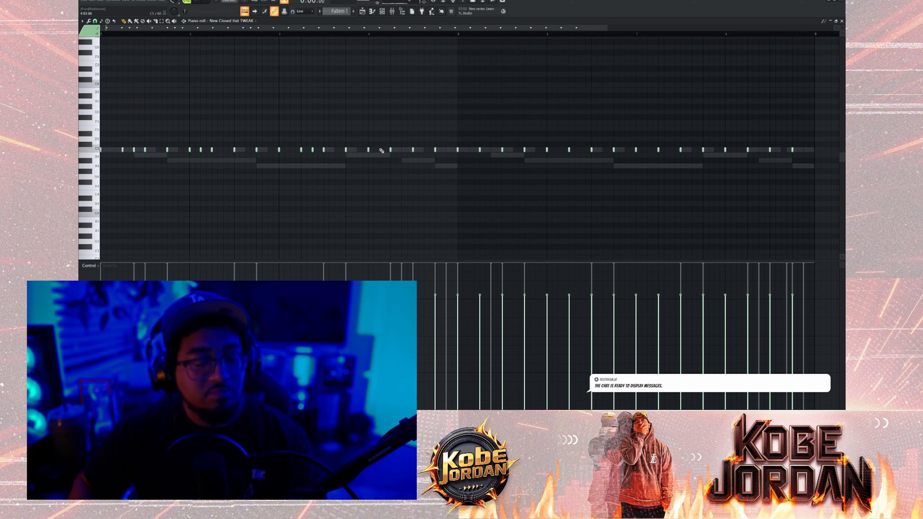
key(space)
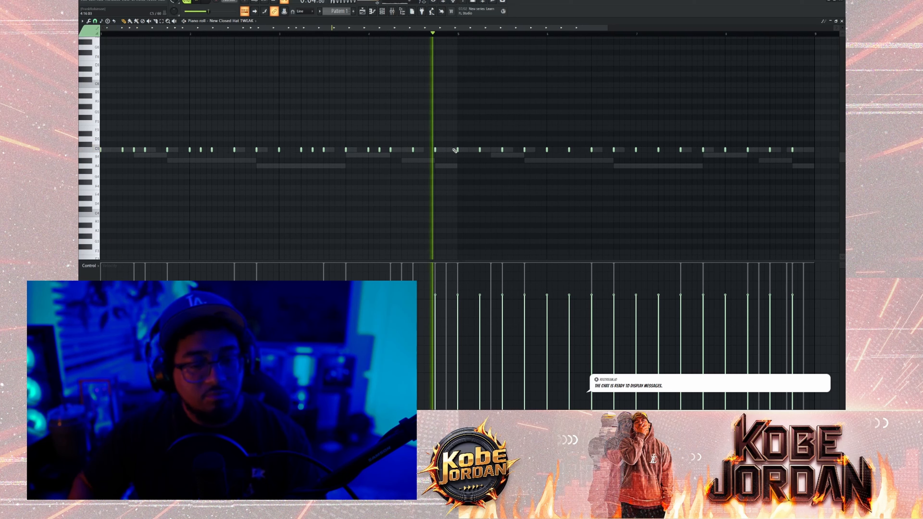
key(space)
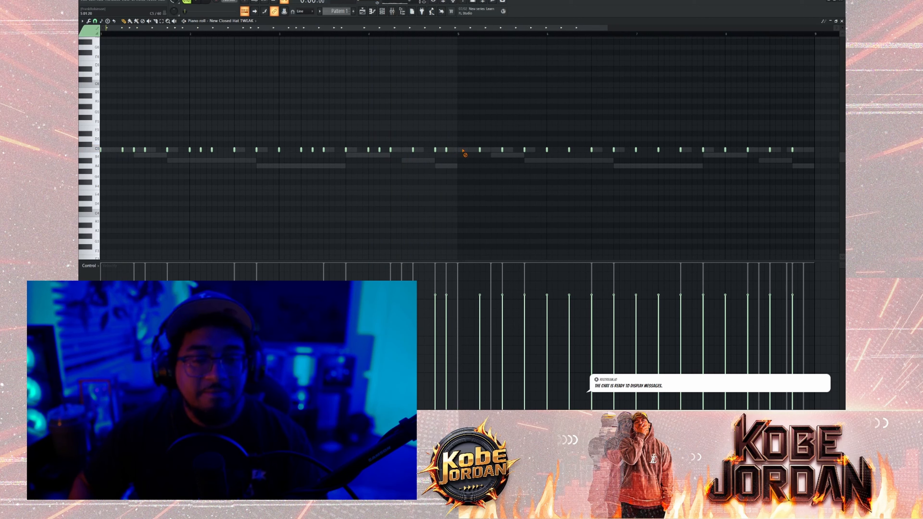
Step: Replace the closed hats in bars 5 to 8 with a copy of the first four bars' pattern, aligned to the start of bar 5
drag(612, 156, 724, 154)
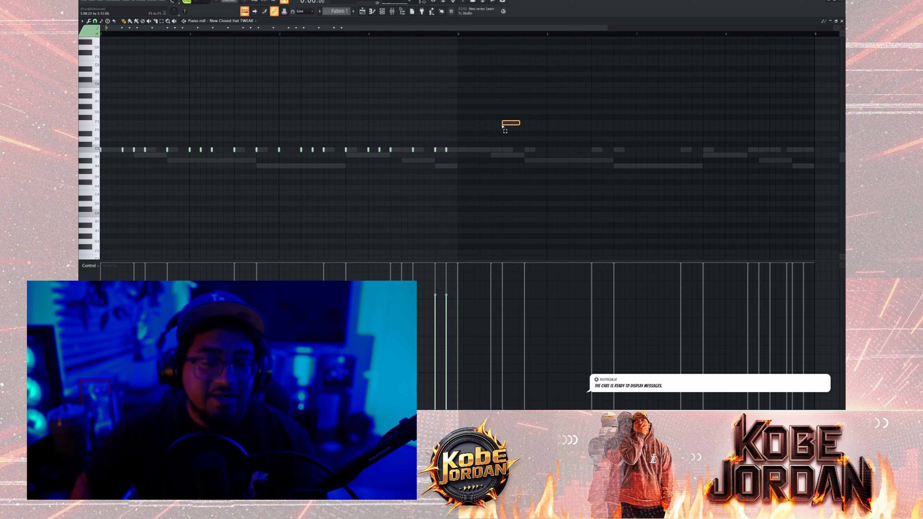
drag(503, 125, 80, 194)
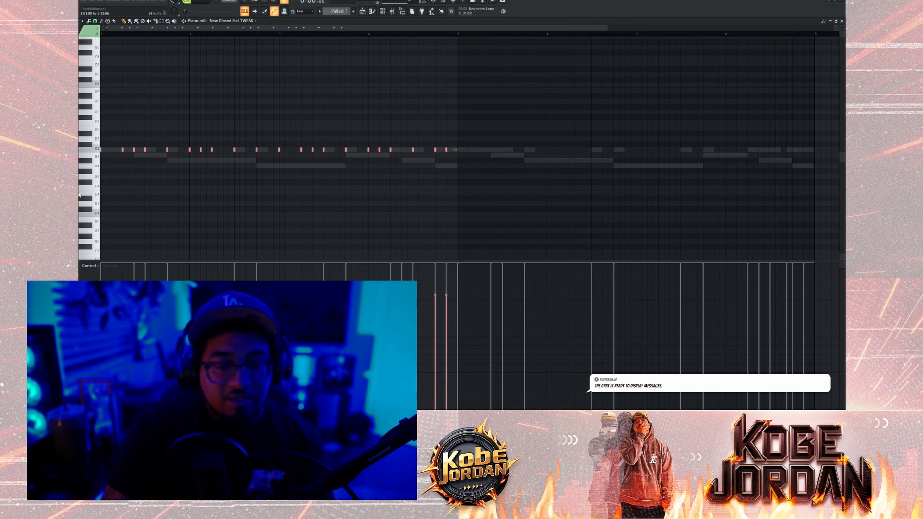
key(ctrl+b)
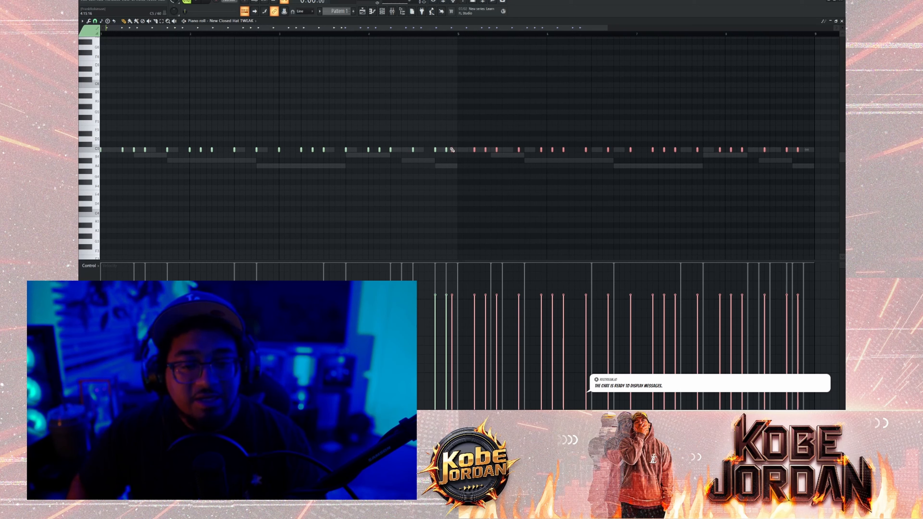
drag(452, 150, 458, 150)
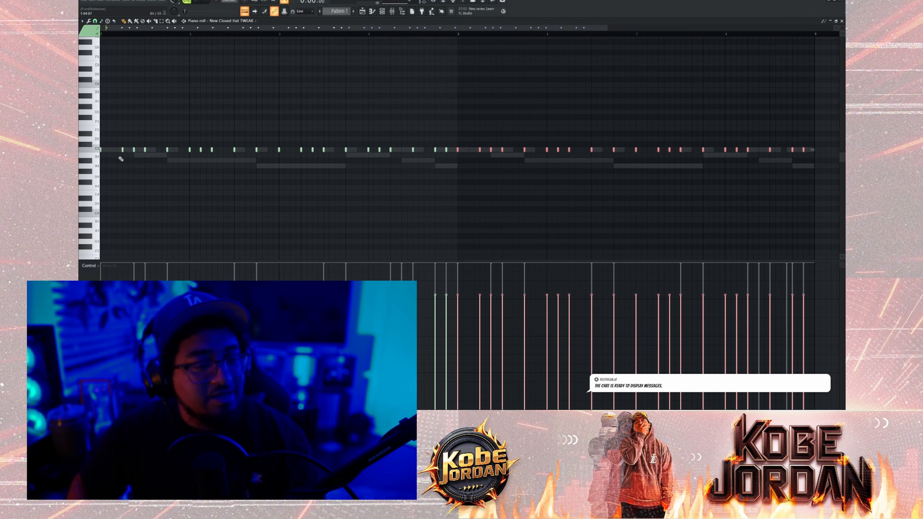
Step: Ramp the velocities slightly upward across the closed-hat runs and play the pattern back
key(space)
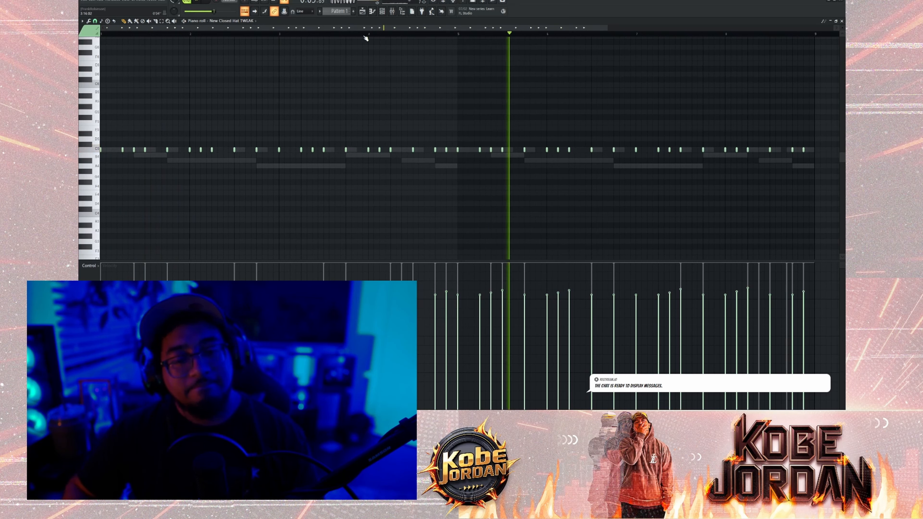
key(space)
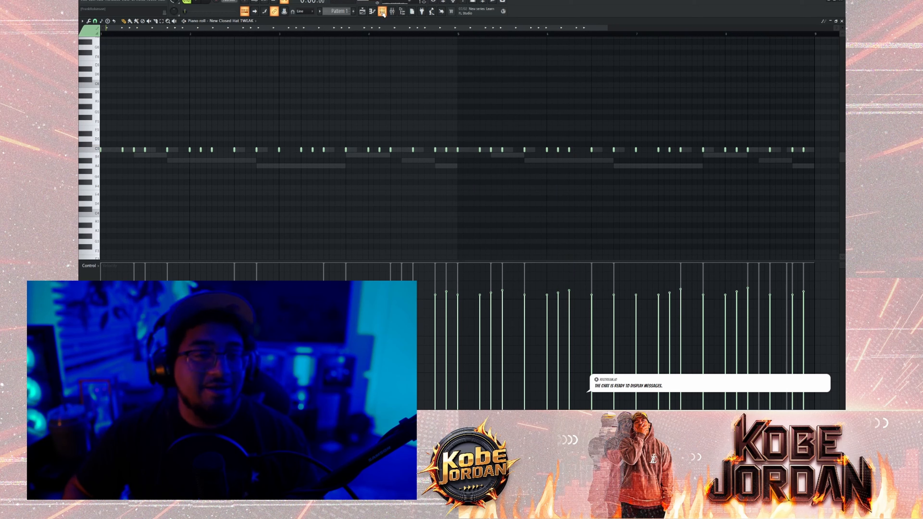
Step: Fill the Cardo Hat channel on every second step and open its notes in the piano roll
click(382, 12)
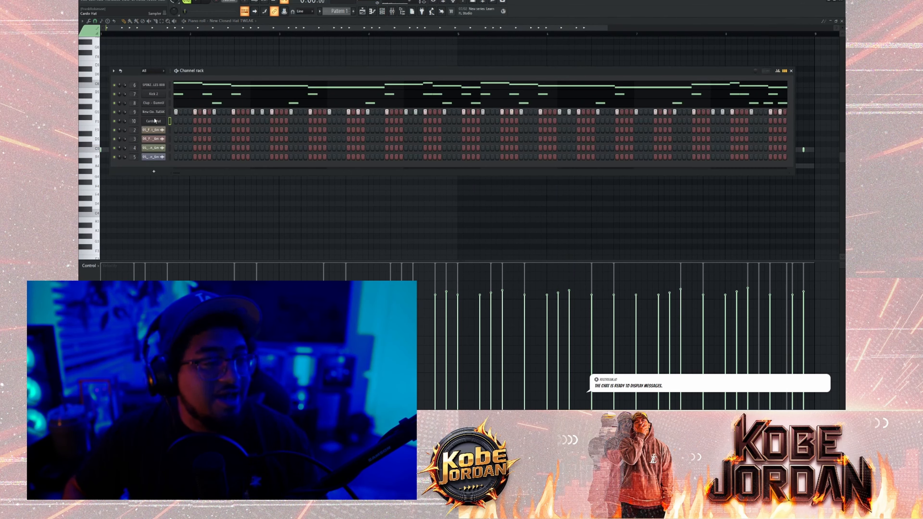
click(234, 141)
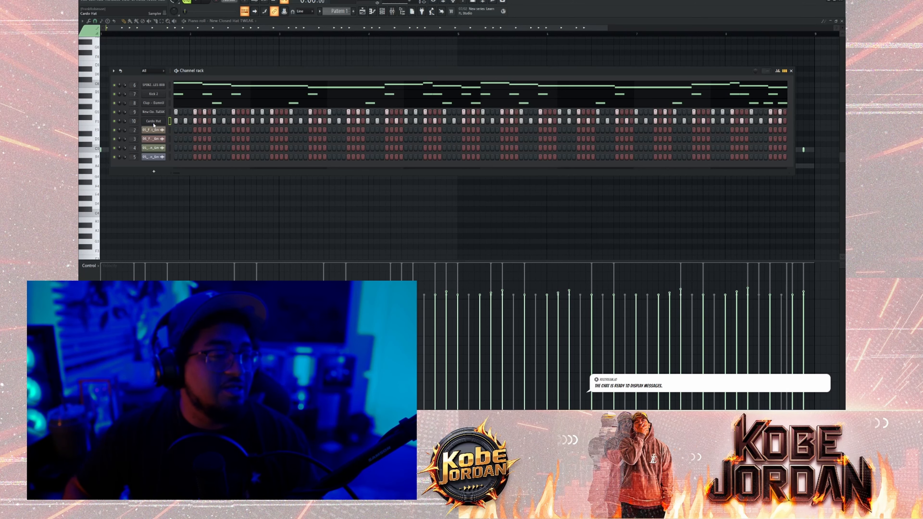
key(F6)
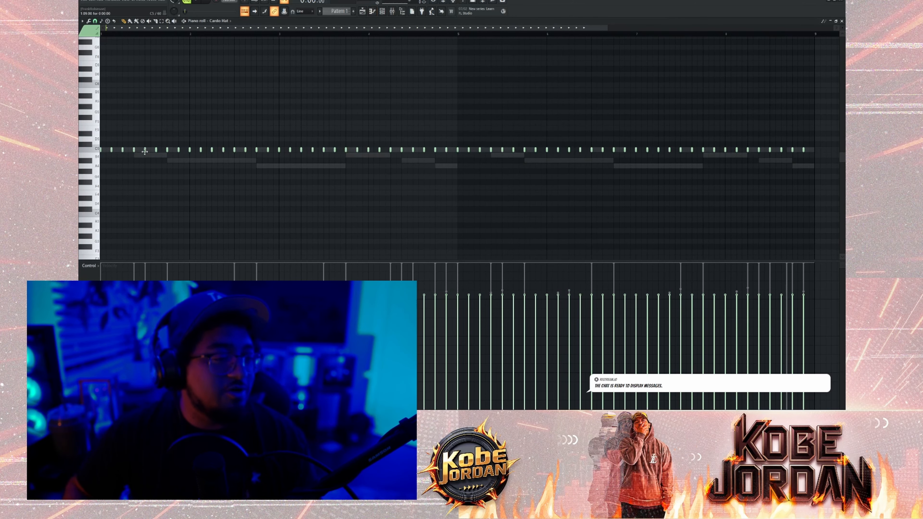
Step: Add an extra Cardo Hat note a quarter beat after beat 2 of bar 1 while auditioning the pattern
key(space)
key(space)
key(space)
key(space)
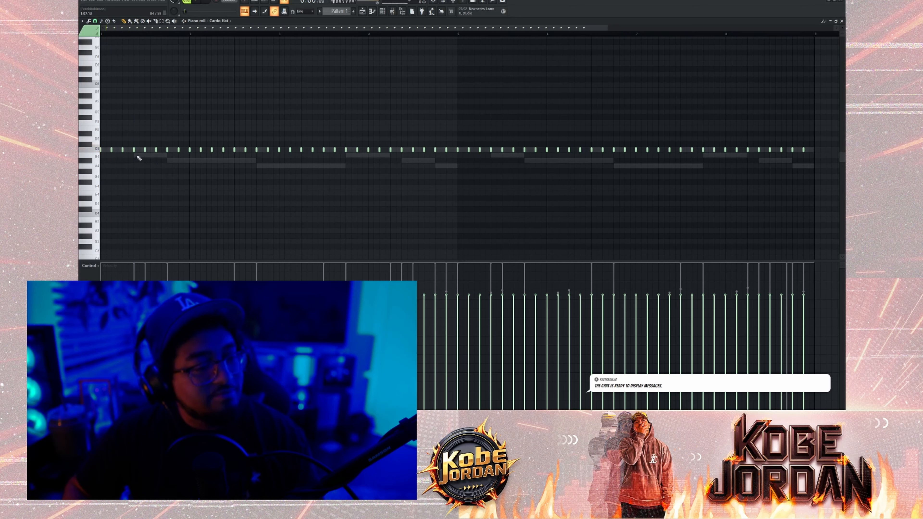
key(space)
key(space)
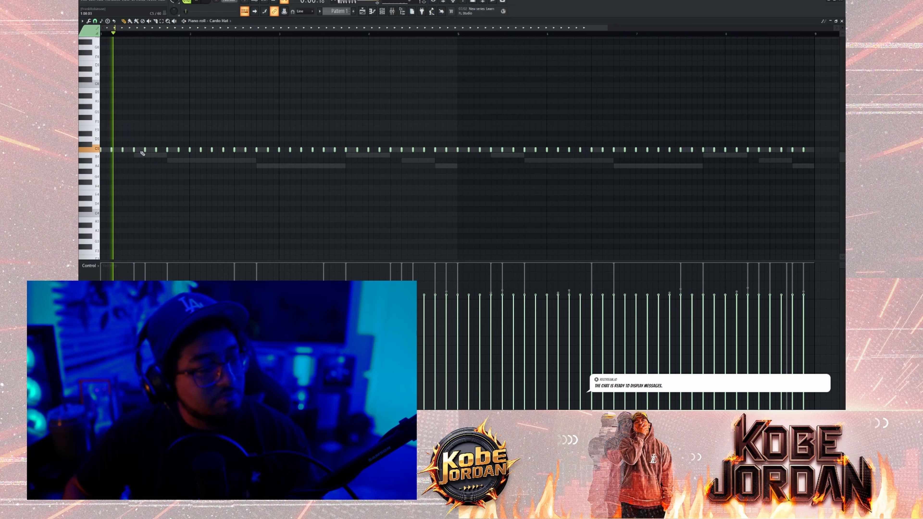
key(space)
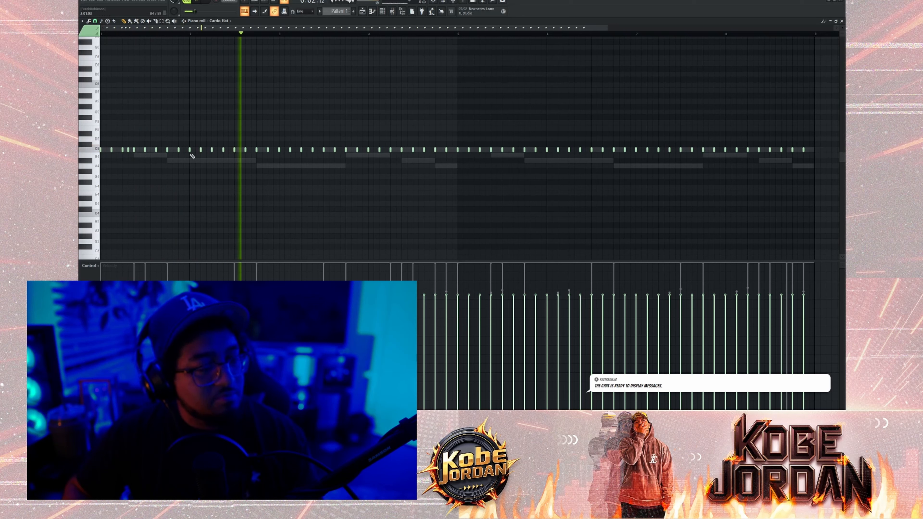
Step: Add extra Cardo Hat notes a quarter beat after beat 4 of bar 2 and after beat 2 of bar 3
key(space)
key(space)
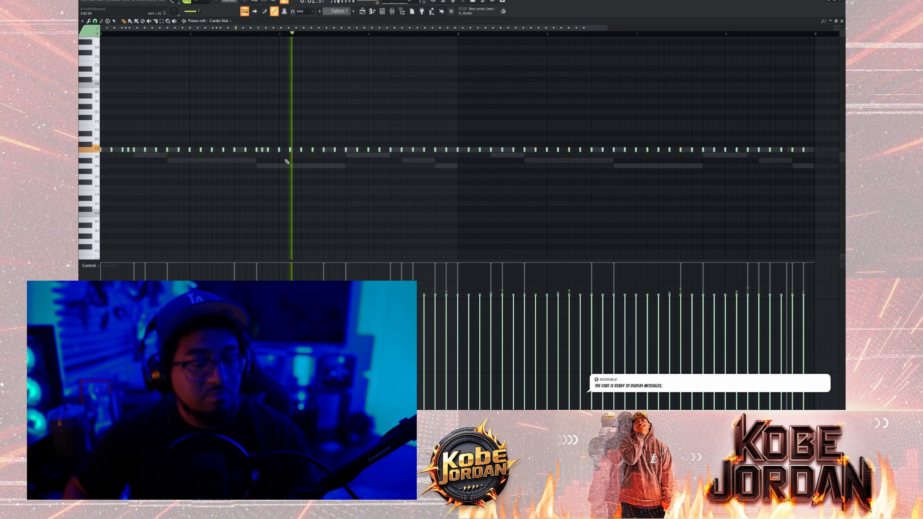
key(space)
key(space)
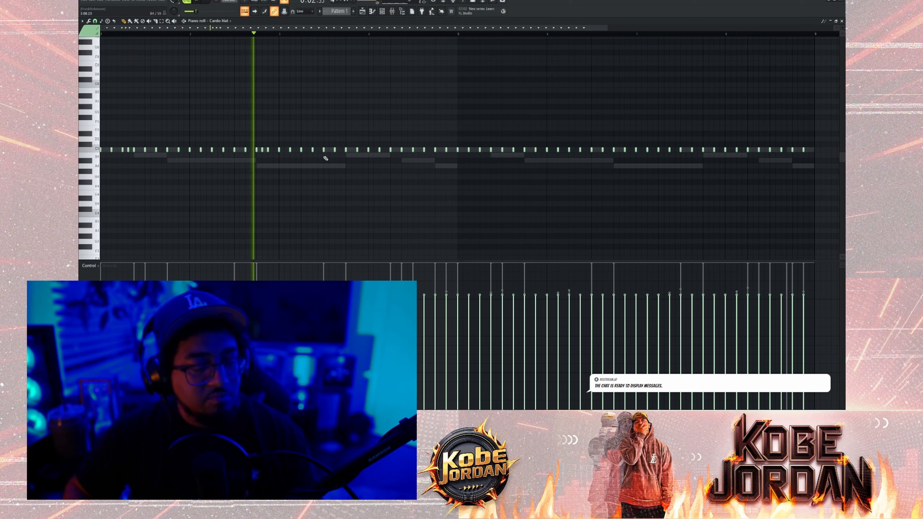
key(space)
key(space)
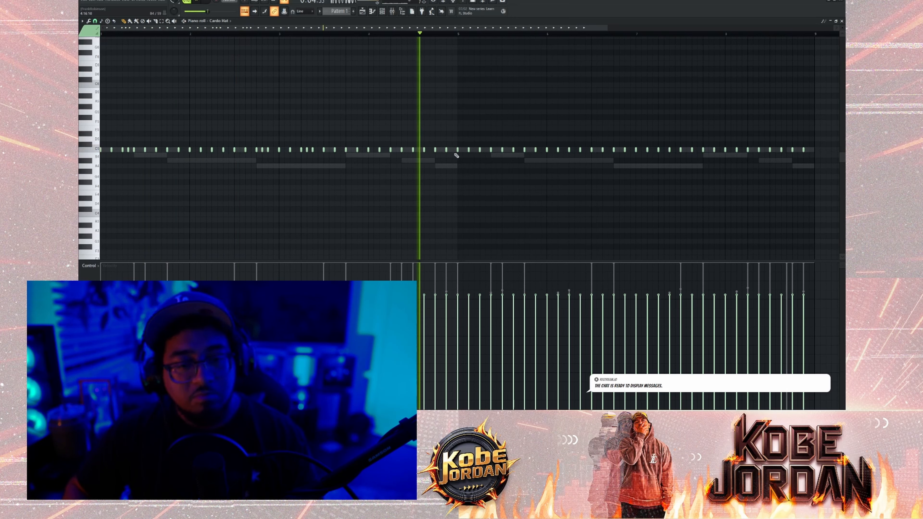
Step: Fill bar 4's last beat with quarter-beat hats, add one right after bar 4's first beat, and play the pattern back
key(space)
click(440, 149)
click(453, 150)
key(space)
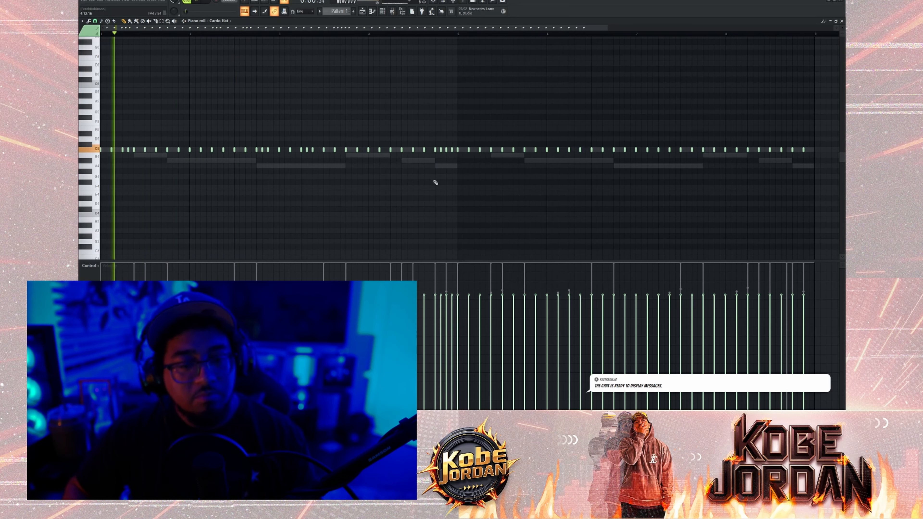
key(space)
click(375, 156)
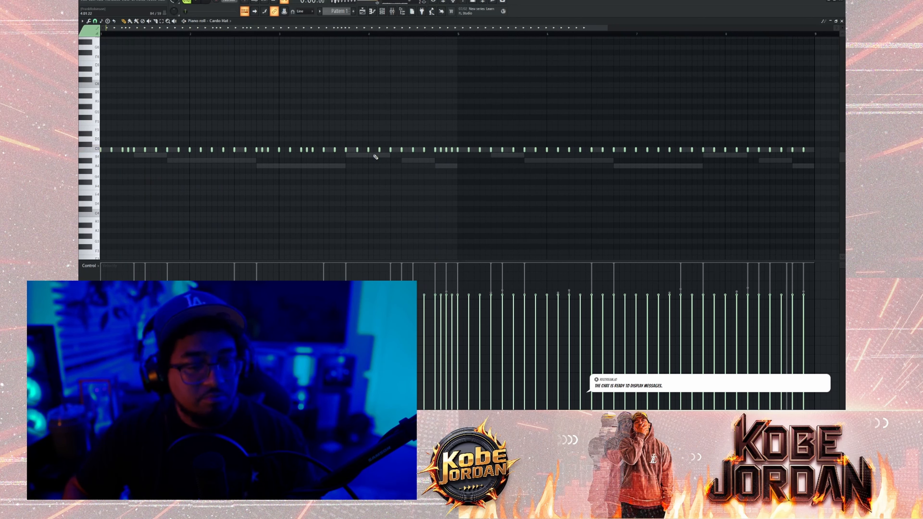
key(space)
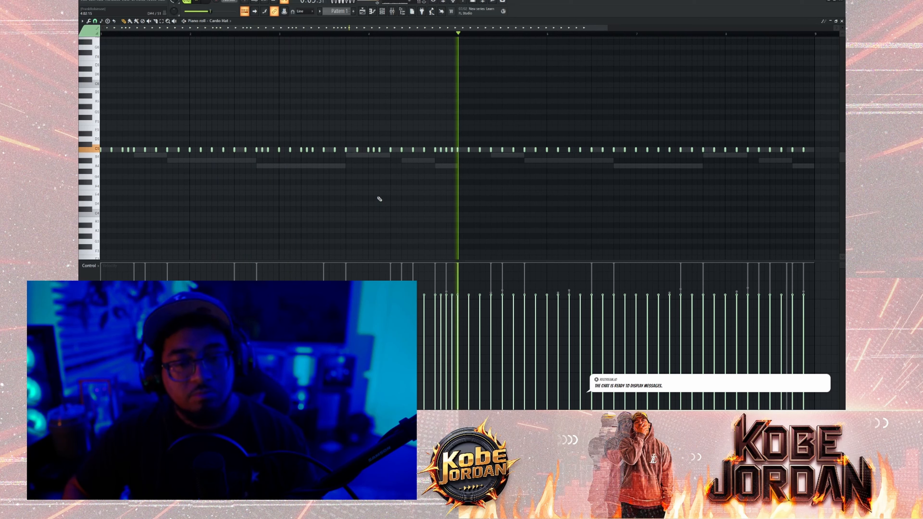
key(space)
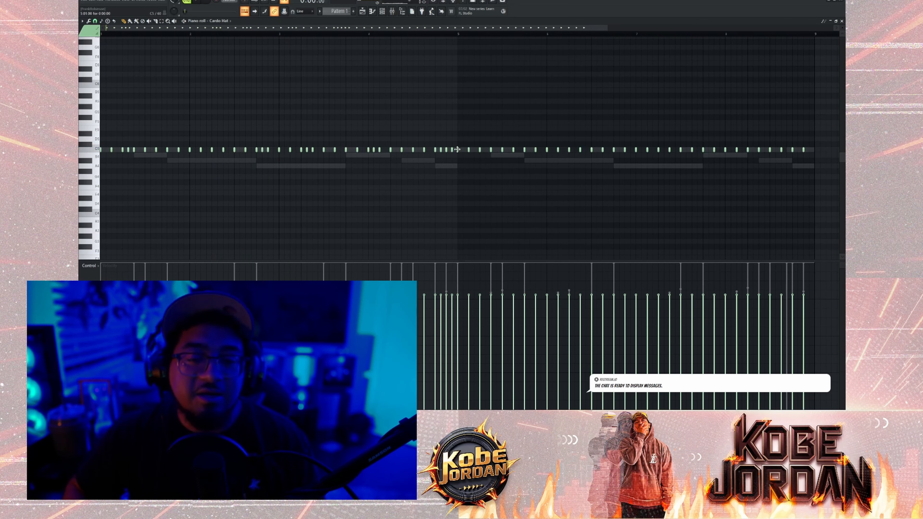
Step: Replace the Cardo Hat notes in bars 5 to 8 with a duplicate of the first four bars' pattern
drag(457, 149, 814, 152)
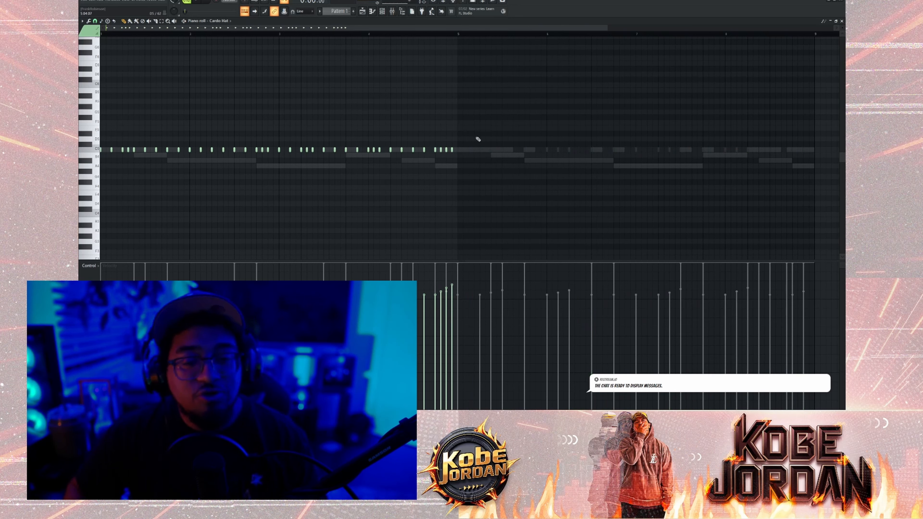
drag(474, 126, 102, 198)
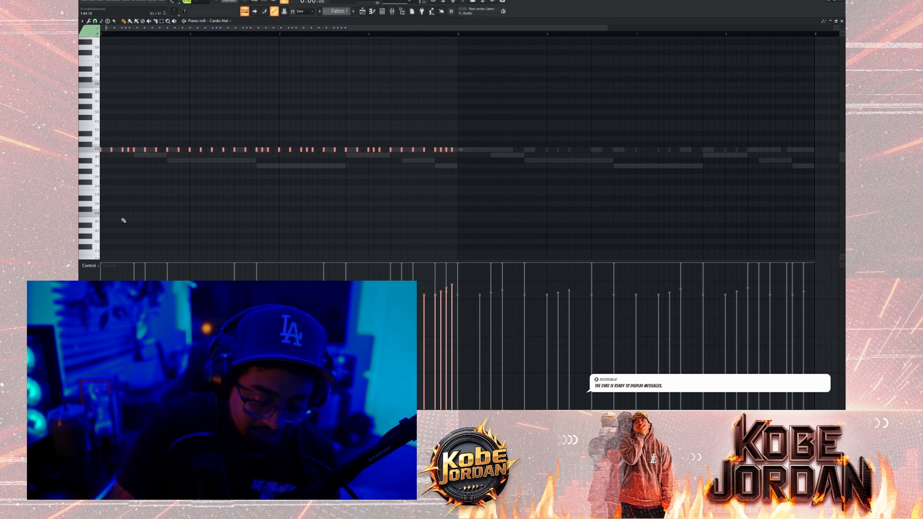
key(ctrl+b)
key(space)
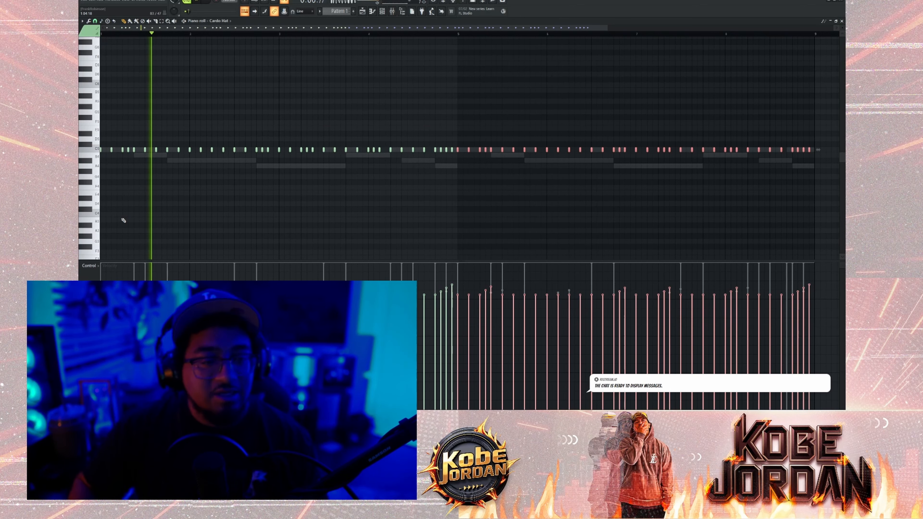
key(space)
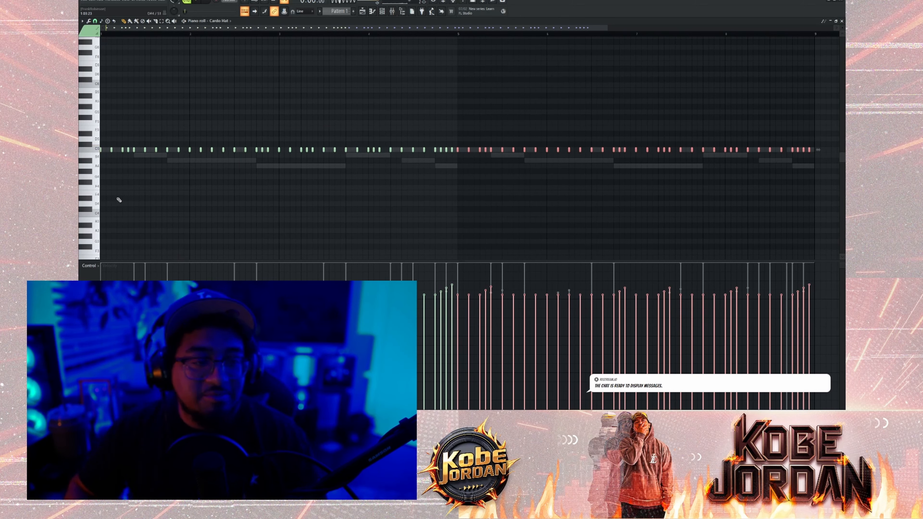
key(ctrl+d)
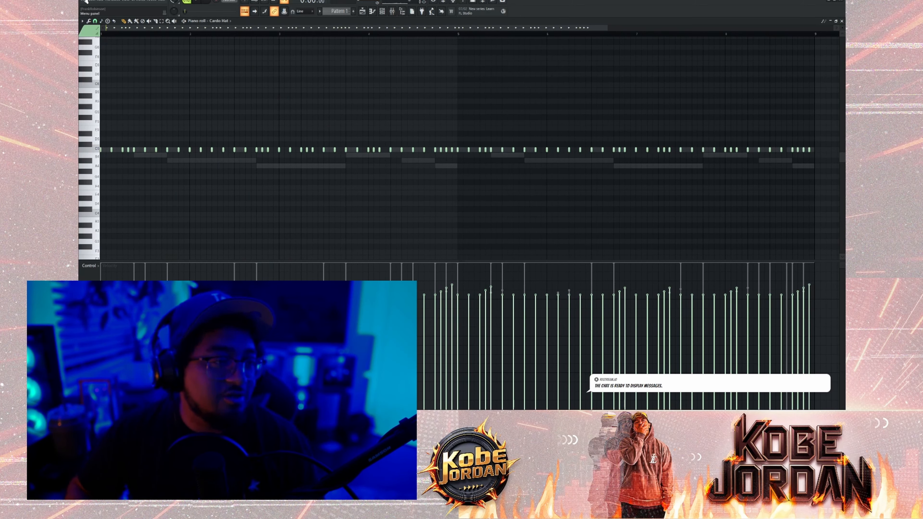
Step: Play the pattern and lower the mixer levels of the two hat tracks, inserts 9 and 10
click(382, 12)
key(space)
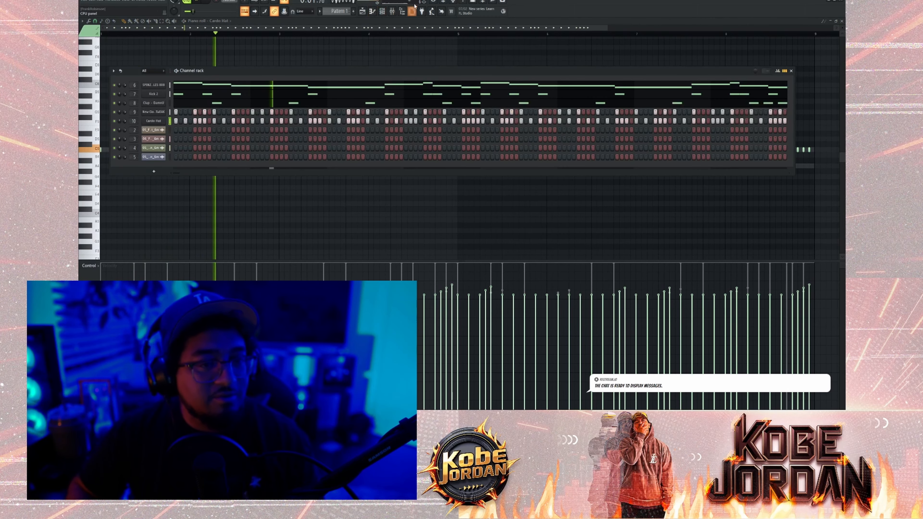
click(391, 12)
key(space)
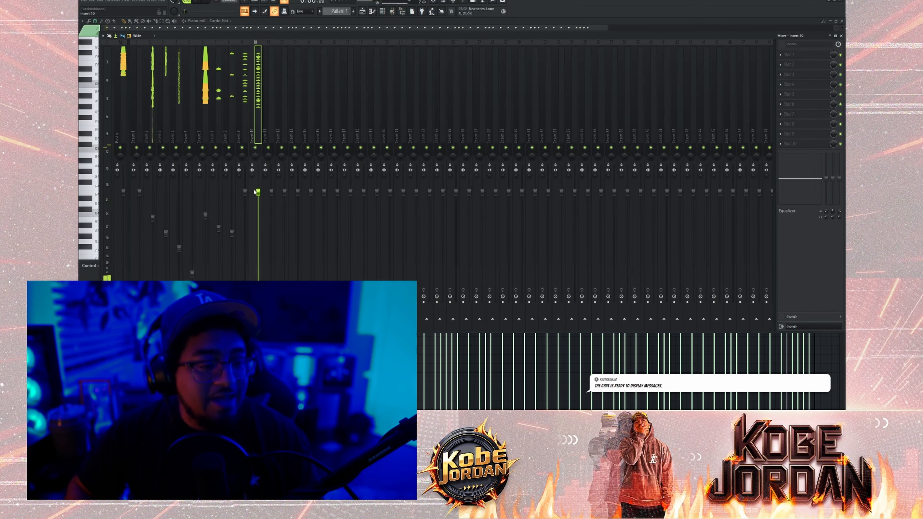
drag(245, 191, 257, 238)
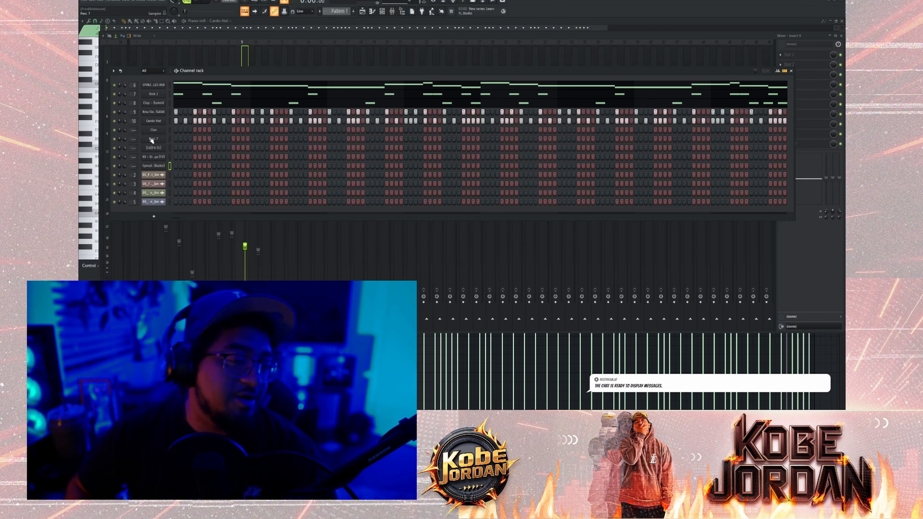
Step: Route the five new percussion and FX channels to mixer inserts 11 to 15 and go through each one's sampler settings
drag(136, 134, 135, 139)
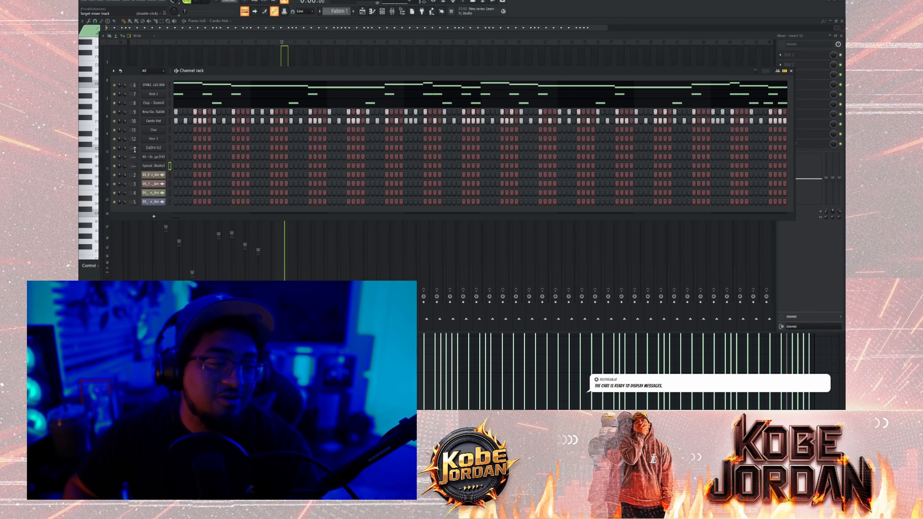
click(148, 129)
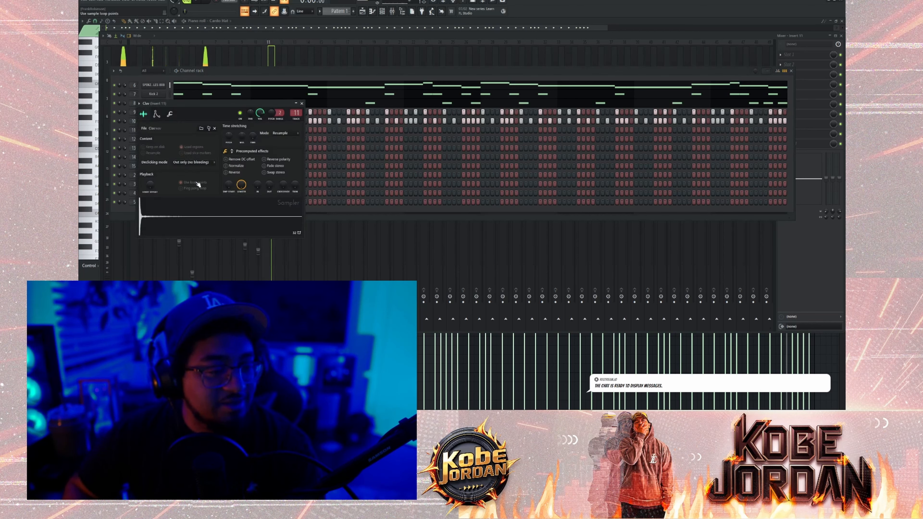
click(302, 103)
click(159, 139)
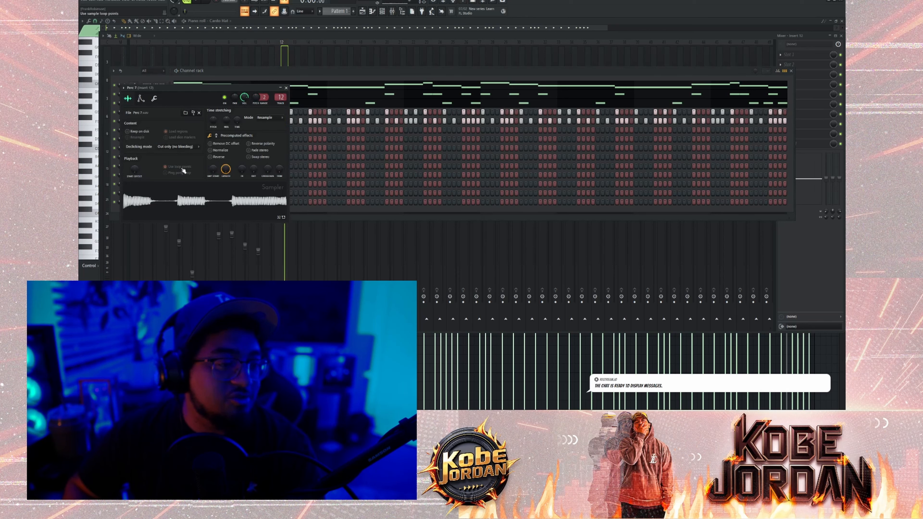
click(287, 88)
click(154, 148)
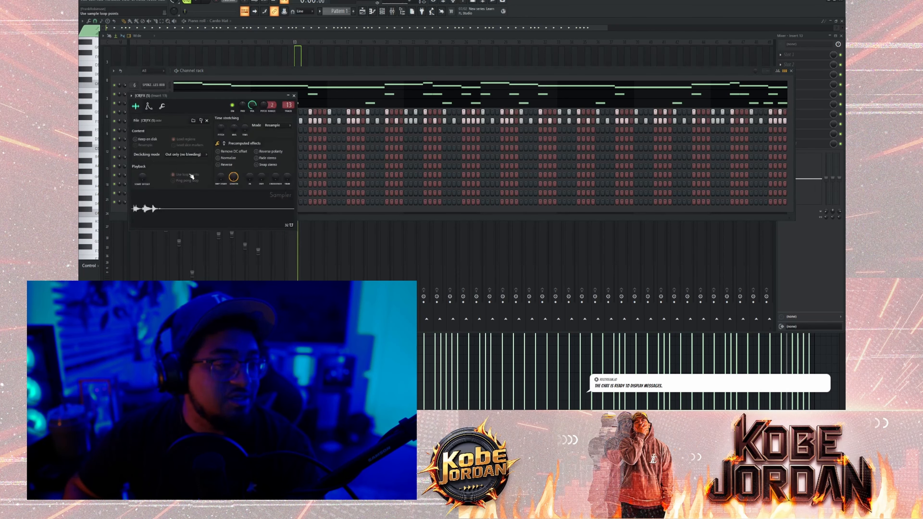
click(295, 96)
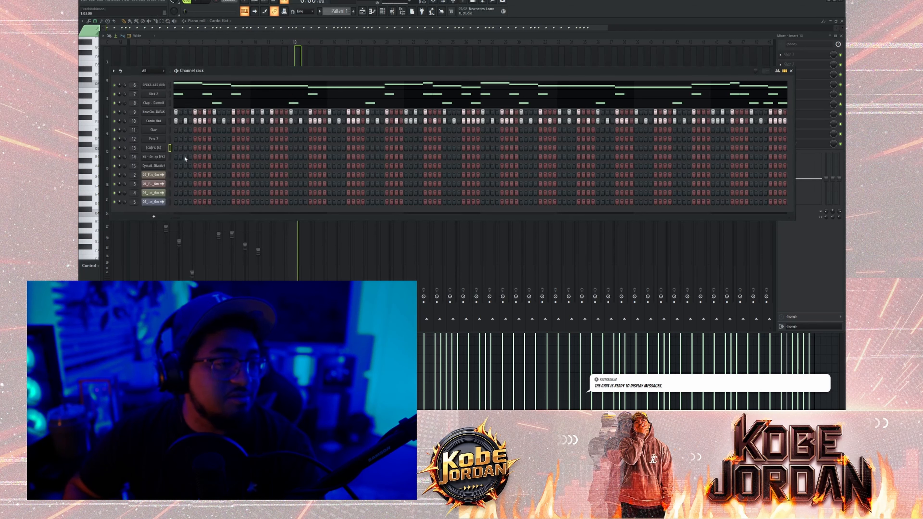
click(154, 157)
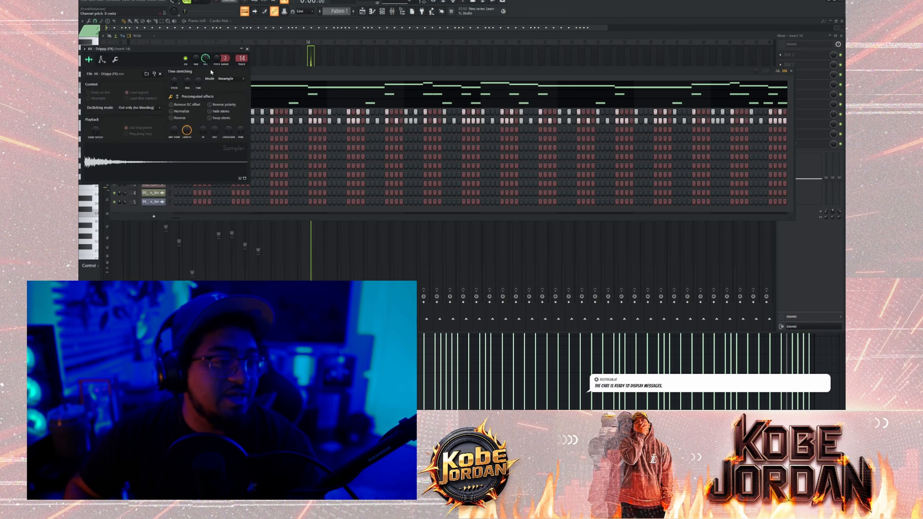
click(247, 49)
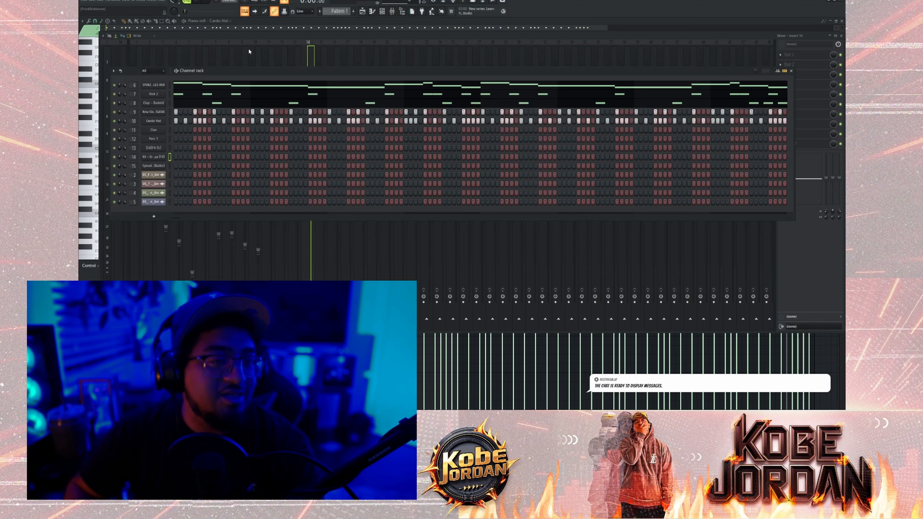
click(154, 165)
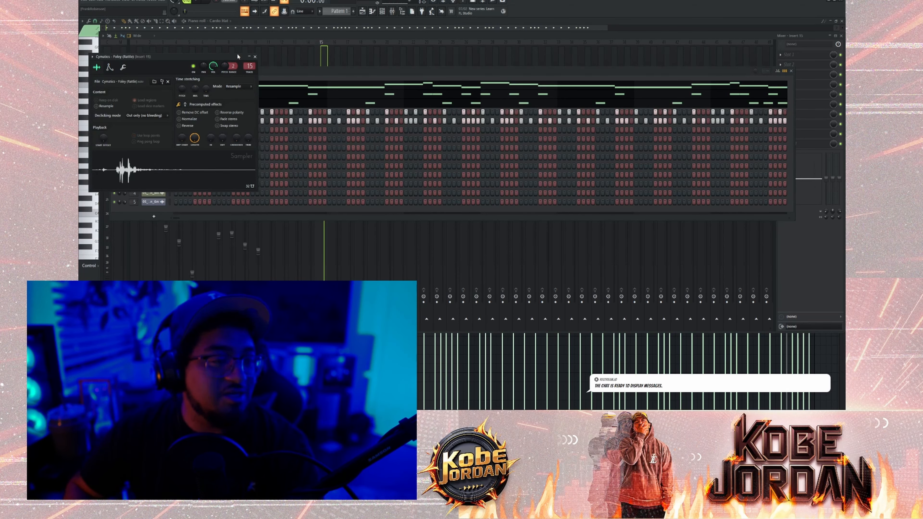
click(255, 55)
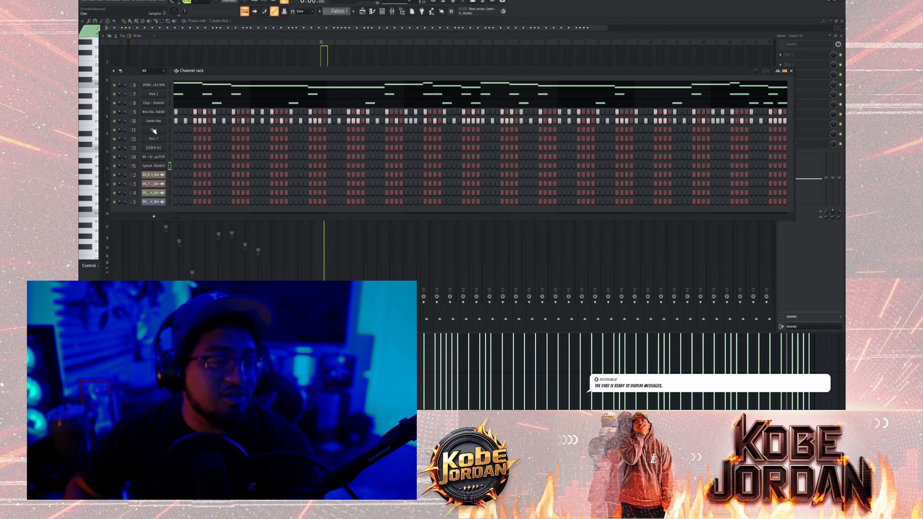
Step: Place a single Clav hit on beat 2 of bar 1 and adjust its velocity while auditioning
click(170, 132)
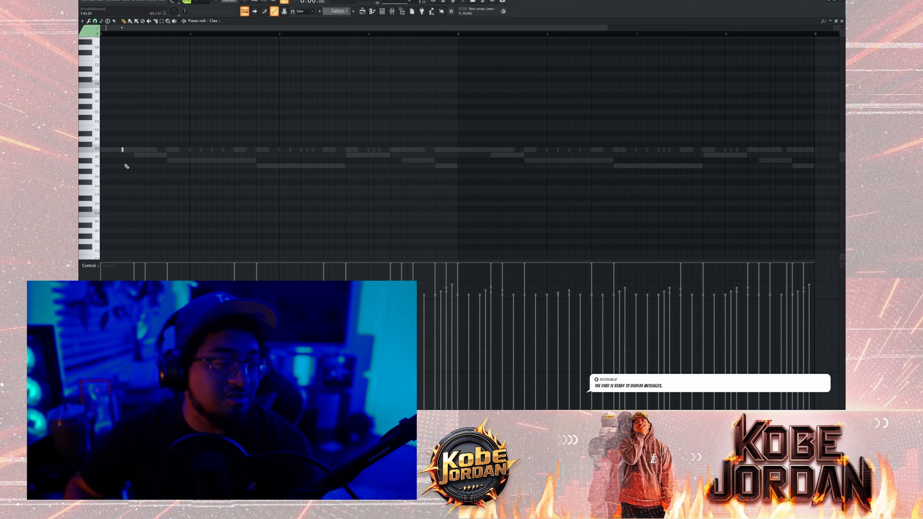
key(space)
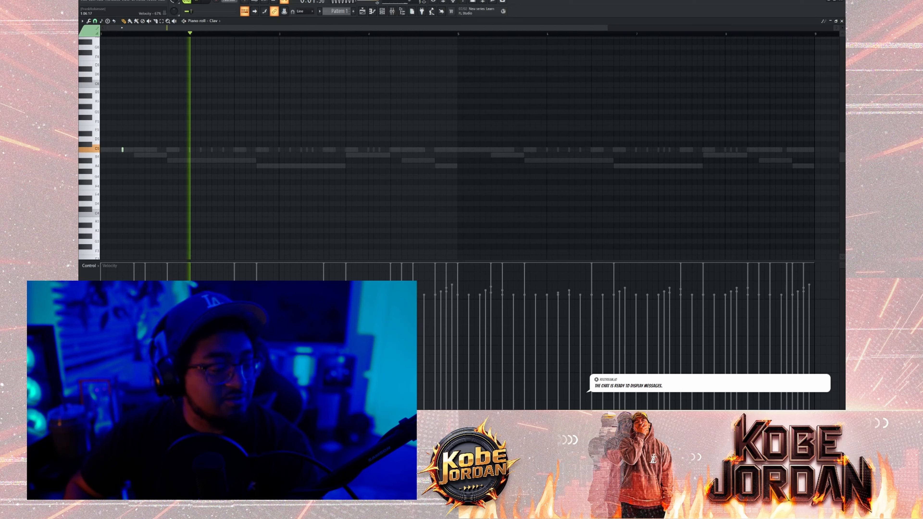
key(space)
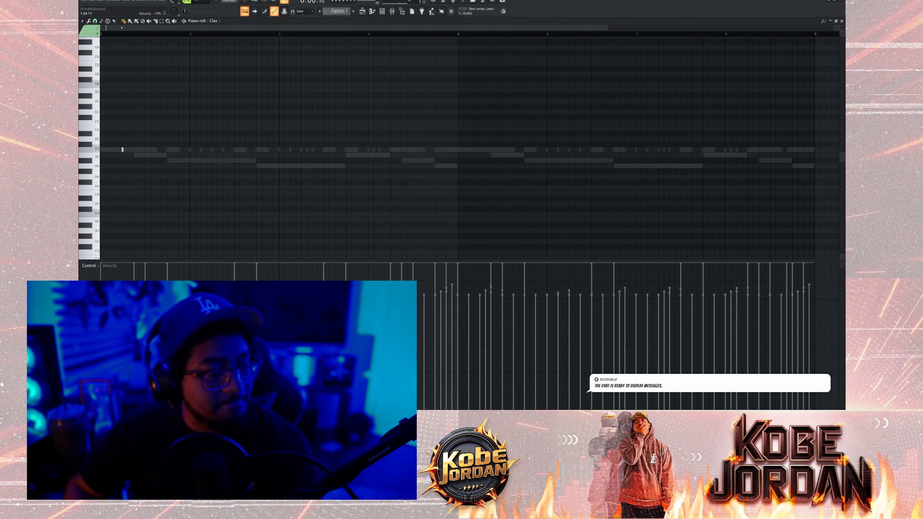
key(space)
key(space)
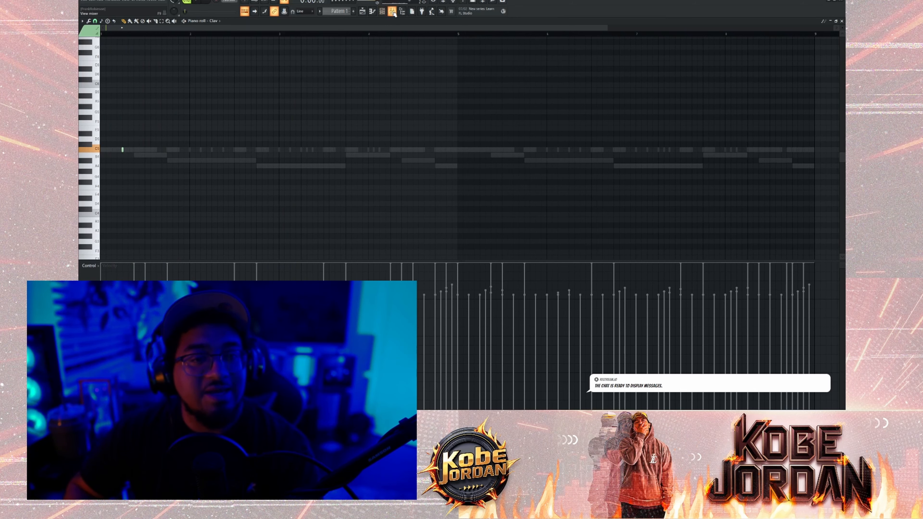
click(392, 12)
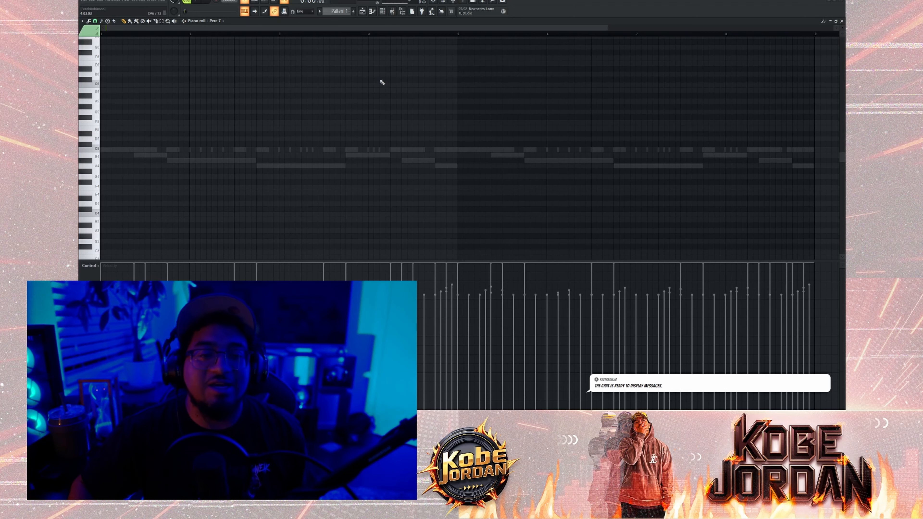
key(space)
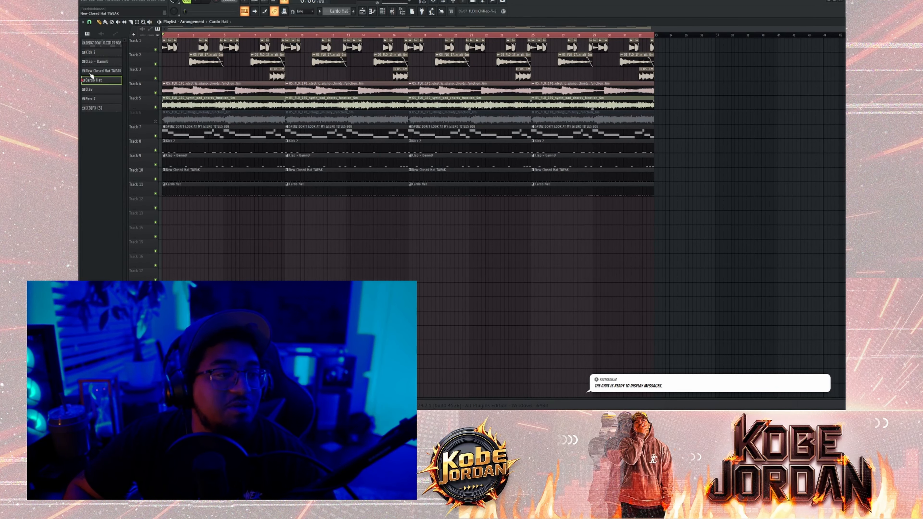
Step: Duplicate all the clips of bars 17 to 32 and place the copy directly after the arrangement, from bar 33
drag(664, 252, 411, 39)
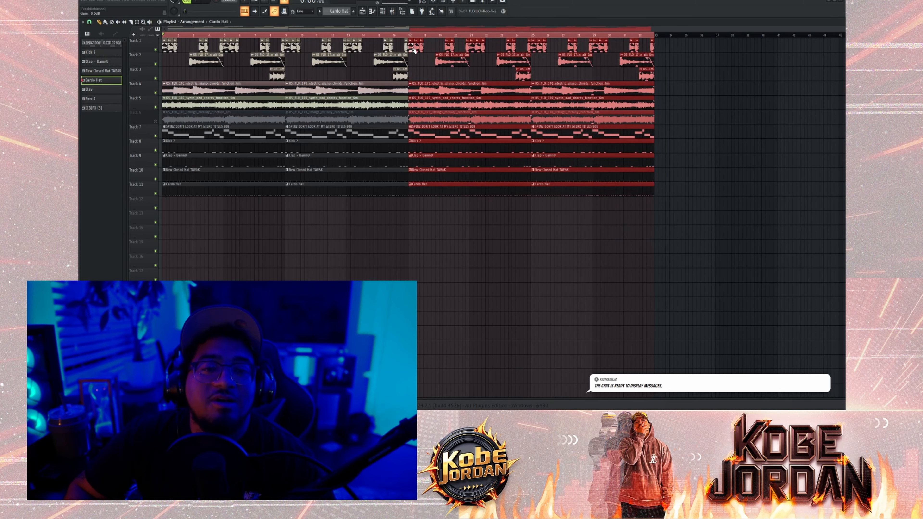
drag(428, 92, 679, 85)
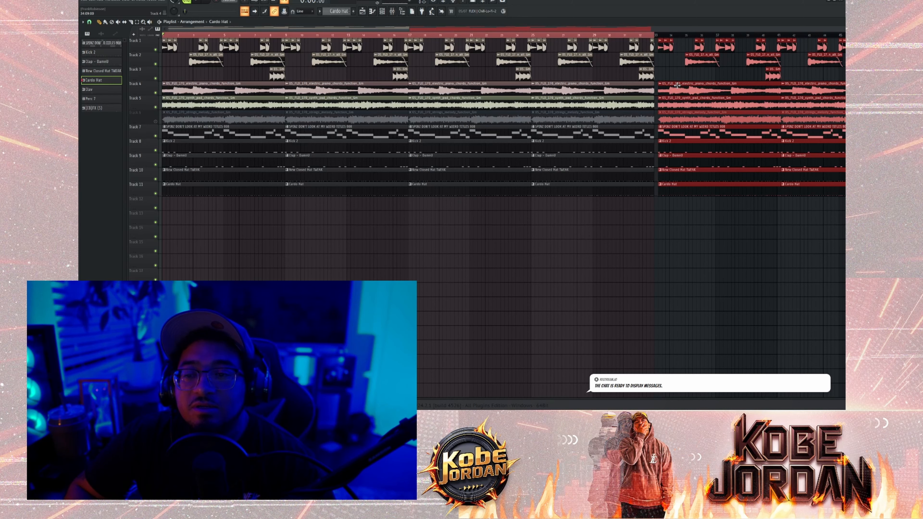
scroll(677, 39, down, 1)
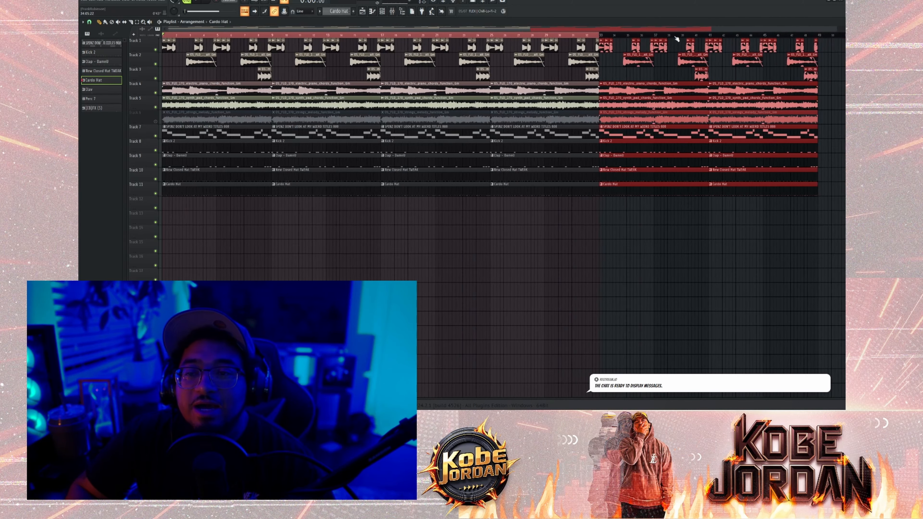
scroll(677, 39, down, 1)
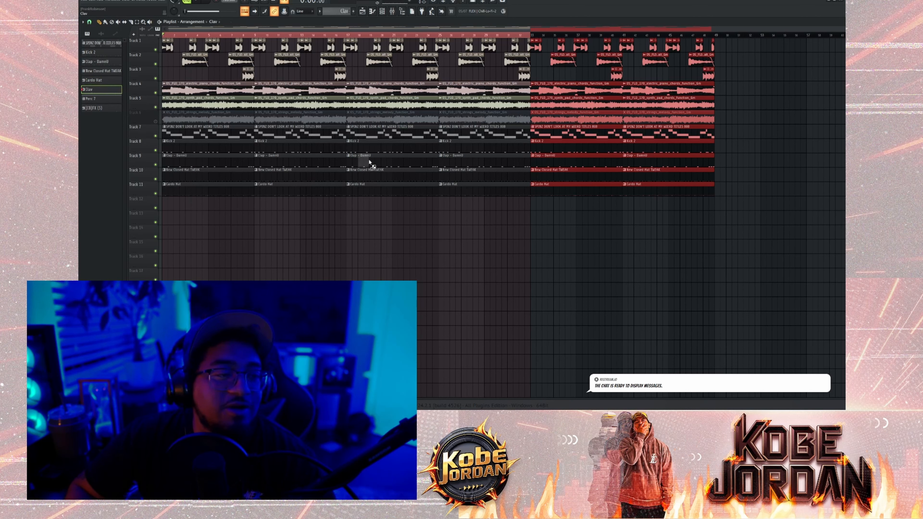
Step: Place the Clav, Perc and FX patterns at bar 33 on tracks 12 to 14 and duplicate all three at bar 41
click(532, 210)
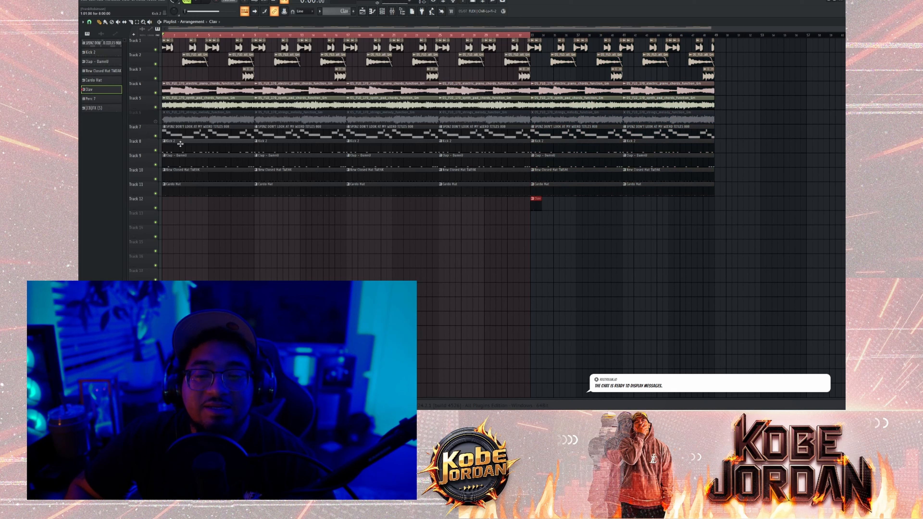
click(93, 100)
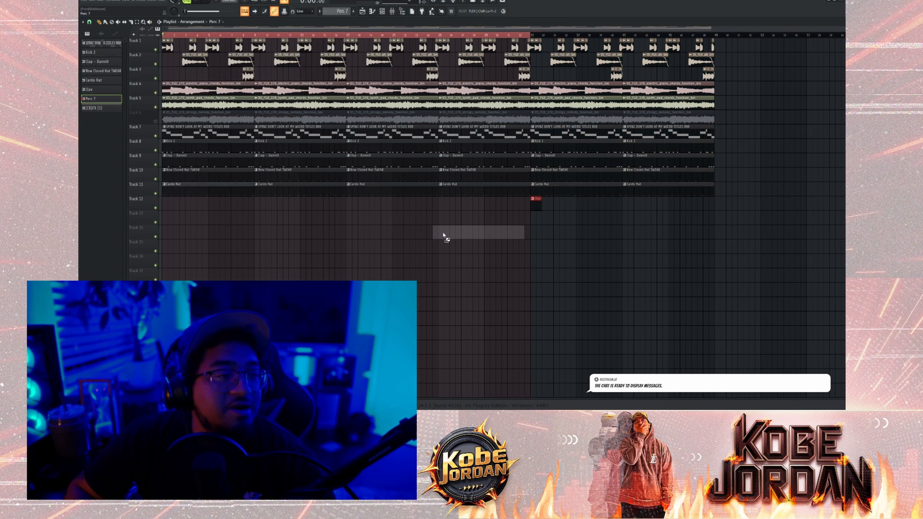
click(532, 223)
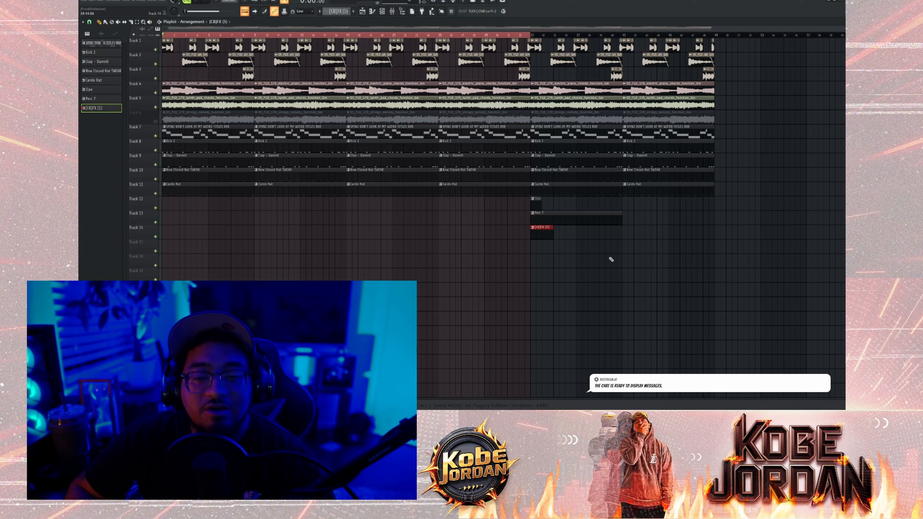
drag(621, 268, 637, 206)
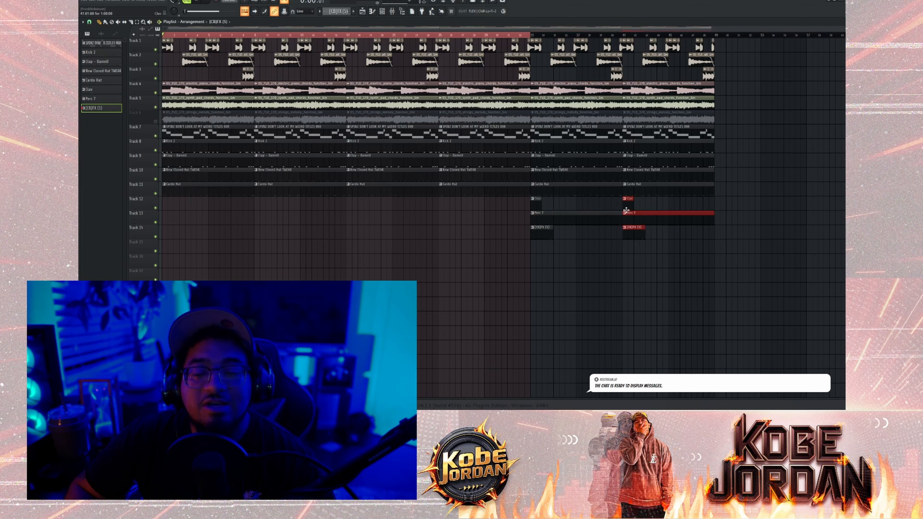
Step: Start song playback and extend the time selection over the whole arrangement, bars 1 to 48, leaving no clips selected
key(space)
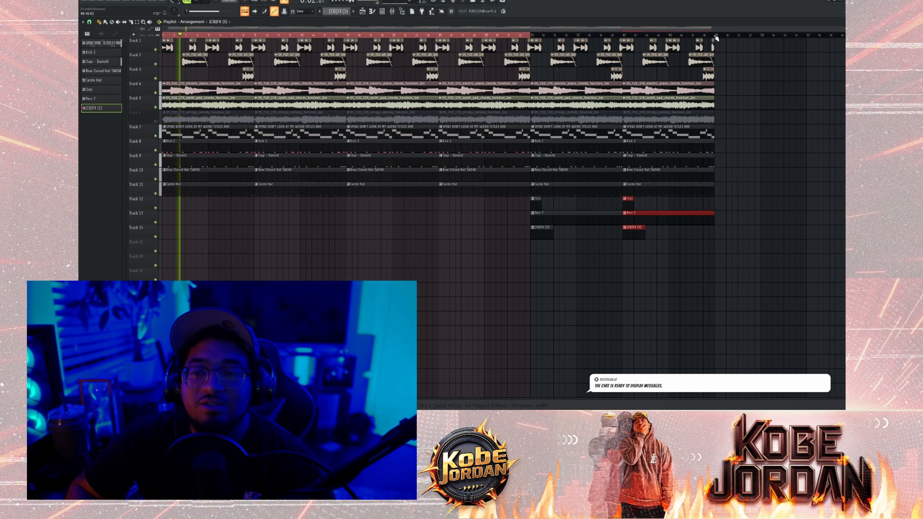
key(ctrl+a)
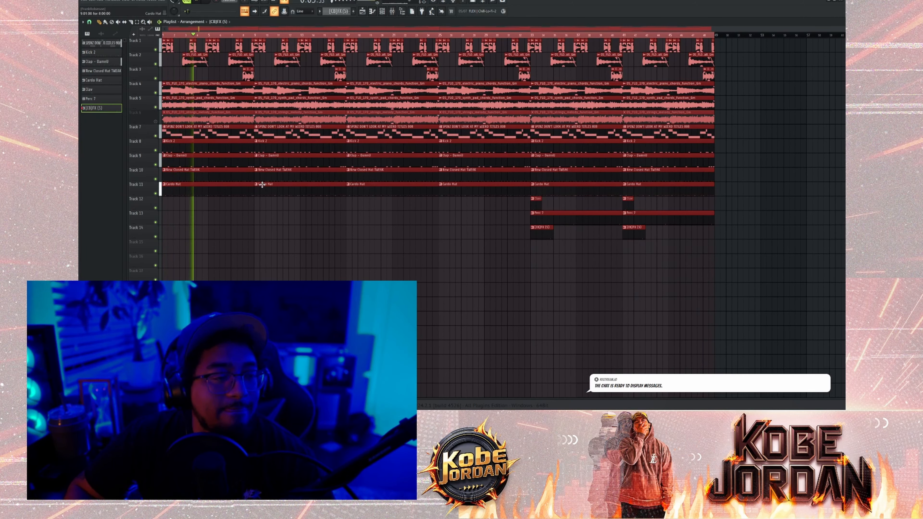
ctrl+click(240, 250)
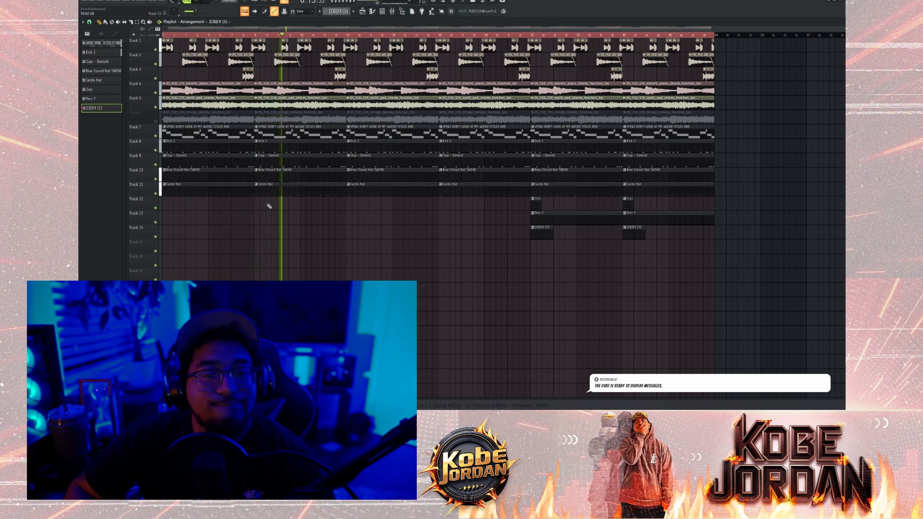
Step: Mute the synth pad track and delete the synth pad and strings clips from bars 1 to 16 on tracks 5 and 6
click(156, 108)
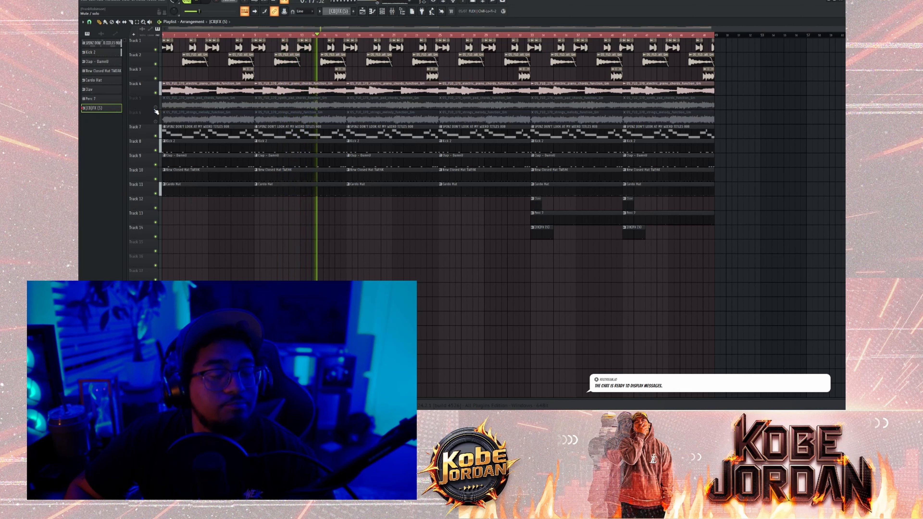
right_click(244, 103)
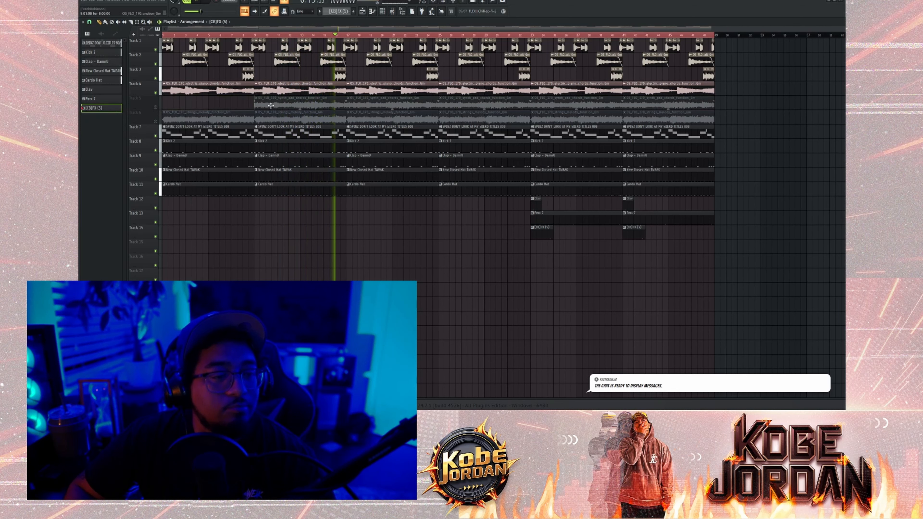
right_click(264, 103)
right_click(236, 118)
right_click(274, 118)
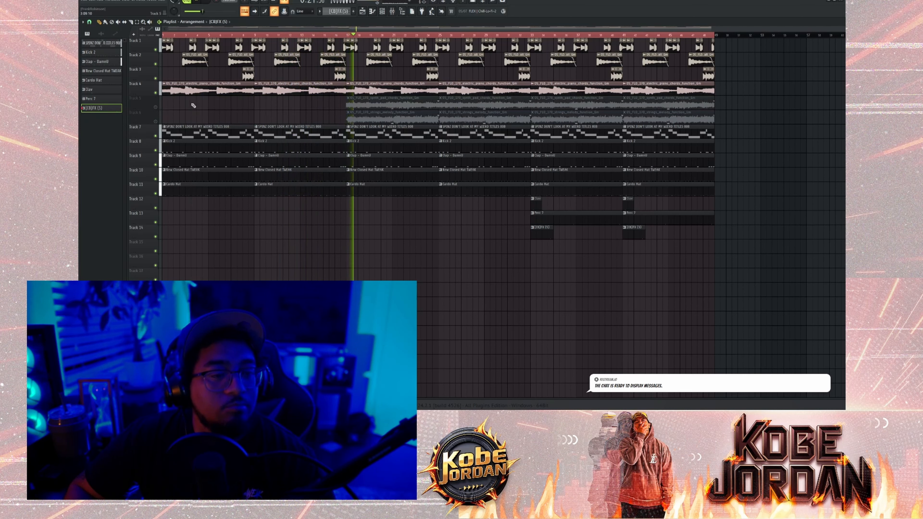
Step: Unmute the synth pad and strings tracks, delete the strings clips from bars 17 to 32, and play the song
key(space)
right_click(156, 107)
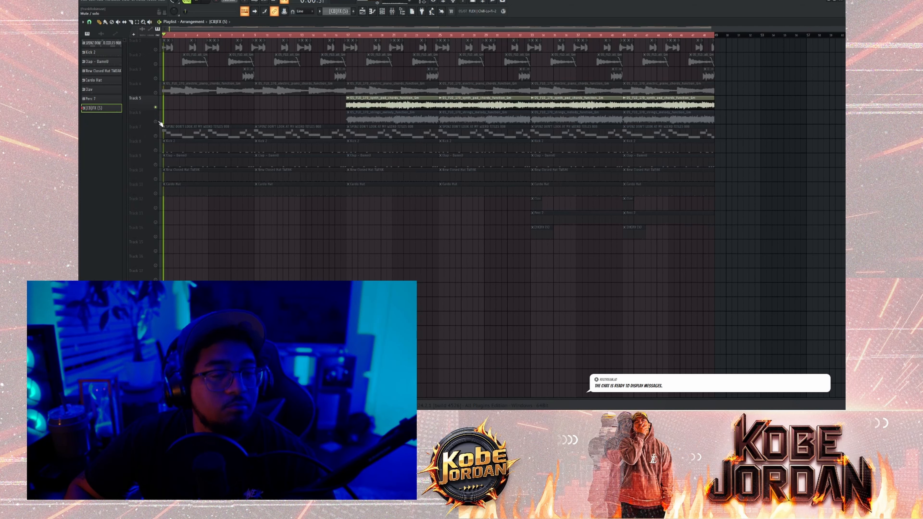
key(space)
right_click(156, 108)
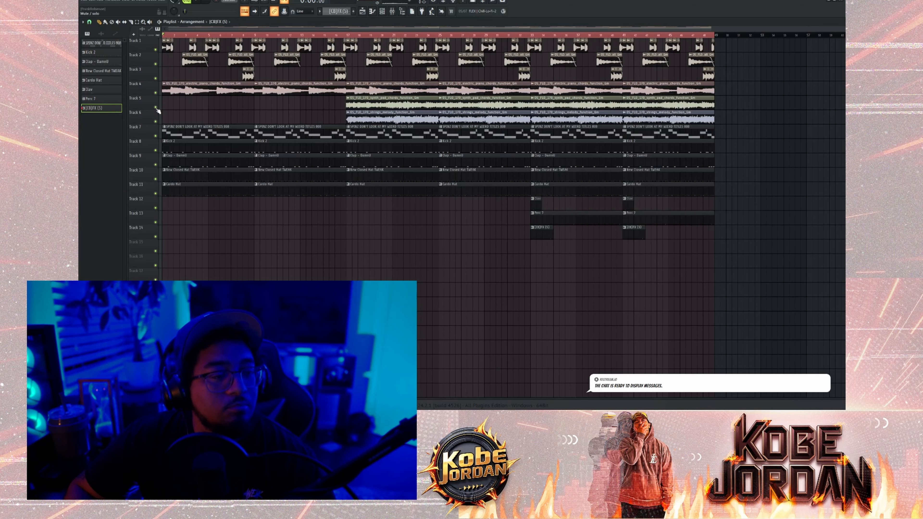
right_click(371, 120)
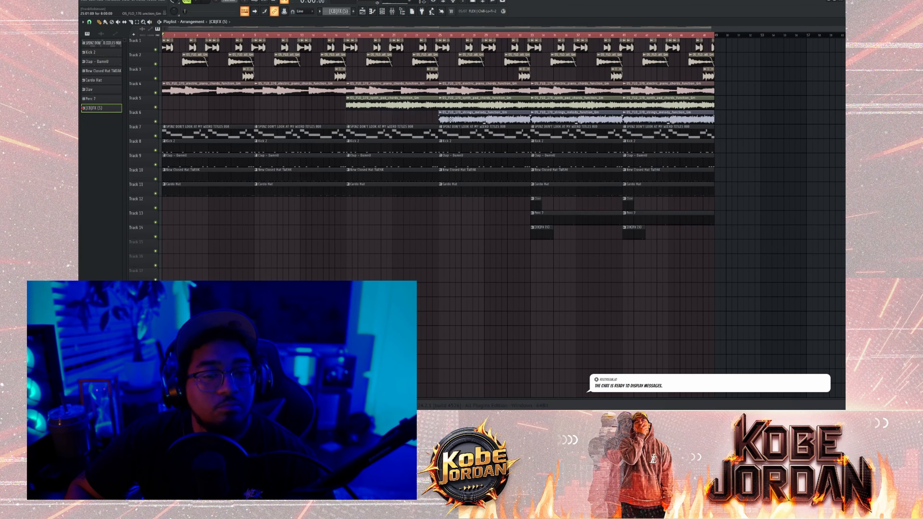
right_click(472, 119)
key(space)
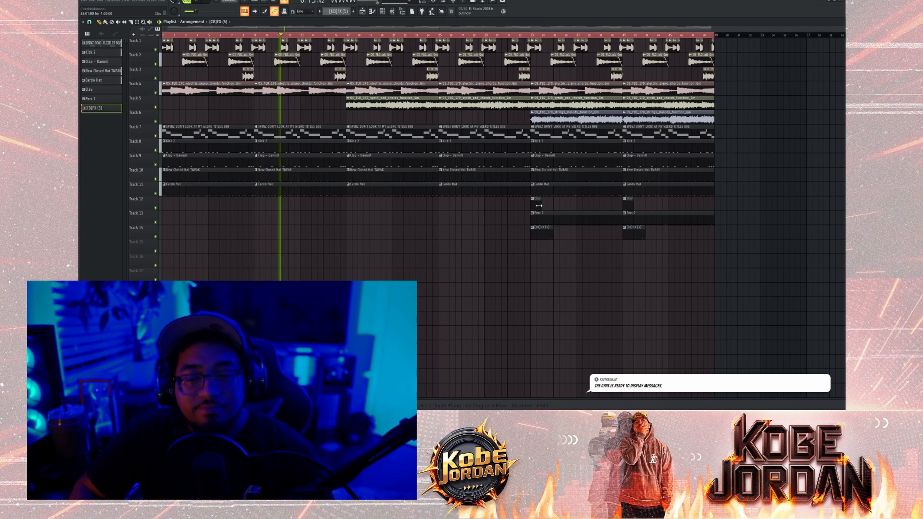
Step: Add Clav clips at bars 1 and 17 on track 12, and FX clips at bars 17 and 25 on track 14
drag(536, 203, 97, 213)
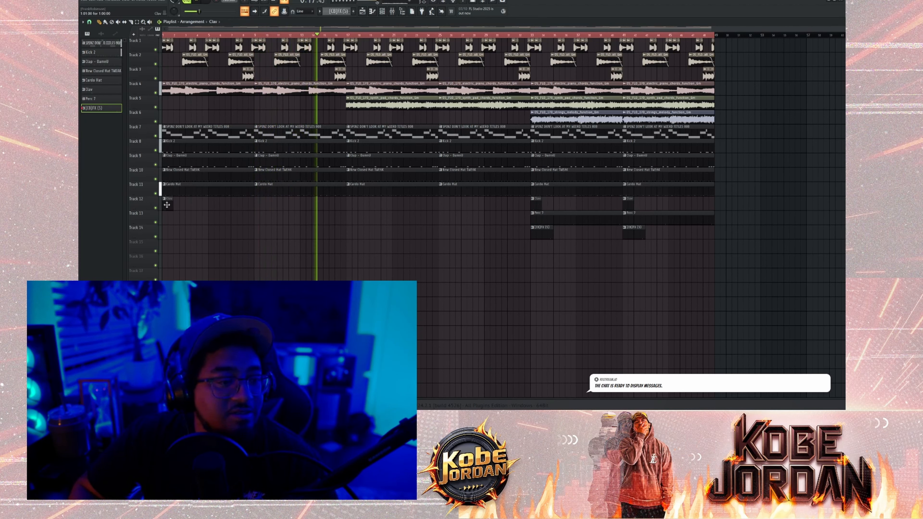
click(353, 206)
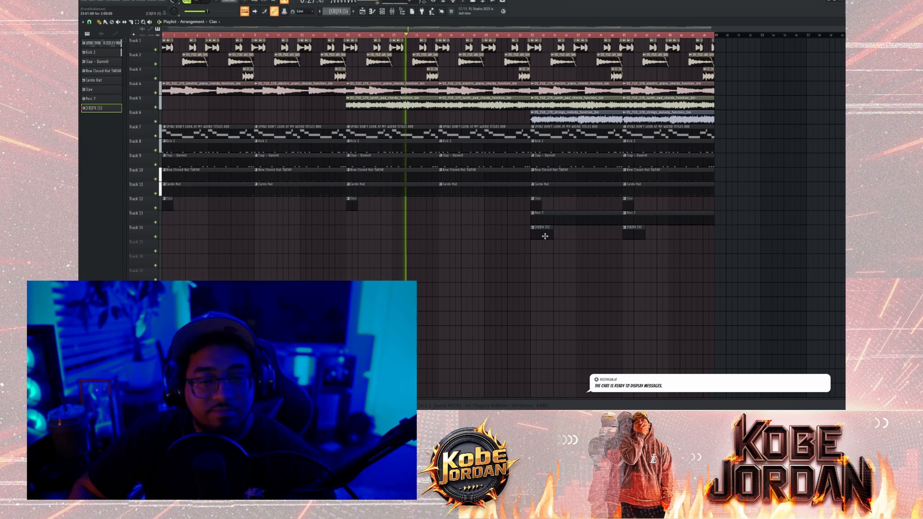
click(445, 234)
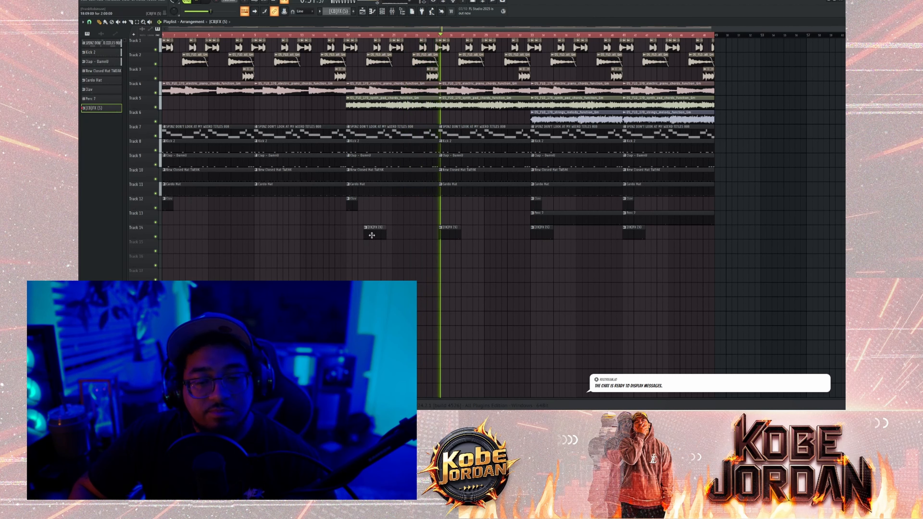
click(363, 233)
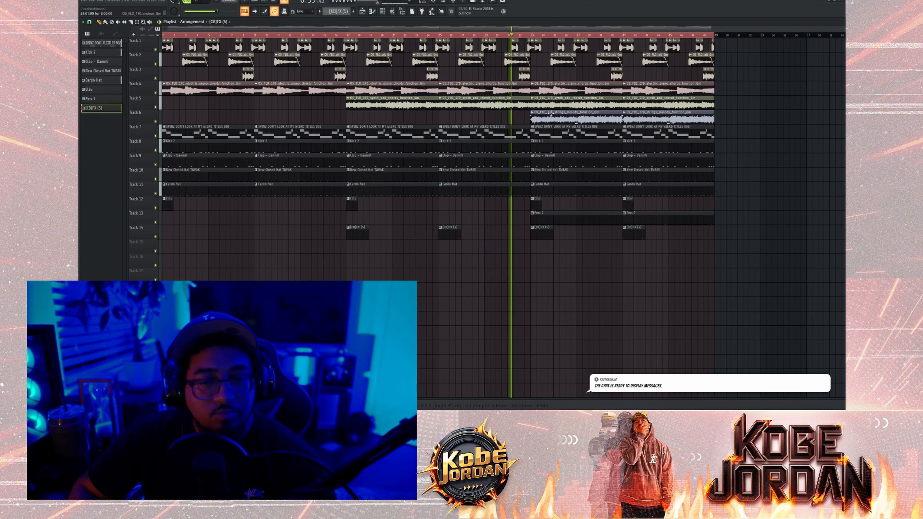
mouse_move(555, 107)
mouse_down()
mouse_move(740, 110)
mouse_move(544, 109)
mouse_up()
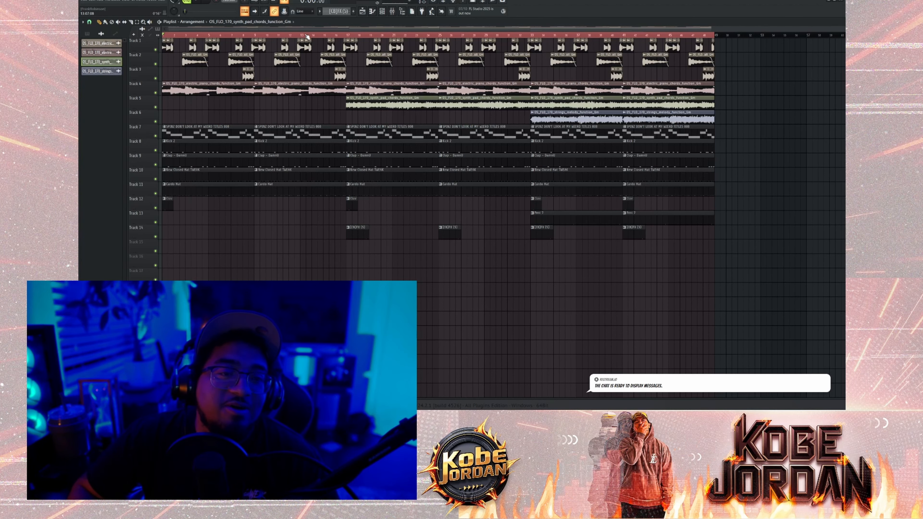
scroll(307, 36, up, 2)
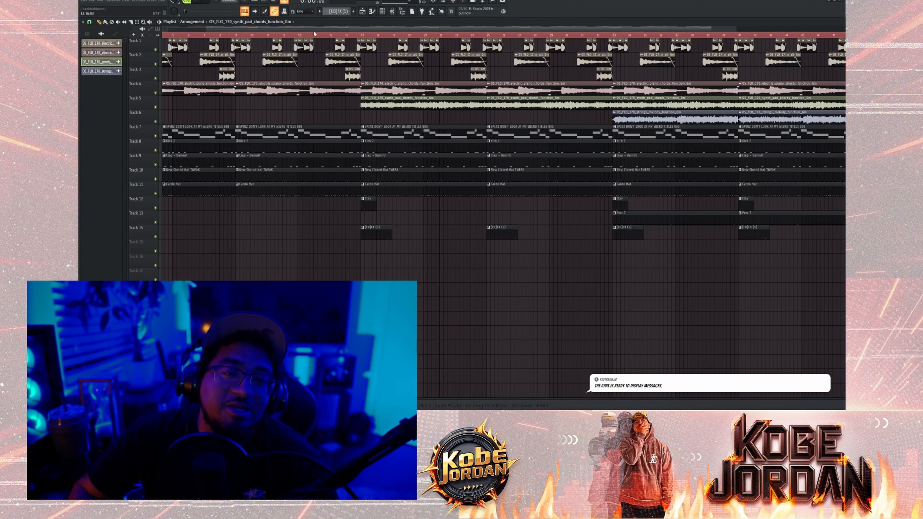
scroll(315, 35, down, 3)
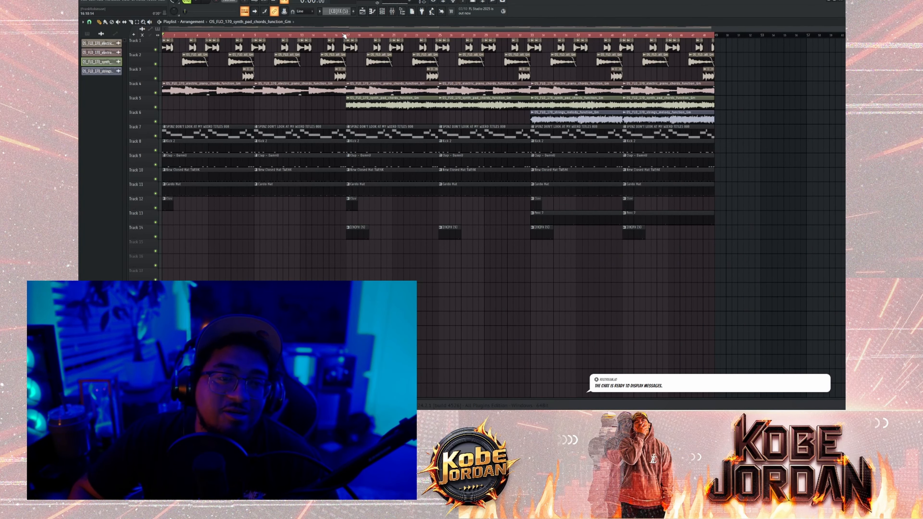
scroll(344, 35, up, 2)
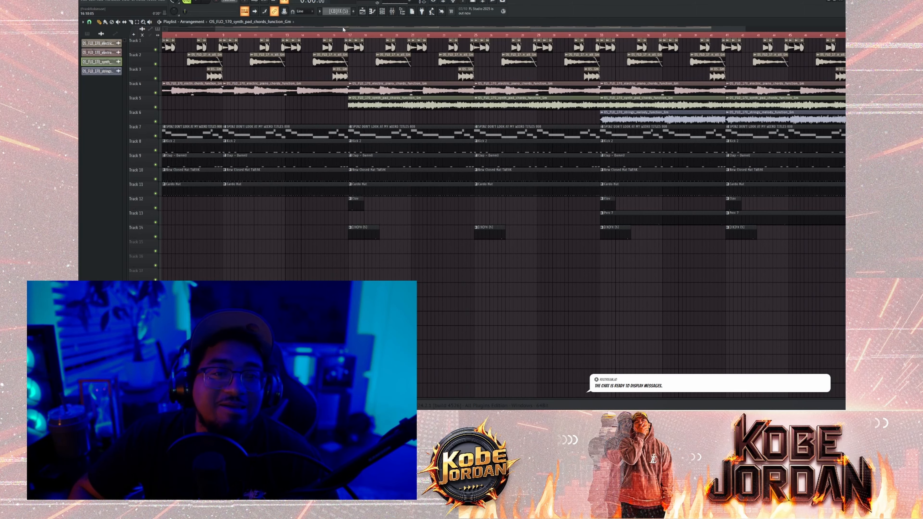
scroll(343, 29, left, 2)
scroll(345, 36, down, 2)
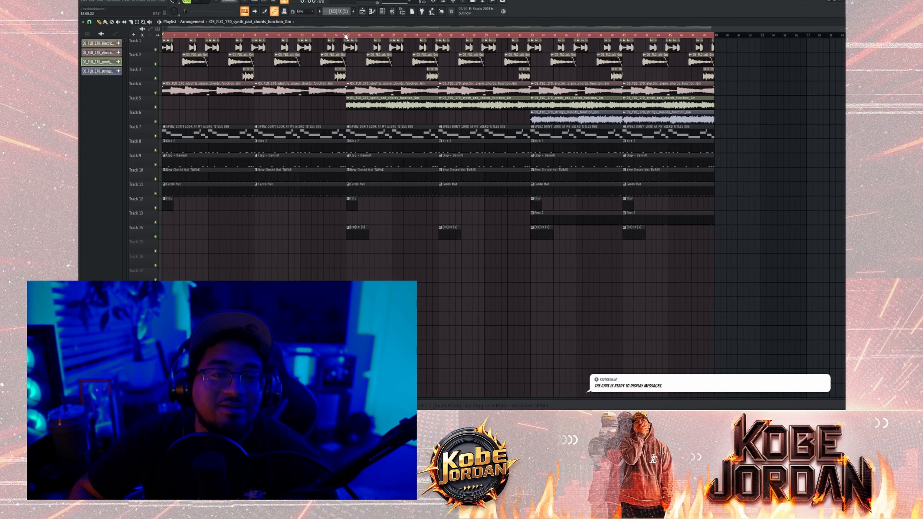
scroll(345, 36, up, 2)
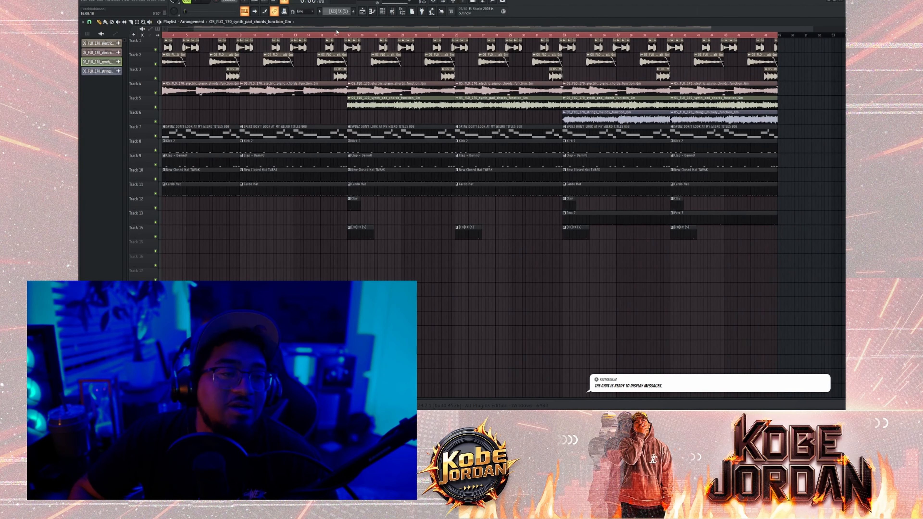
scroll(336, 32, left, 2)
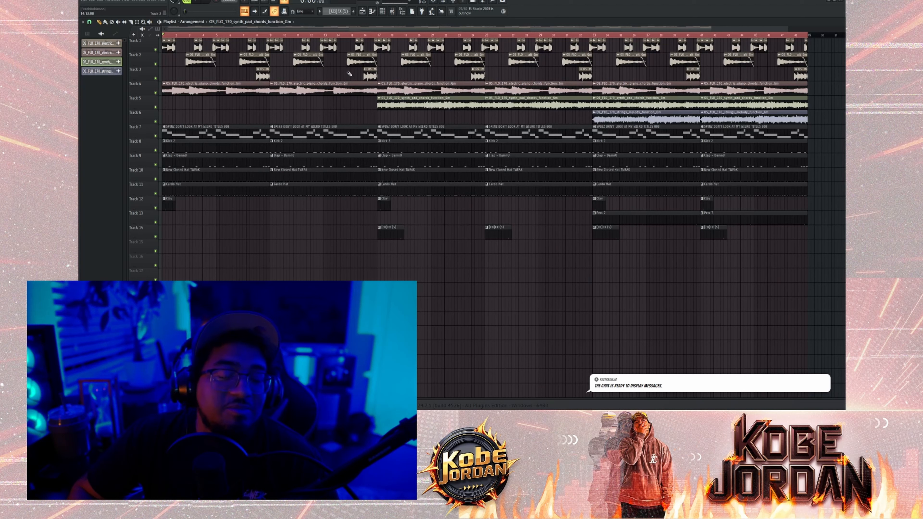